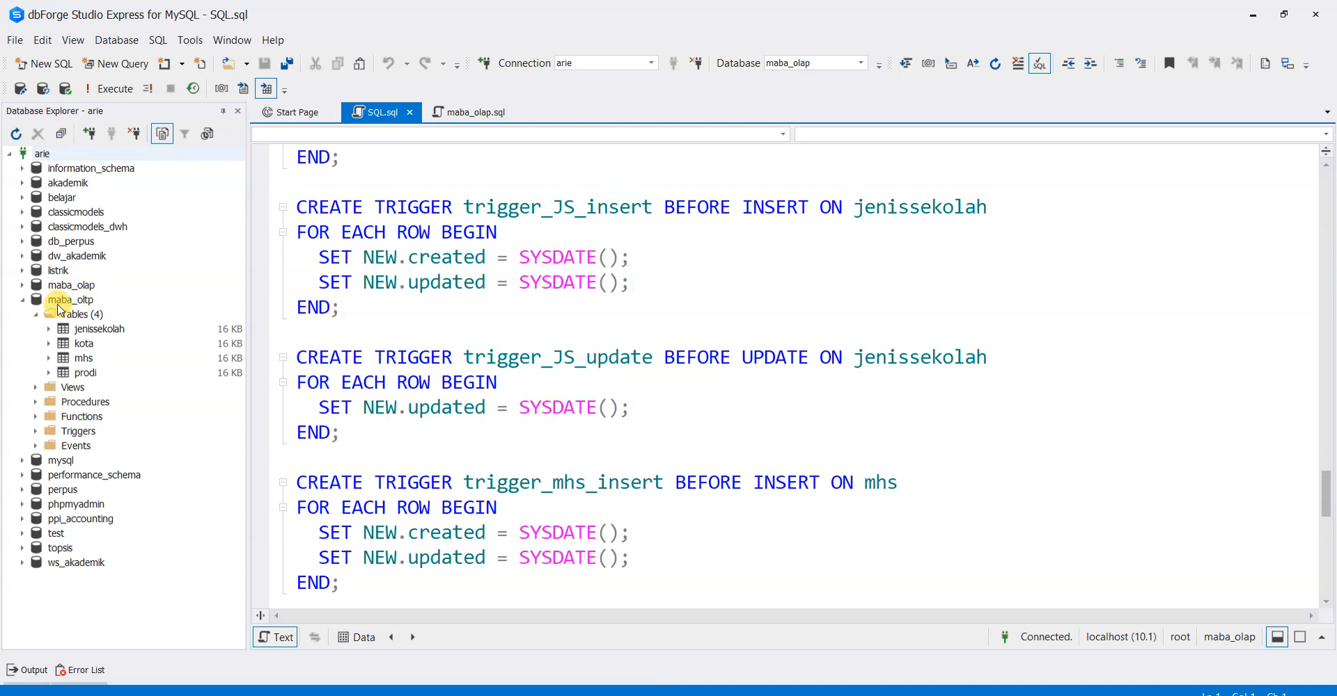
Retrieve the data of the prodi table in the maba_oltp database
click(87, 302)
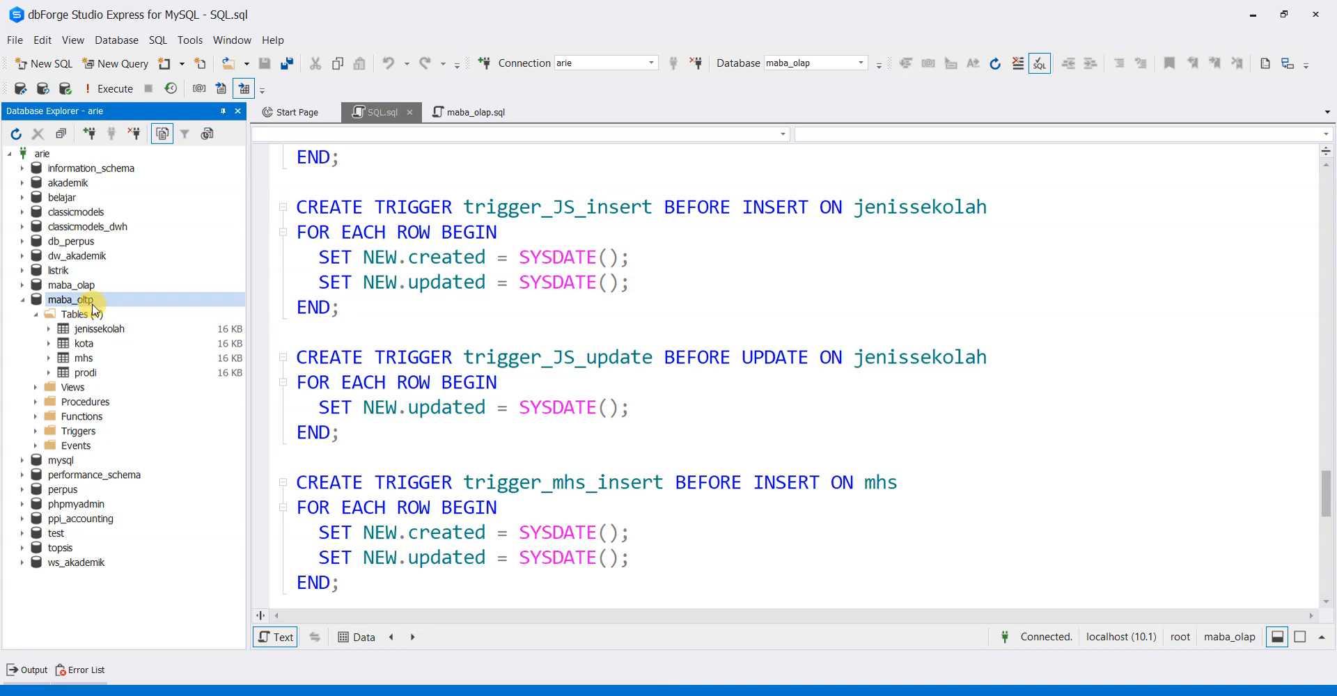
right_click(86, 373)
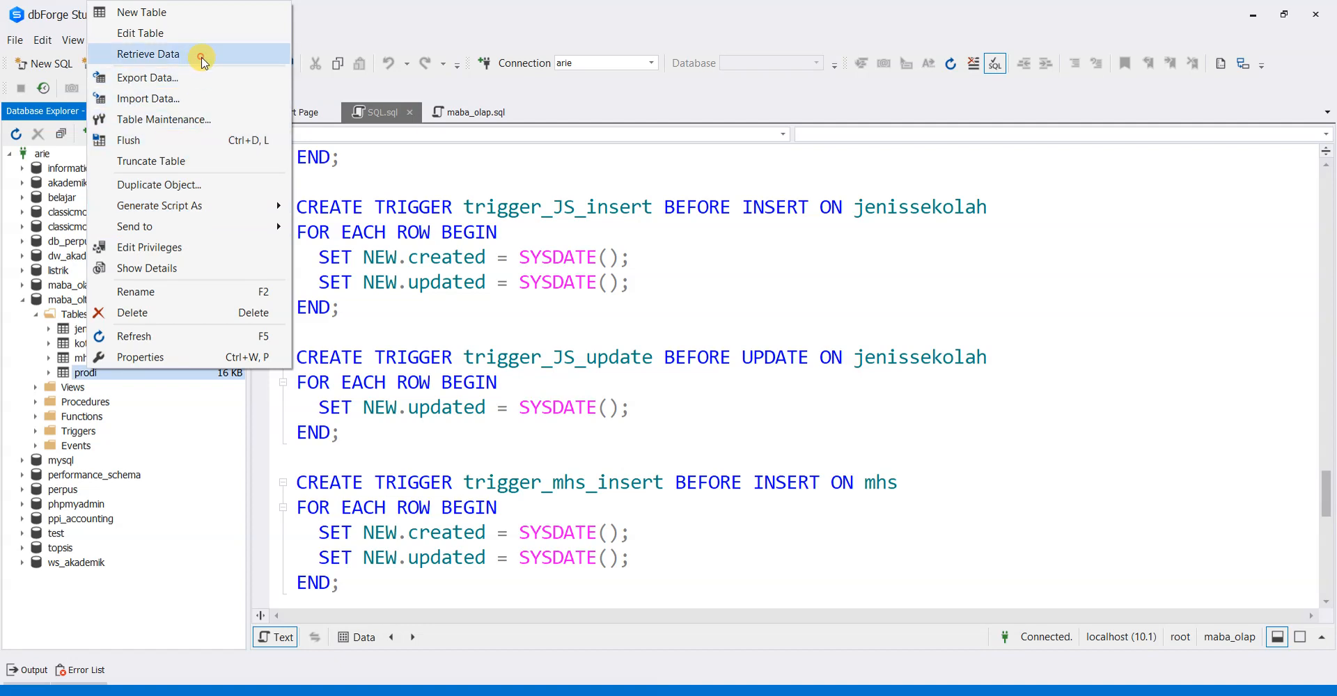
click(197, 54)
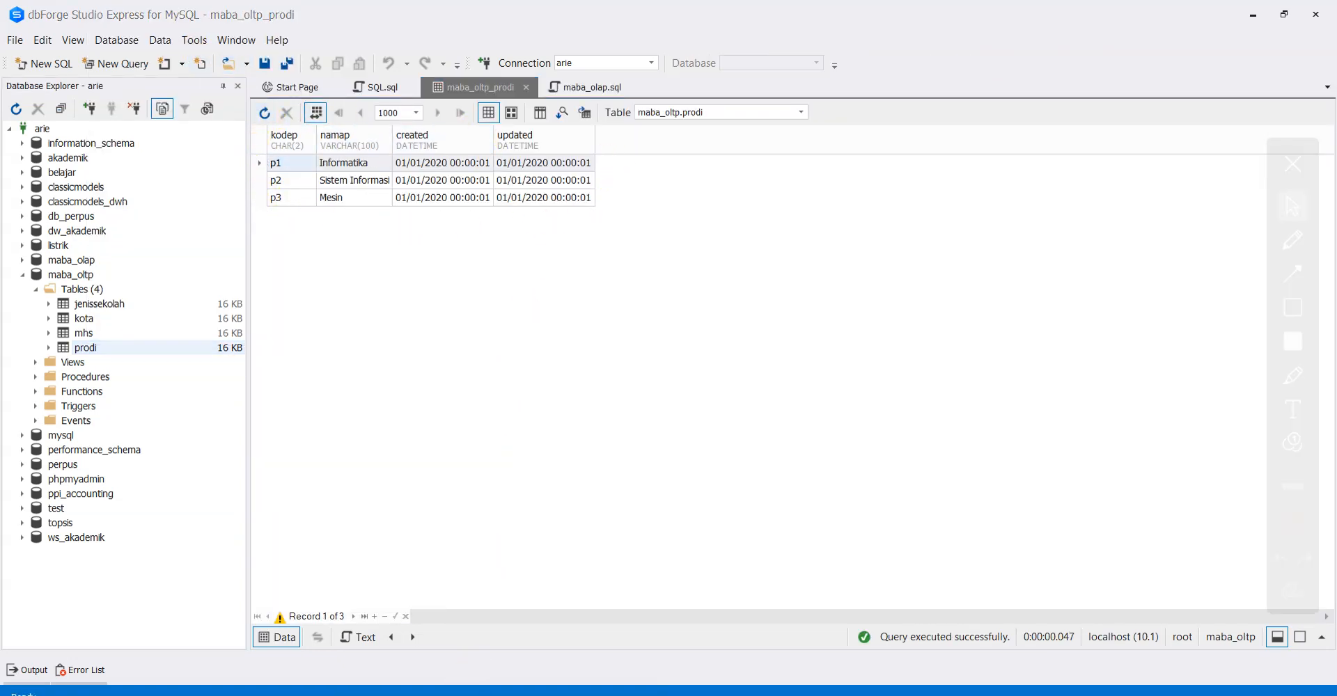
click(292, 218)
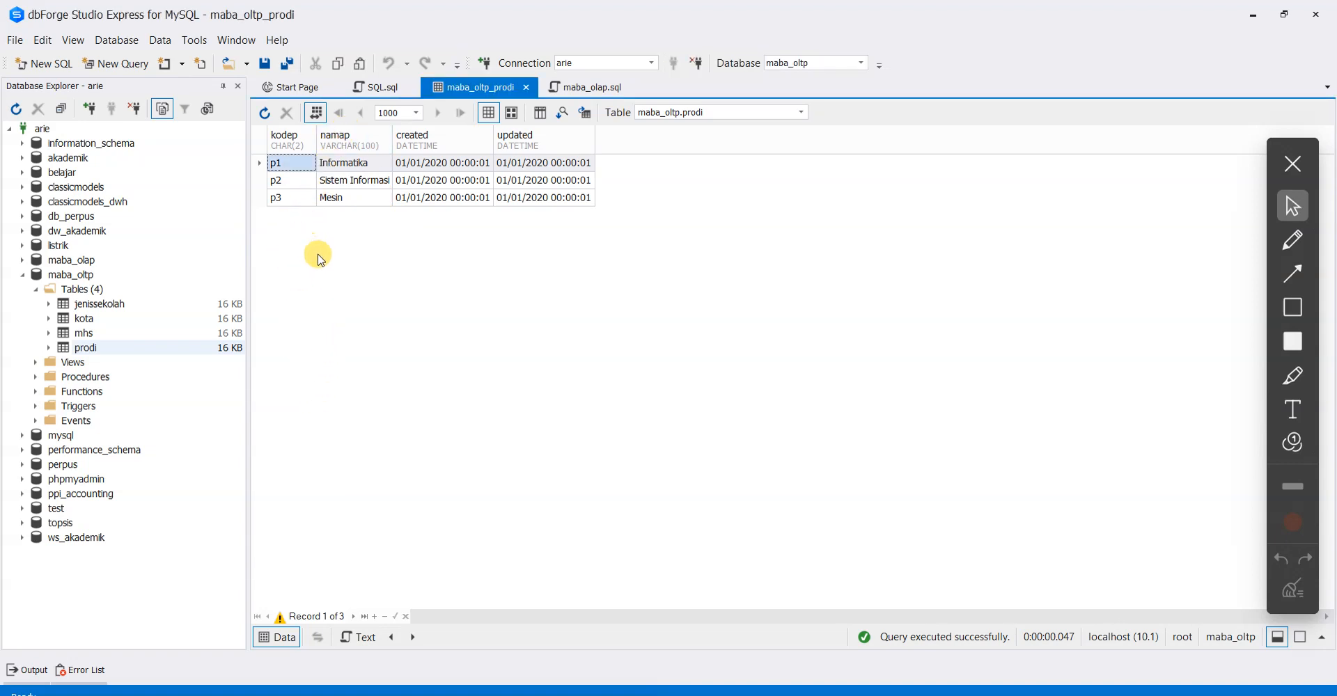
Mark the four prodi columns with freehand pen strokes and erase the marks
click(1292, 239)
drag(273, 220, 583, 214)
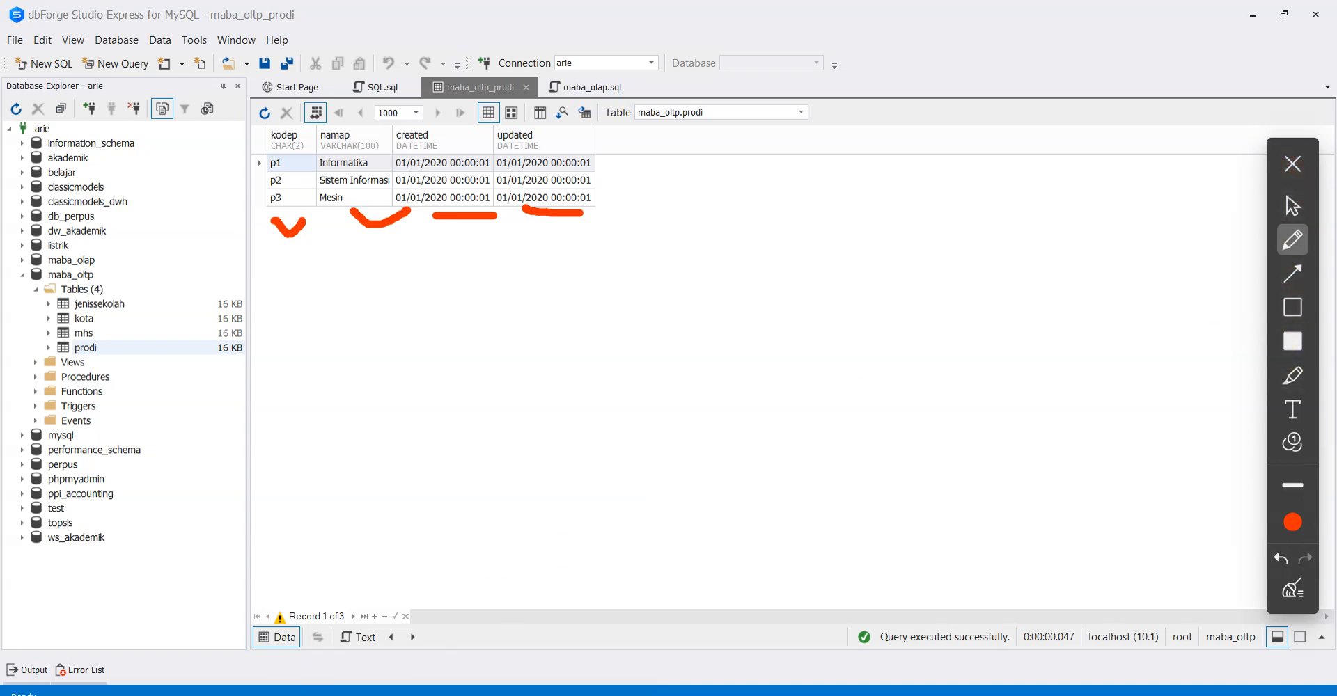
key(Delete)
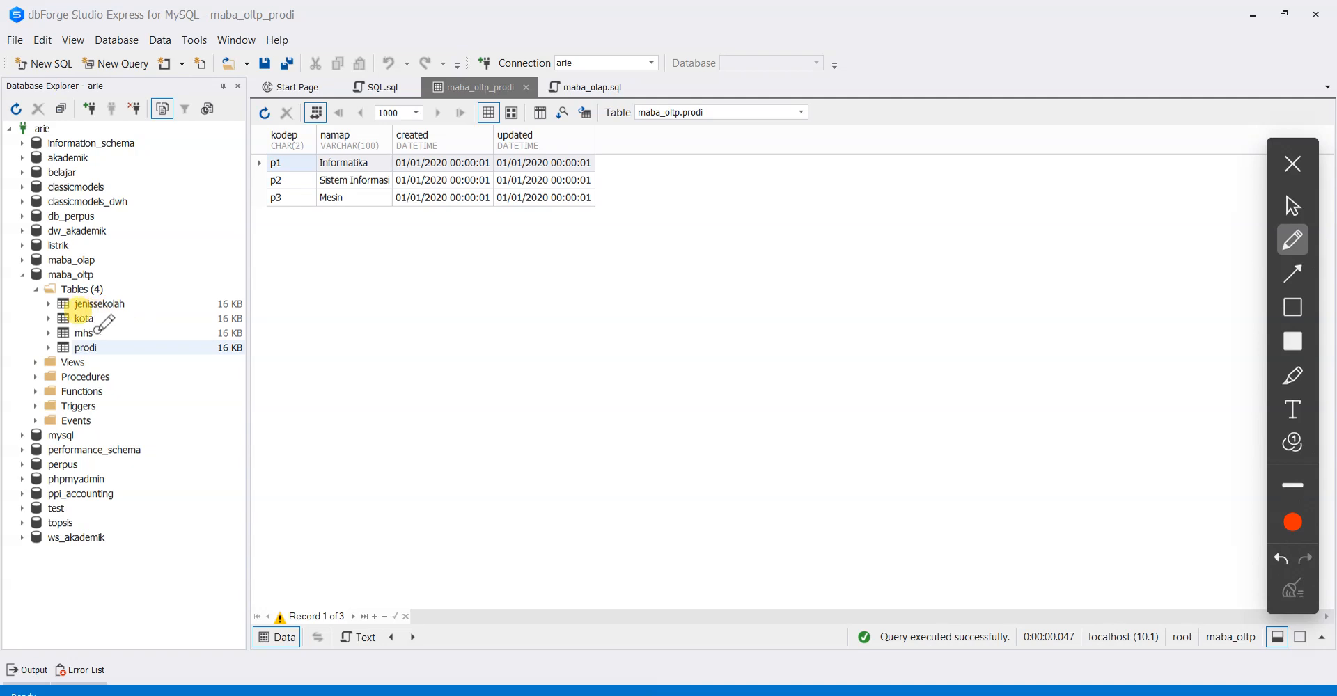
click(1289, 205)
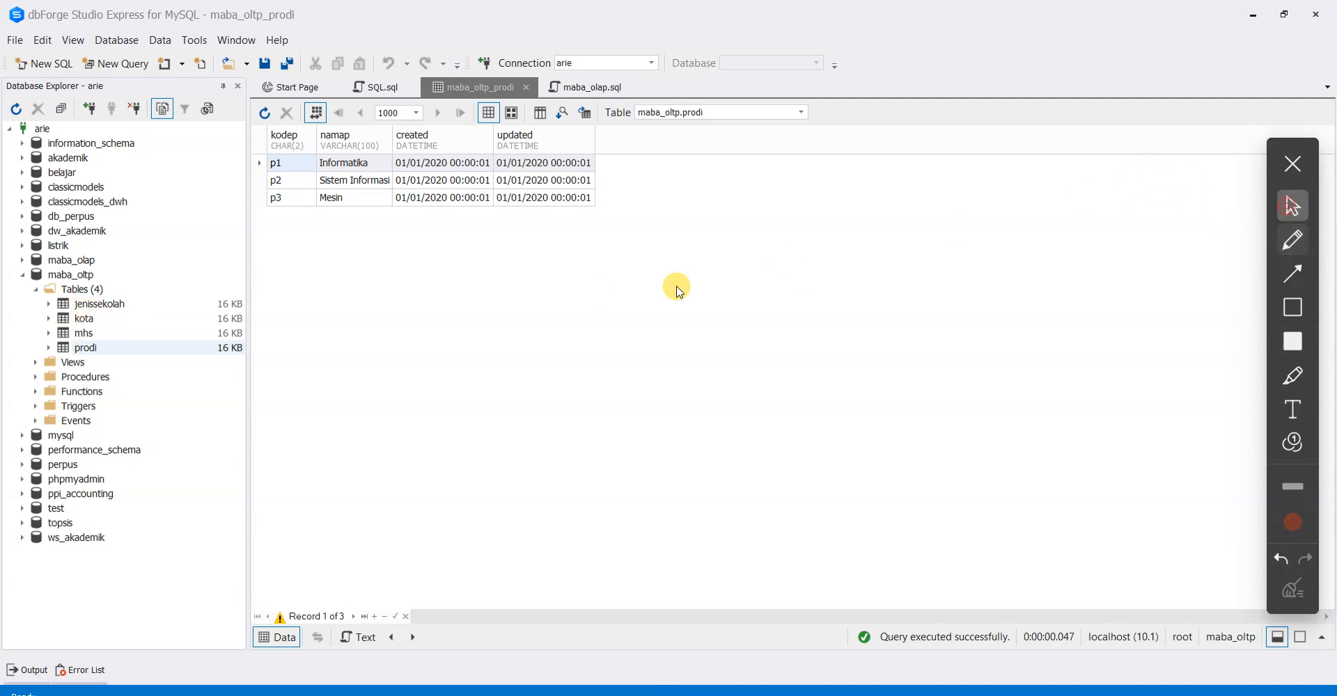
Retrieve the data of the kota and jenissekolah tables in maba_oltp
click(83, 320)
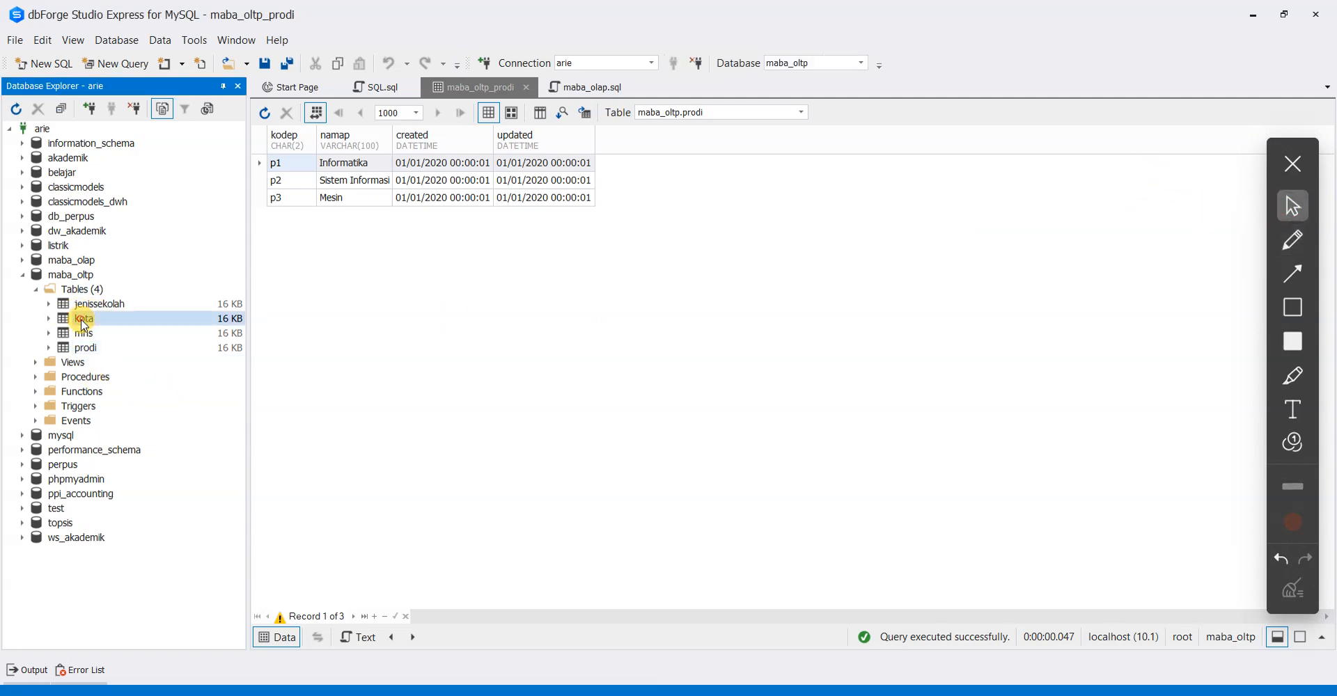
right_click(81, 319)
click(150, 376)
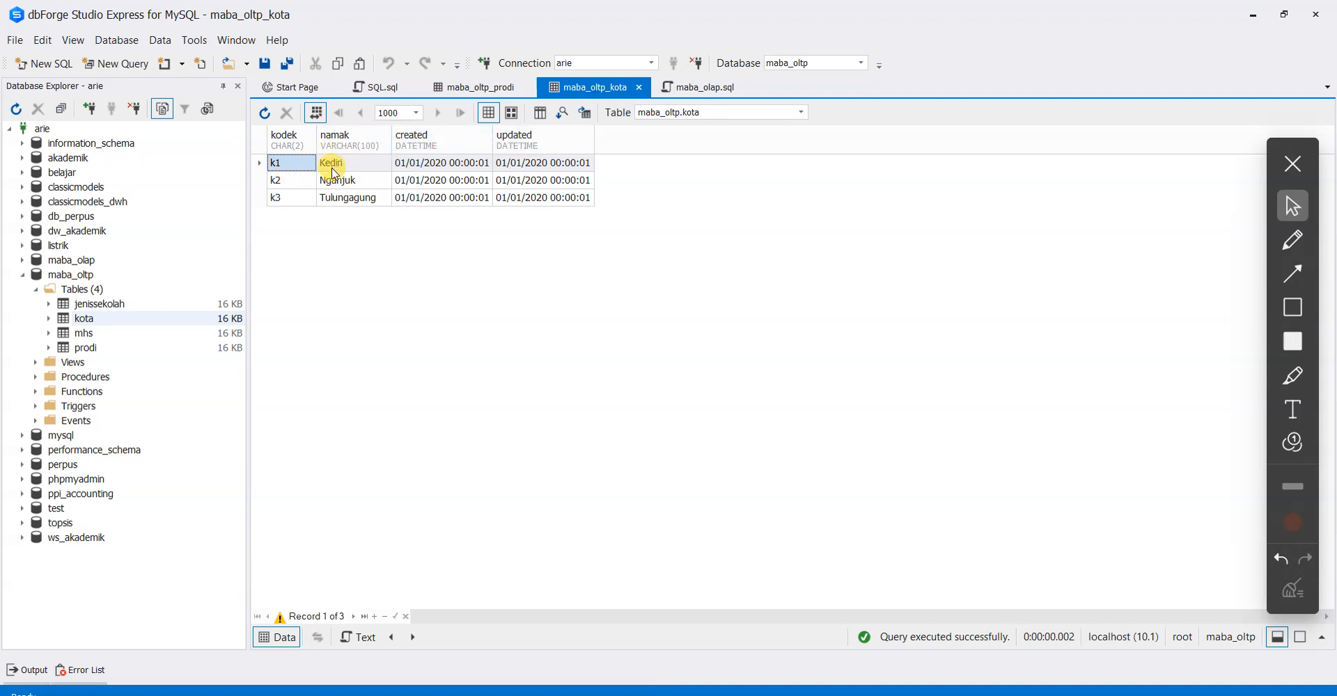
right_click(99, 306)
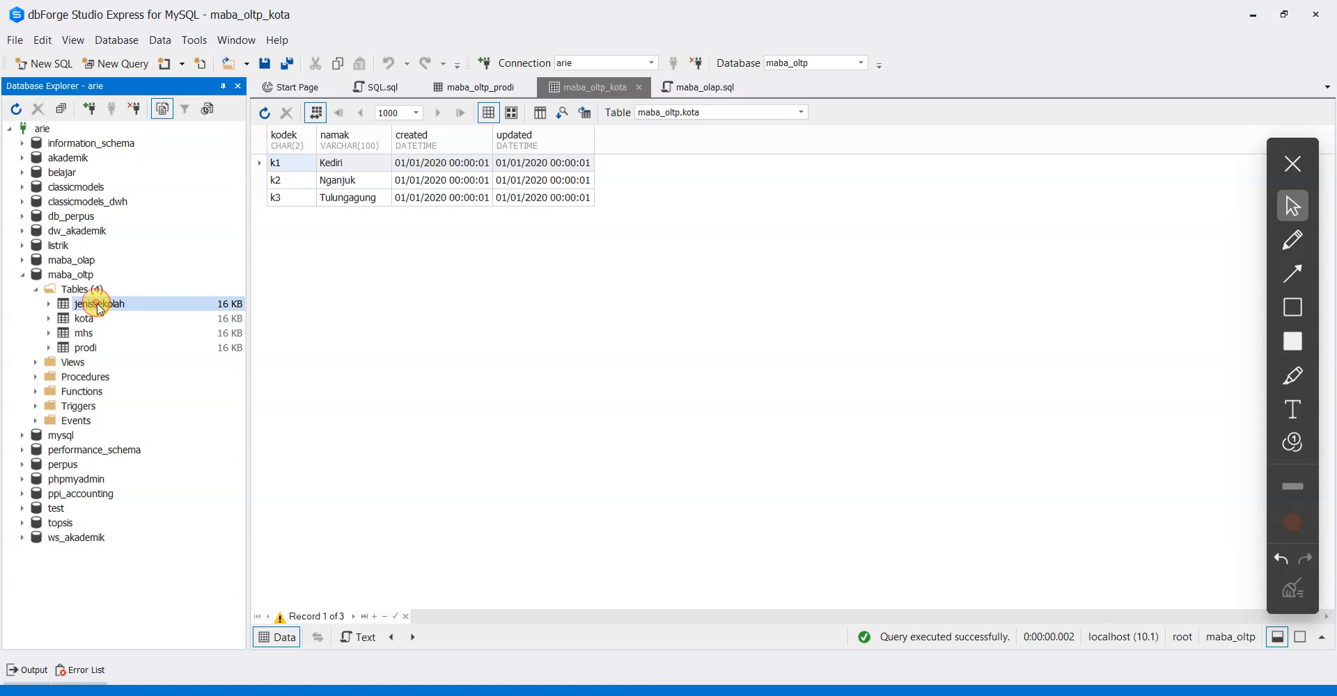
click(173, 357)
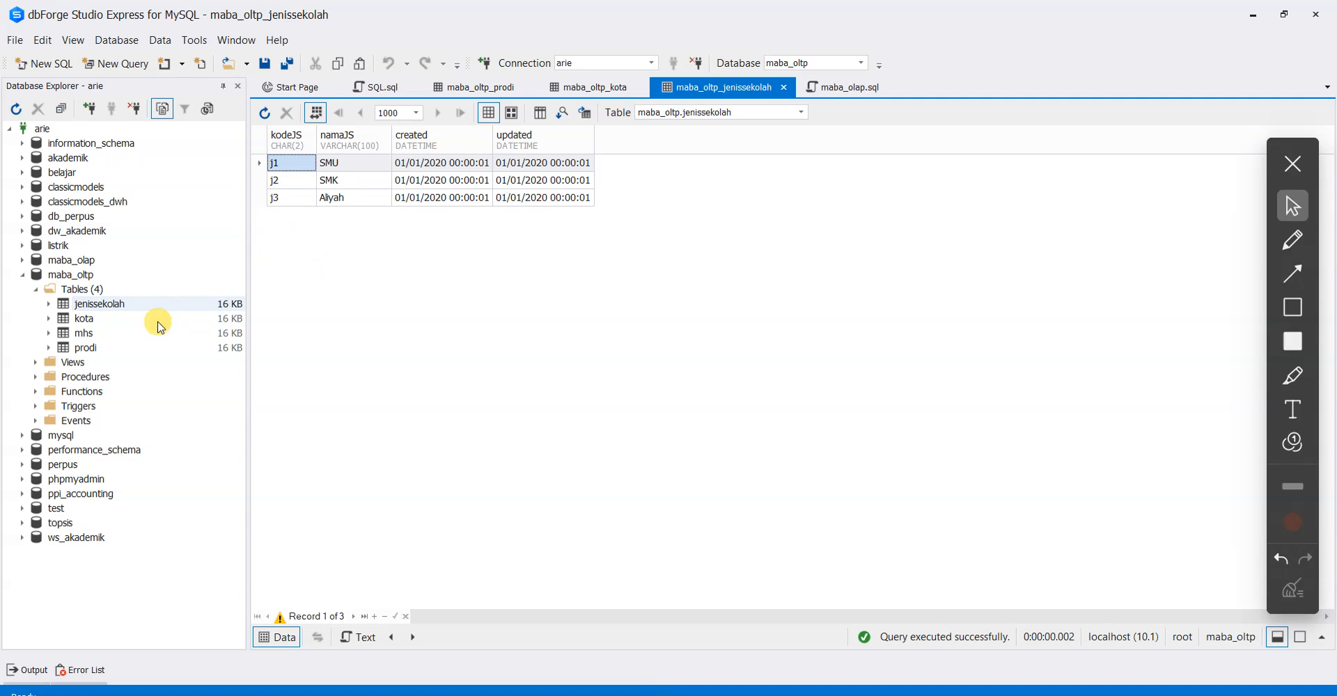
Retrieve the data of the prodi table again and of the mhs table in maba_oltp
right_click(80, 347)
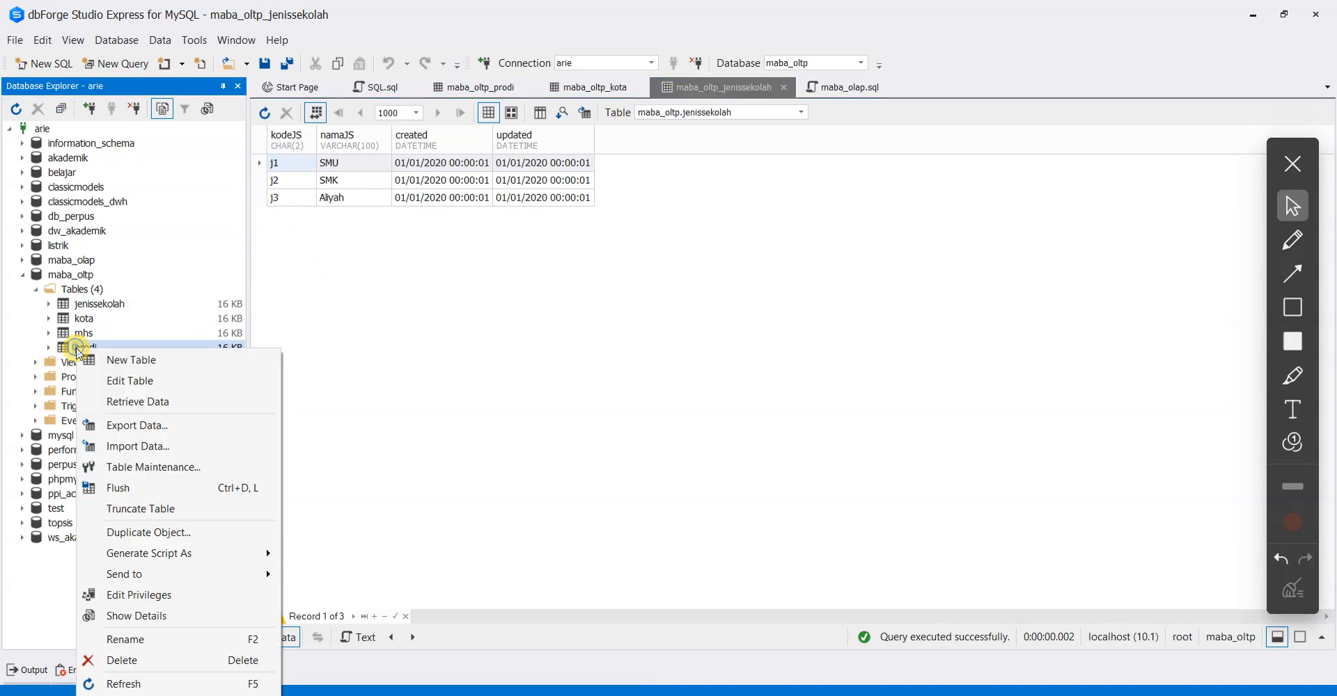
click(140, 402)
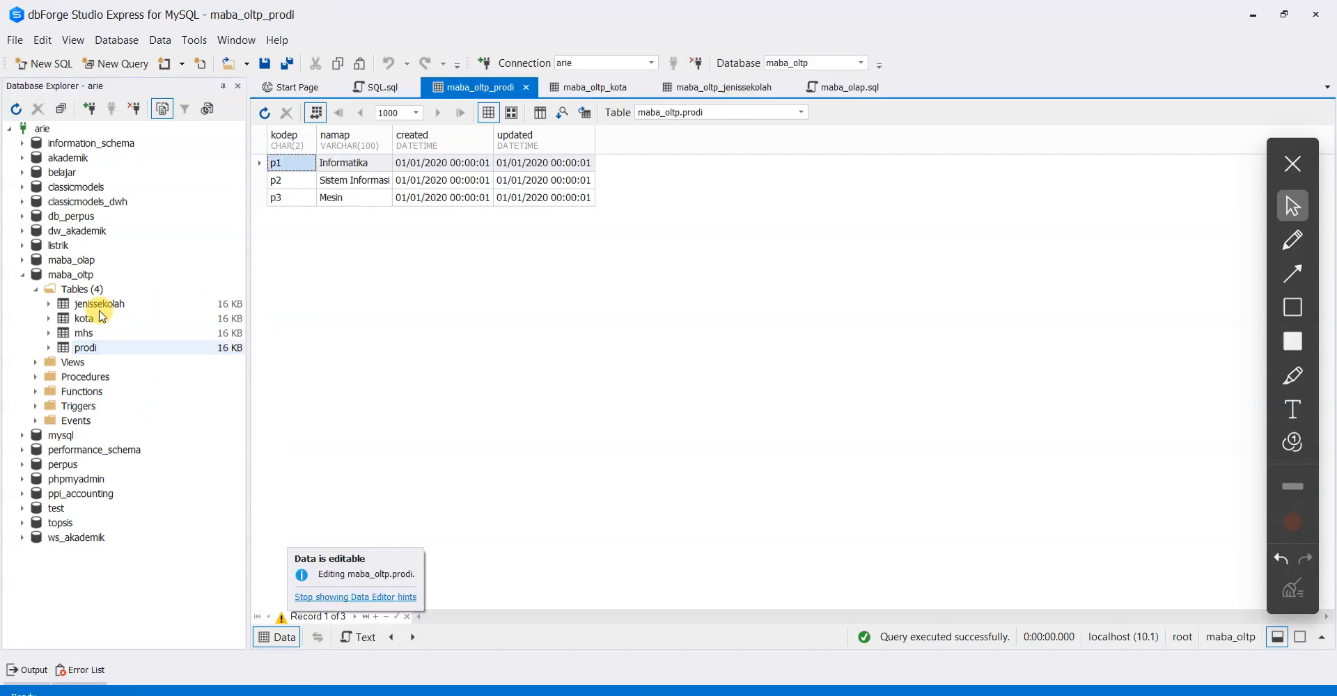
right_click(81, 333)
click(133, 387)
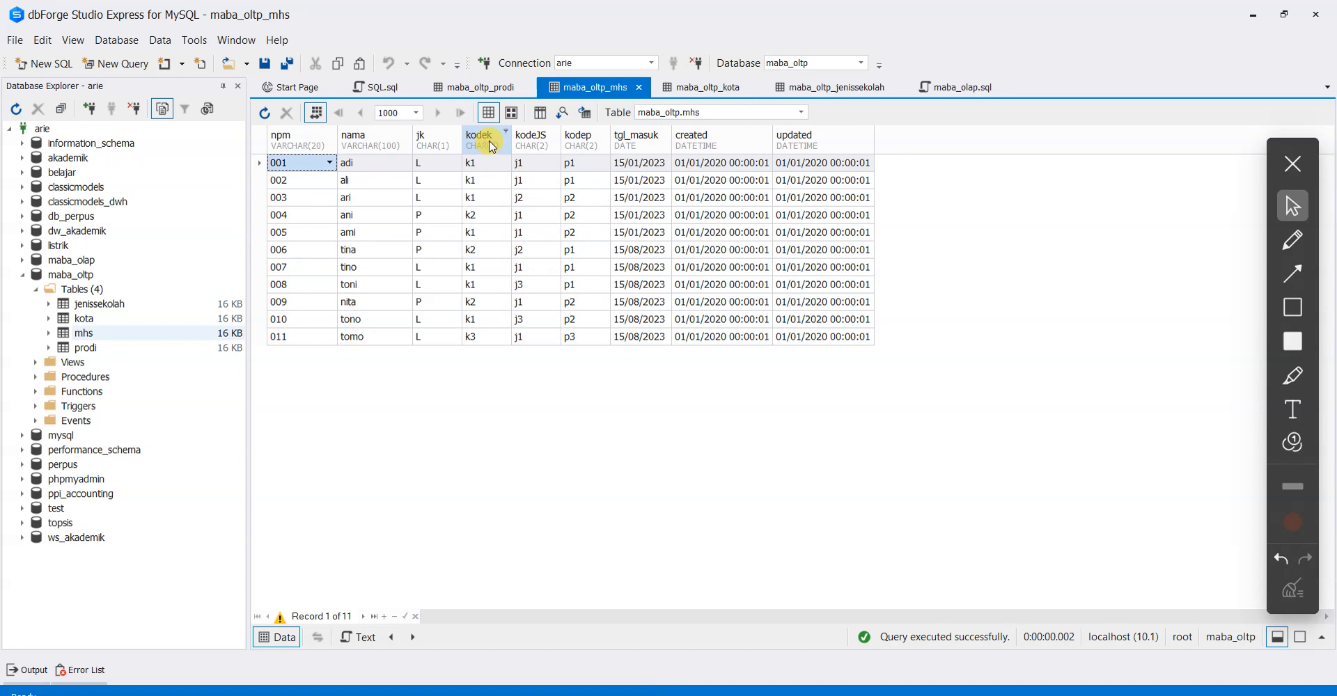
Compare the kodek and kodeJS codes in the mhs data with the kota and jenissekolah records
click(706, 88)
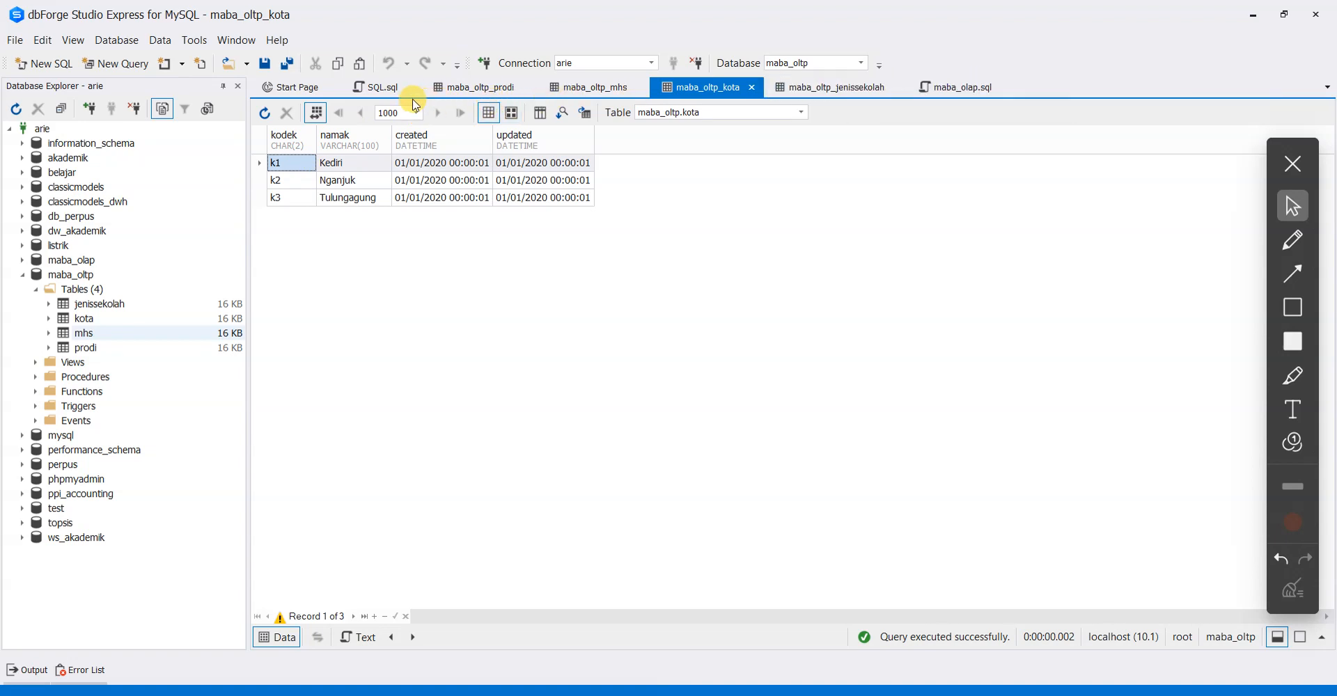
click(598, 88)
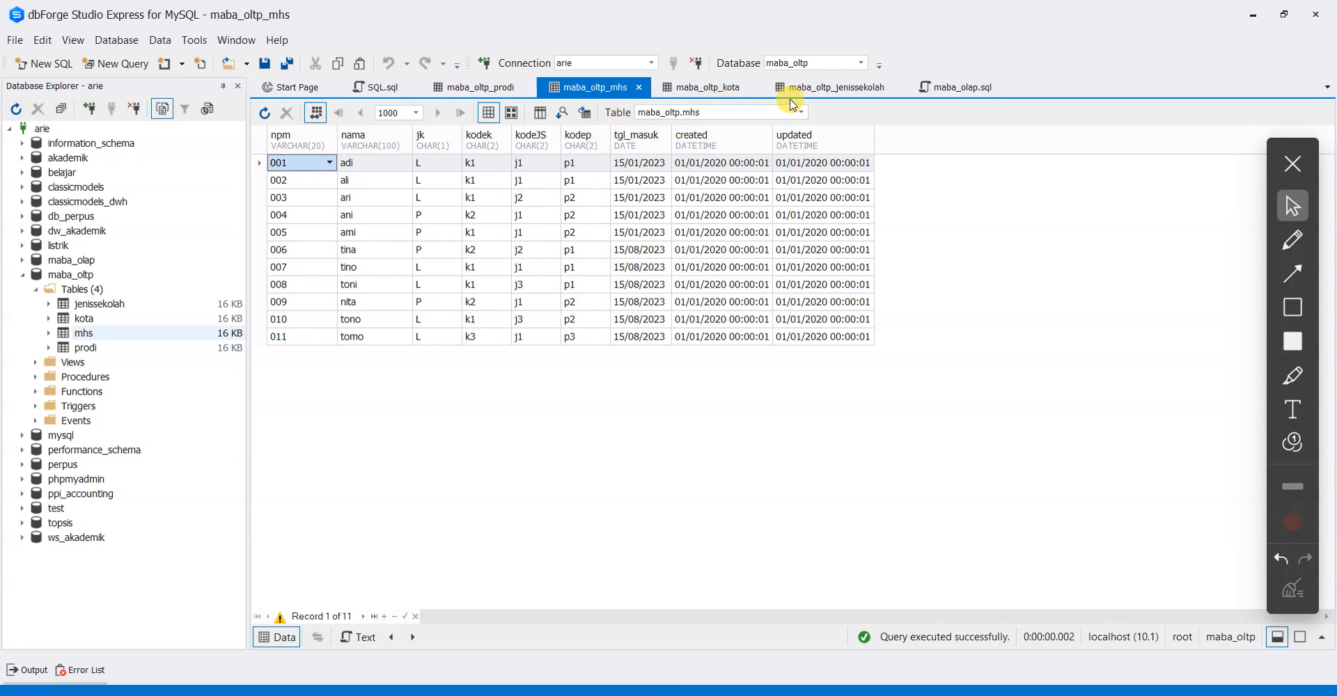
click(833, 88)
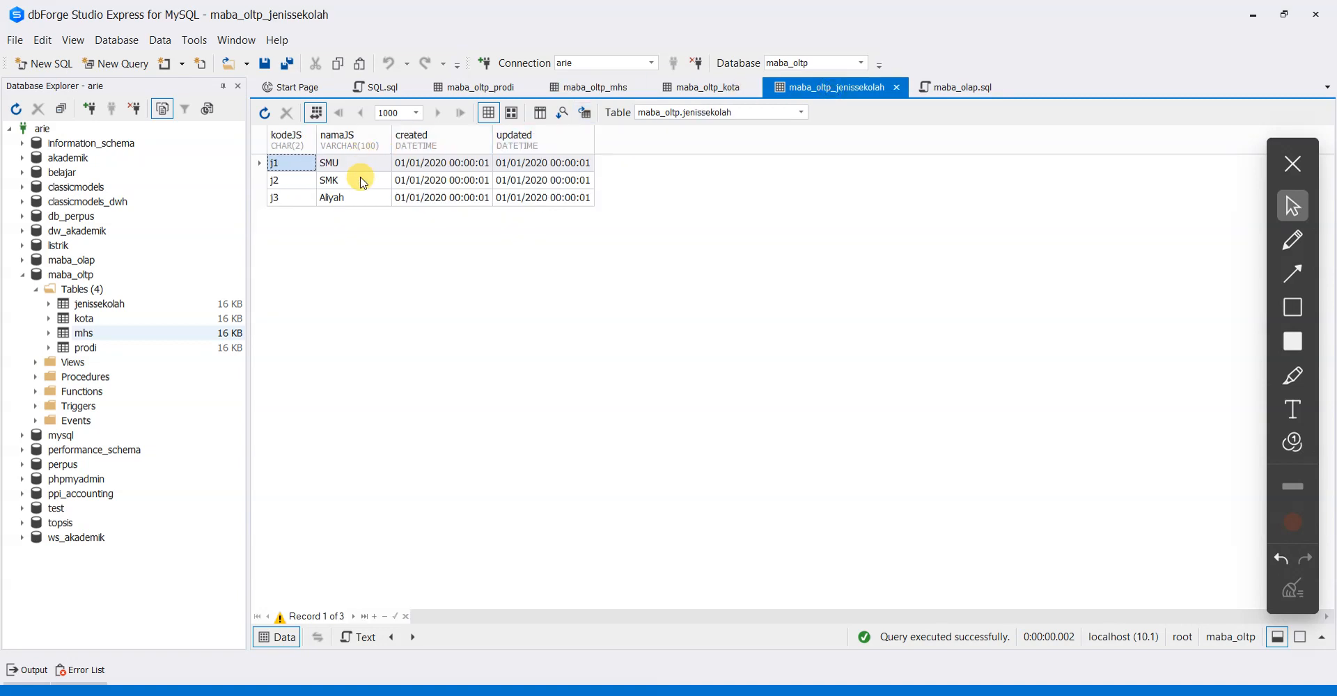
click(604, 88)
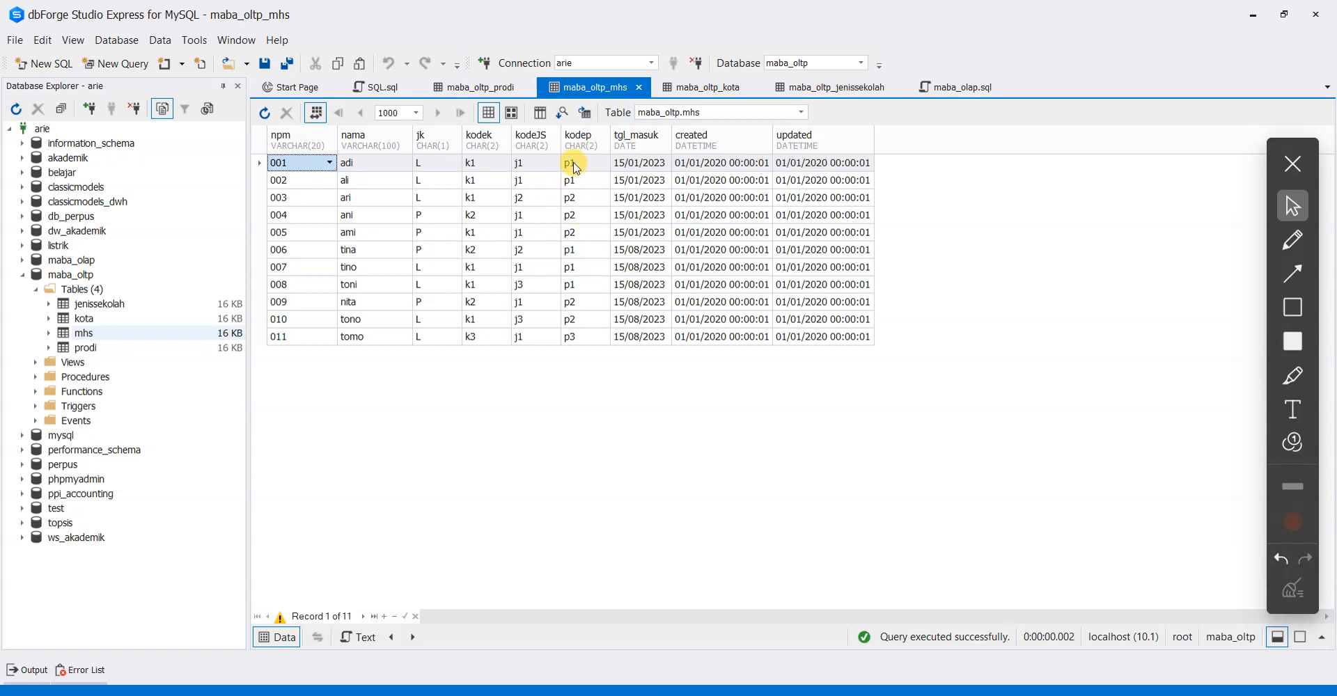
Check the kodep codes against the prodi data with its namap column widened, and return to the mhs data
click(479, 87)
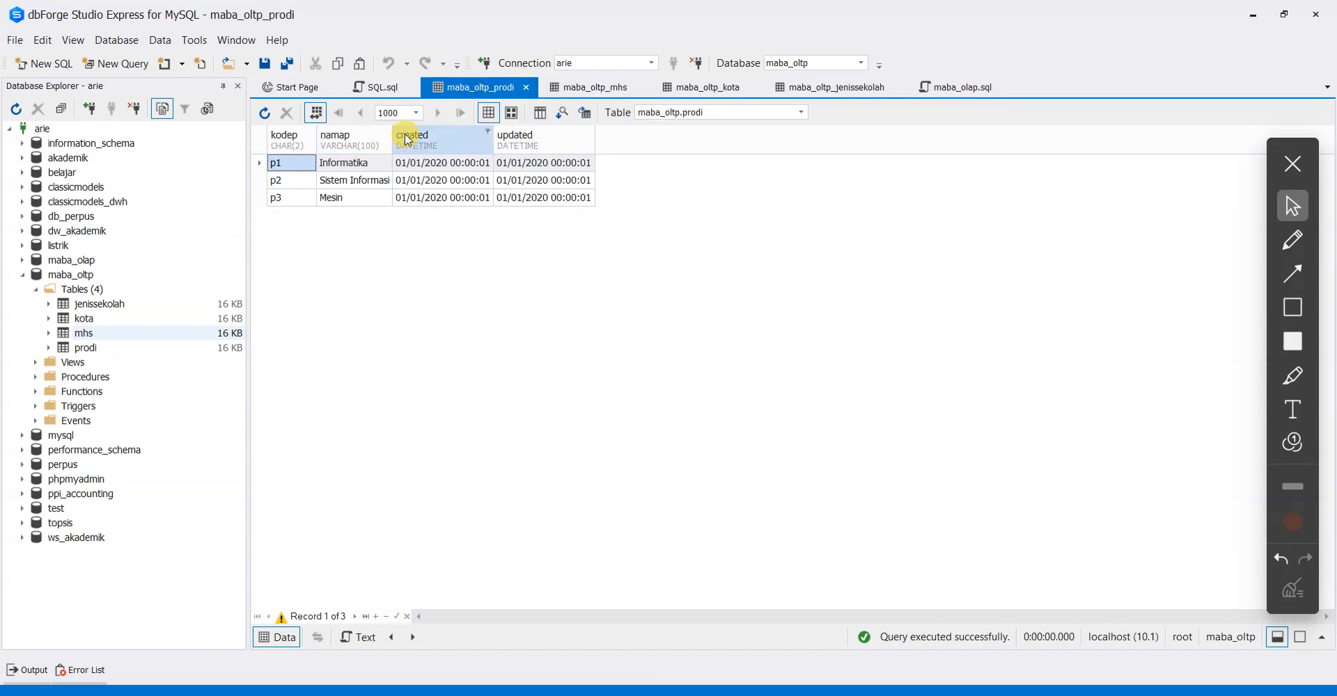
drag(391, 131, 472, 131)
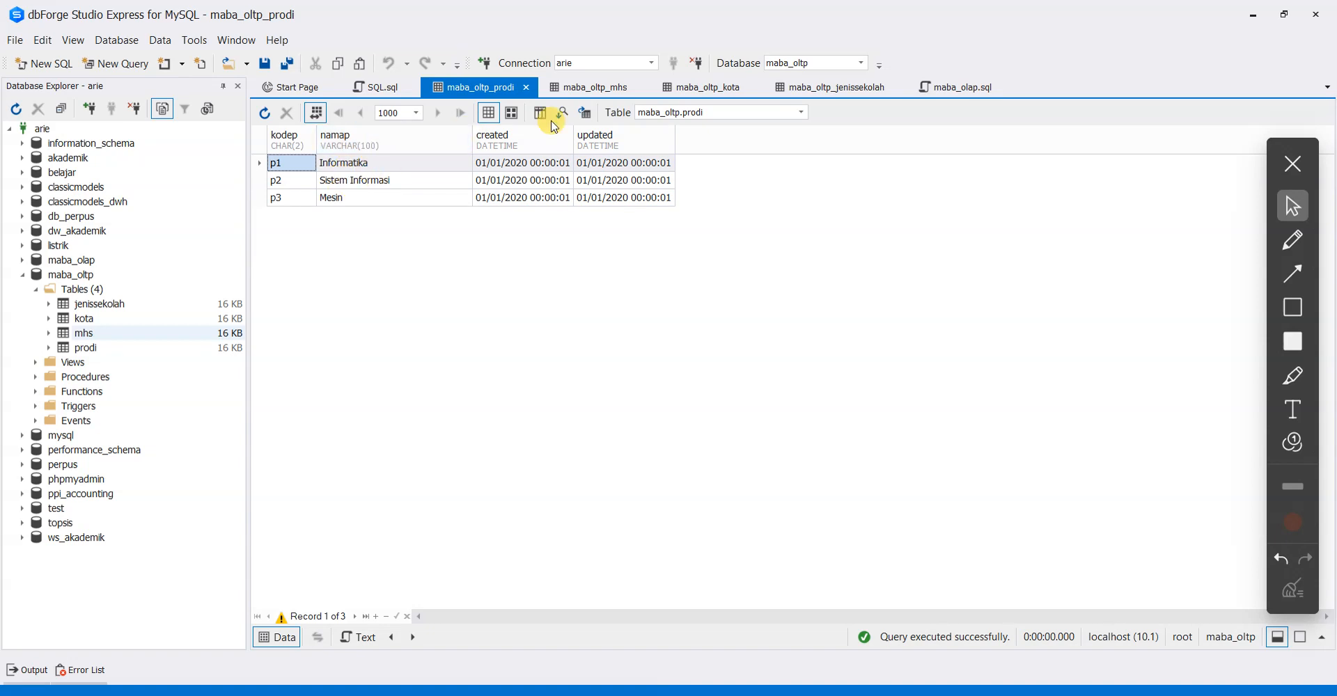
click(639, 89)
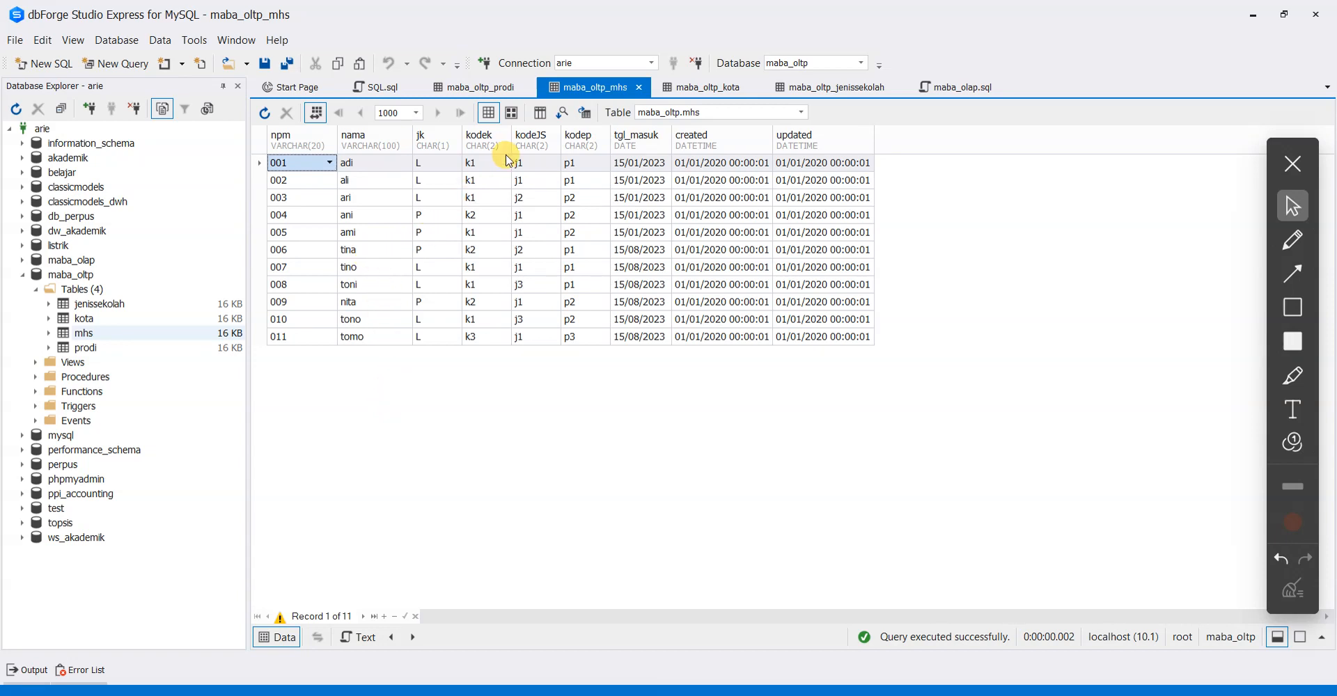
Expand the tables of the maba_olap database and go through dim_jenissekolah, dim_kota, dim_prodi, dim_waktu and fakta_mhs
click(23, 261)
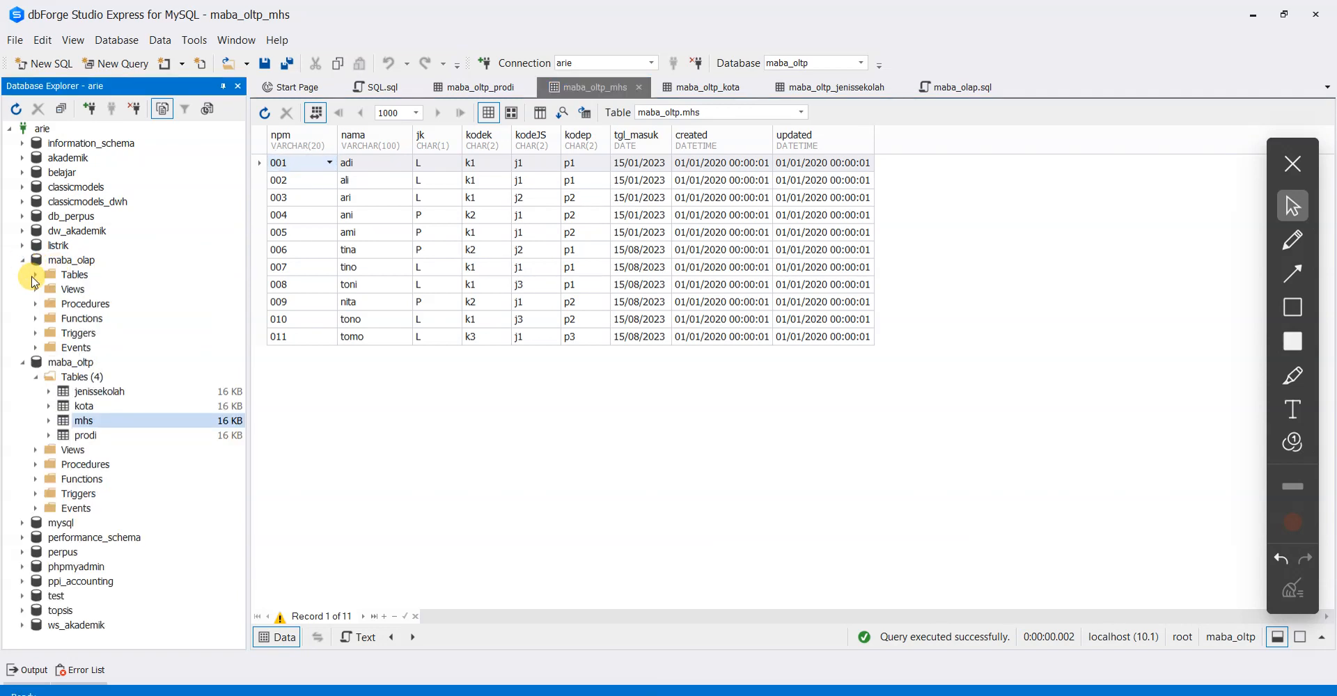
click(34, 276)
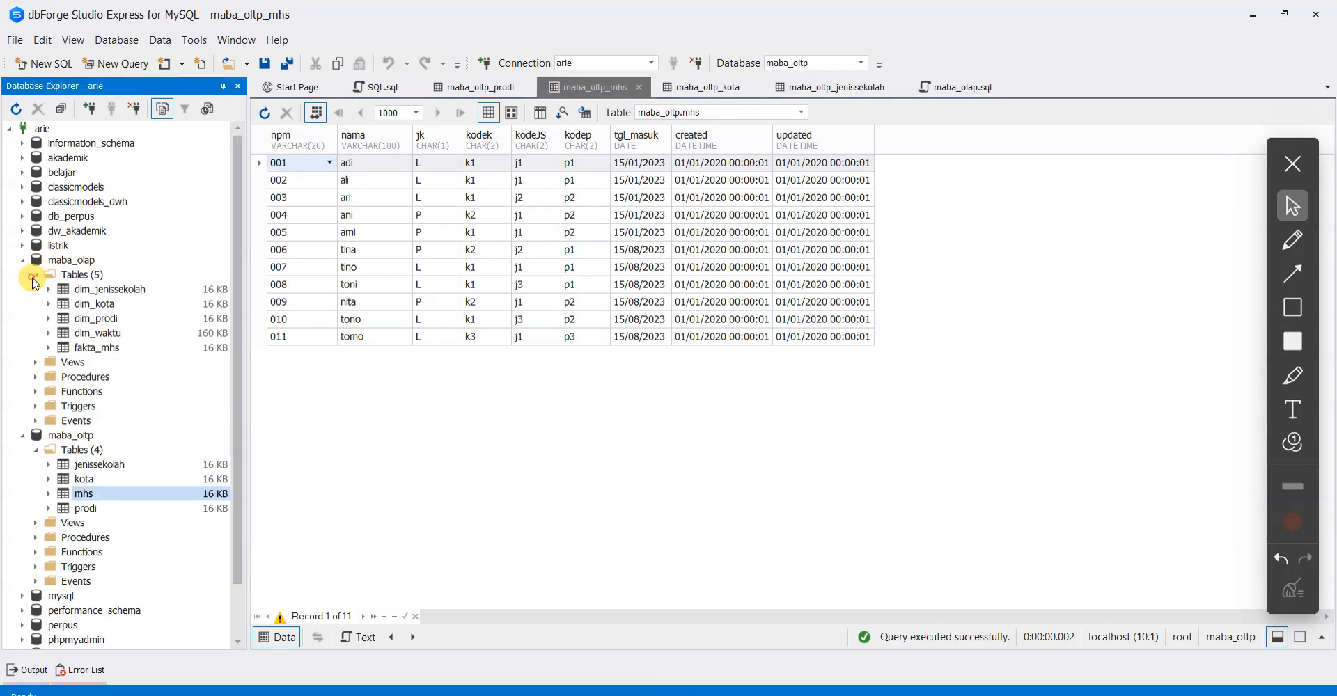
click(89, 293)
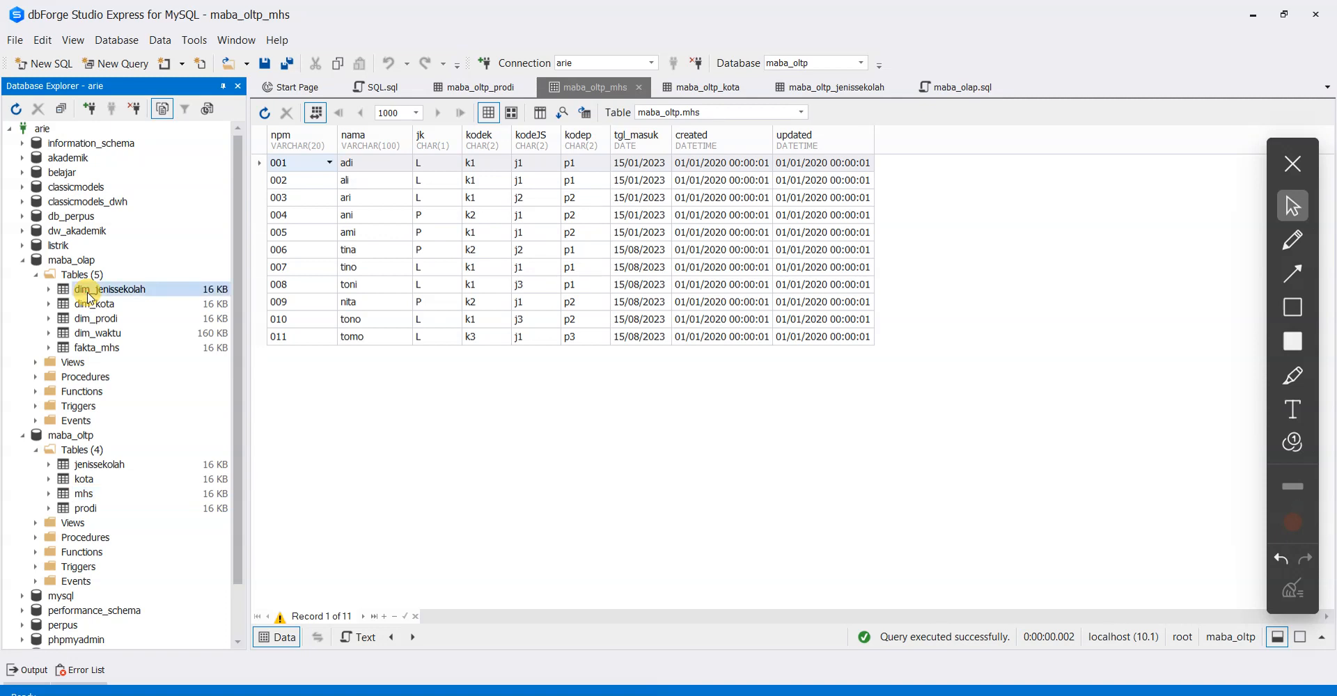
click(93, 306)
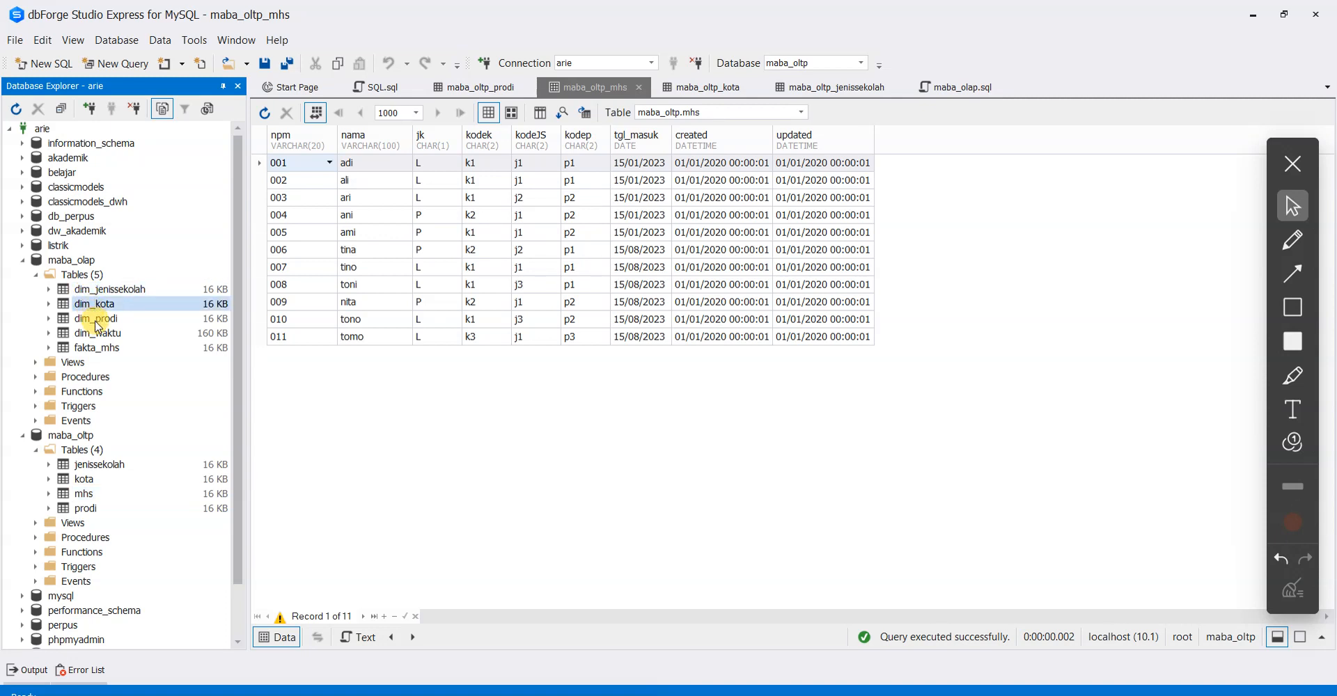
click(96, 321)
click(99, 335)
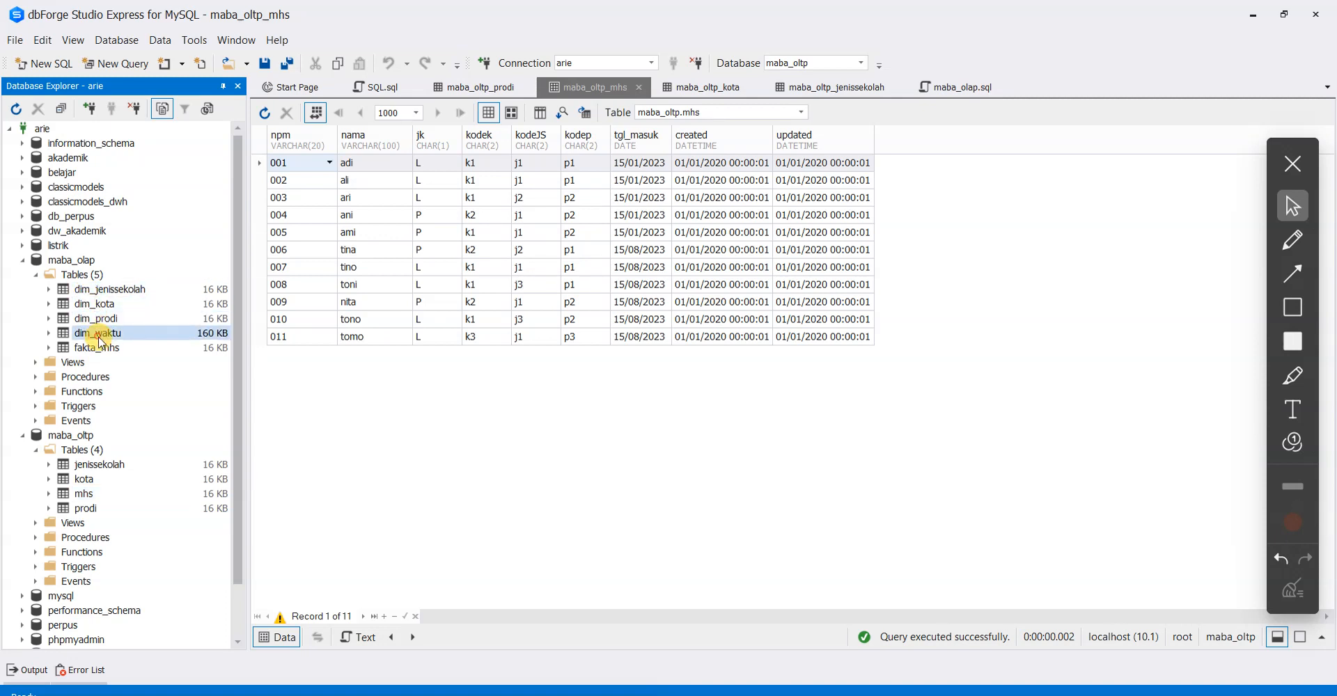
click(101, 290)
click(99, 304)
click(99, 319)
click(103, 334)
click(104, 350)
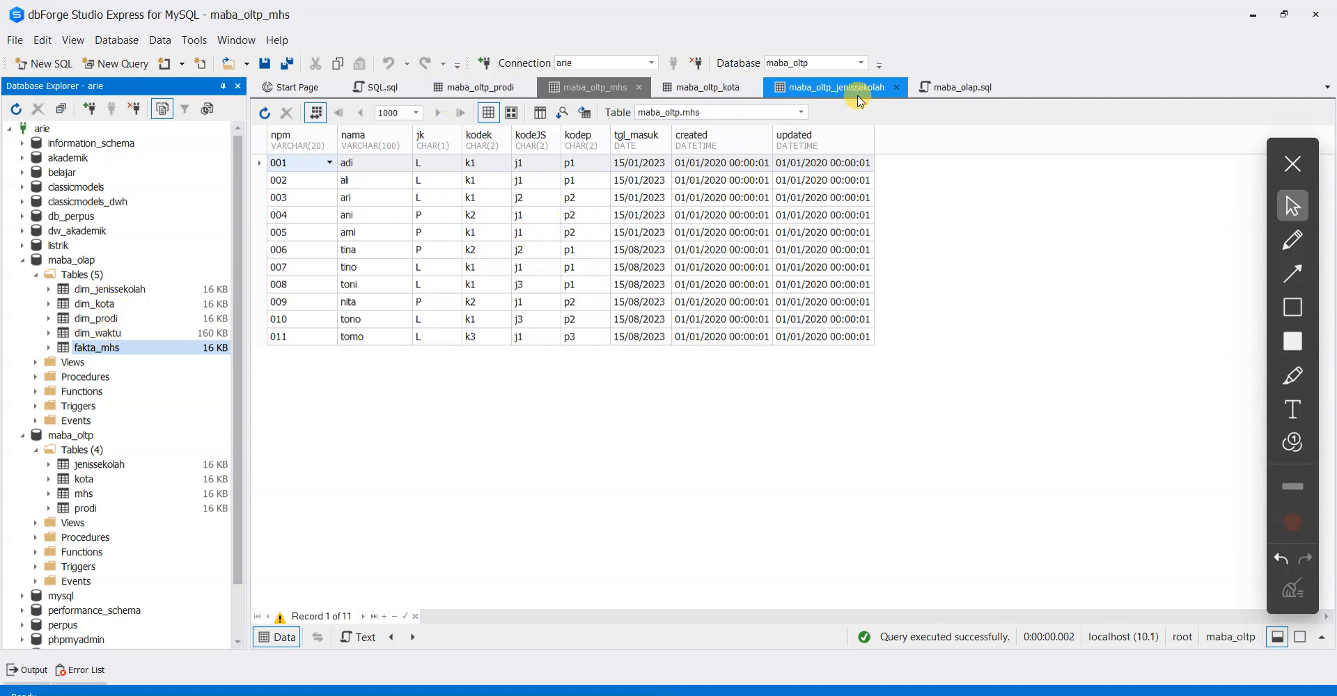
Open the maba_olap.sql script and highlight the sk_prodi column definition in the statement that creates dim_prodi
click(951, 87)
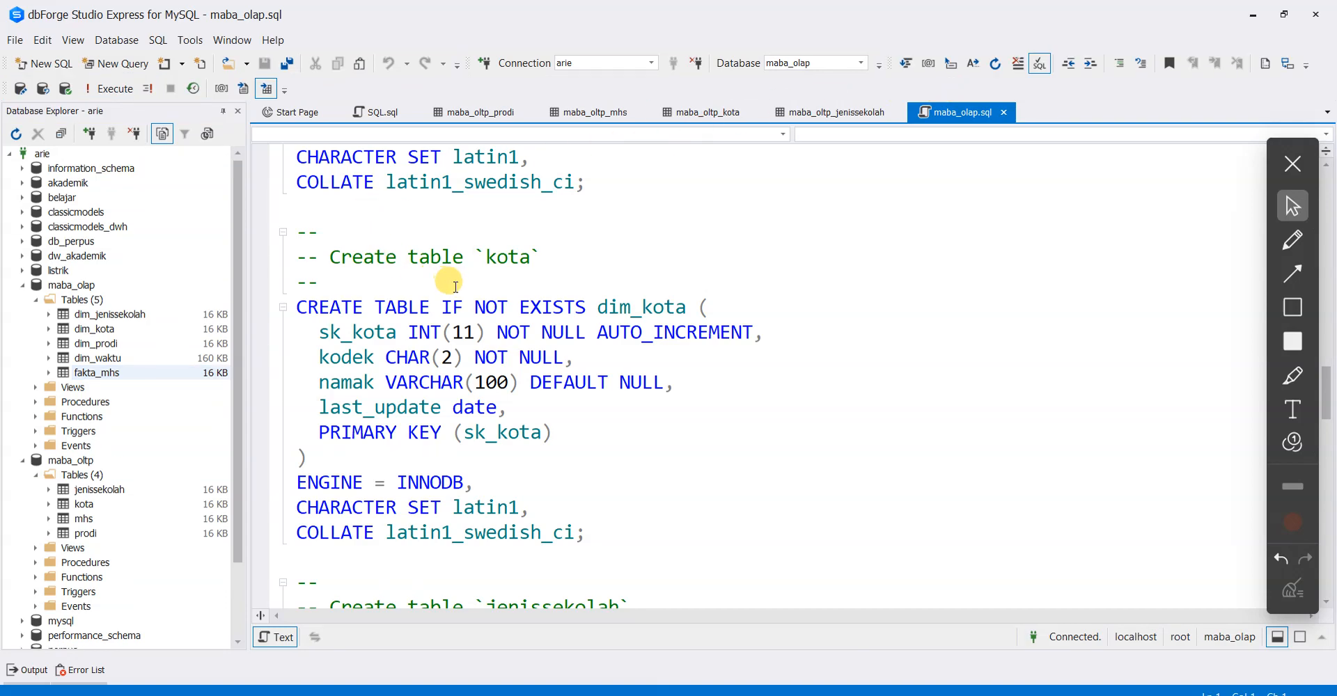
scroll(462, 290, up, 15)
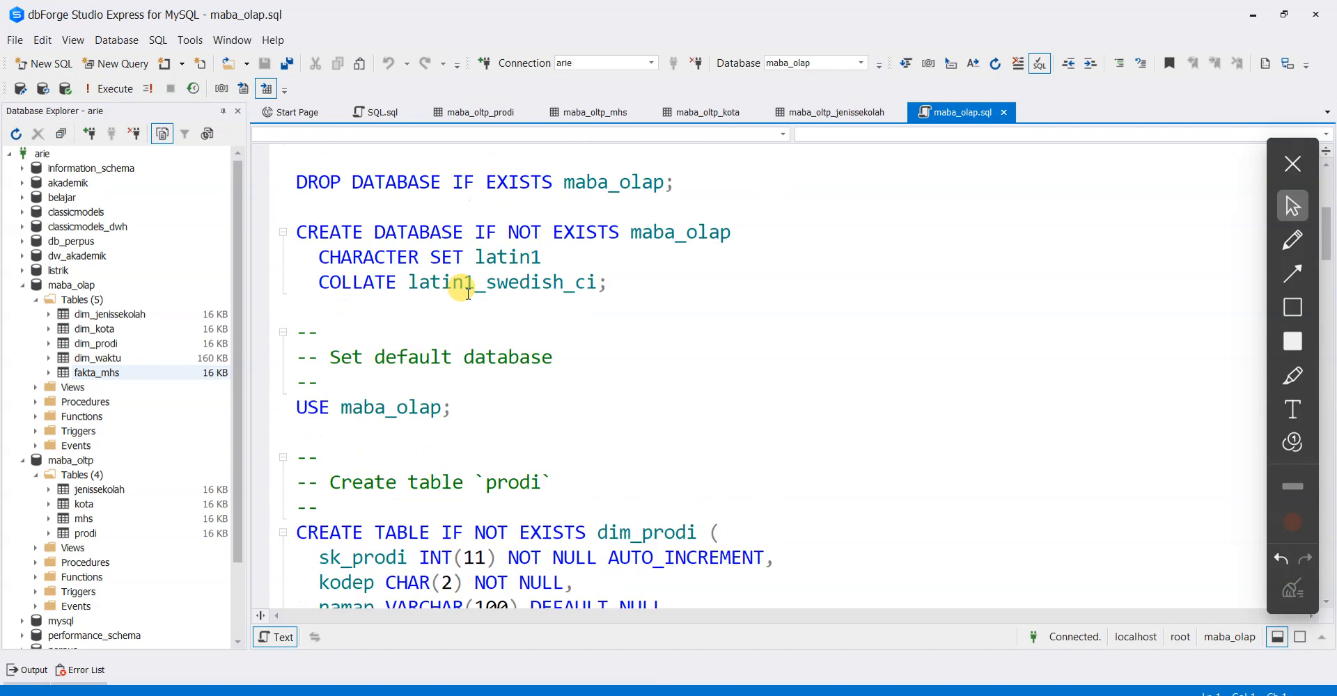
scroll(404, 272, down, 4)
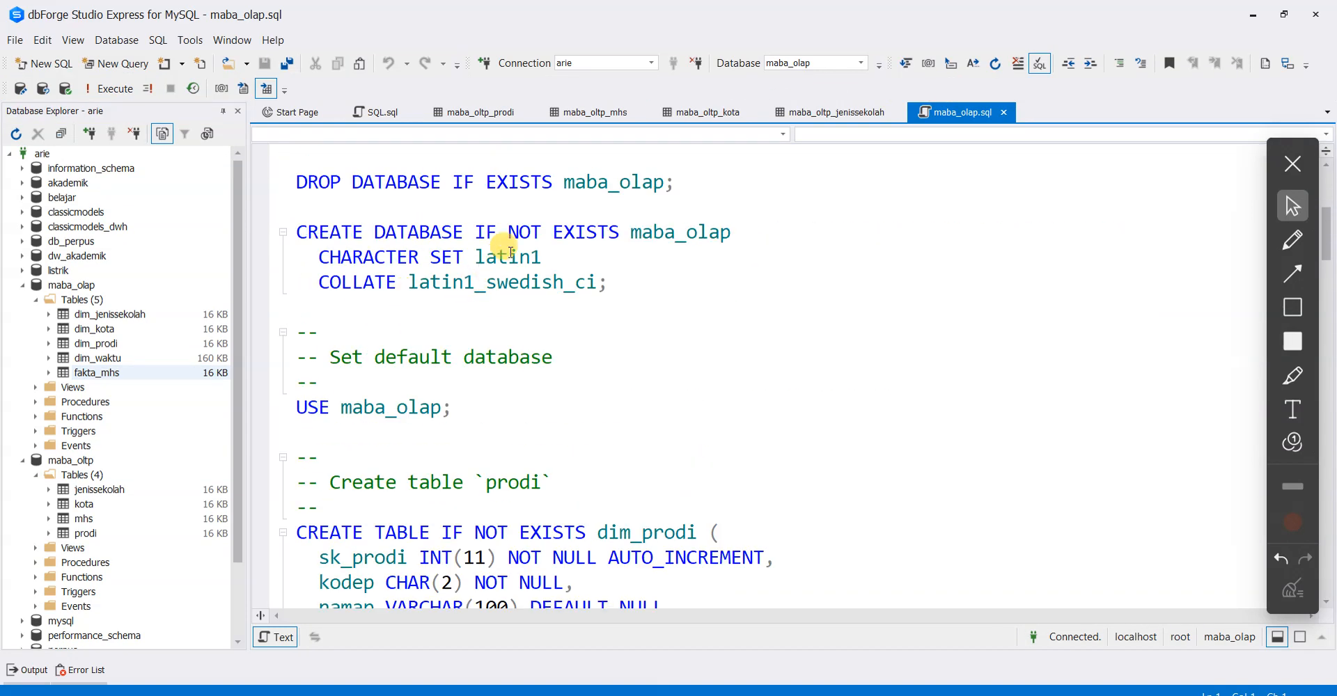
scroll(473, 293, down, 3)
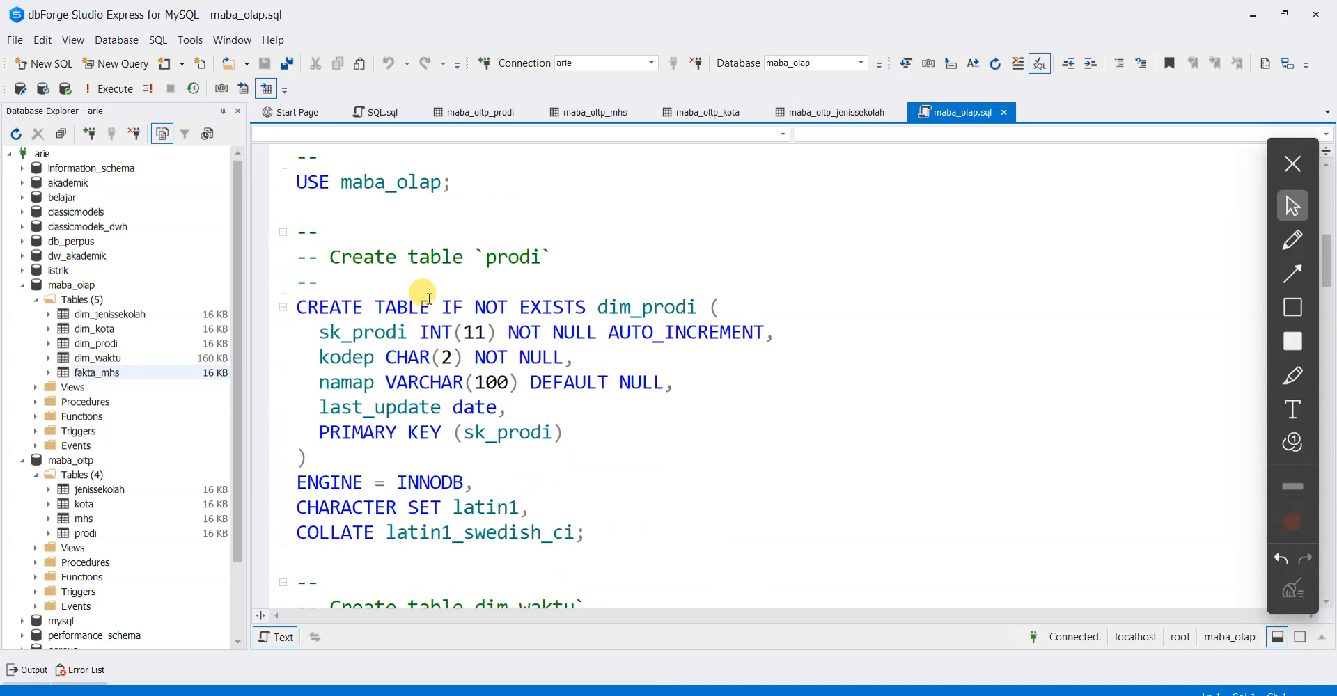
click(320, 333)
drag(322, 333, 827, 326)
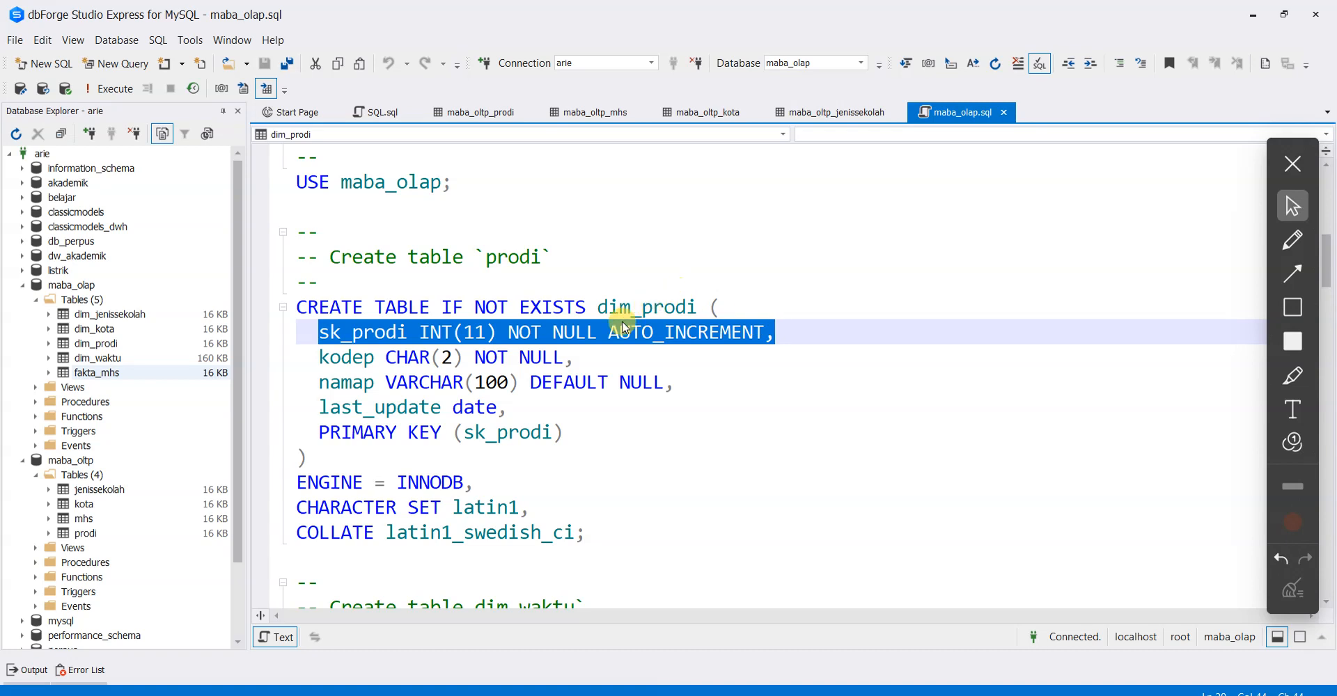
Examine the kodep and namap columns of dim_prodi and highlight the "last_update date" definition
click(353, 366)
click(346, 382)
double_click(314, 408)
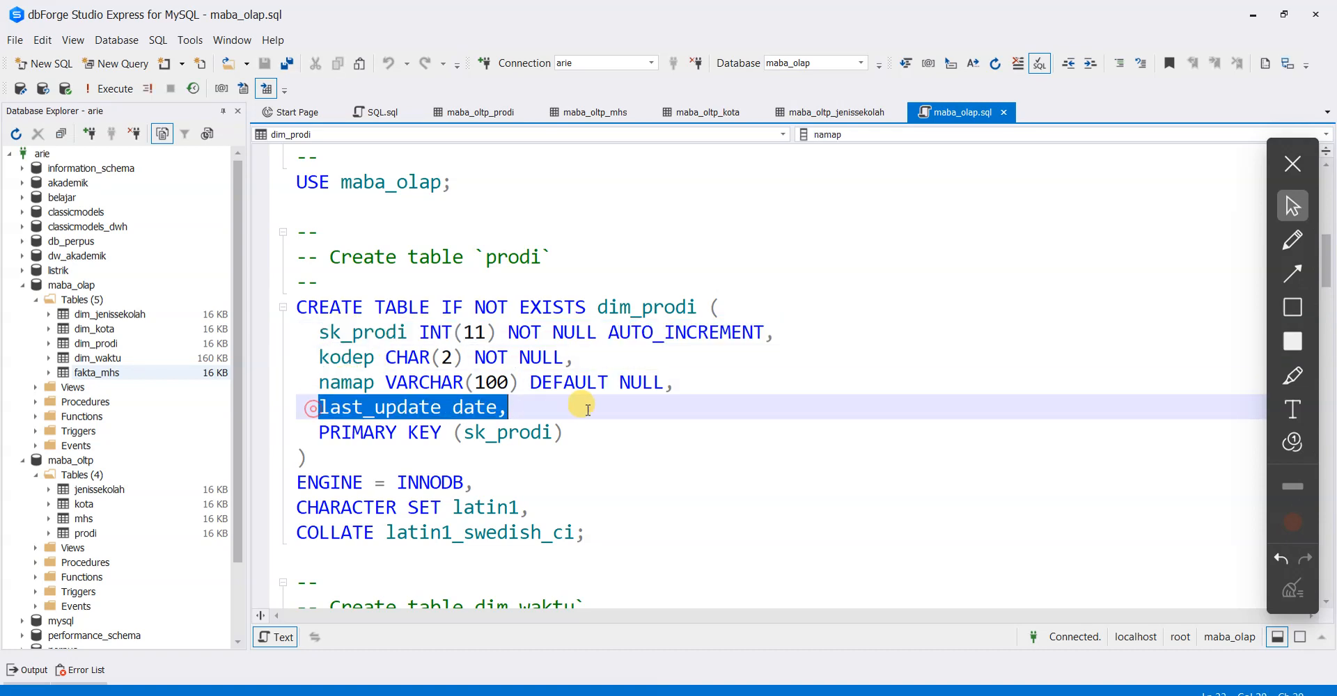
click(429, 407)
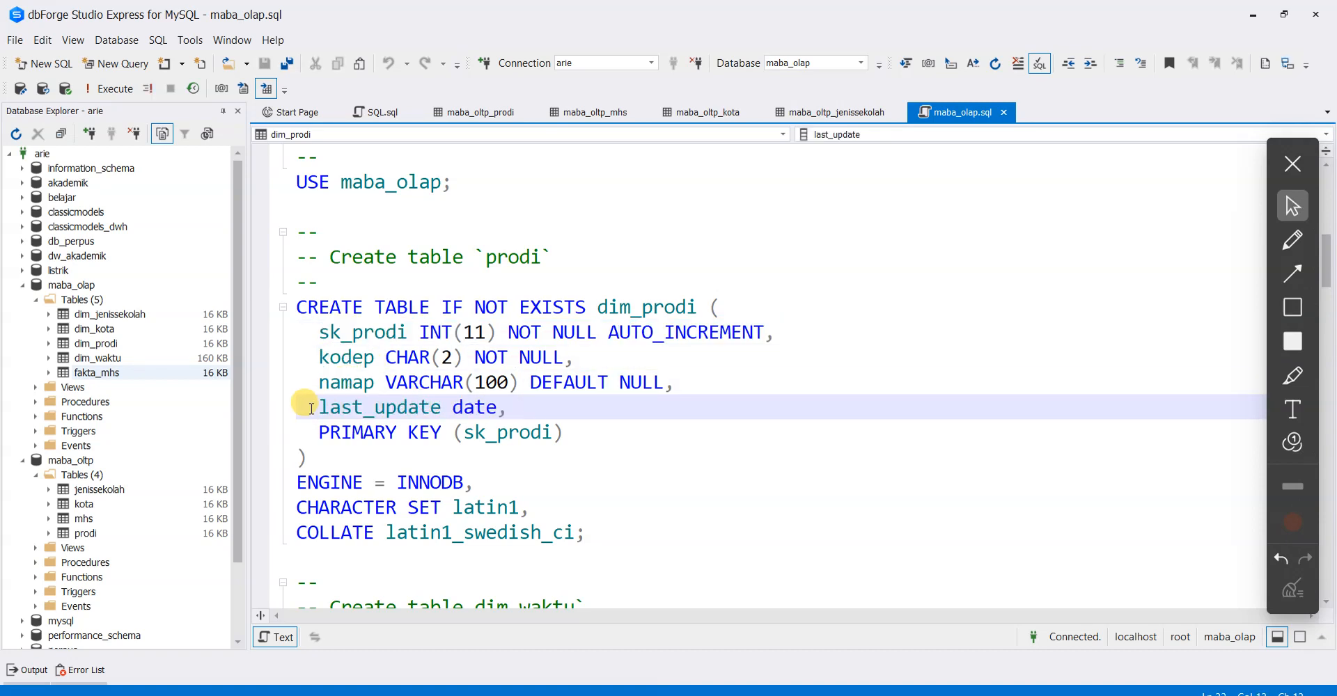
drag(311, 408, 553, 407)
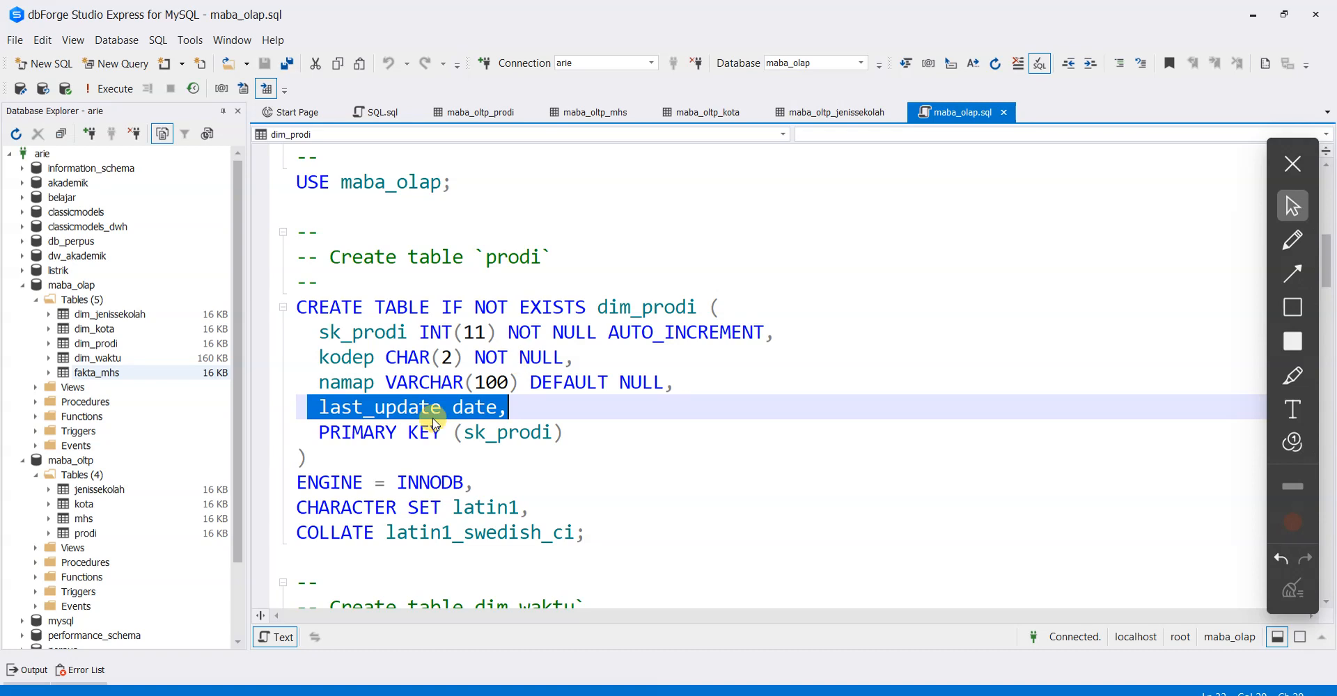
Highlight the last_update name, the sk_prodi primary key and the sk_prodi column in the dim_prodi statement
double_click(390, 408)
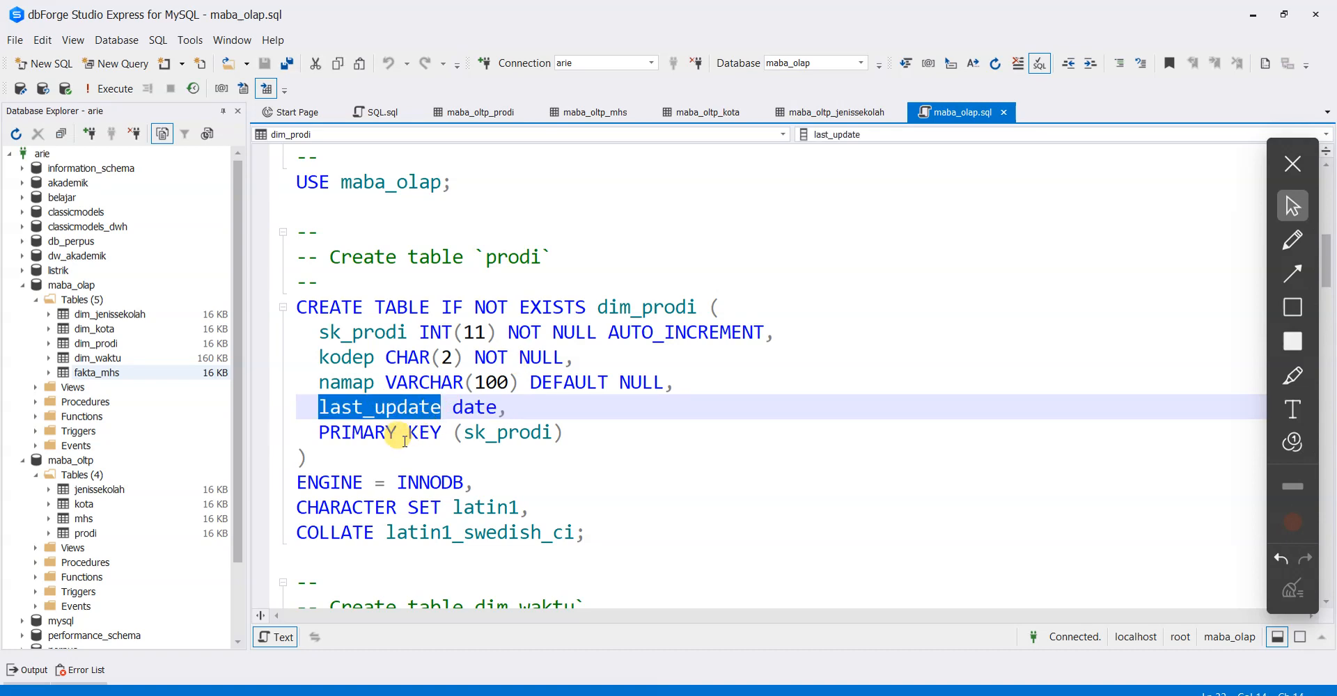
drag(472, 432, 565, 432)
drag(330, 332, 397, 332)
Examine the dim_waktu statement, highlighting sk_waktu with its auto increment, date, year, month, month_name and the primary key
scroll(557, 402, down, 1)
scroll(558, 402, down, 2)
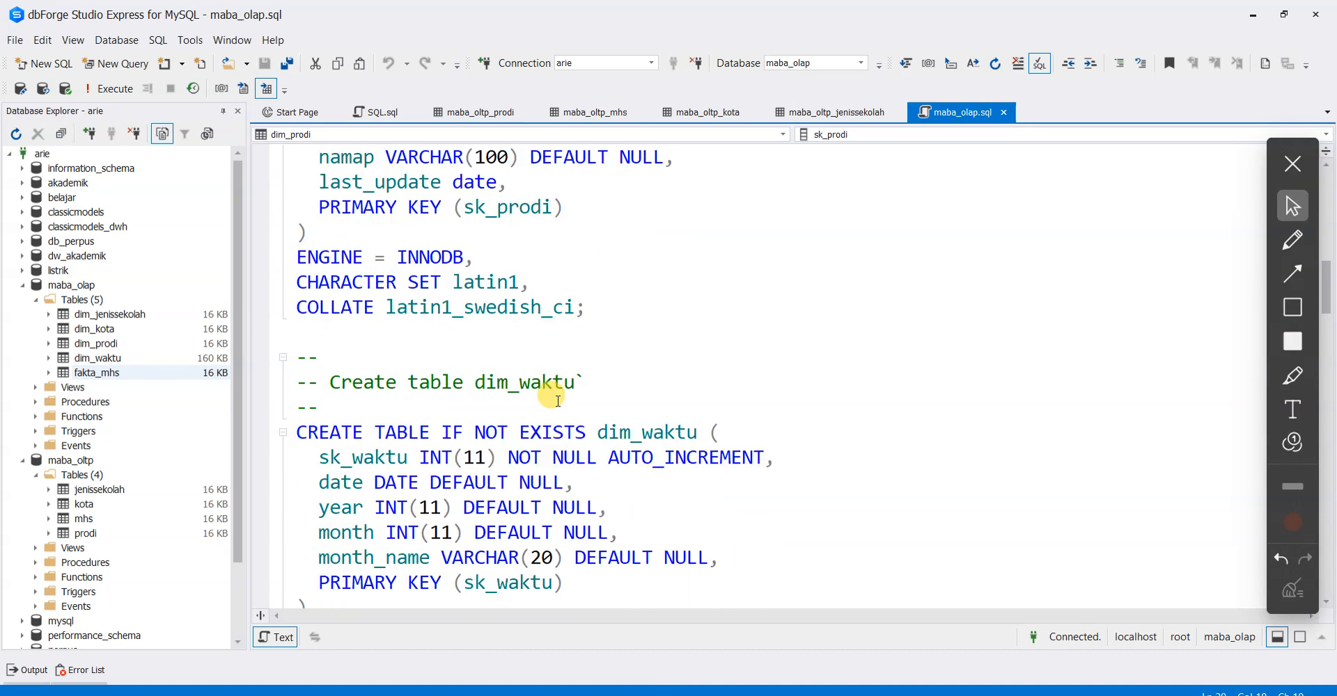
scroll(557, 401, down, 2)
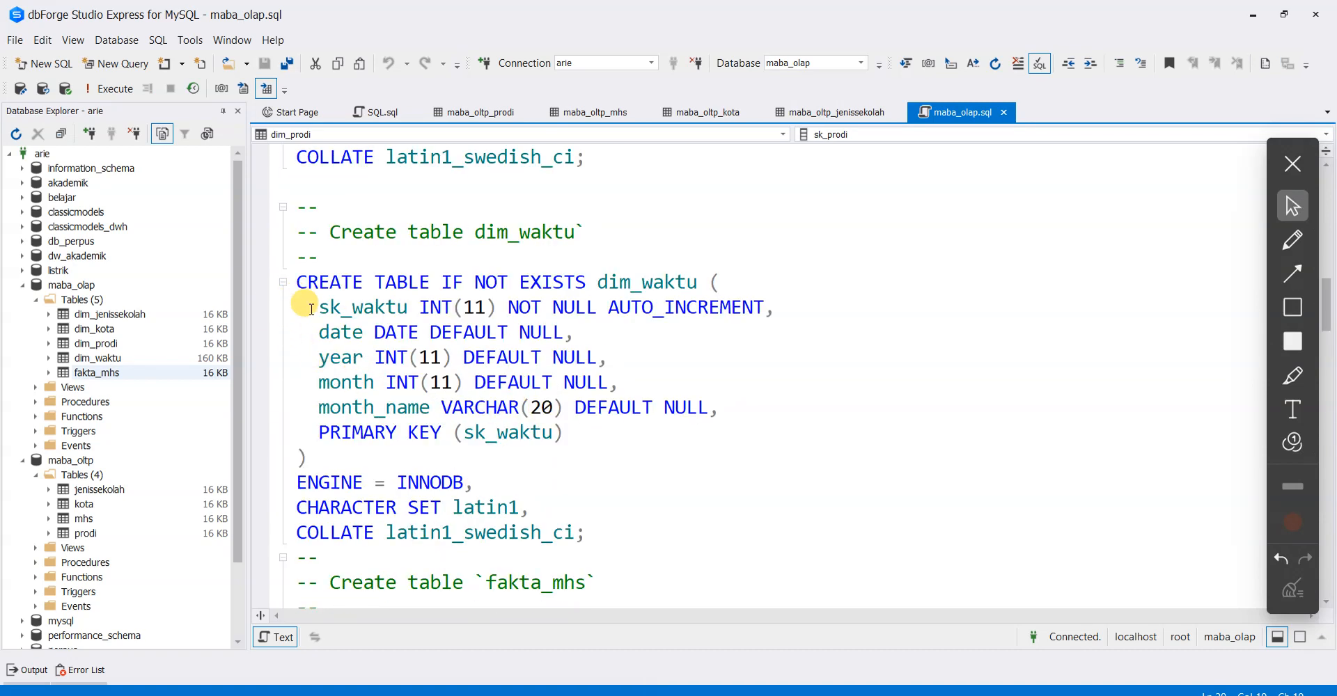
drag(315, 310, 410, 313)
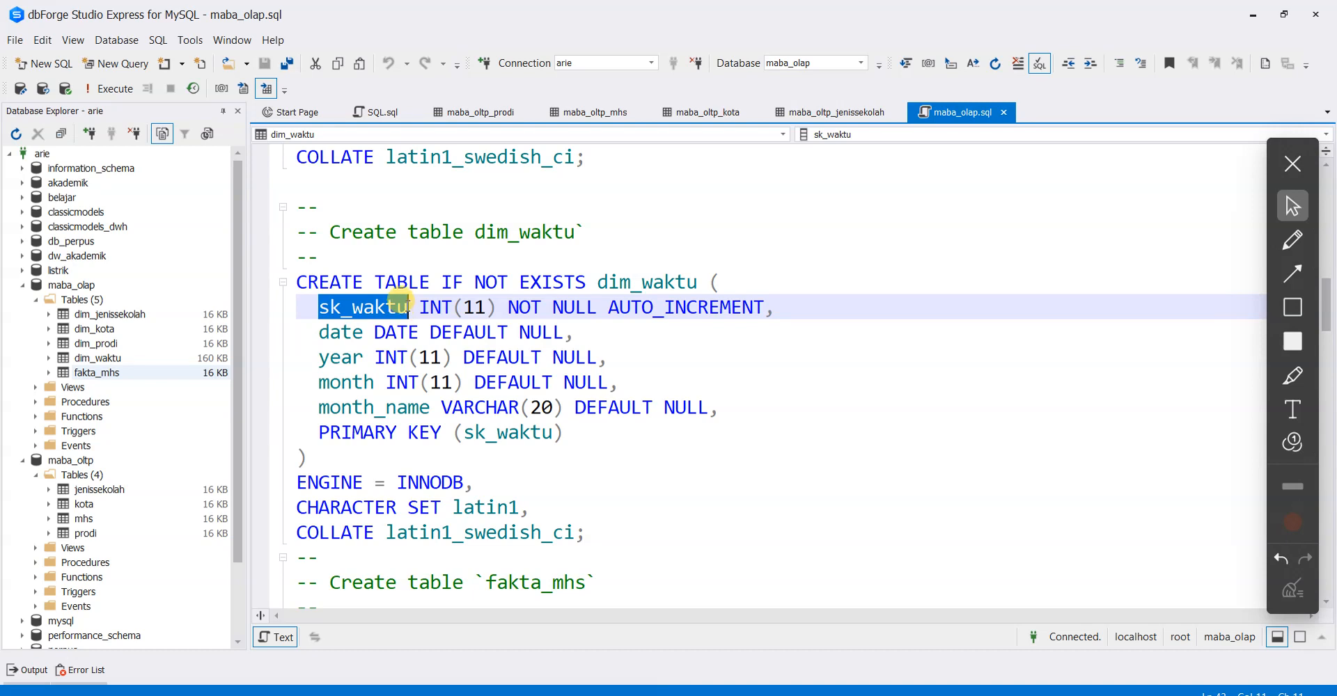
drag(552, 307, 752, 307)
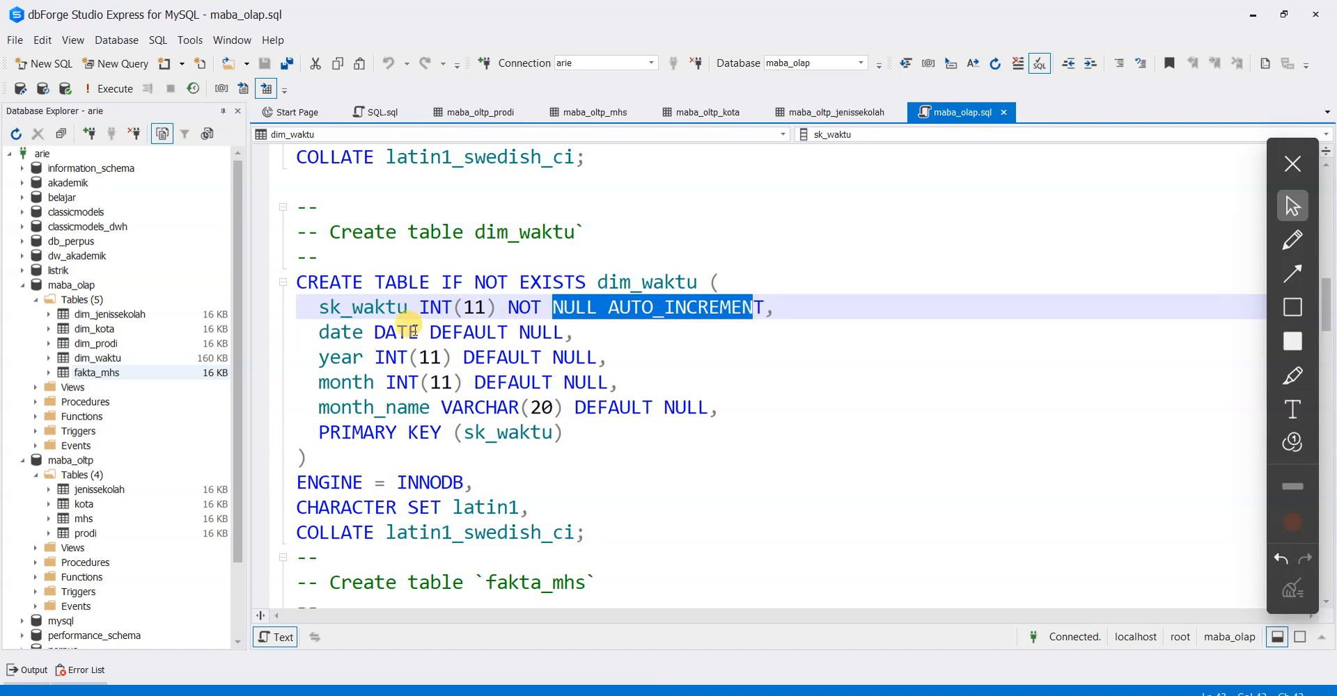
click(323, 335)
drag(323, 335, 363, 333)
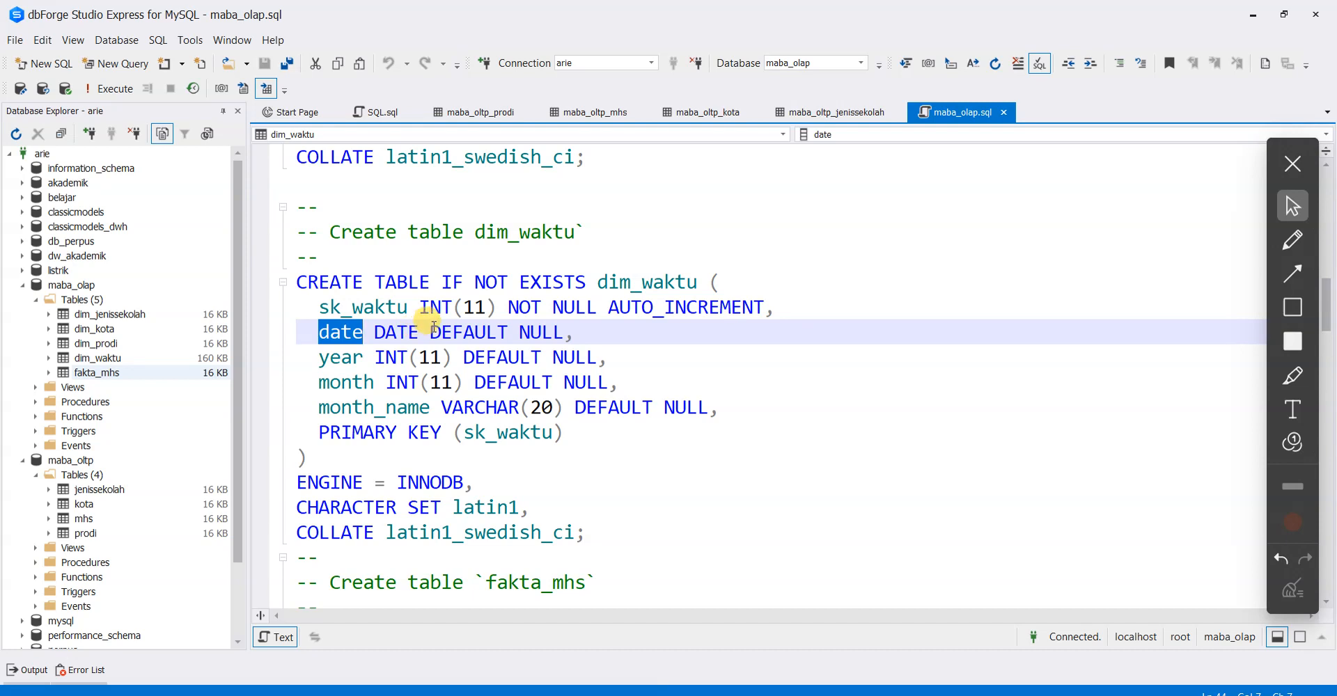
double_click(339, 361)
double_click(346, 385)
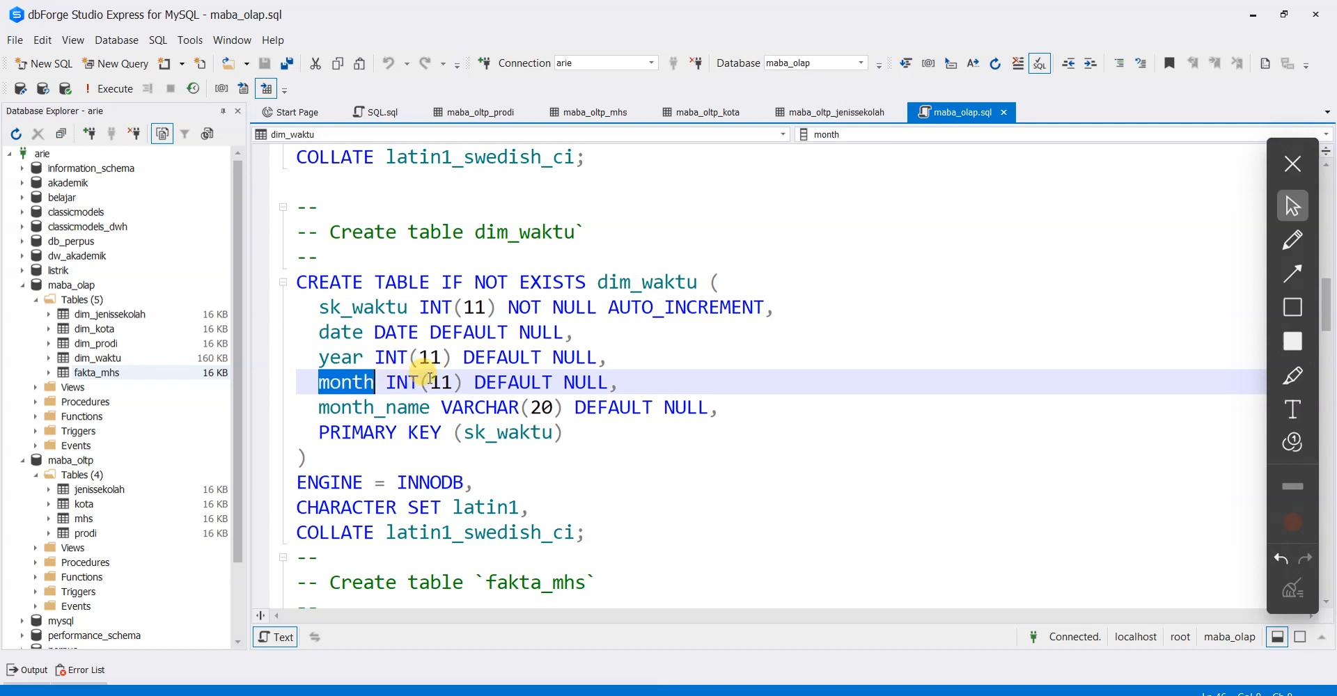
double_click(342, 411)
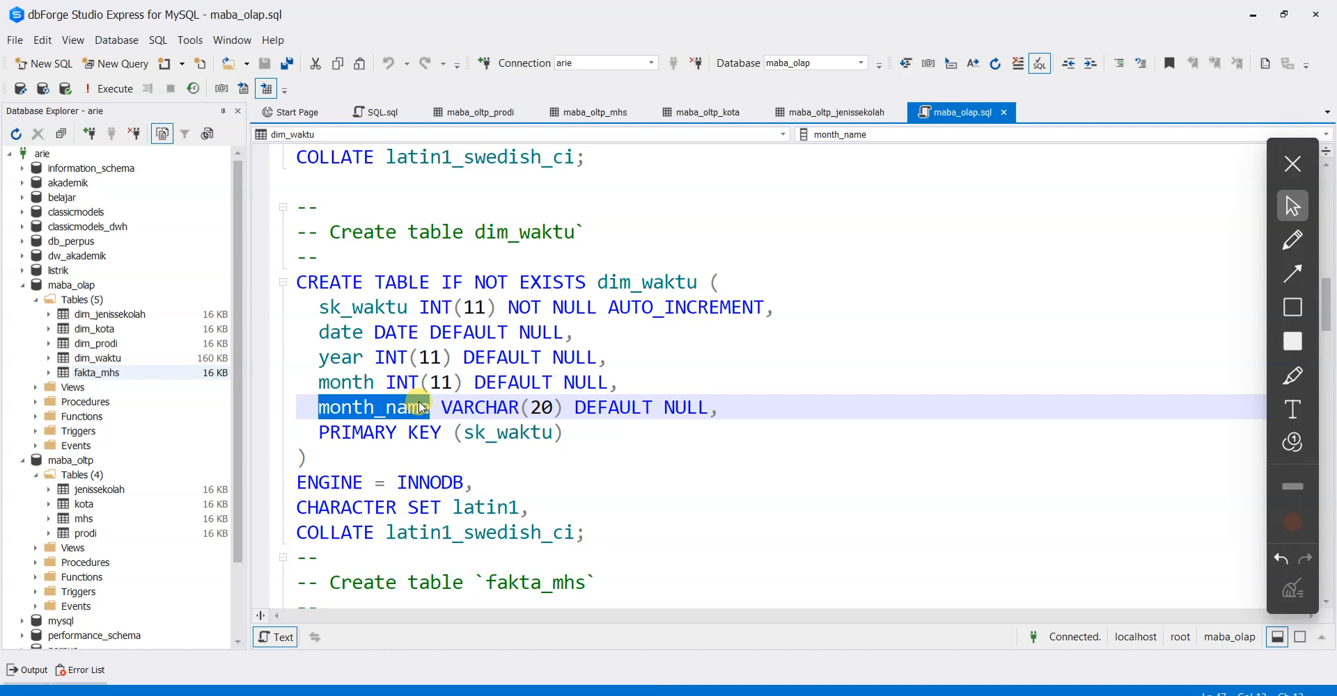
drag(462, 428, 565, 430)
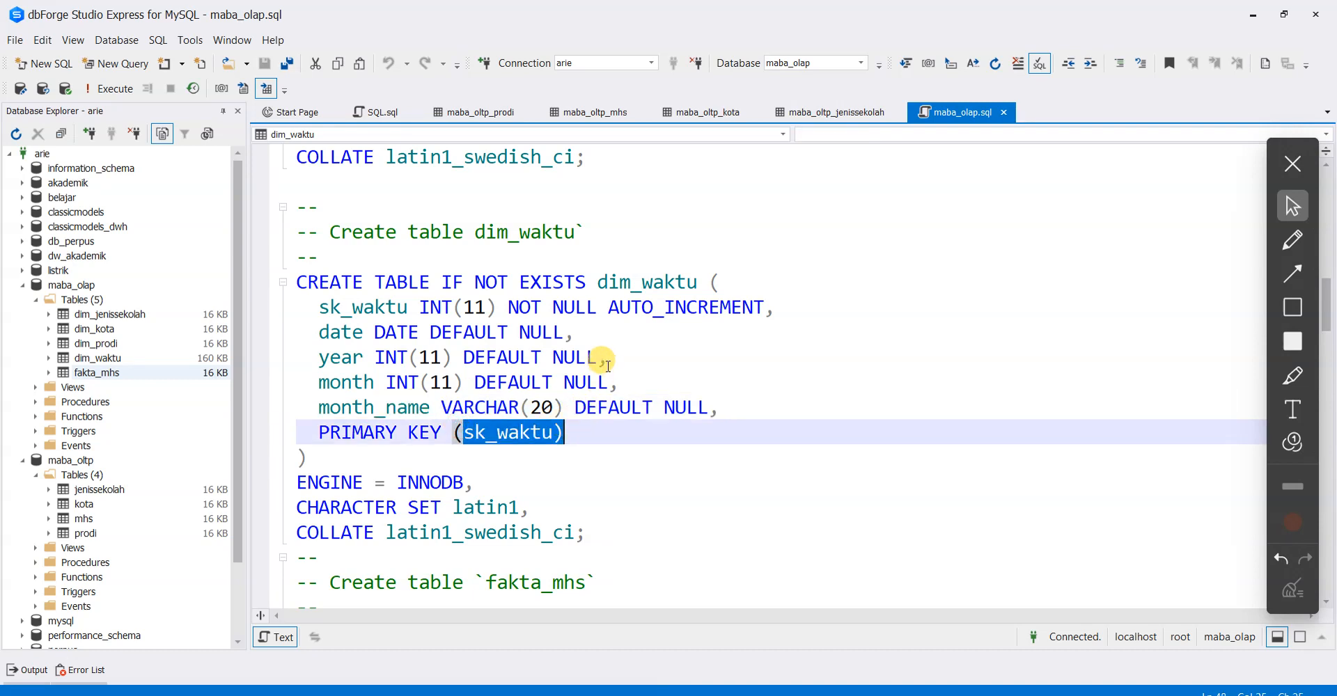
Go through the sk_kota, kodek, namak and last_update columns of dim_kota, and view the dim_jenissekolah statement
scroll(604, 362, down, 5)
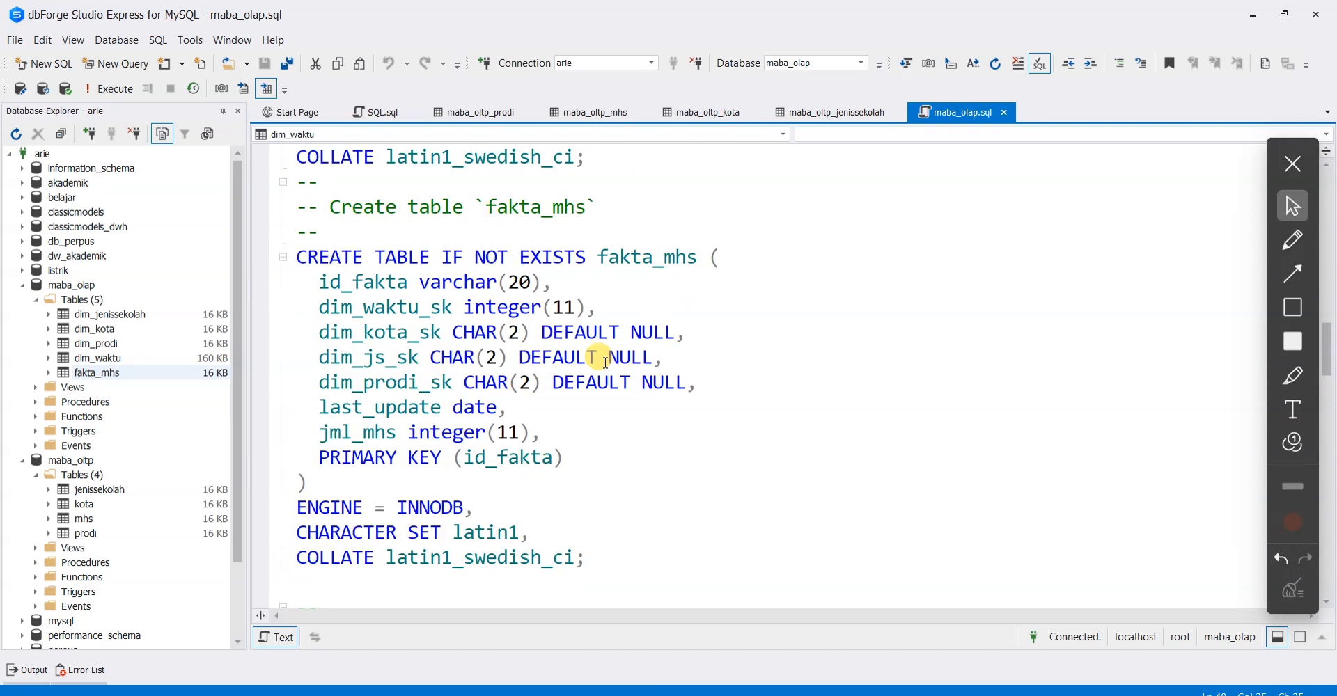
scroll(604, 362, down, 4)
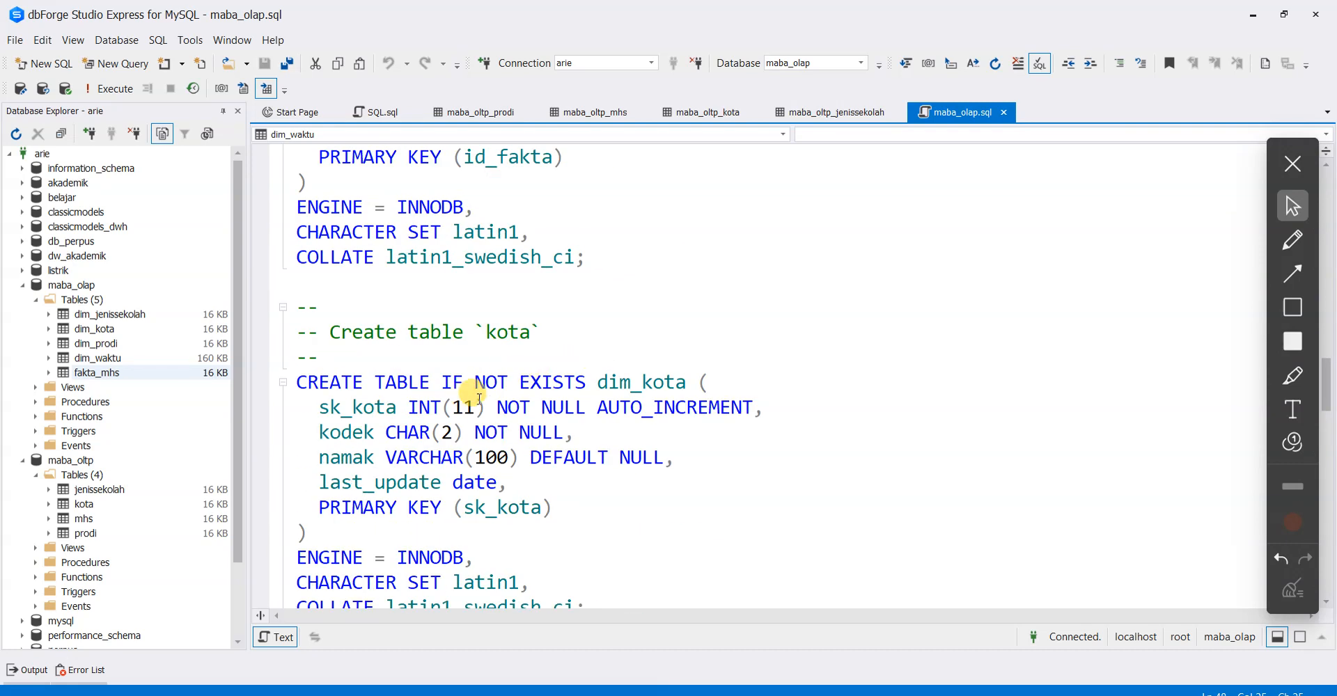
double_click(323, 410)
click(327, 430)
click(339, 457)
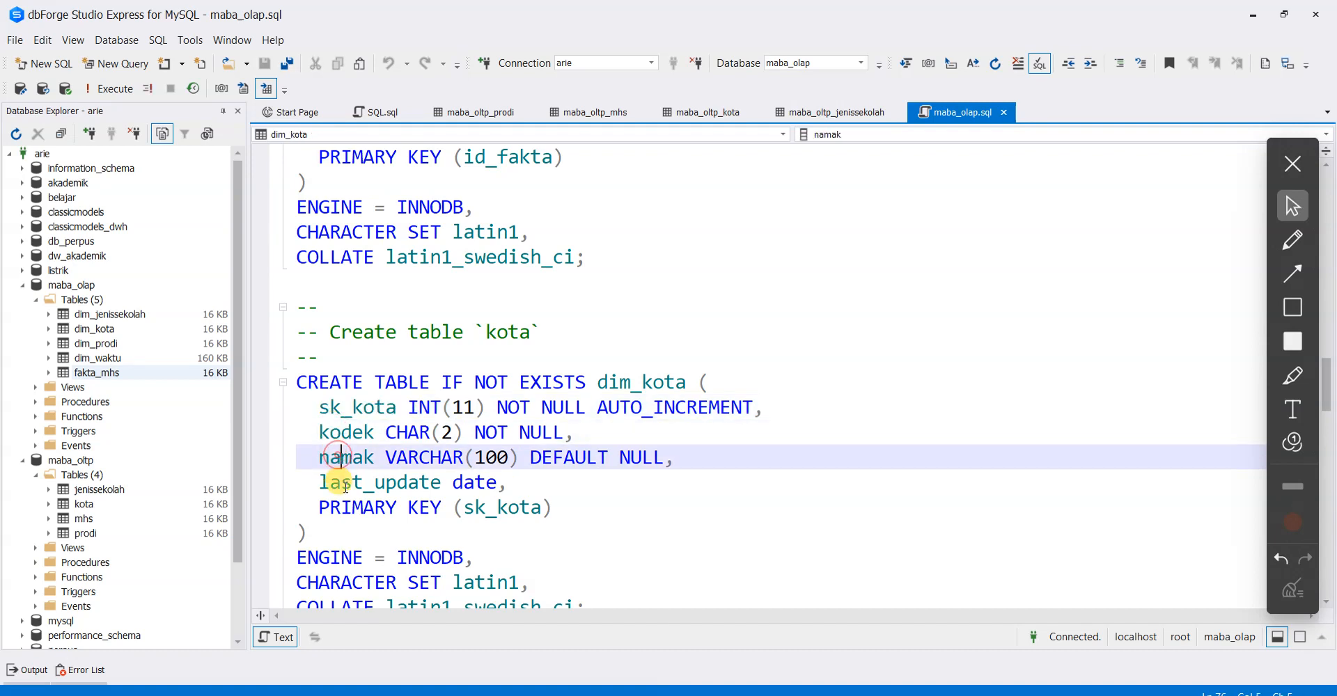
click(337, 481)
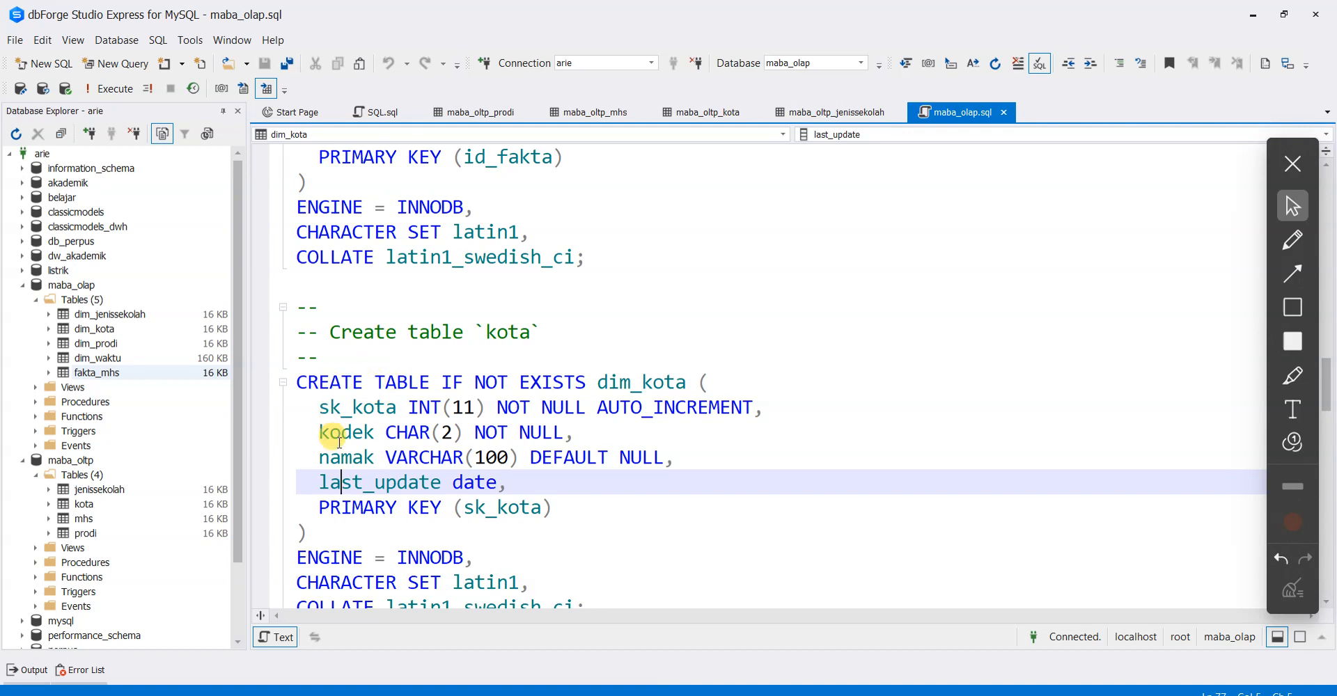
scroll(333, 449, down, 5)
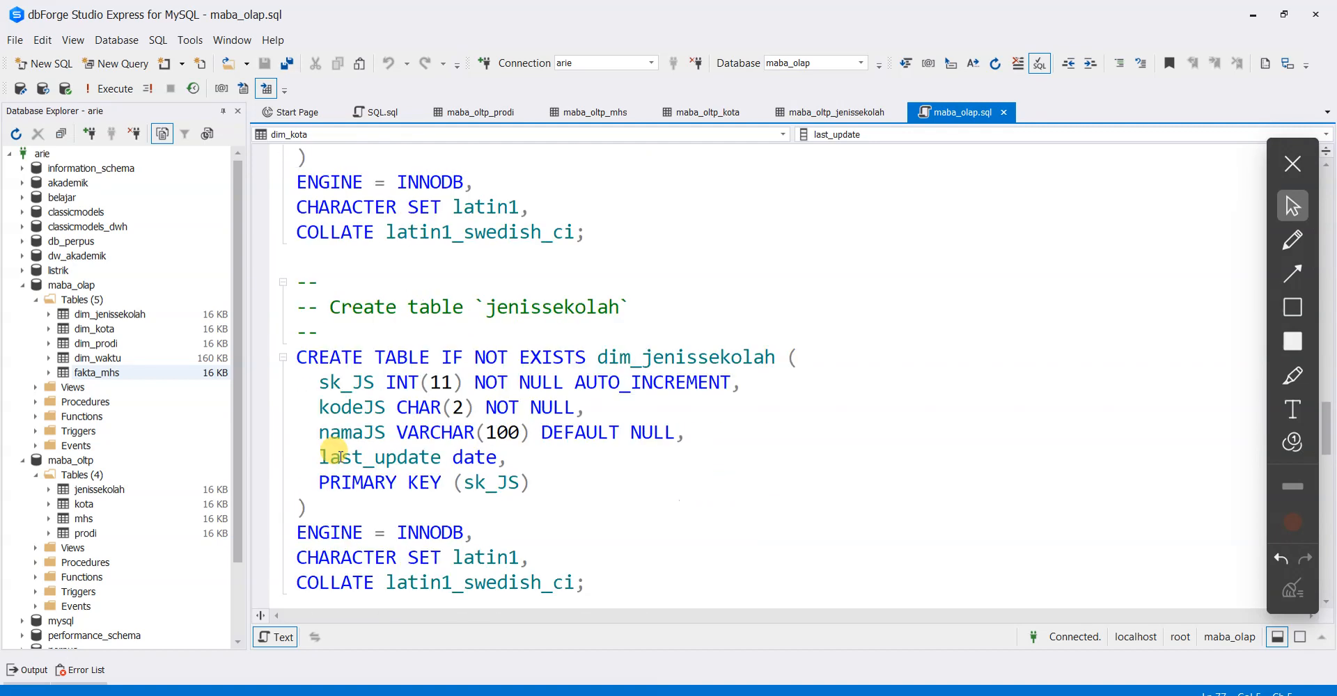
scroll(382, 406, down, 4)
Examine the fakta_mhs statement, highlighting the table name, the four dimension key columns, id_fakta and the jml_mhs measure
scroll(382, 406, up, 9)
scroll(382, 406, up, 4)
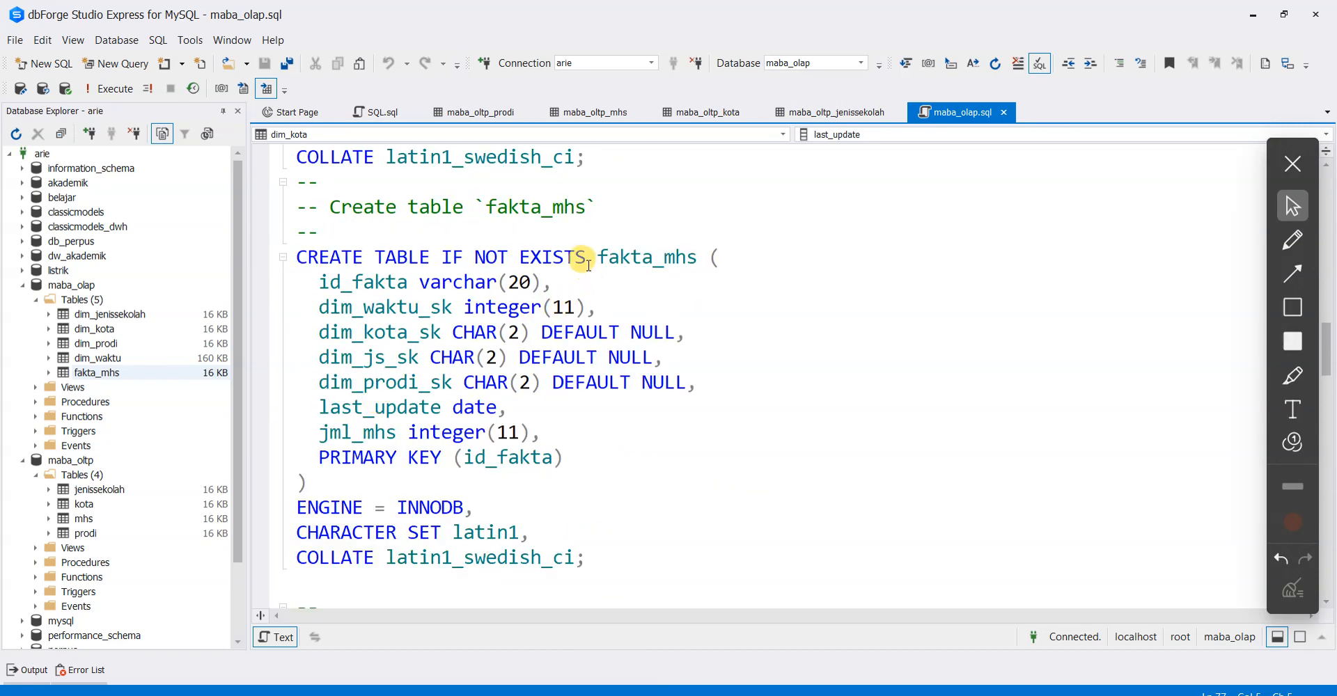
drag(590, 255, 697, 257)
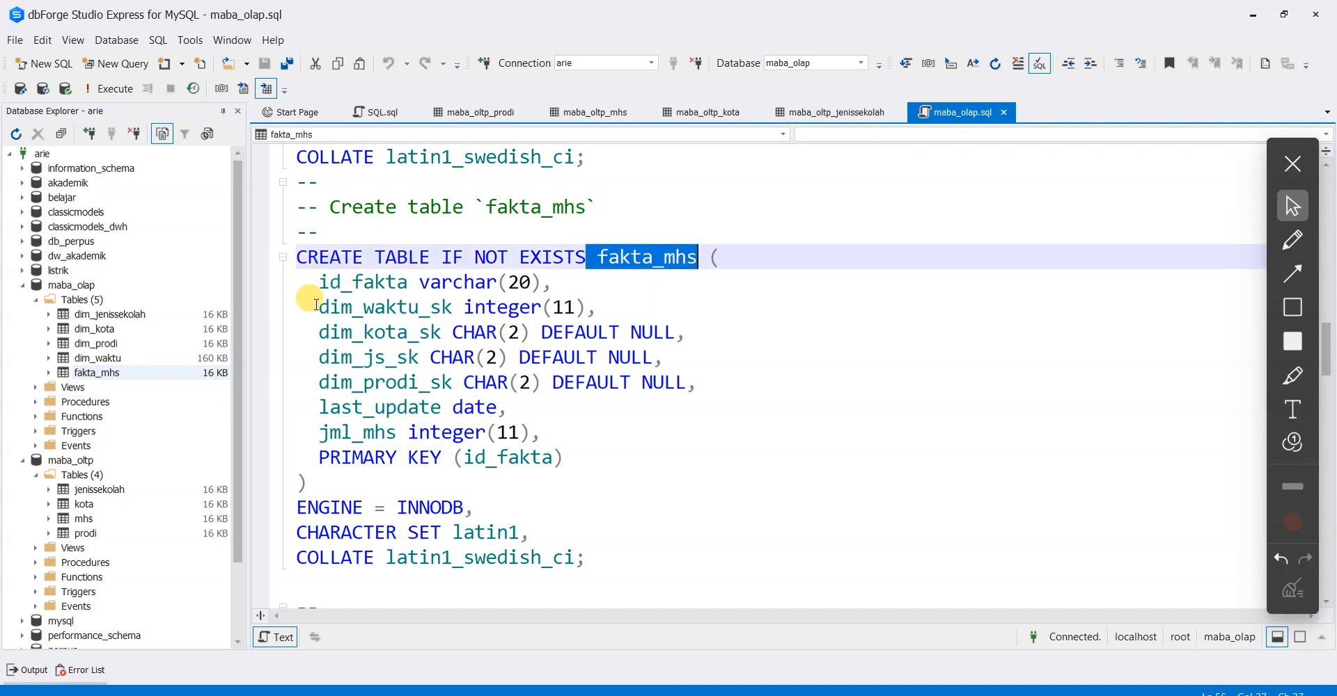
drag(318, 307, 449, 307)
drag(341, 332, 411, 335)
drag(339, 358, 428, 358)
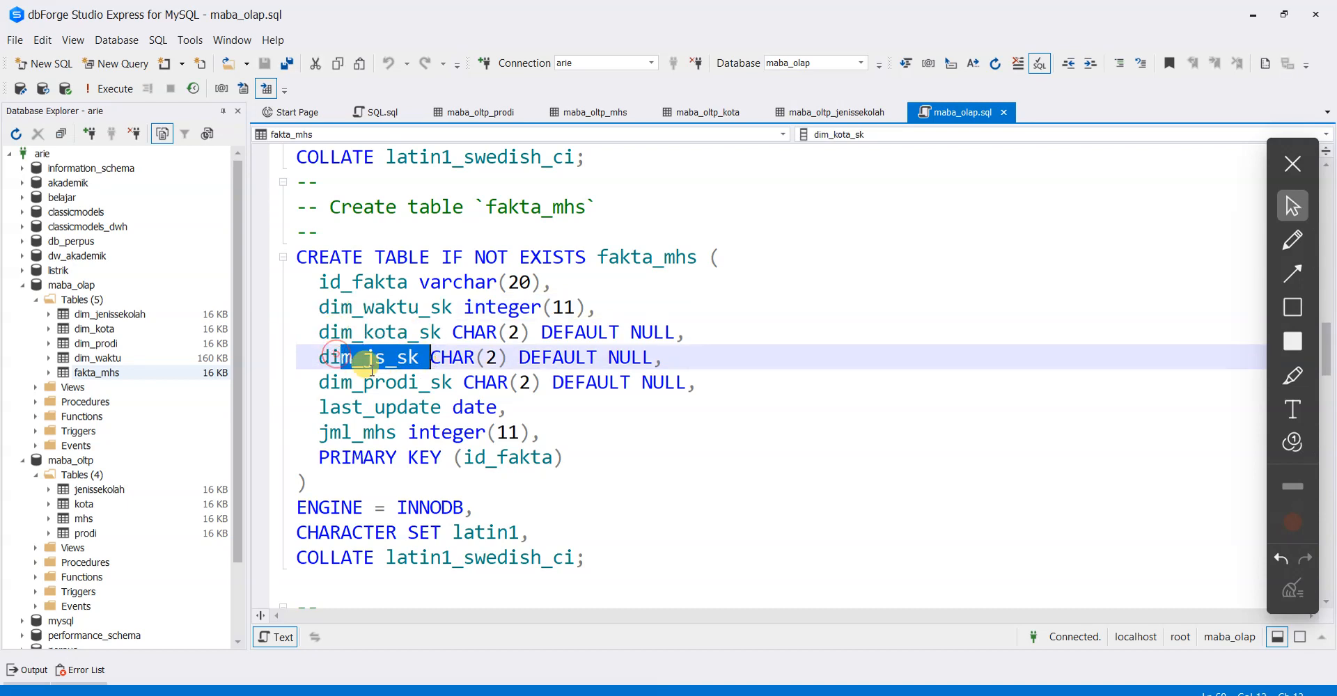
drag(320, 384, 401, 378)
drag(319, 282, 414, 282)
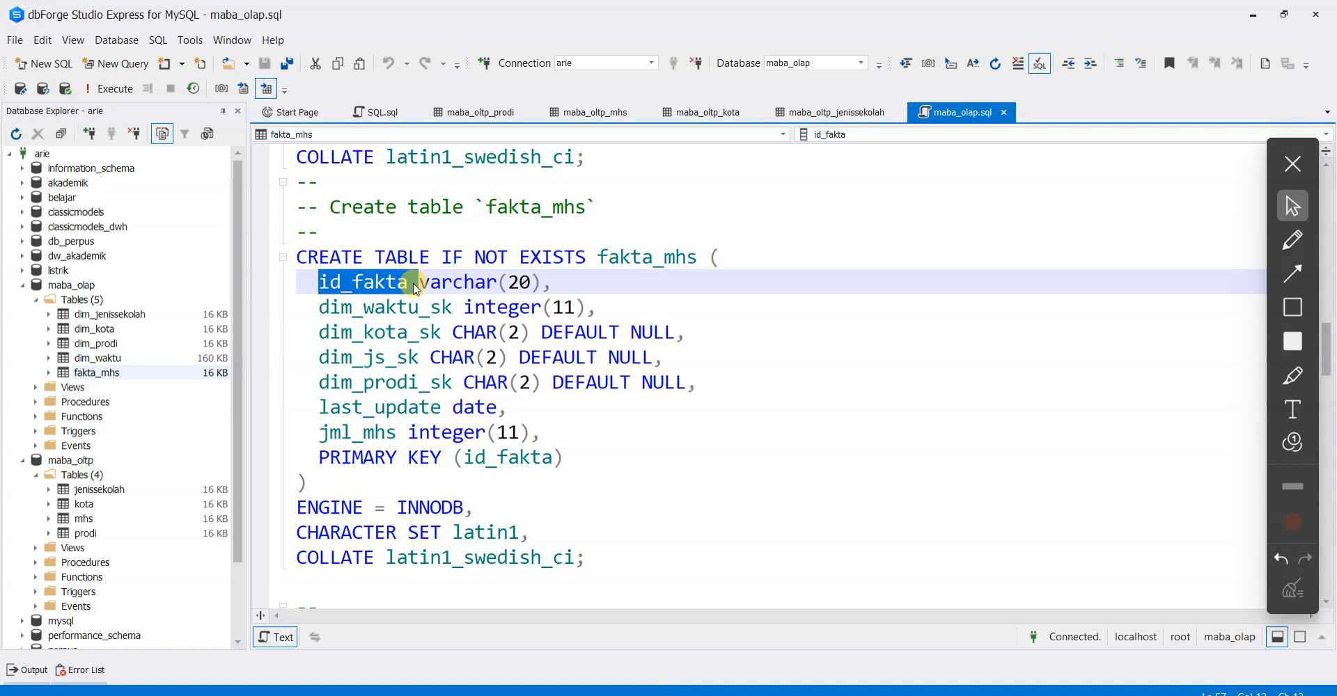
drag(320, 431, 407, 429)
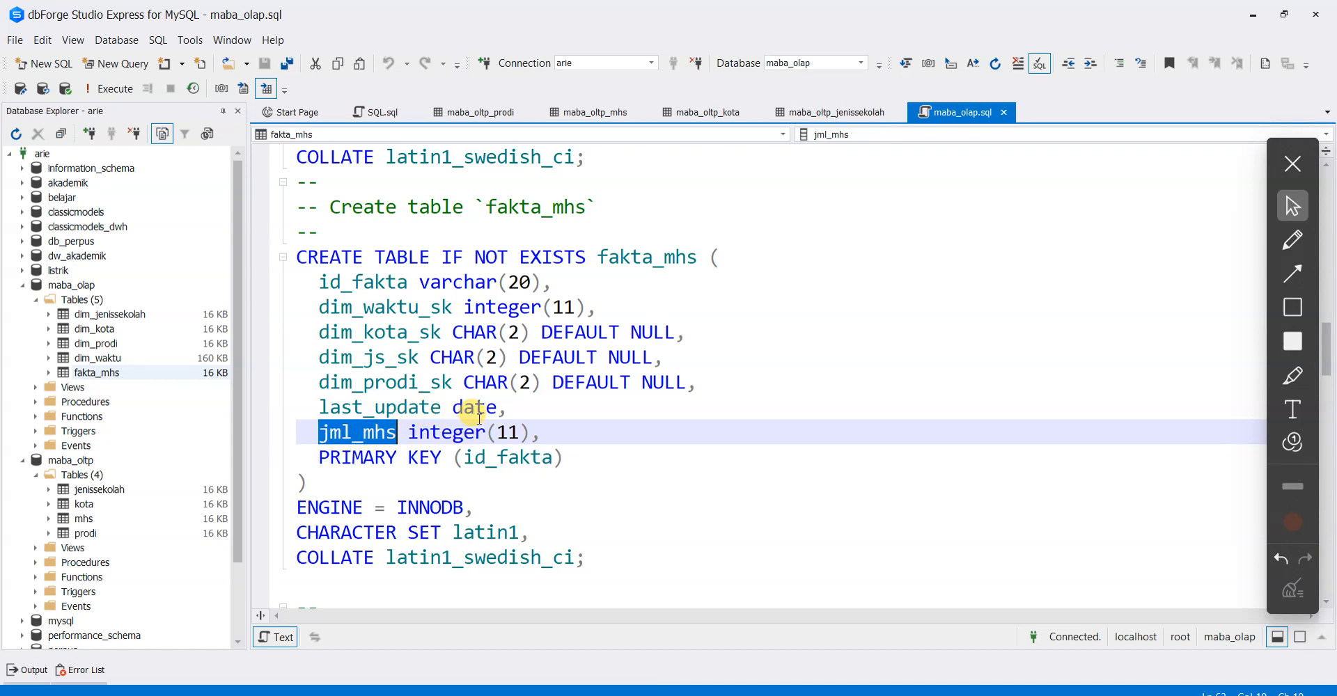
Return to the dim_prodi statement and highlight its sk_prodi INT(11) and last_update date definitions
scroll(487, 311, up, 4)
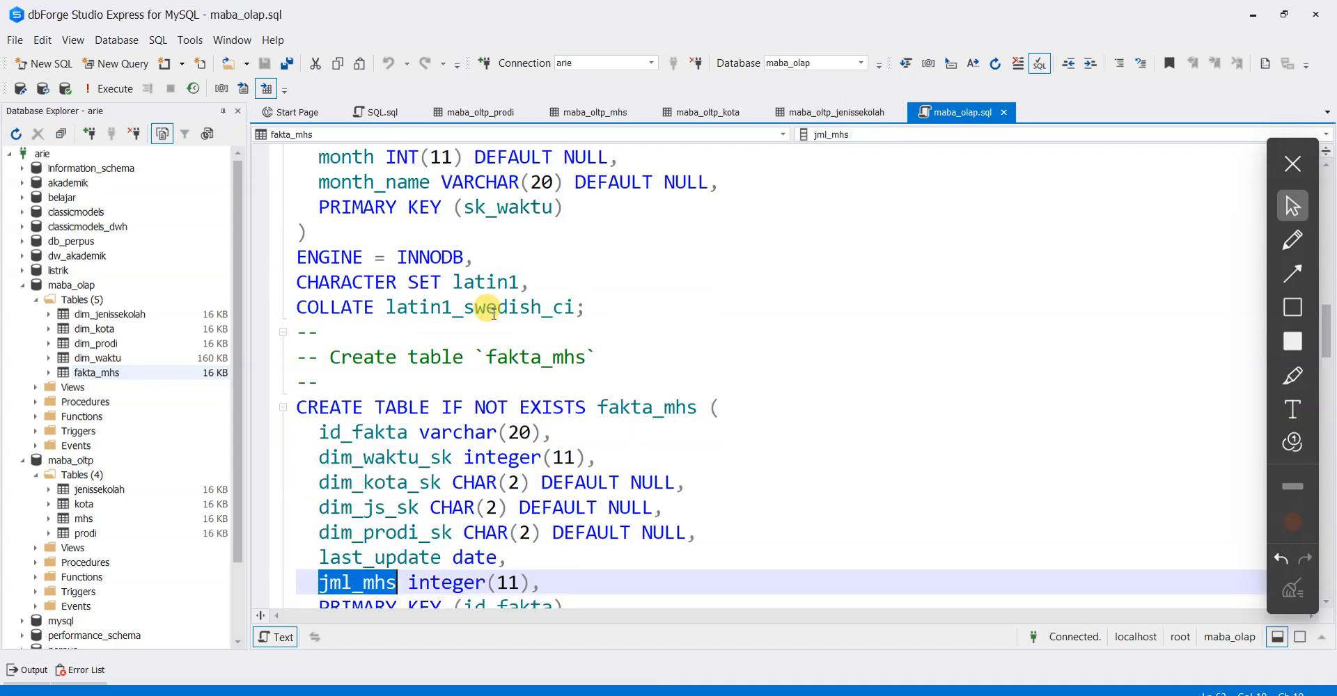
scroll(493, 314, up, 3)
scroll(494, 314, up, 1)
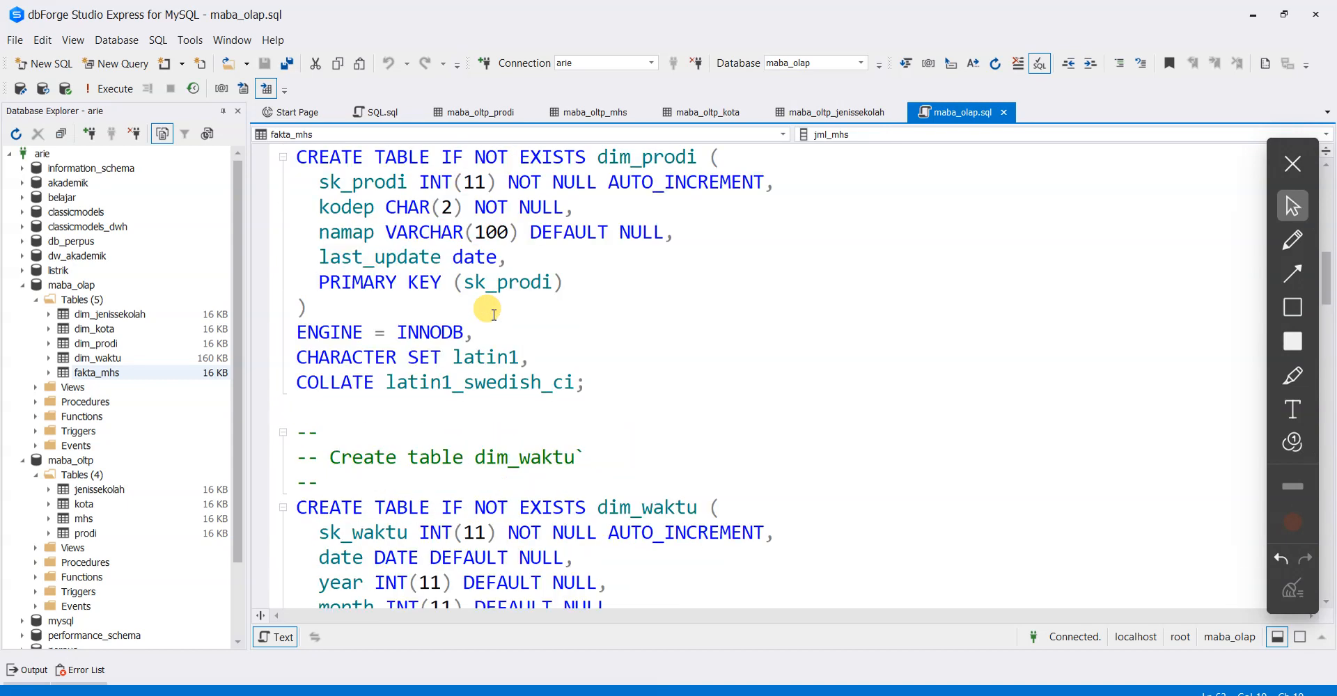
scroll(493, 314, up, 2)
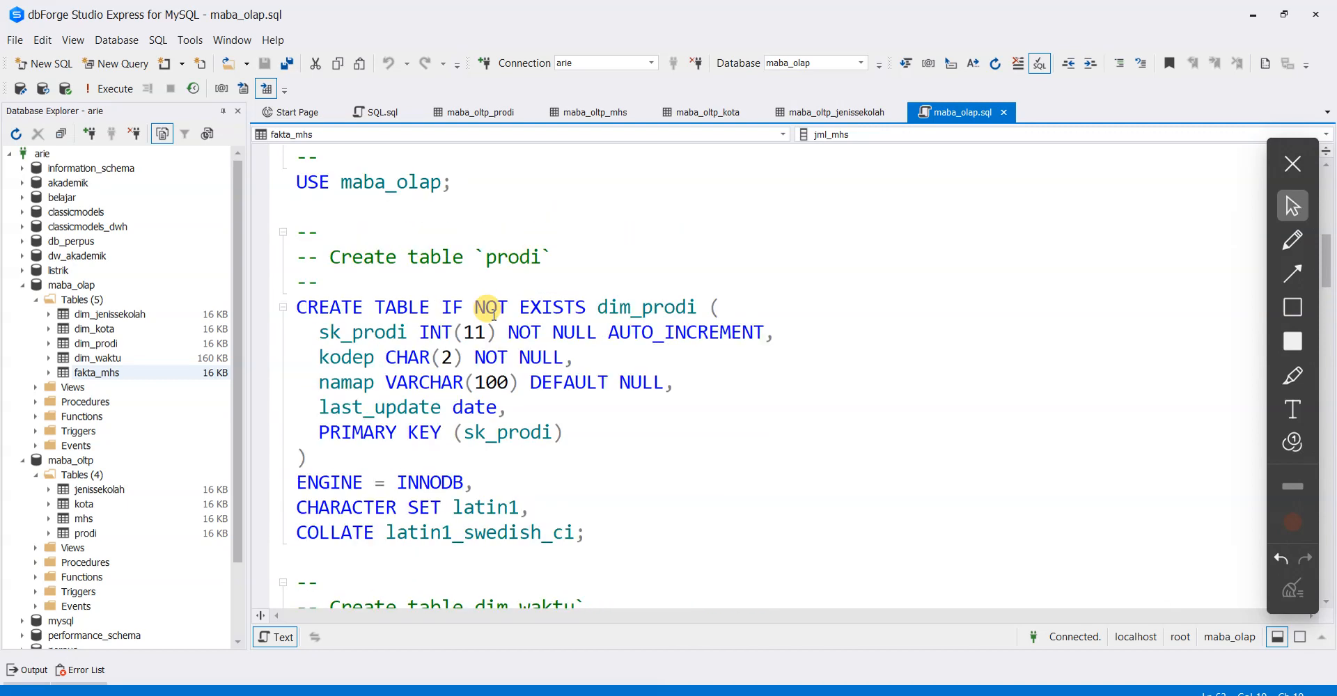
drag(352, 332, 496, 332)
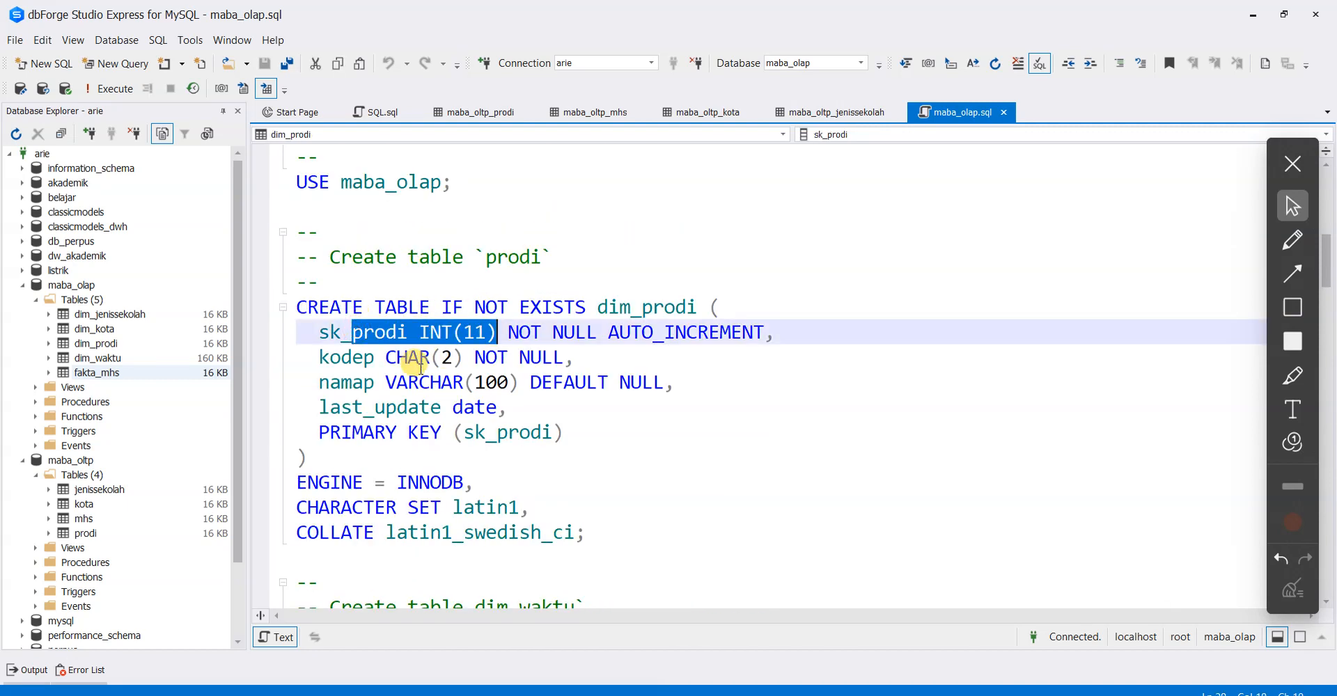
drag(421, 367, 485, 408)
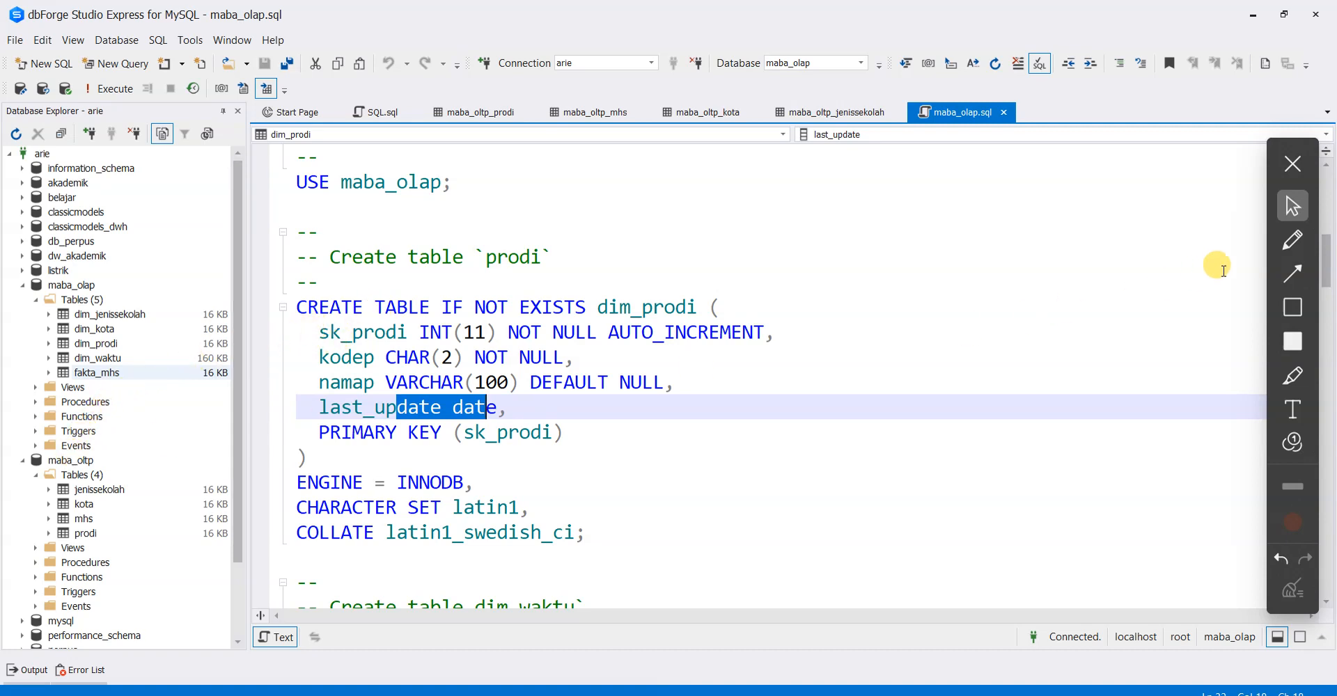
Circle the maba_oltp and maba_olap databases with the annotation pen and connect them with a curved line
click(1292, 239)
mouse_move(92, 447)
mouse_down()
mouse_move(117, 448)
mouse_move(27, 481)
mouse_move(143, 442)
mouse_up()
mouse_move(115, 278)
mouse_down()
mouse_move(84, 328)
mouse_move(122, 279)
mouse_up()
mouse_move(148, 446)
mouse_down()
mouse_move(171, 327)
mouse_move(115, 289)
mouse_up()
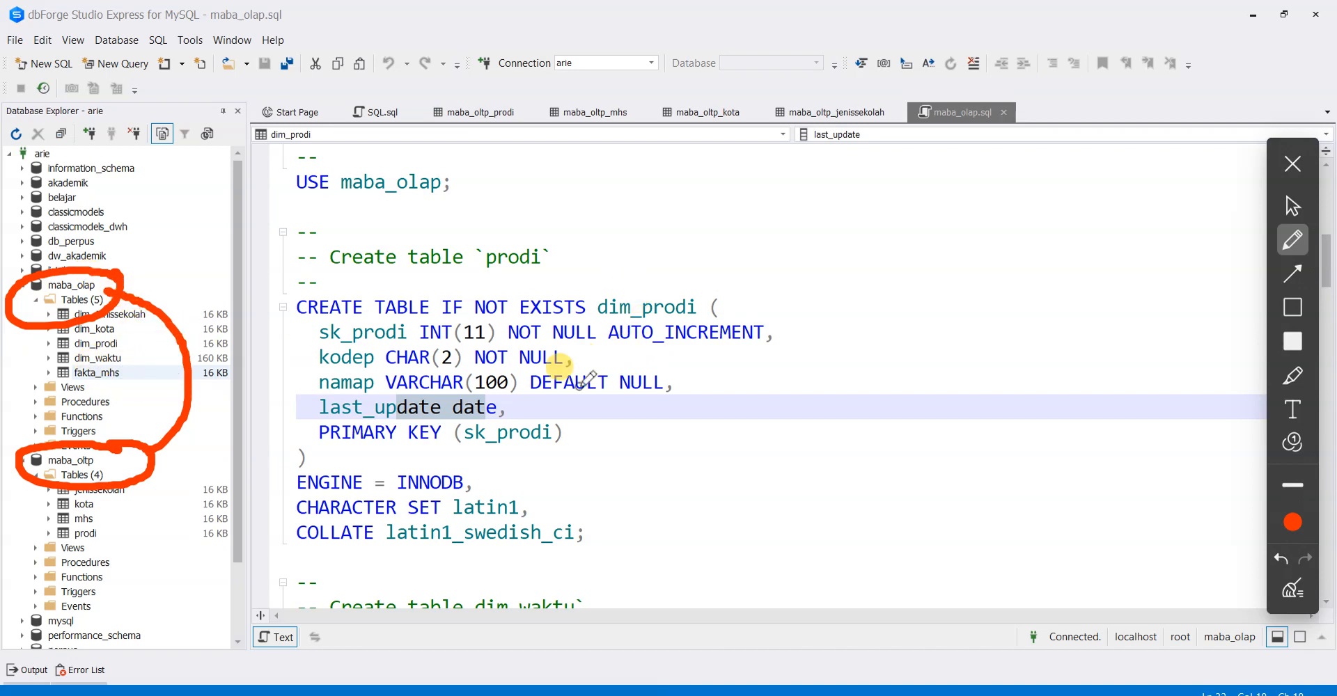
Write ETL over the script with a mark under each letter, circle maba_olap again, and clear all annotations
mouse_move(795, 431)
mouse_down()
mouse_move(765, 414)
mouse_move(799, 399)
mouse_move(854, 433)
mouse_move(880, 380)
mouse_move(1023, 408)
mouse_up()
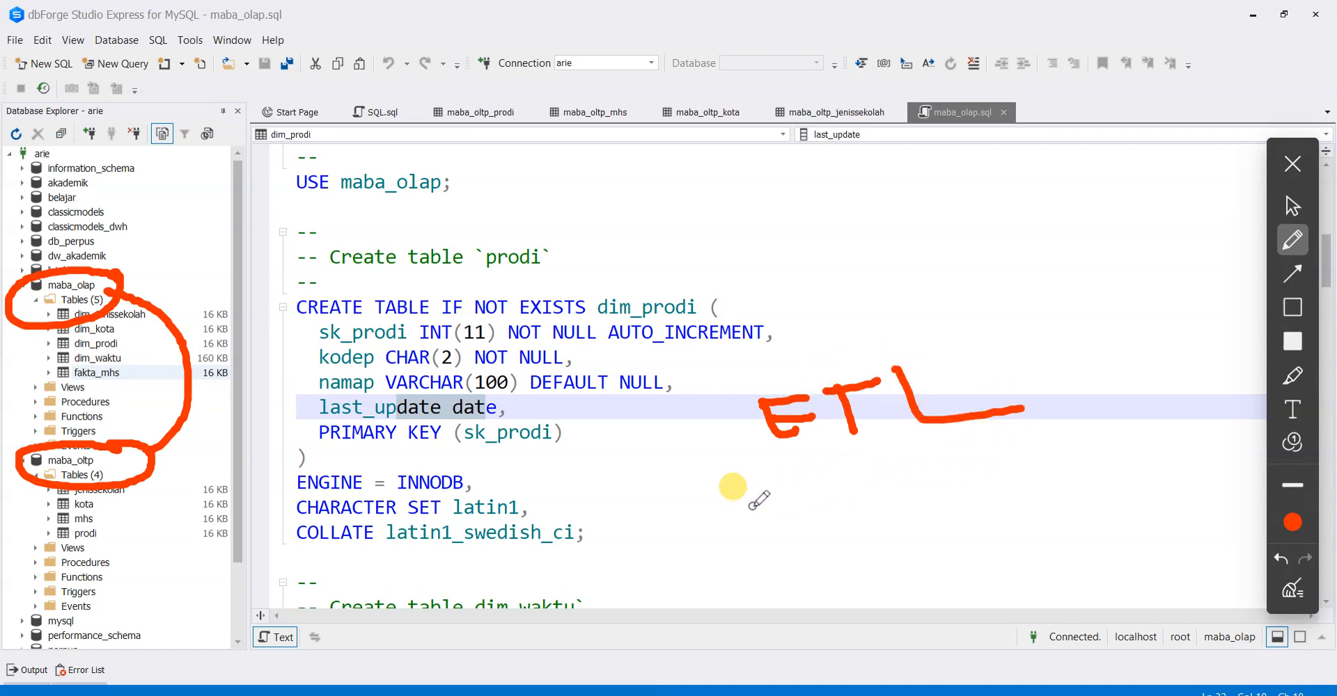
drag(787, 474, 814, 463)
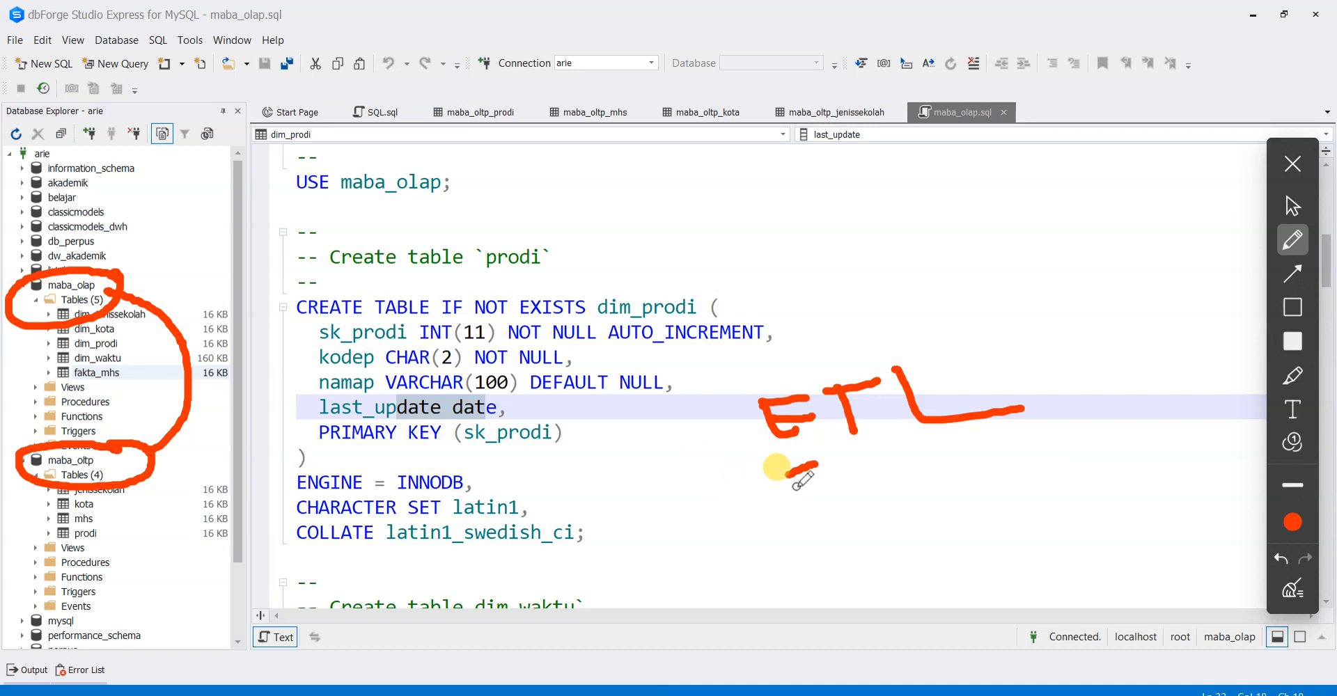
mouse_move(851, 447)
mouse_down()
mouse_move(863, 458)
mouse_move(994, 442)
mouse_up()
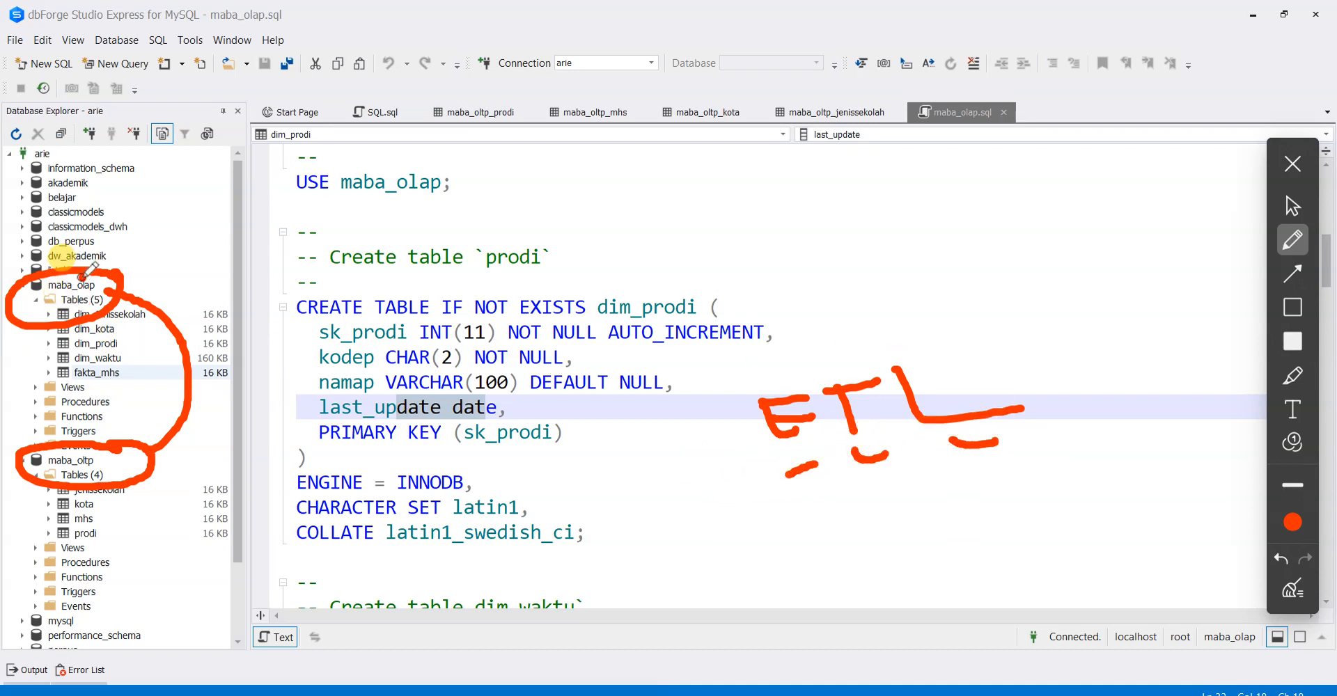
drag(6, 301, 116, 257)
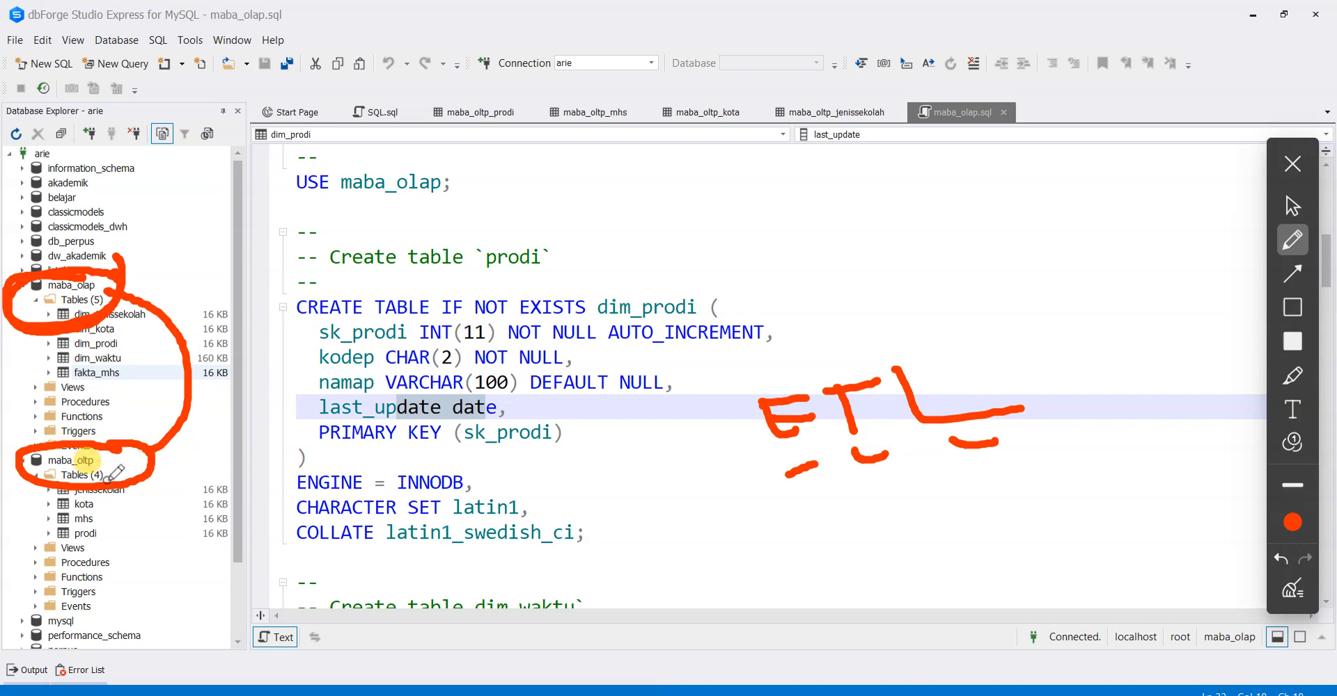
click(1292, 590)
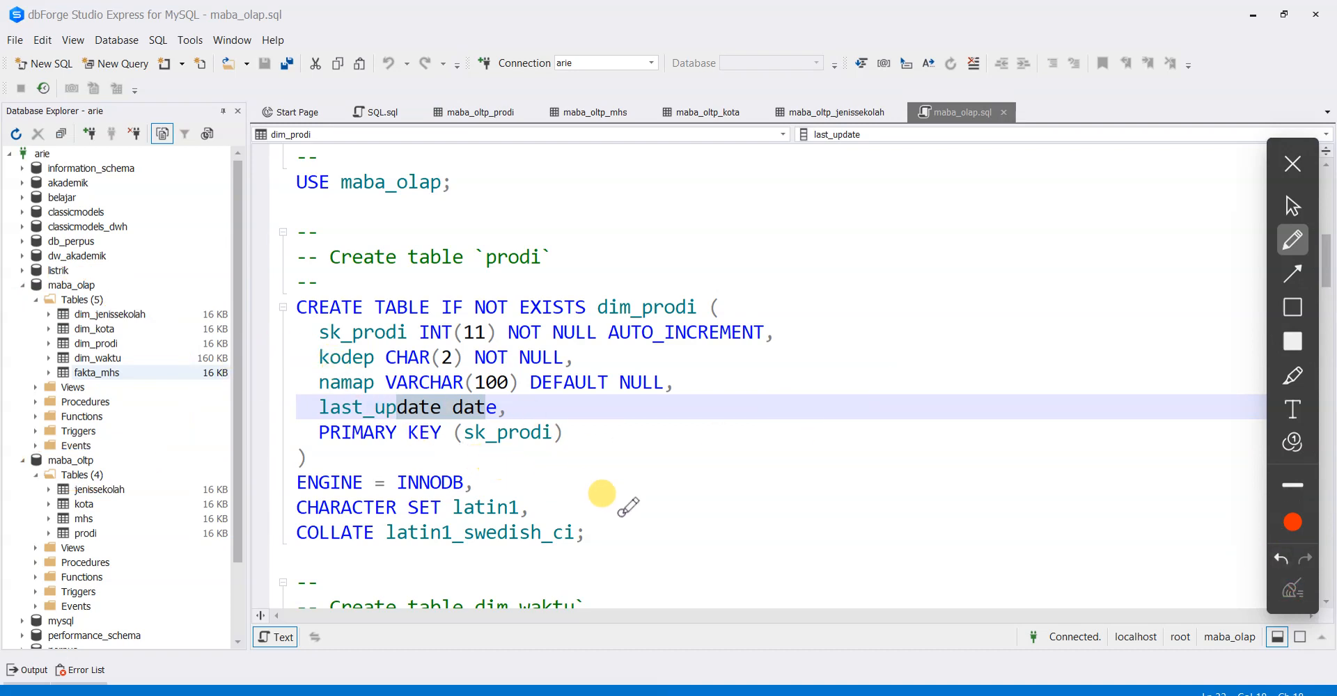
Switch to Spoon, open the koneksi transformation, expand its database connections and select maba_dw
click(725, 695)
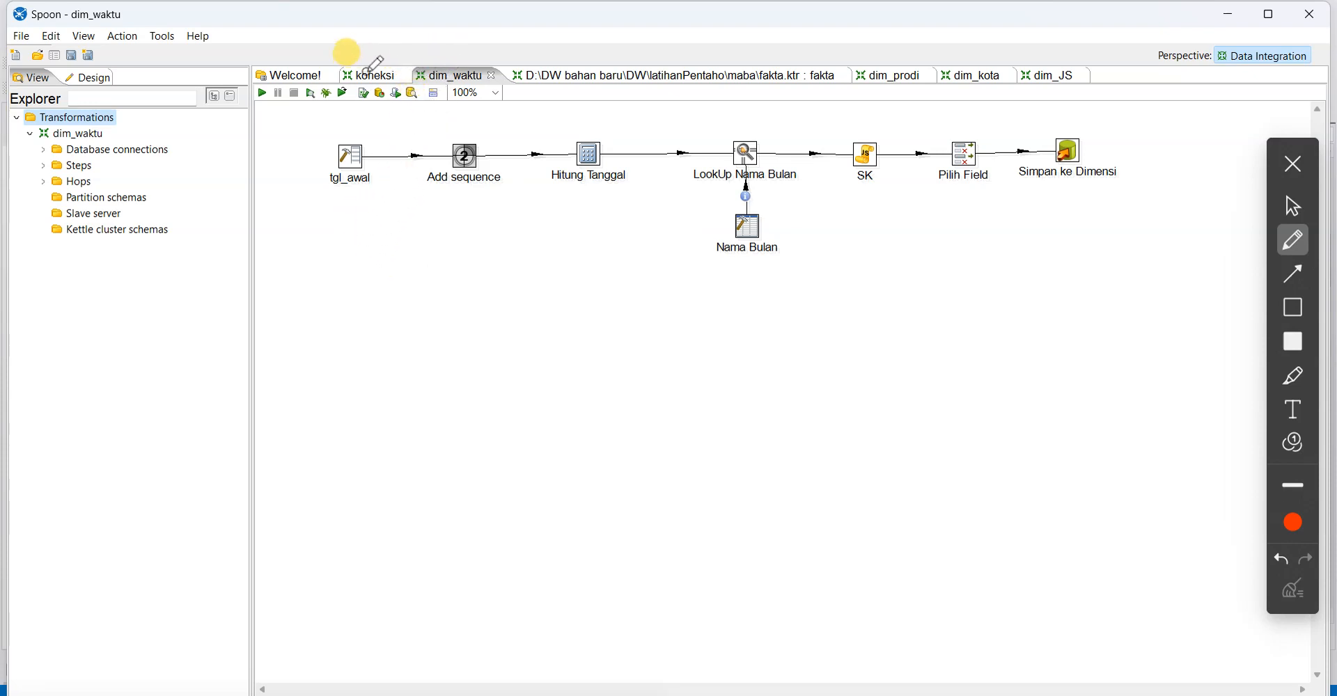
click(1292, 205)
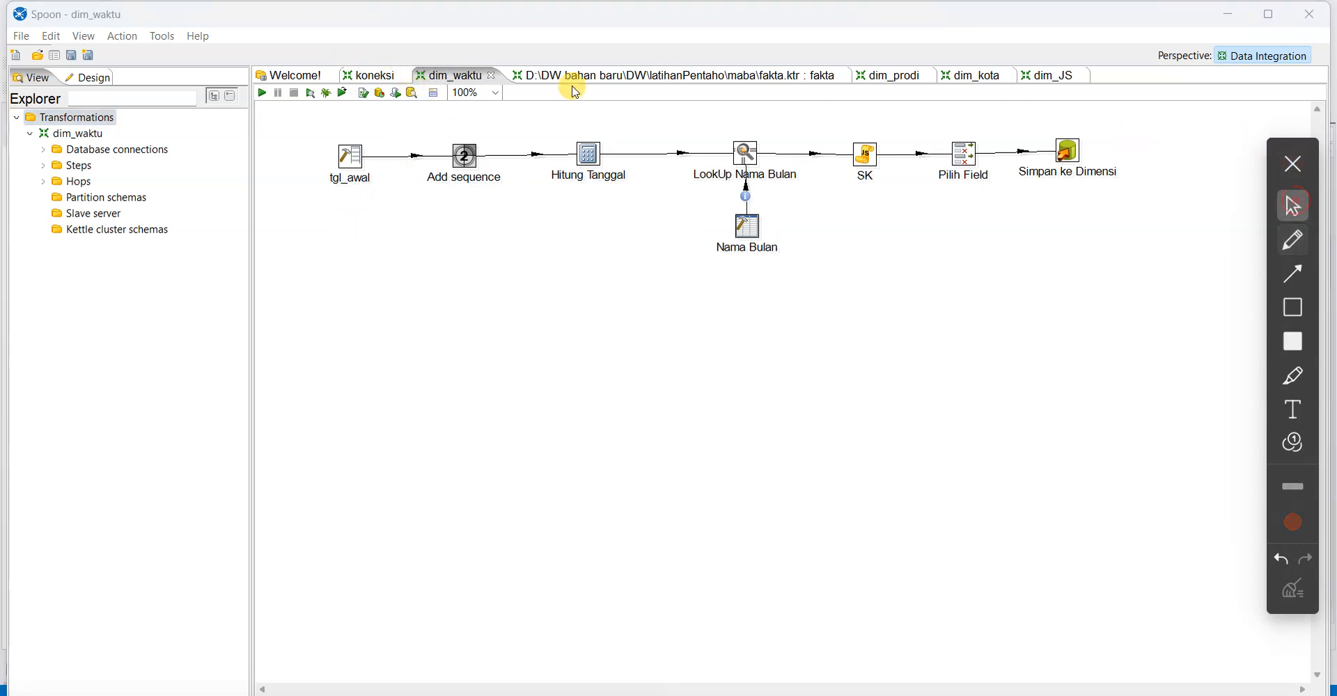
click(369, 74)
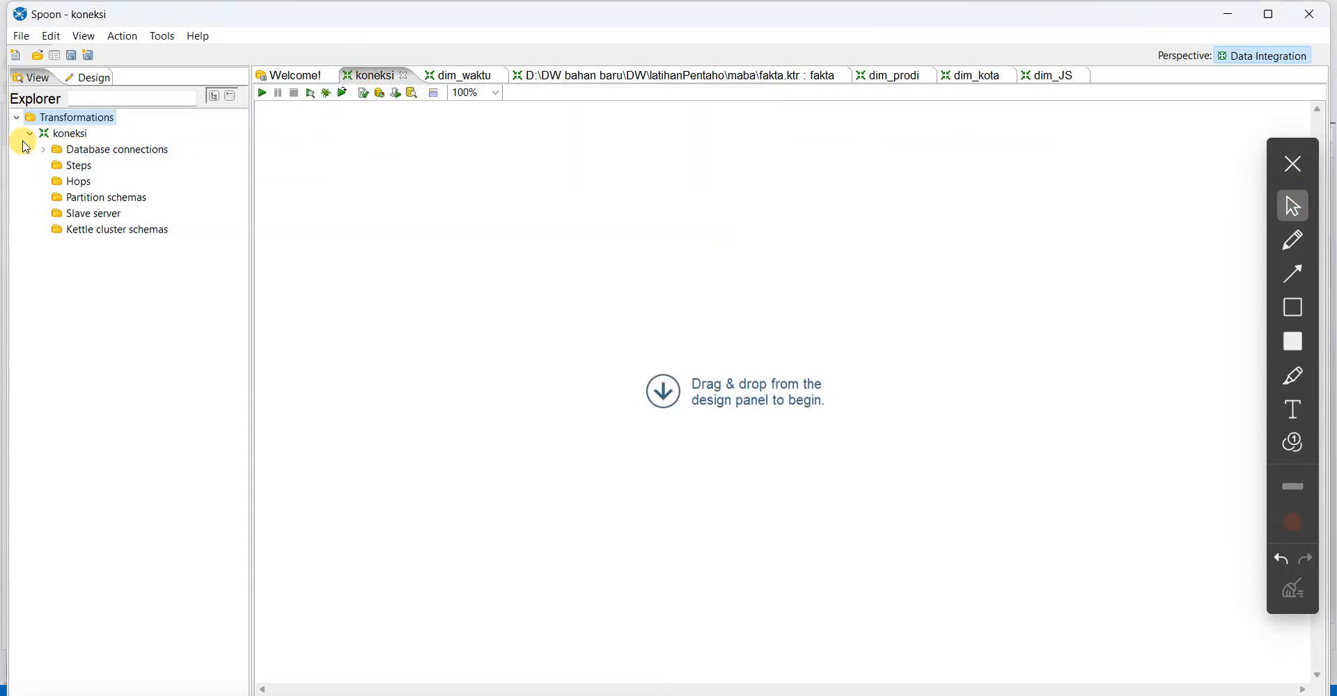
click(44, 151)
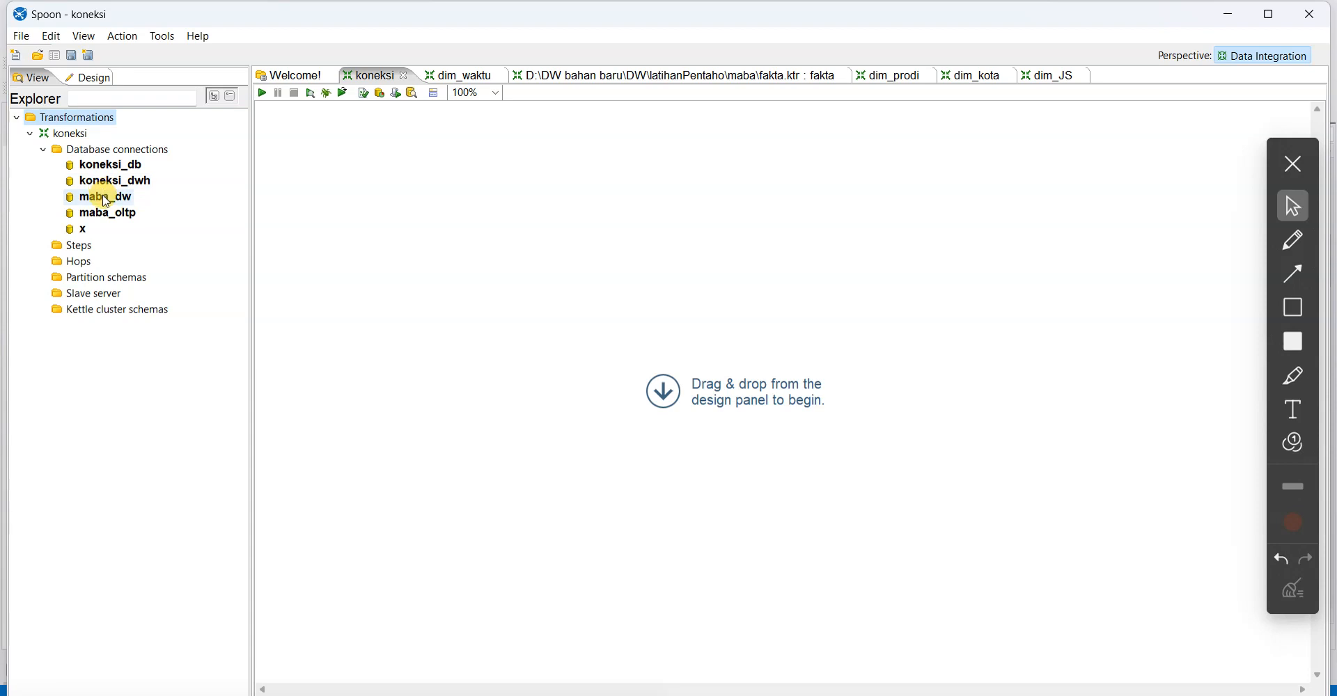
click(103, 198)
click(108, 217)
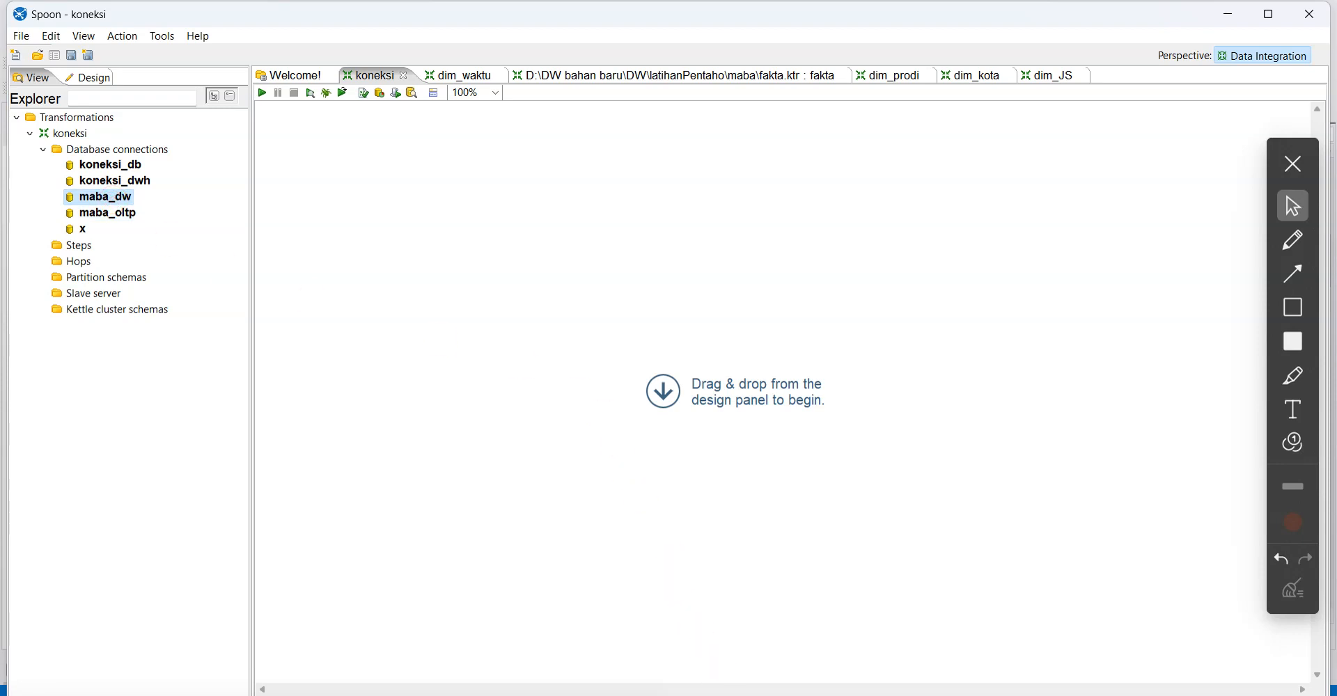
Switch to dbForge Studio, point out the maba_olap and maba_oltp databases, and return to Spoon
click(712, 694)
click(69, 285)
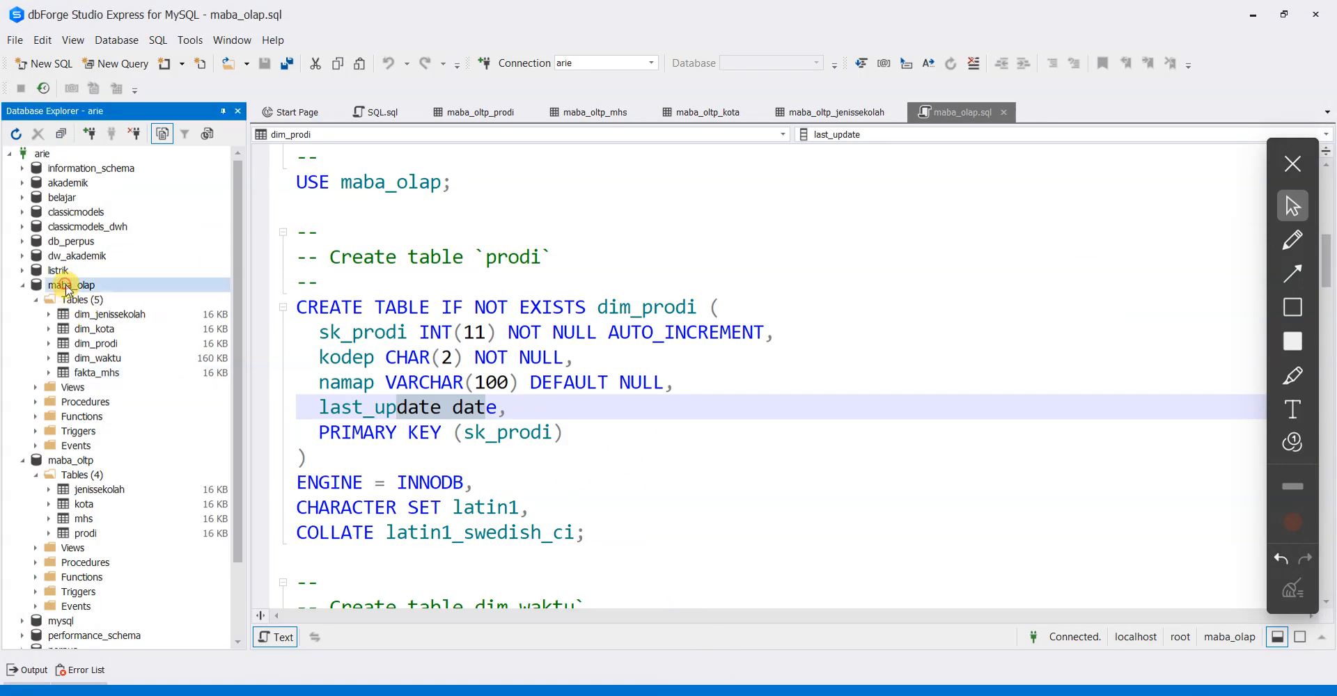
click(77, 460)
click(78, 287)
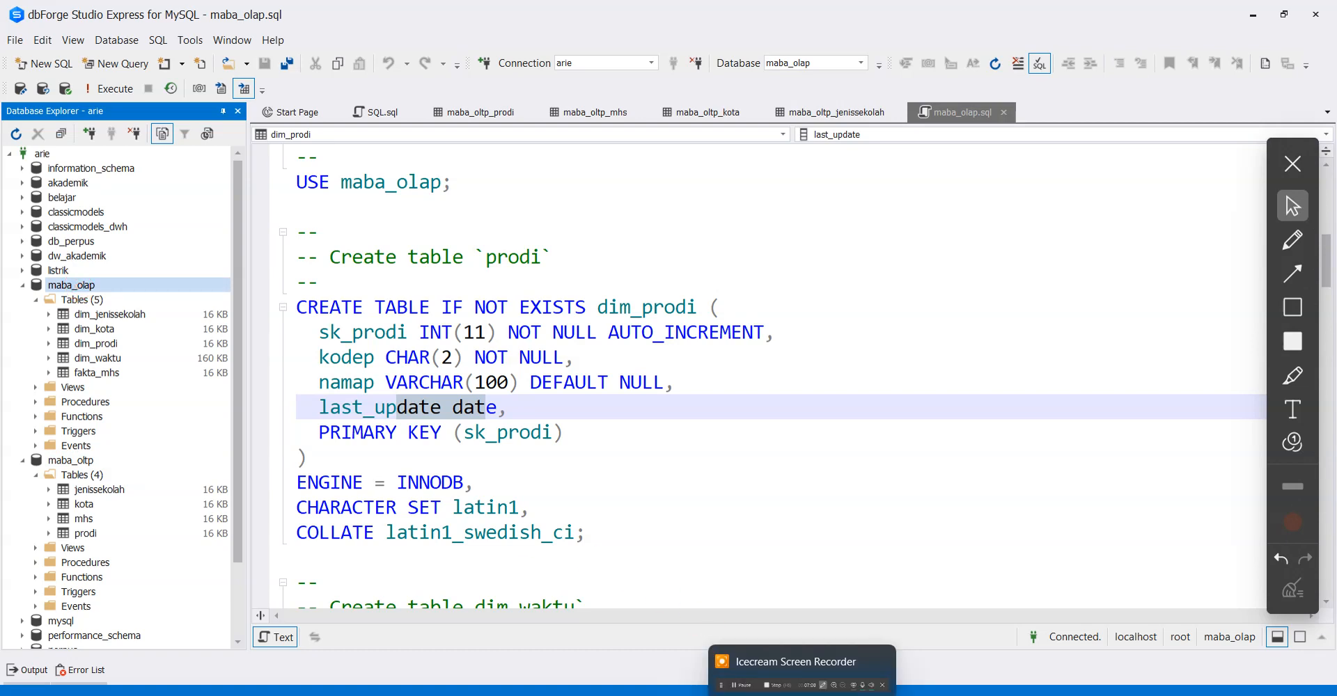
click(662, 663)
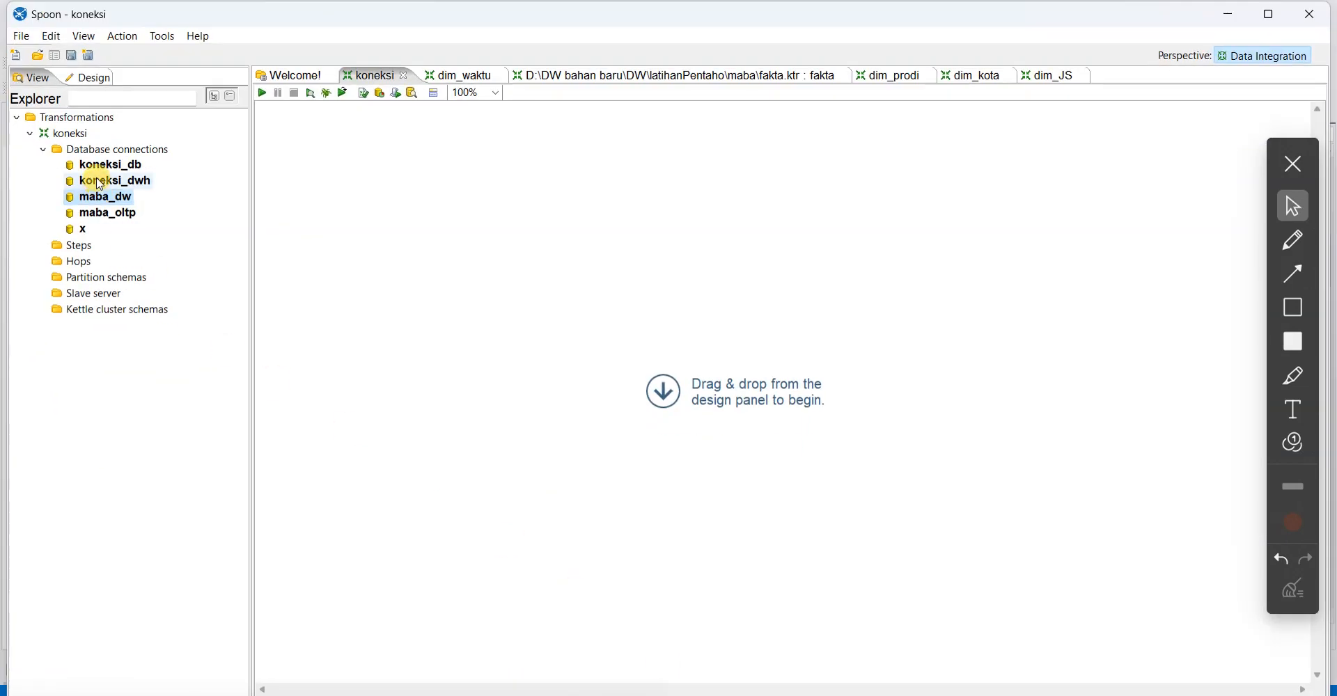
Open the dim_waktu transformation and, with the annotation pen, circle tgl_awal, underline Add sequence and circle Hitung Tanggal
click(456, 74)
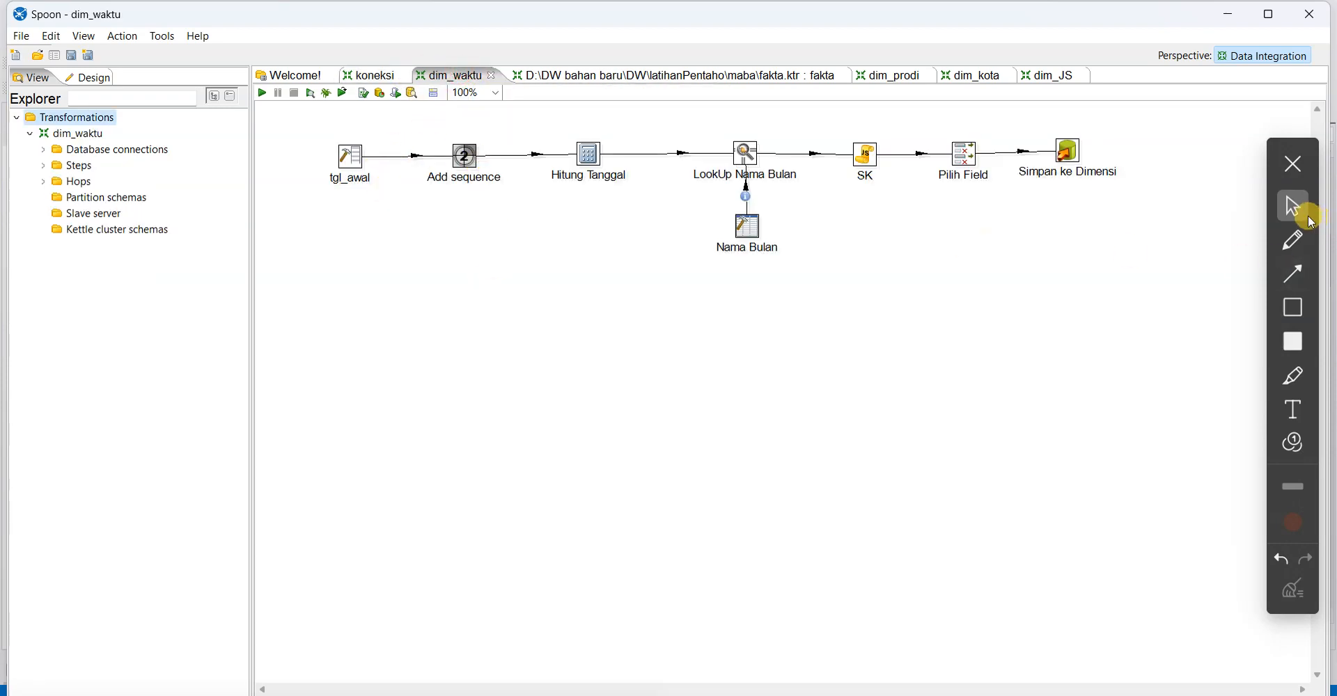
click(1293, 238)
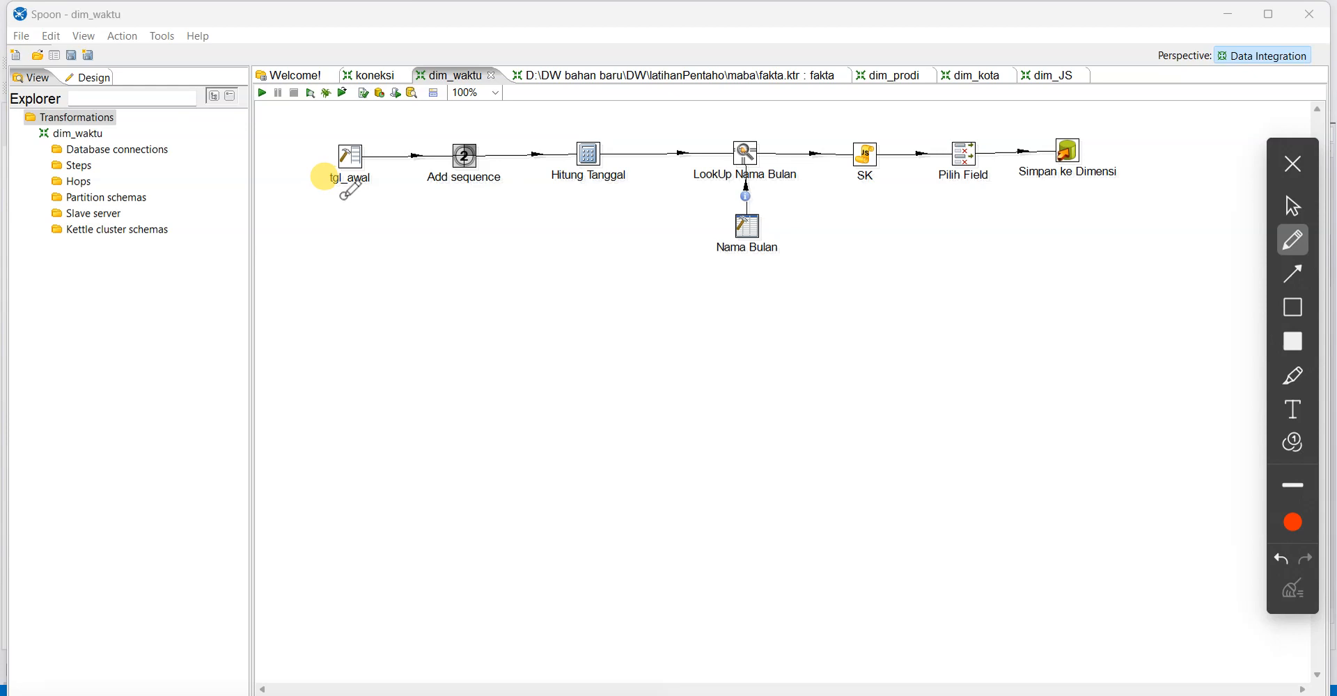
mouse_move(328, 111)
mouse_down()
mouse_move(326, 201)
mouse_move(345, 115)
mouse_move(385, 157)
mouse_up()
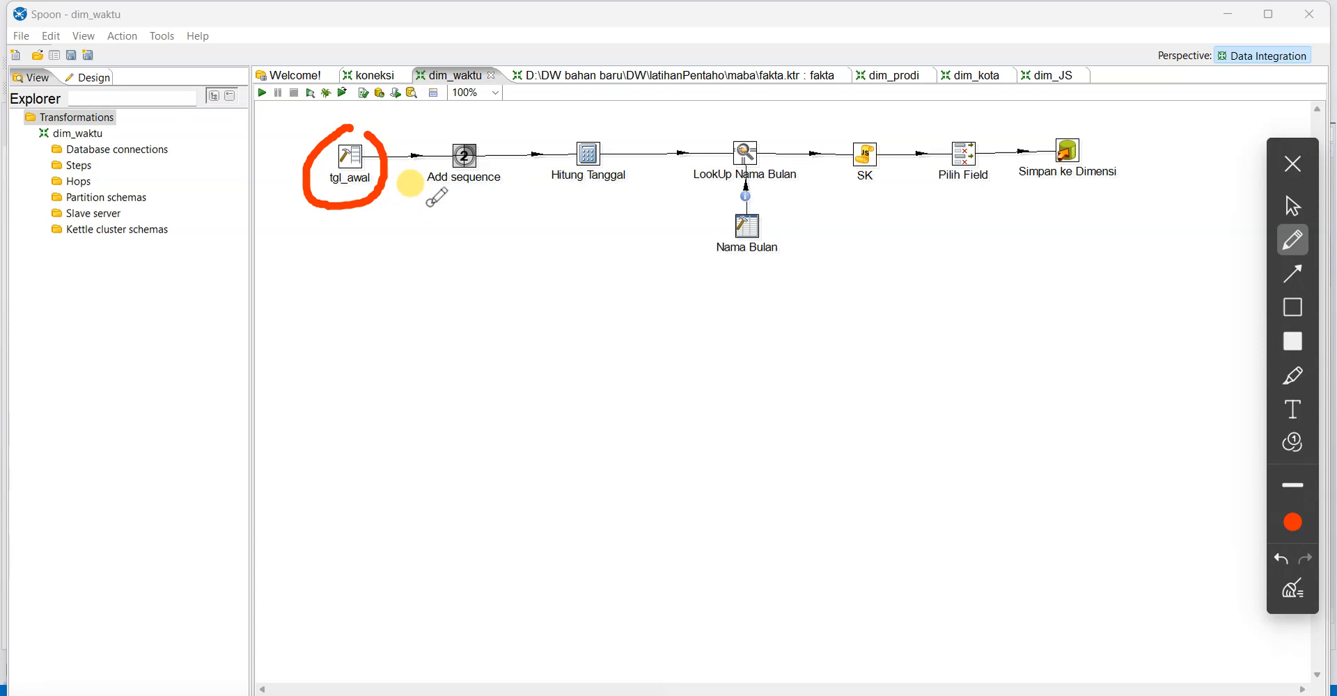
drag(438, 198, 516, 194)
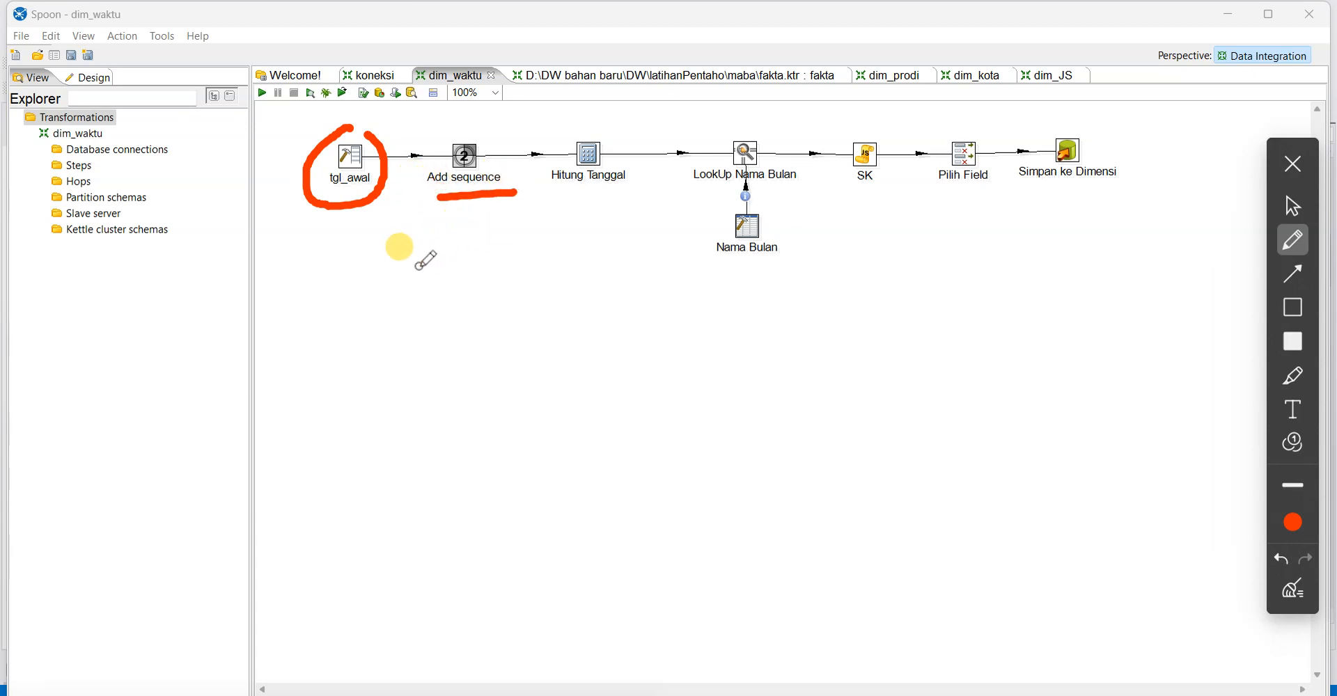
mouse_move(610, 124)
mouse_down()
mouse_move(547, 154)
mouse_move(613, 123)
mouse_up()
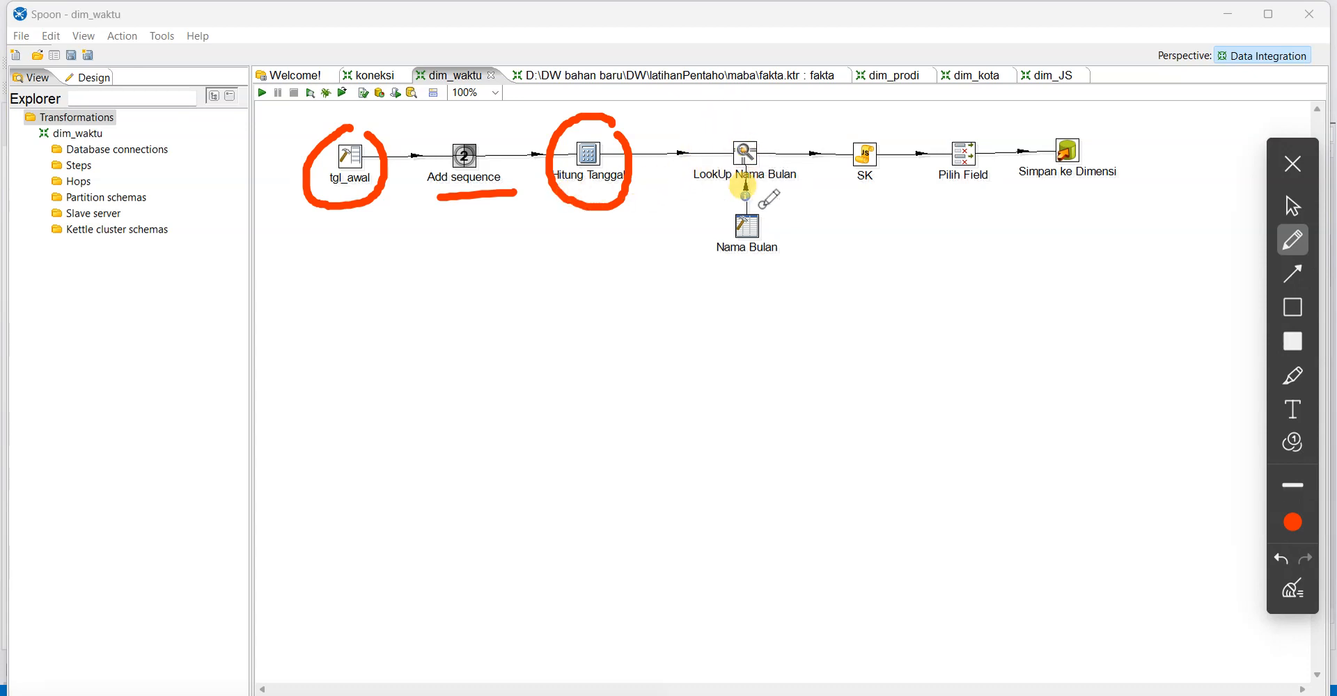
Box the Nama Bulan step, write J – D beneath it, circle LookUp Nama Bulan, and clear all annotations
mouse_move(771, 204)
mouse_down()
mouse_move(718, 205)
mouse_move(724, 275)
mouse_move(790, 199)
mouse_up()
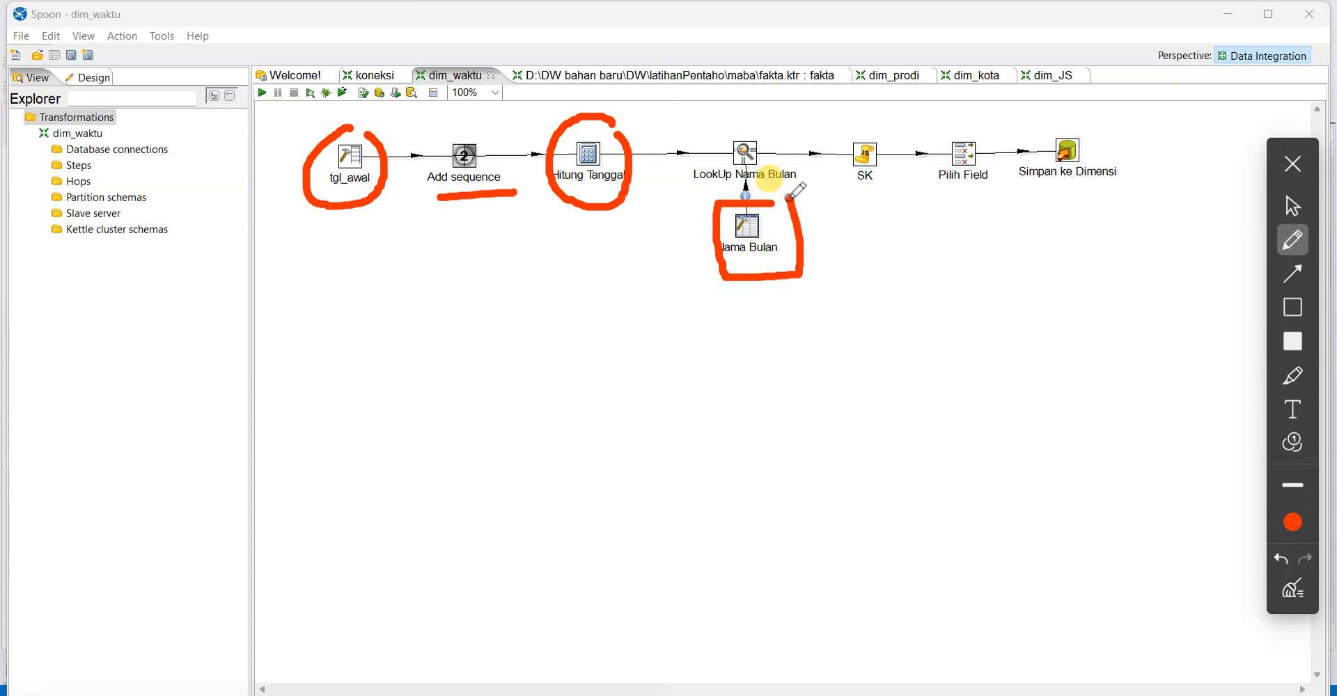
drag(642, 310, 637, 345)
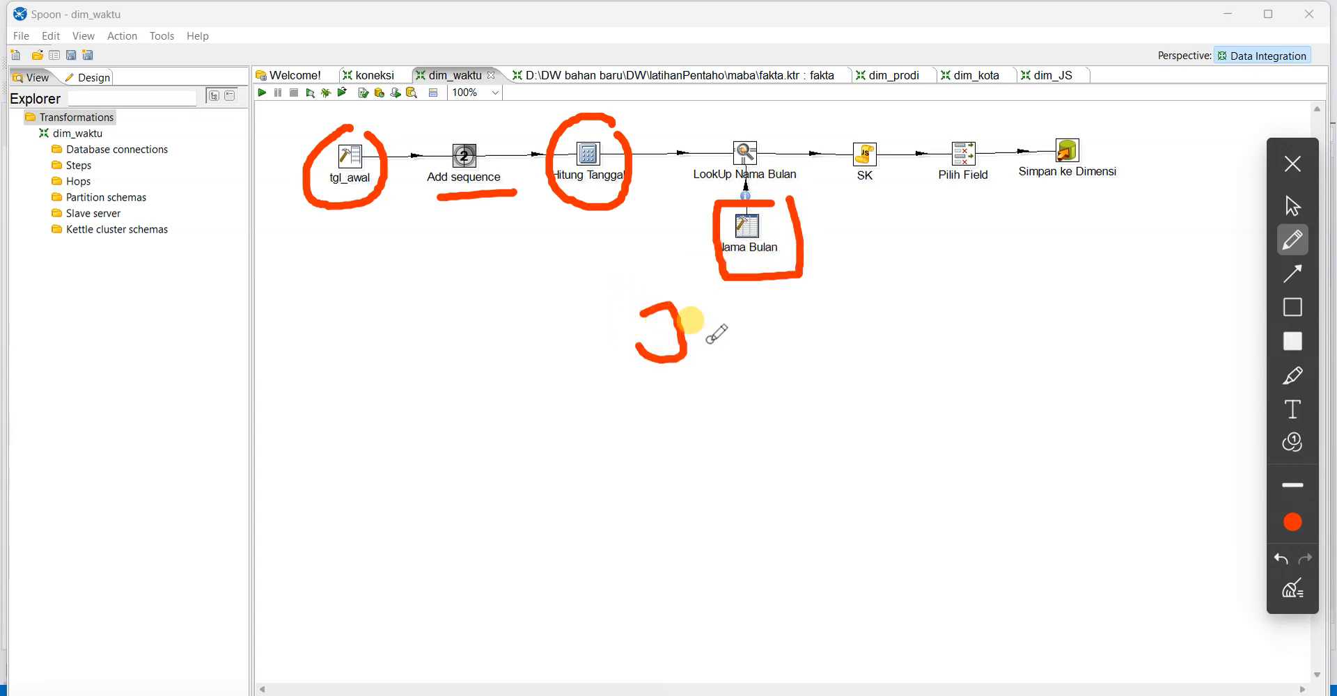
mouse_move(750, 336)
mouse_down()
mouse_move(923, 324)
mouse_move(883, 359)
mouse_up()
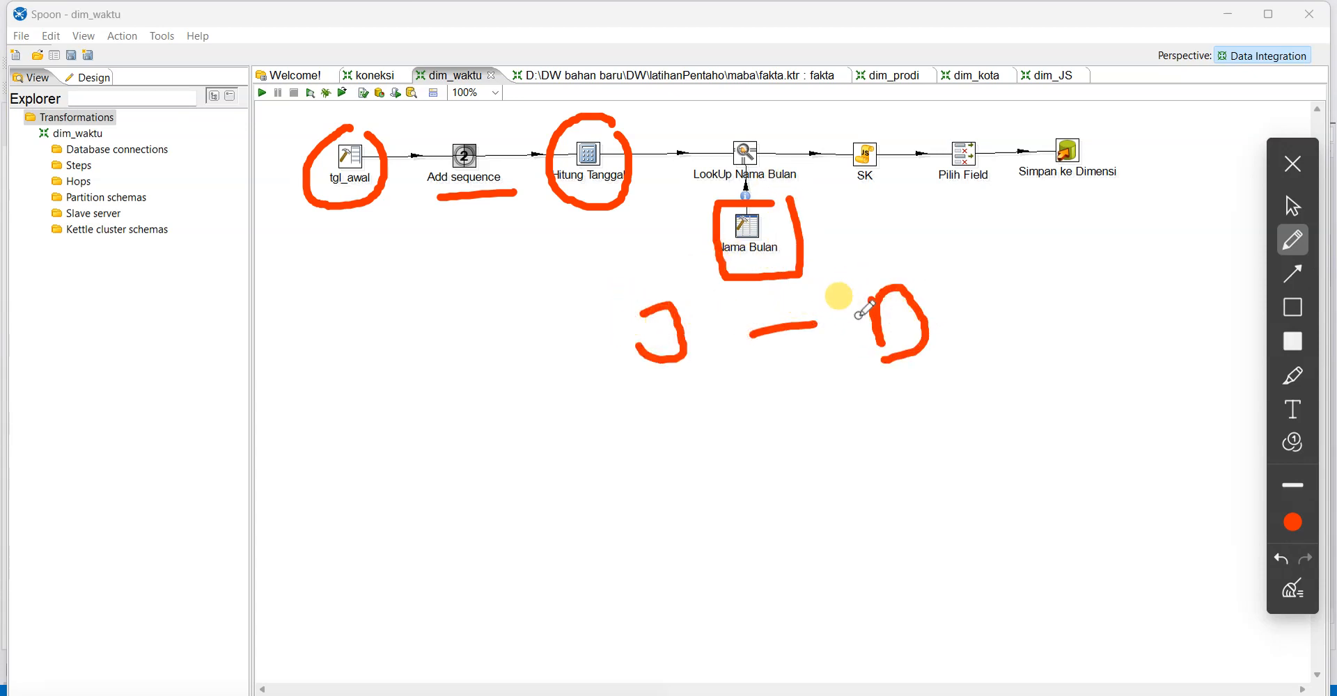
mouse_move(769, 120)
mouse_down()
mouse_move(681, 112)
mouse_move(724, 202)
mouse_move(777, 131)
mouse_up()
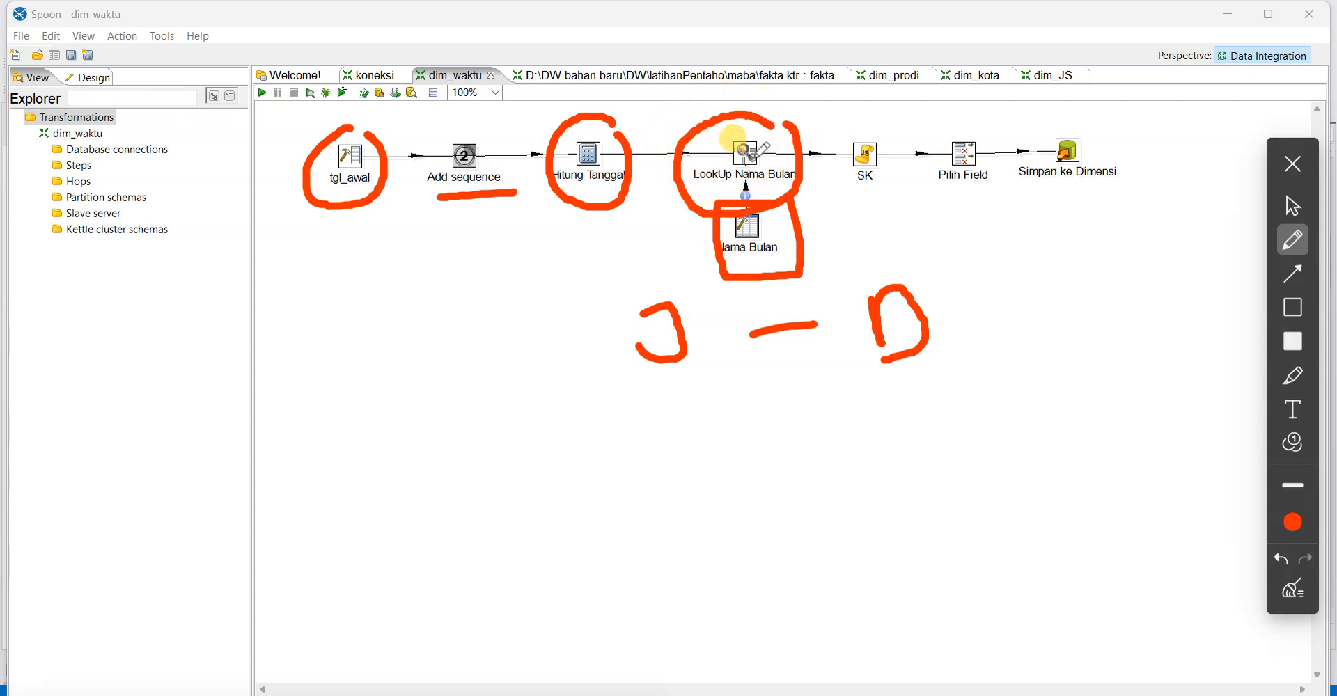
click(1292, 589)
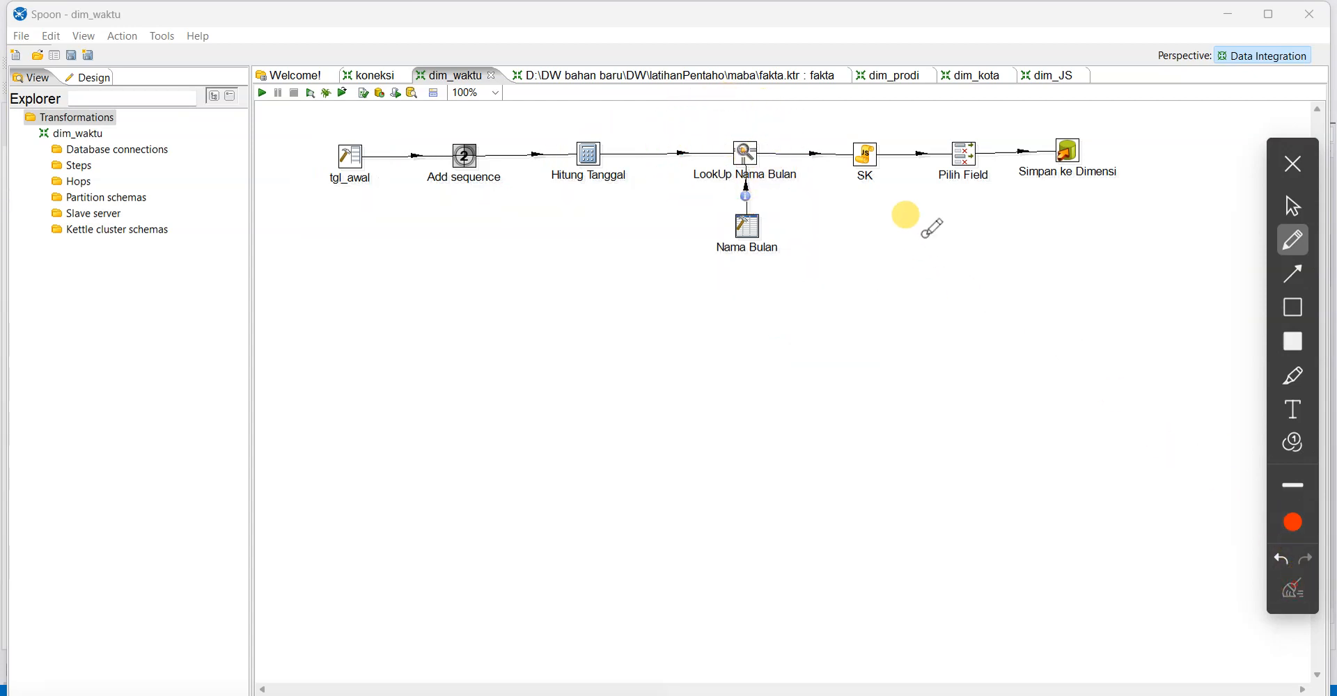
Circle the SK step and mark a line under Pilih Field, then clear the annotations and put the pen away
mouse_move(861, 114)
mouse_down()
mouse_move(839, 134)
mouse_move(883, 188)
mouse_move(884, 126)
mouse_up()
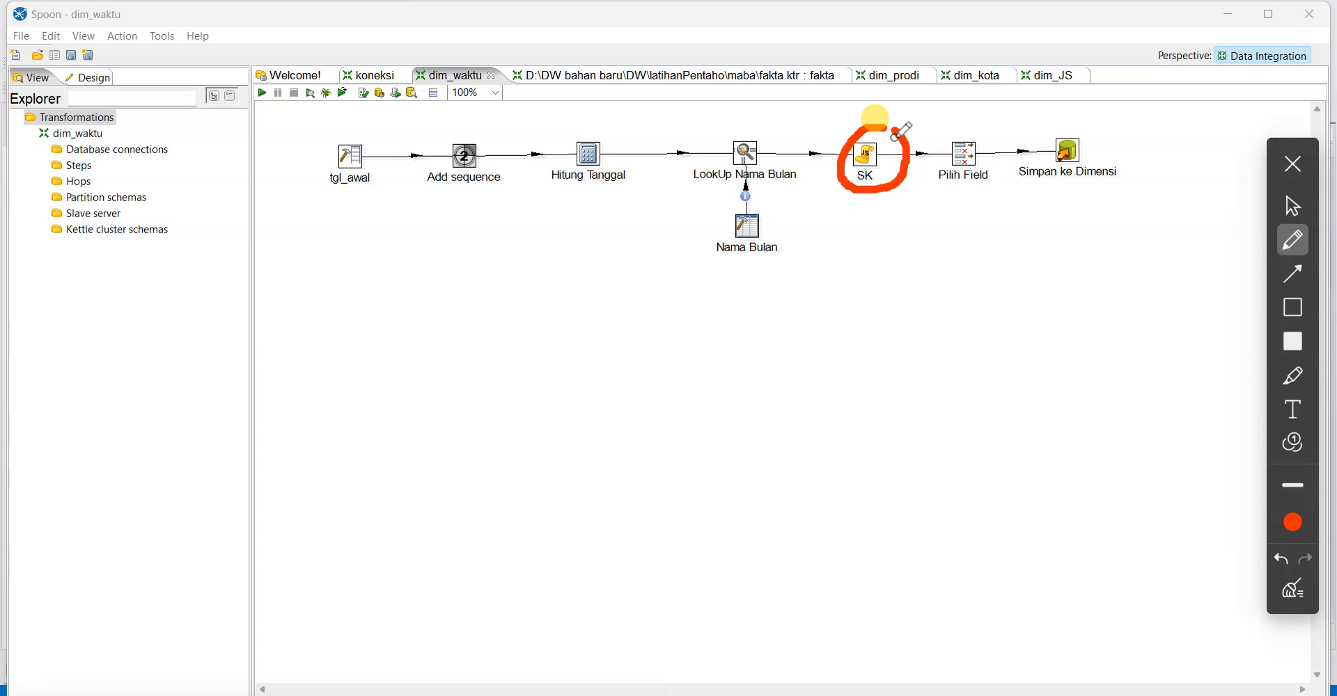
drag(965, 212, 993, 203)
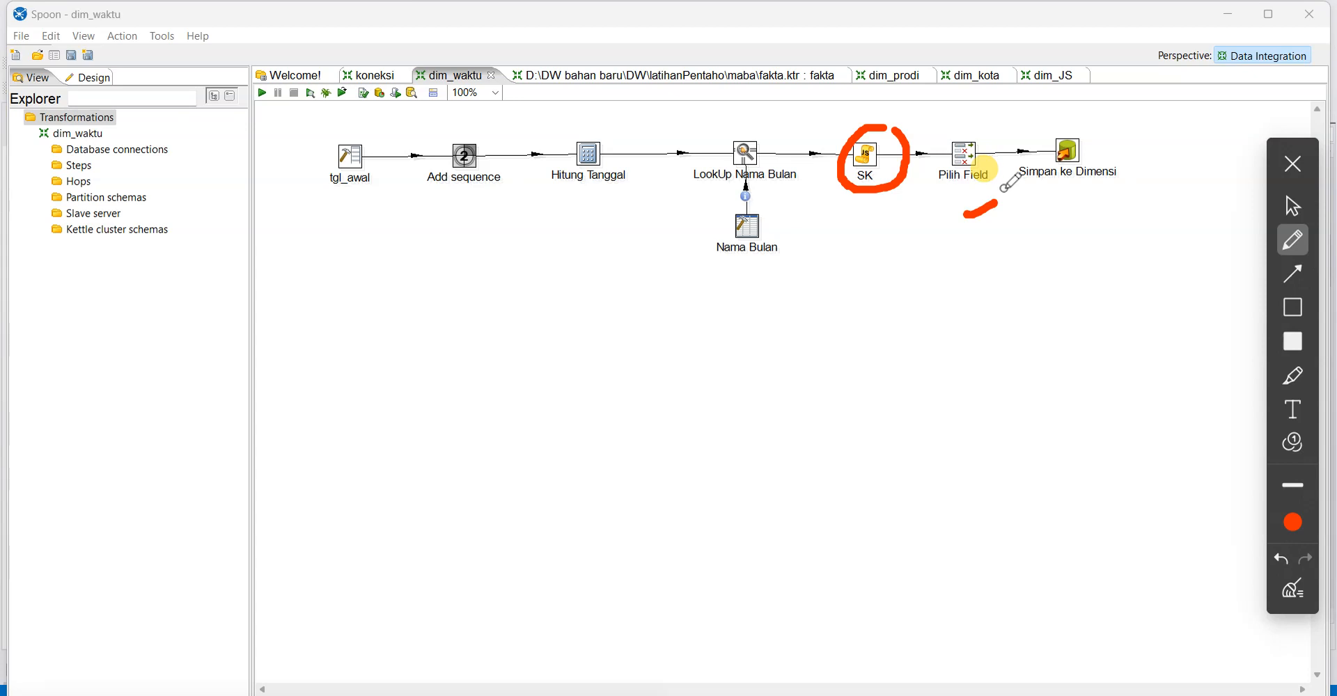
click(1293, 584)
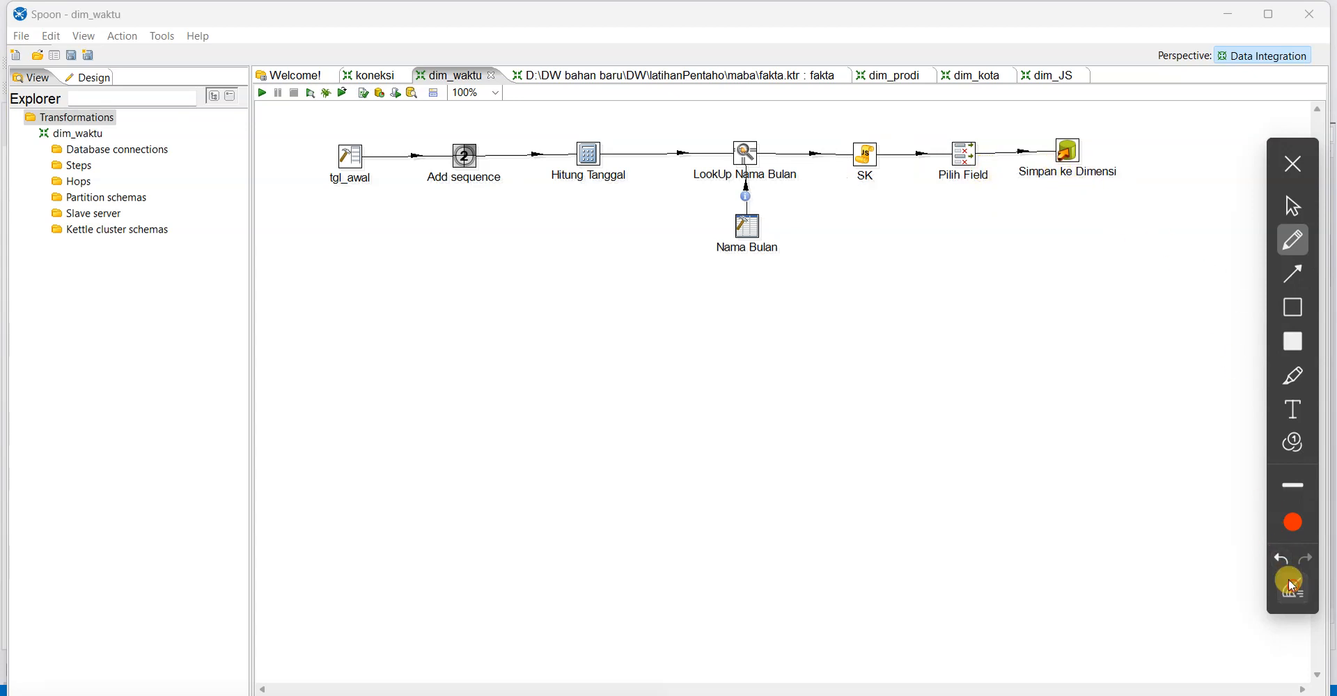
click(1288, 207)
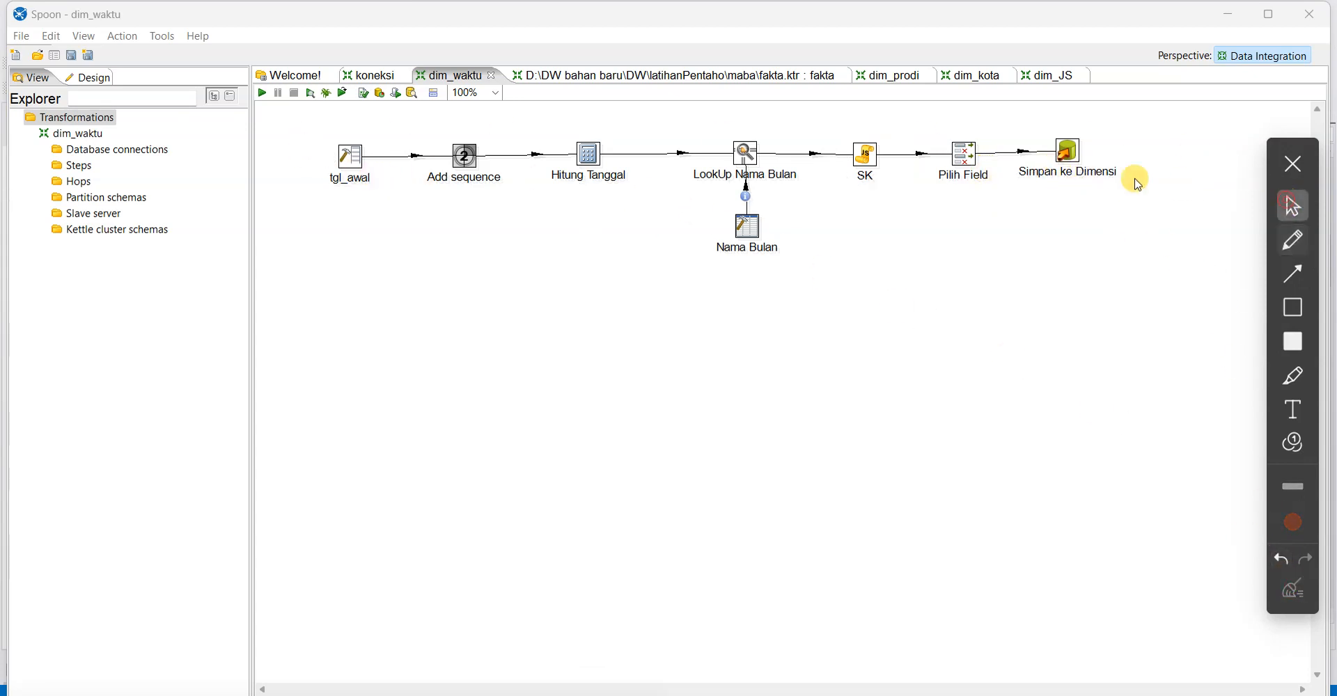
Examine the tgl_awal row generation settings, circle the awal field's Value, tick the Limit, clear the marks and close without changes
double_click(349, 160)
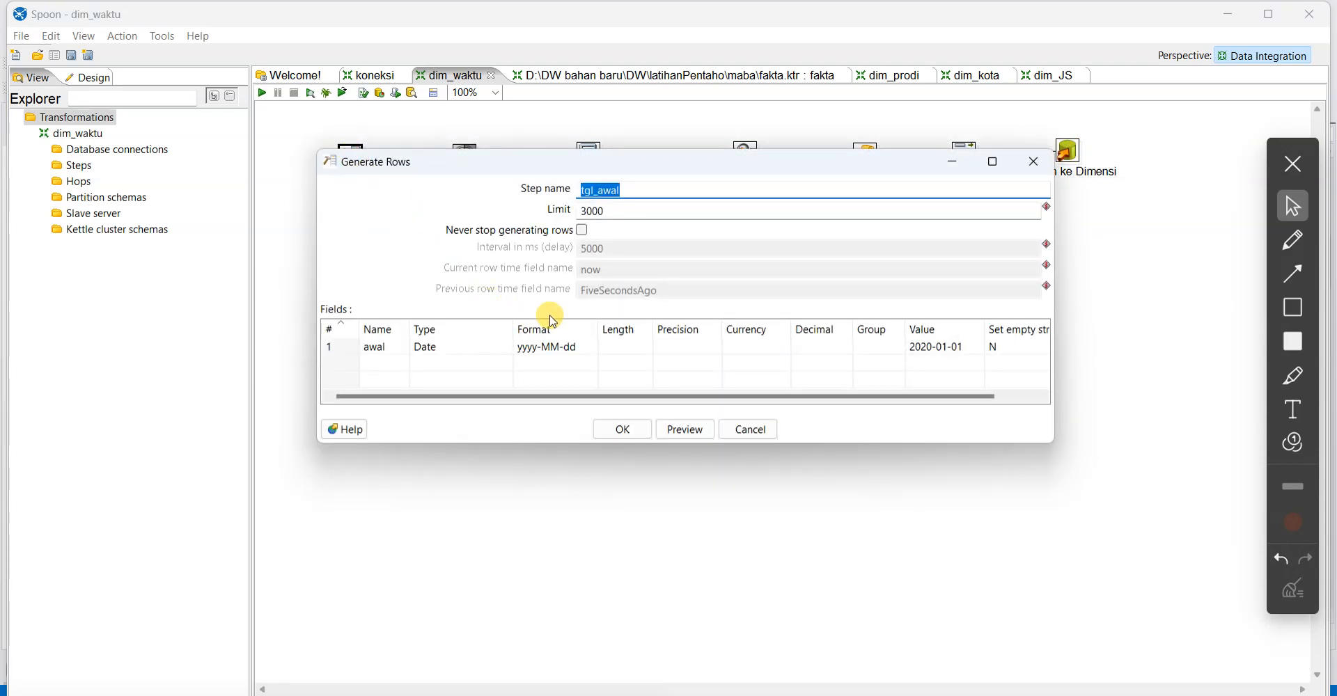
click(1292, 239)
mouse_move(948, 303)
mouse_down()
mouse_move(872, 307)
mouse_move(925, 378)
mouse_move(978, 344)
mouse_move(967, 306)
mouse_up()
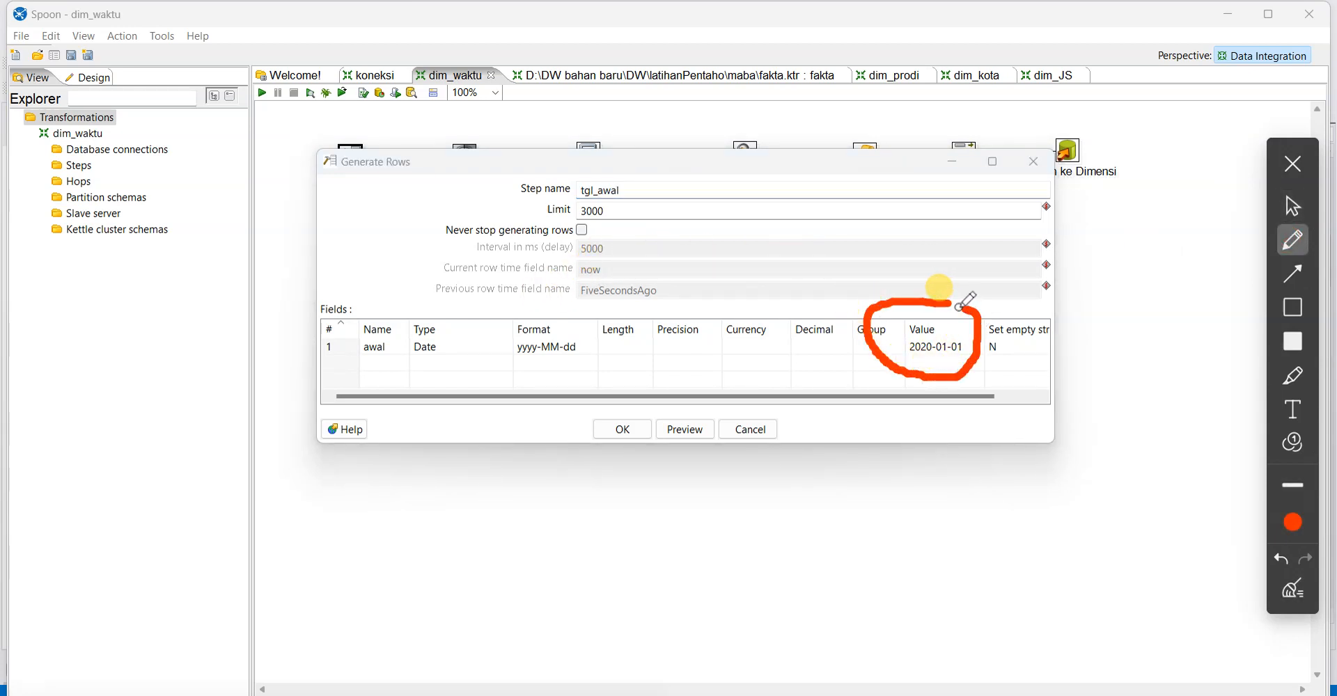
drag(620, 208, 658, 186)
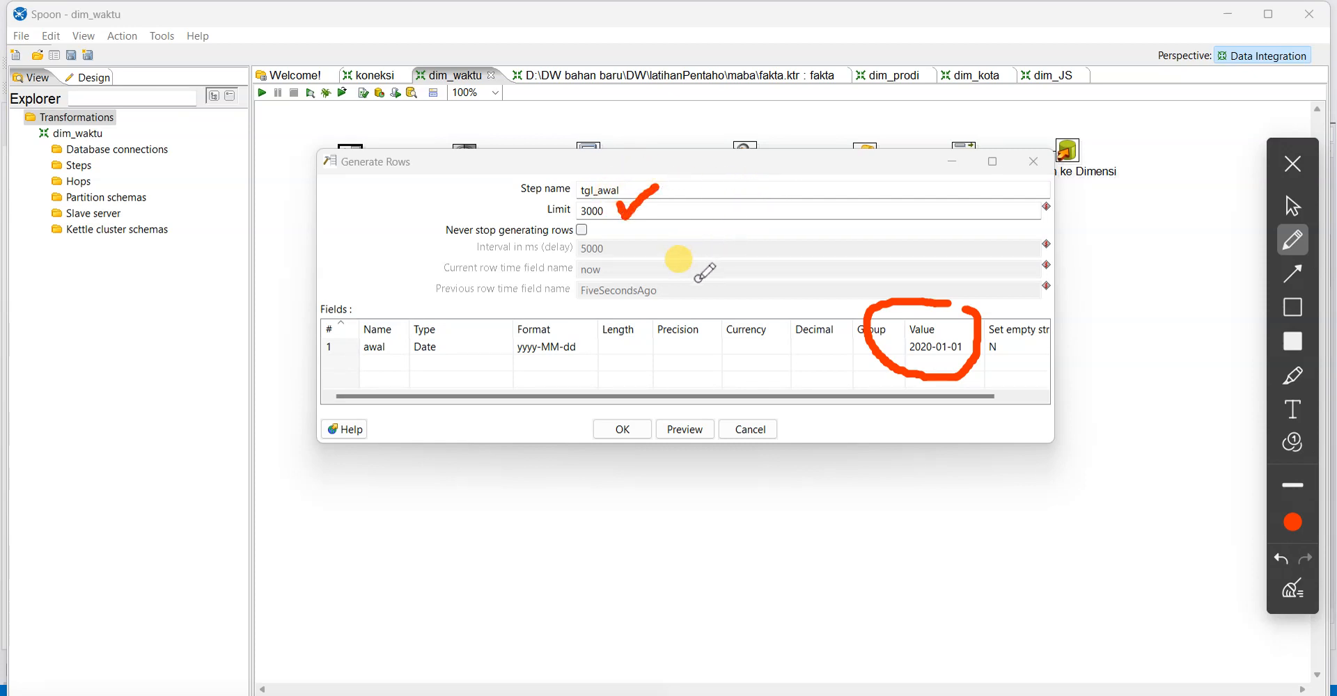
click(1301, 591)
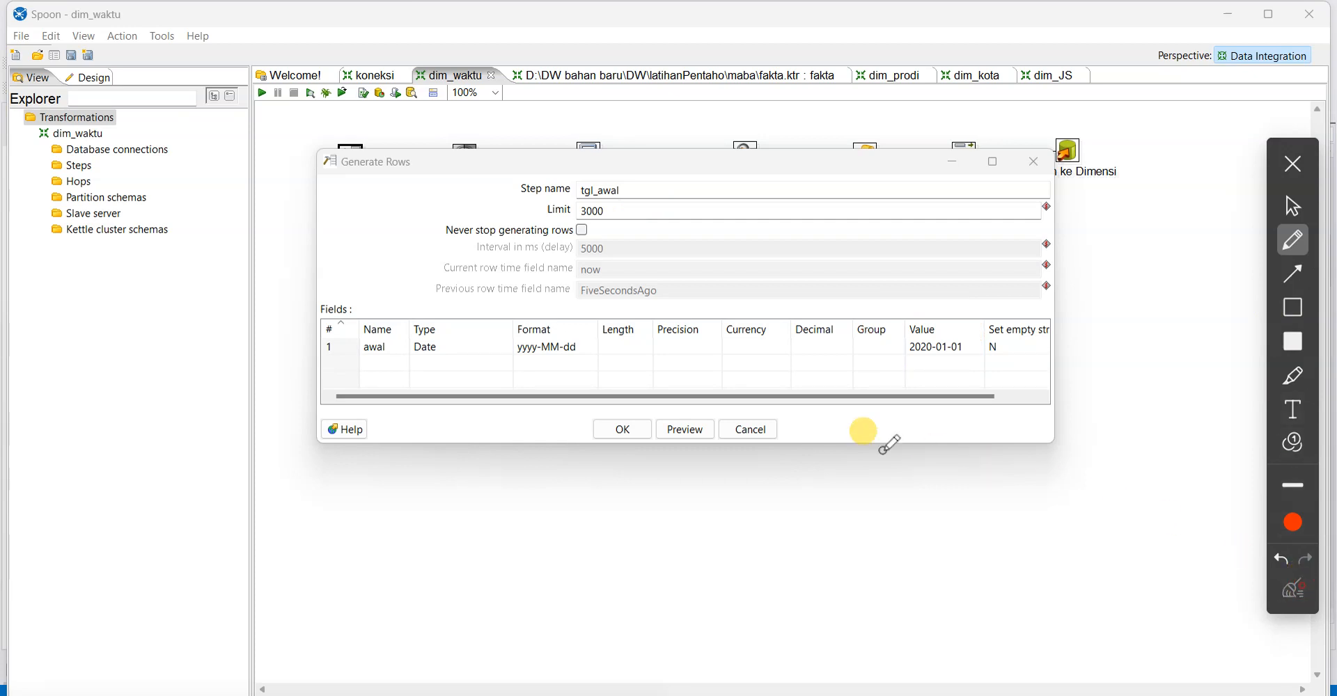
click(1291, 204)
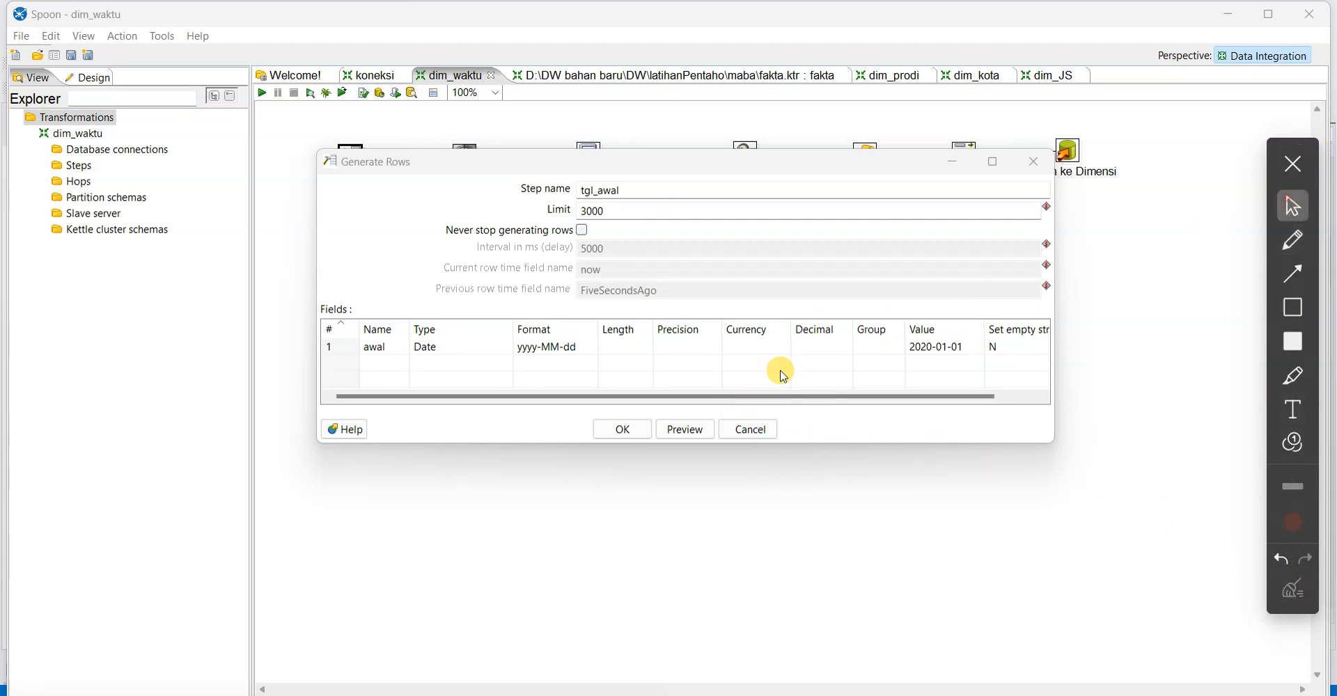
click(752, 429)
Examine the Add sequence counter settings and the Hitung Tanggal calculator fields, closing each without changes
double_click(471, 172)
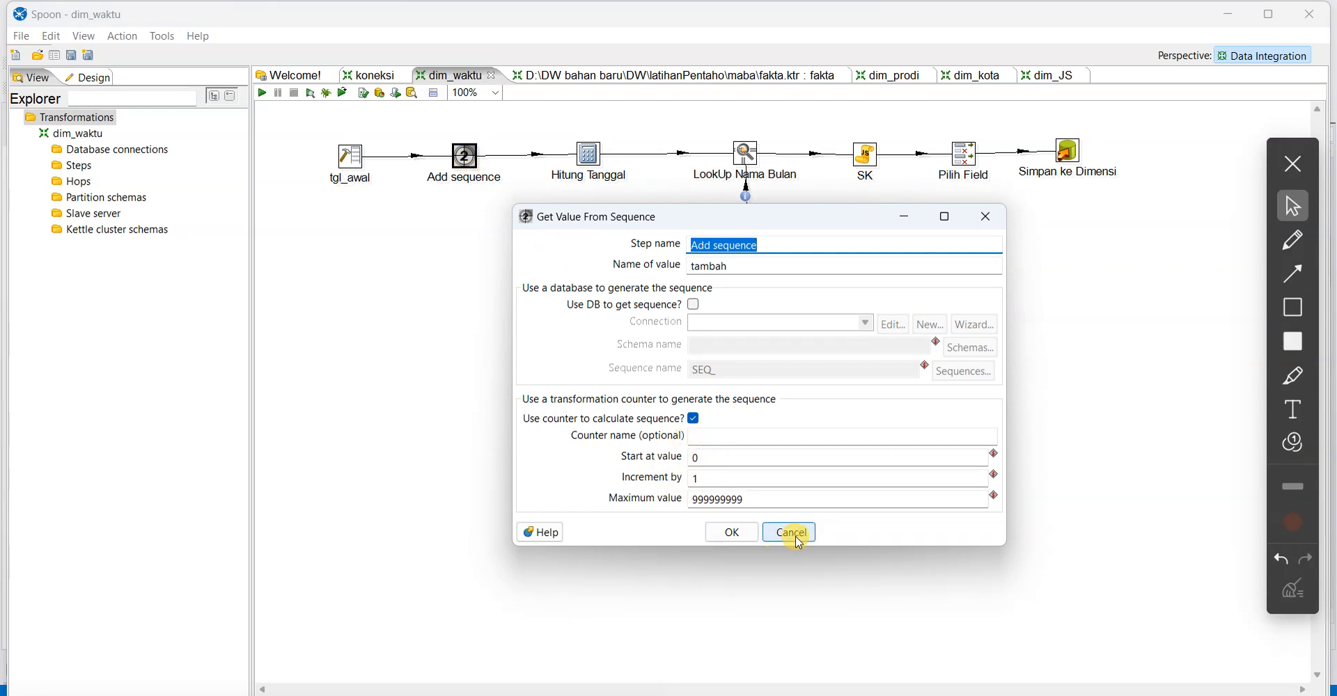
click(797, 540)
double_click(588, 154)
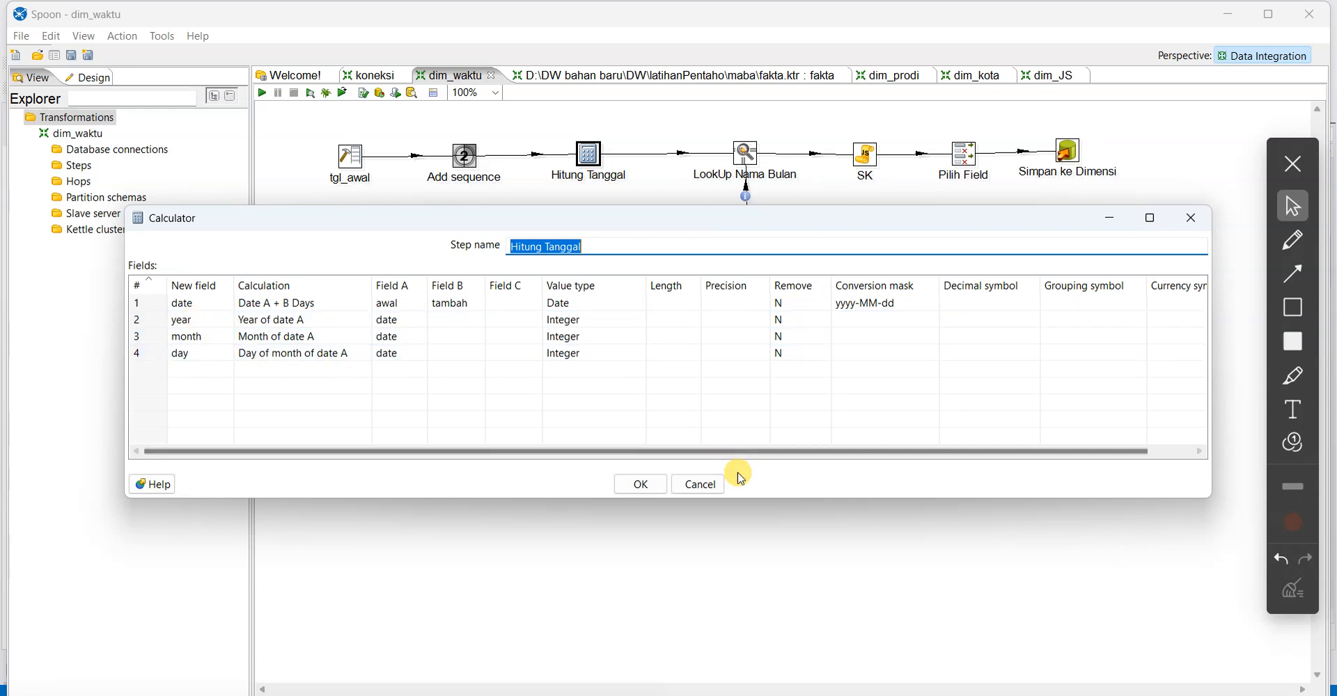
click(698, 484)
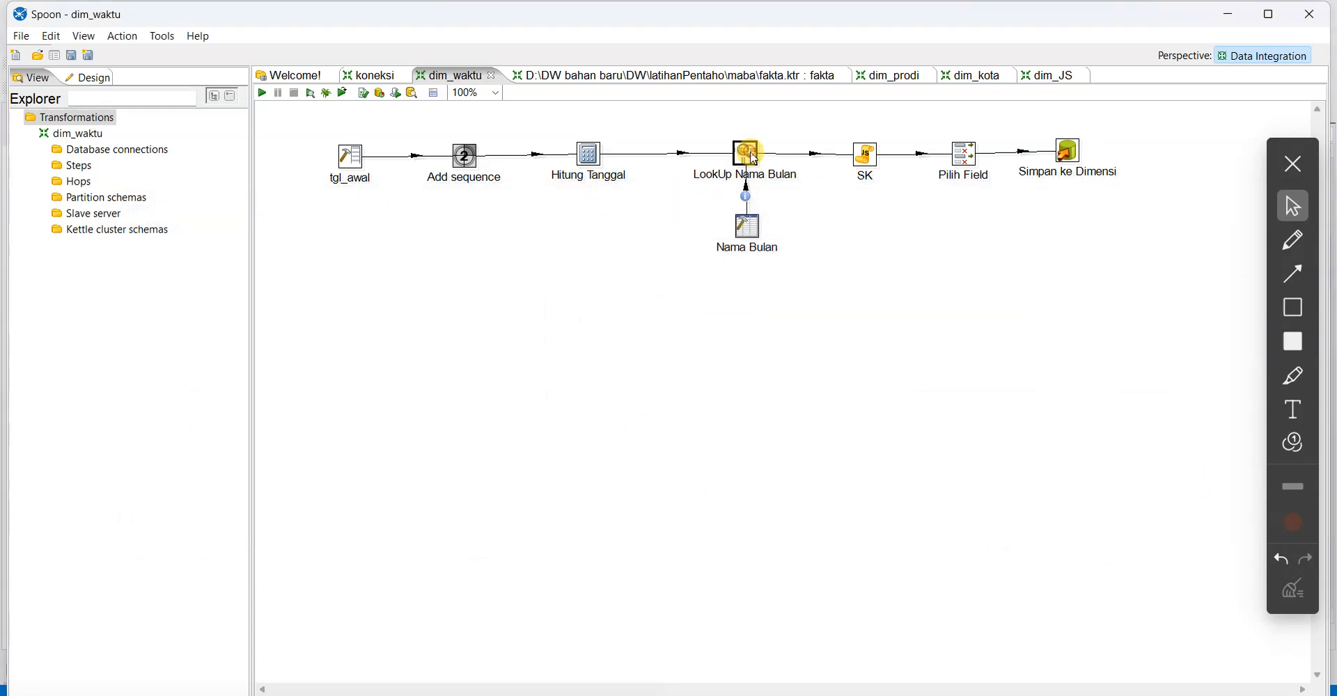
Examine the LookUp Nama Bulan key and retrieved fields and the Nama Bulan constant data rows, closing each without changes
double_click(754, 158)
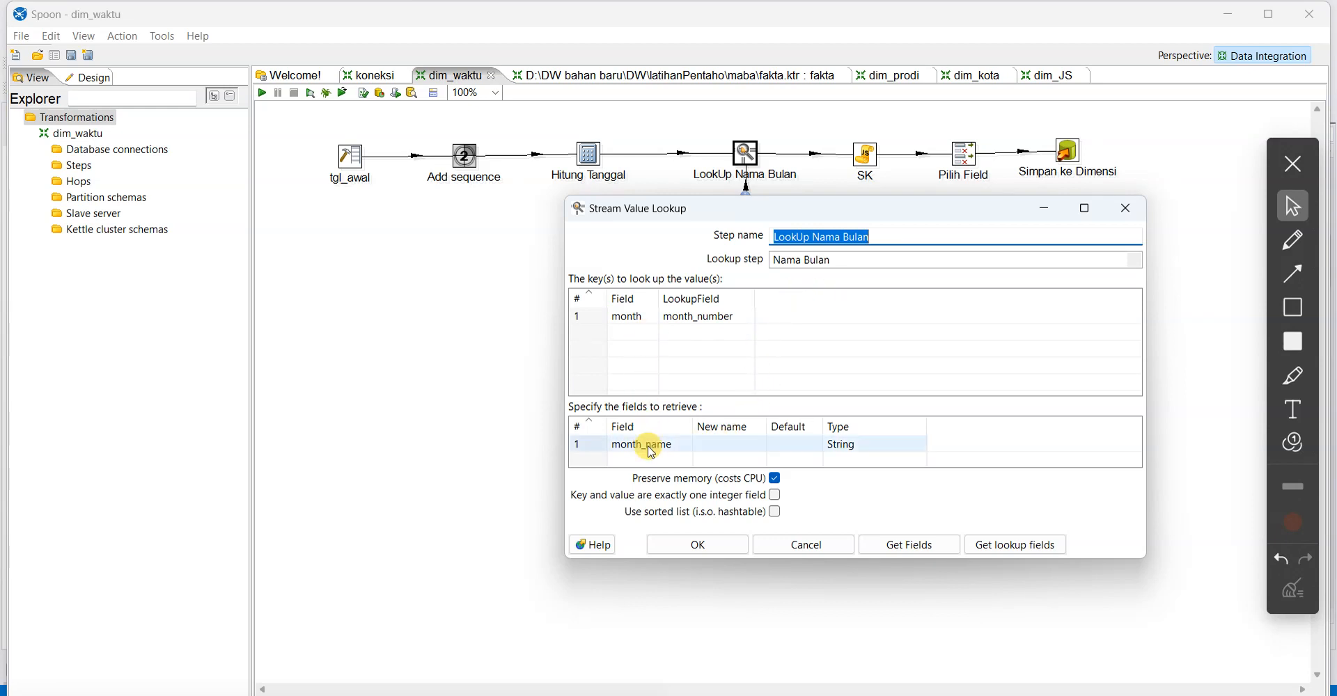
click(806, 545)
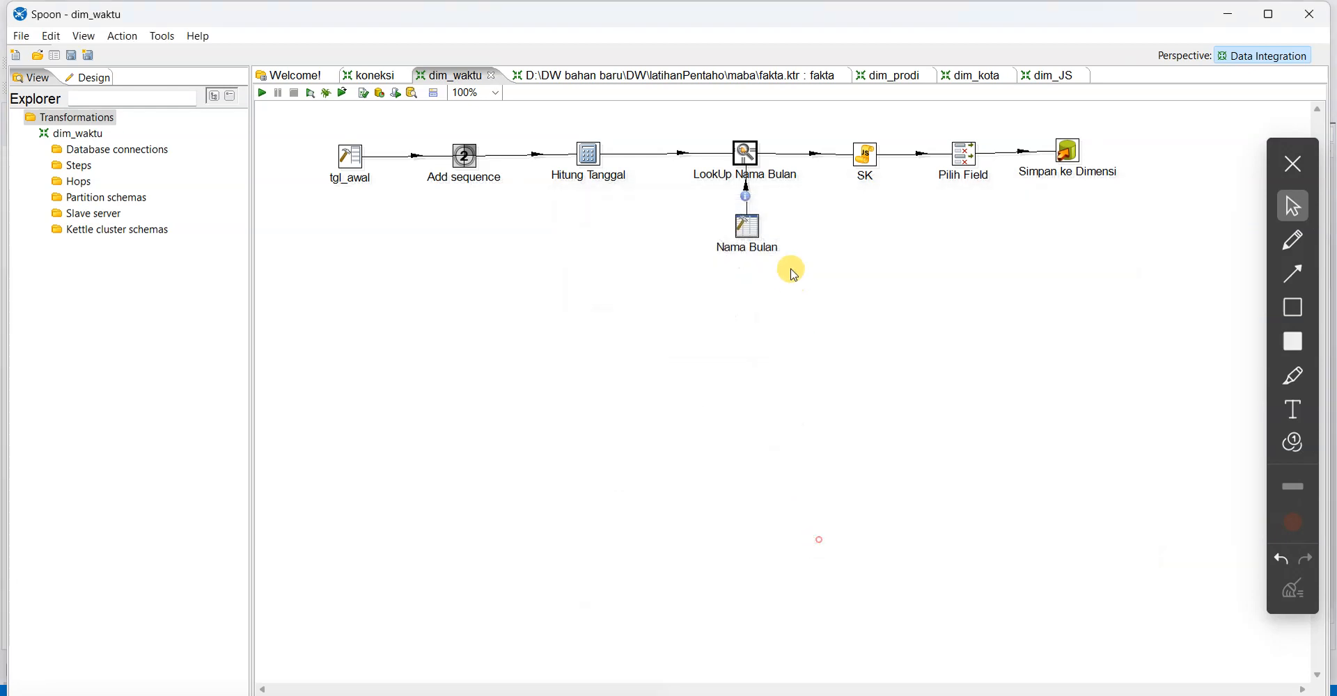
double_click(751, 229)
click(387, 210)
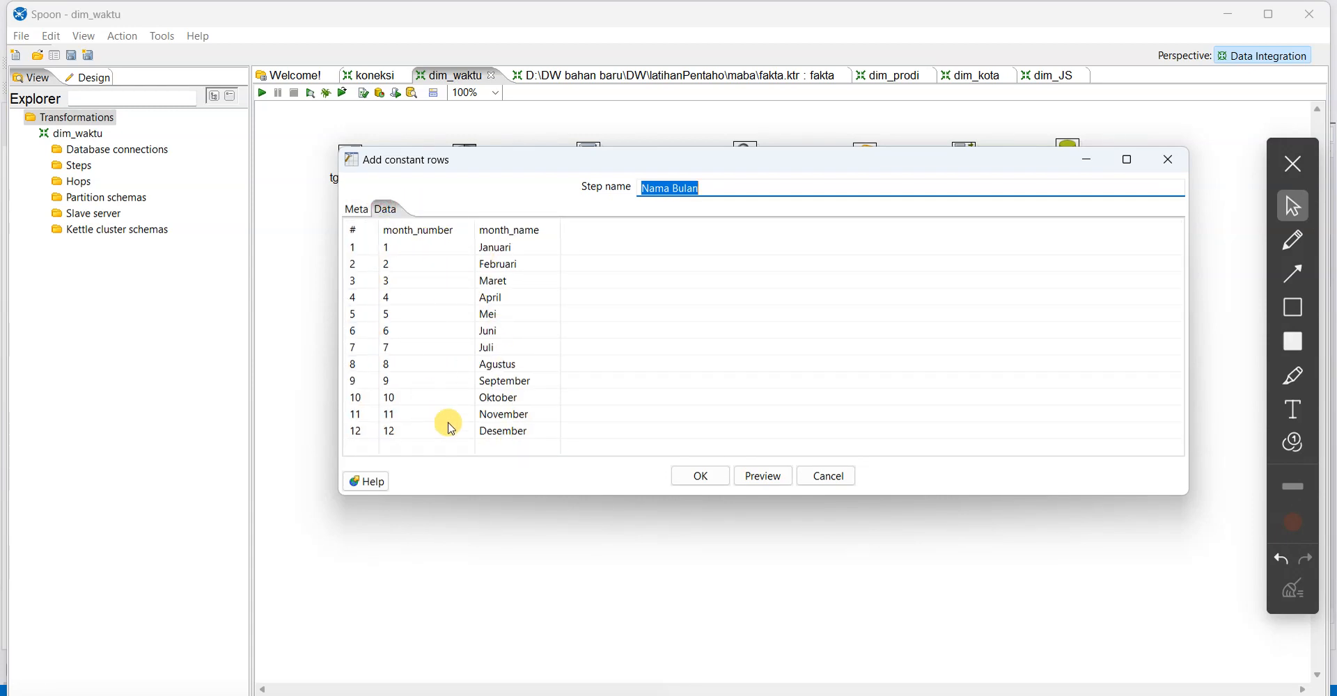
click(813, 476)
Examine the SK step's script, highlight the formula line that calculates sk, and close it without changes
double_click(869, 165)
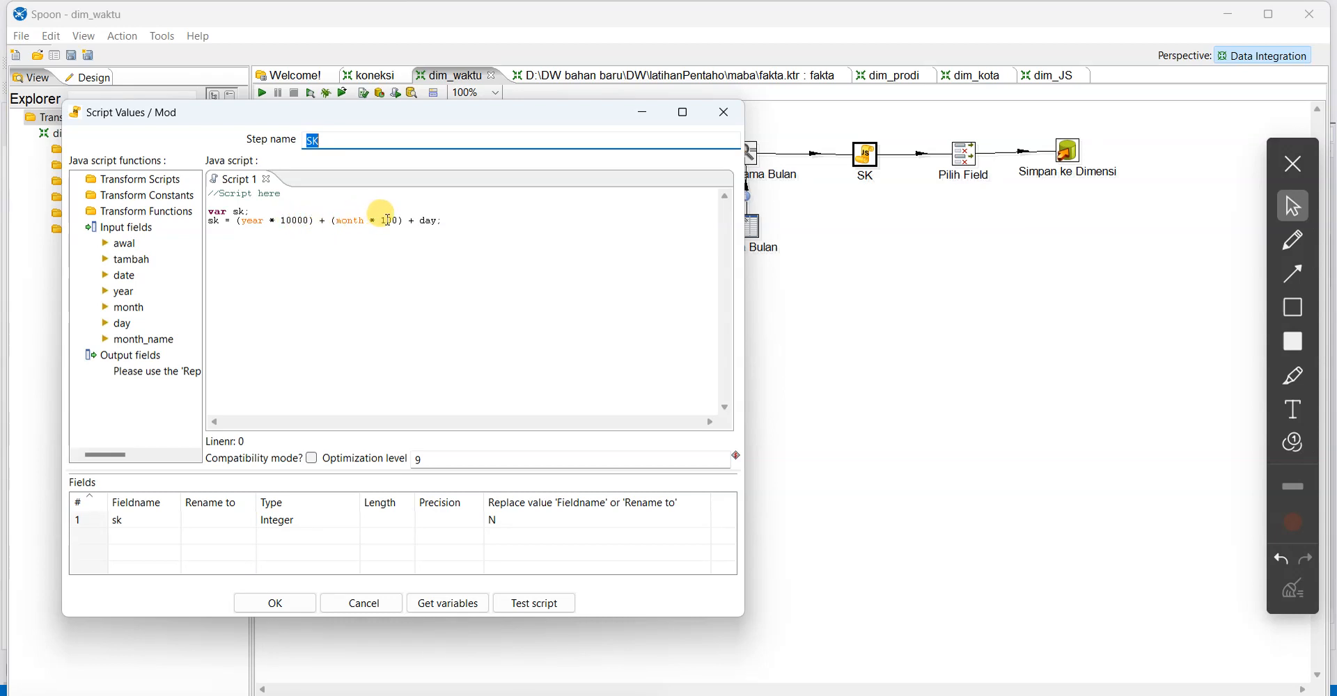
drag(444, 220, 202, 220)
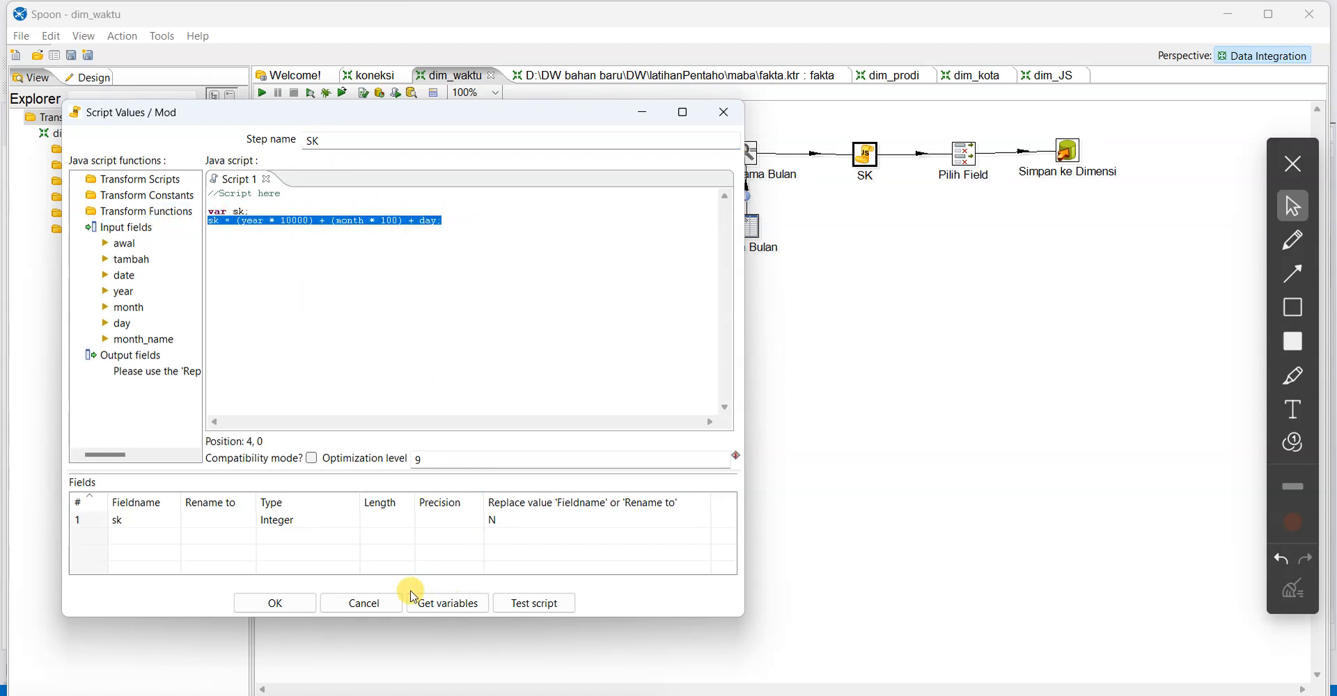
click(377, 602)
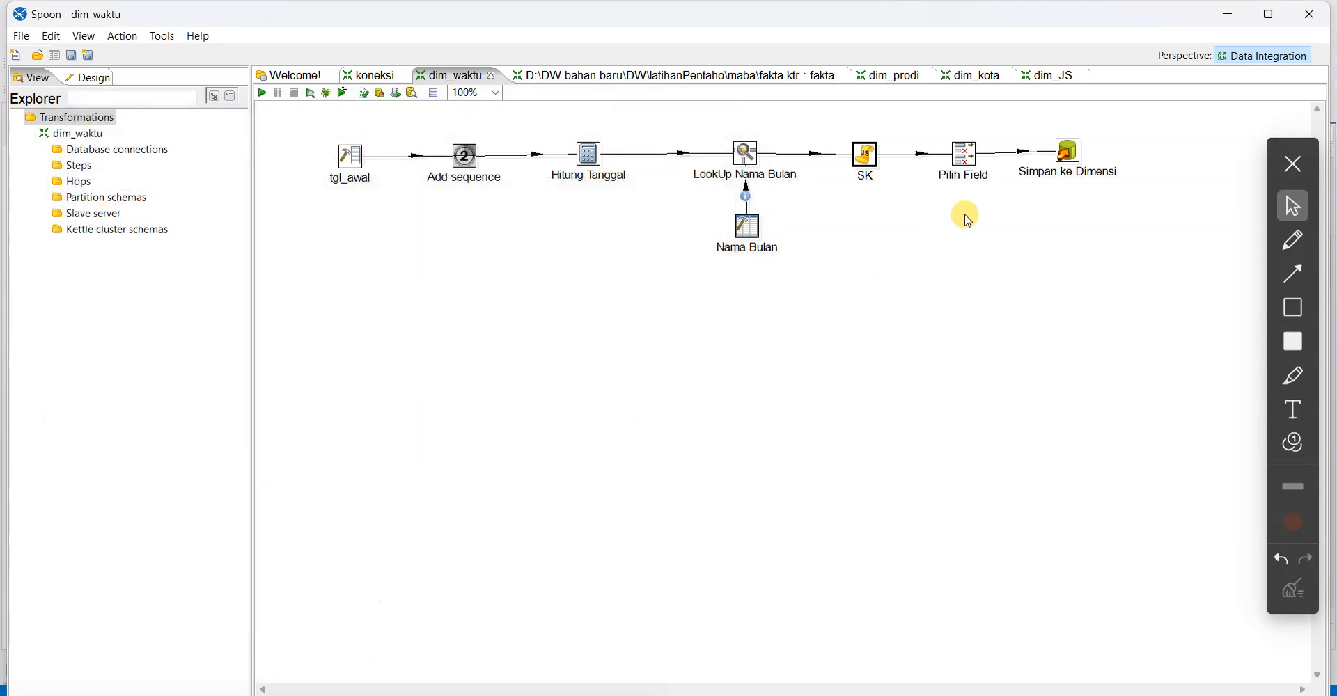
Examine the Pilih Field selected and renamed fields and the Simpan ke Dimensi table output settings, closing each without changes
double_click(964, 157)
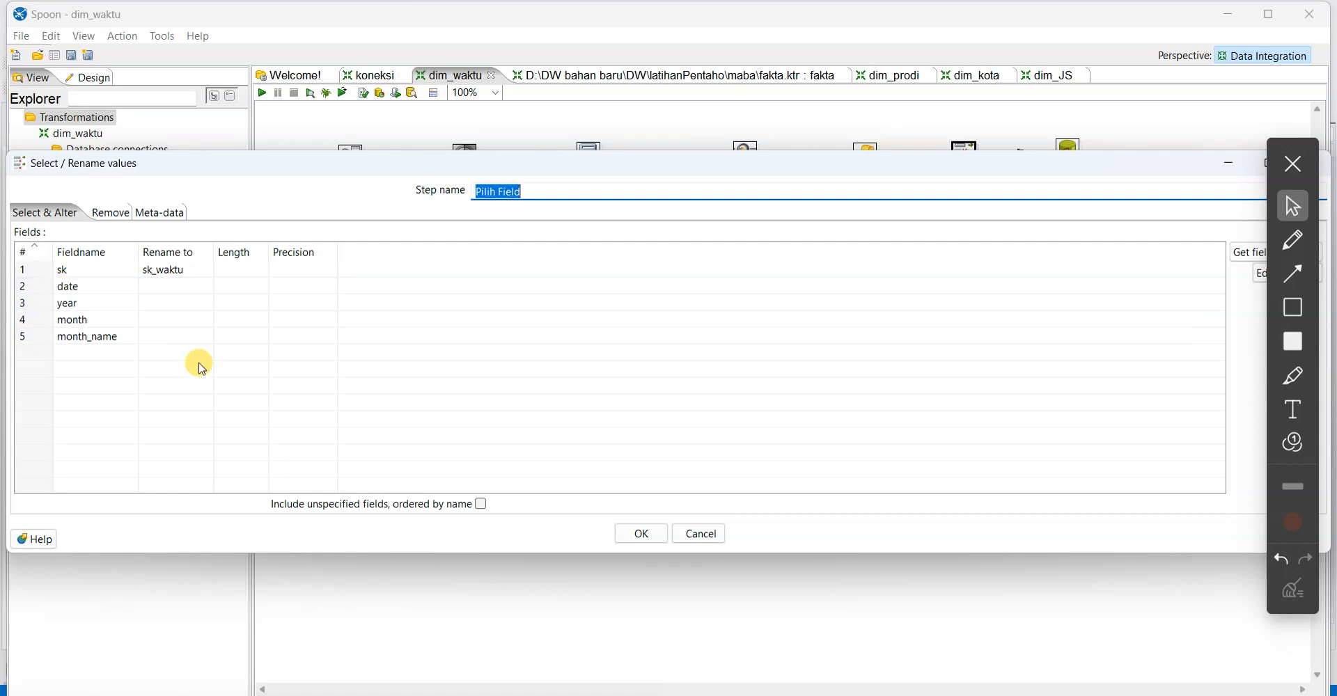
click(701, 534)
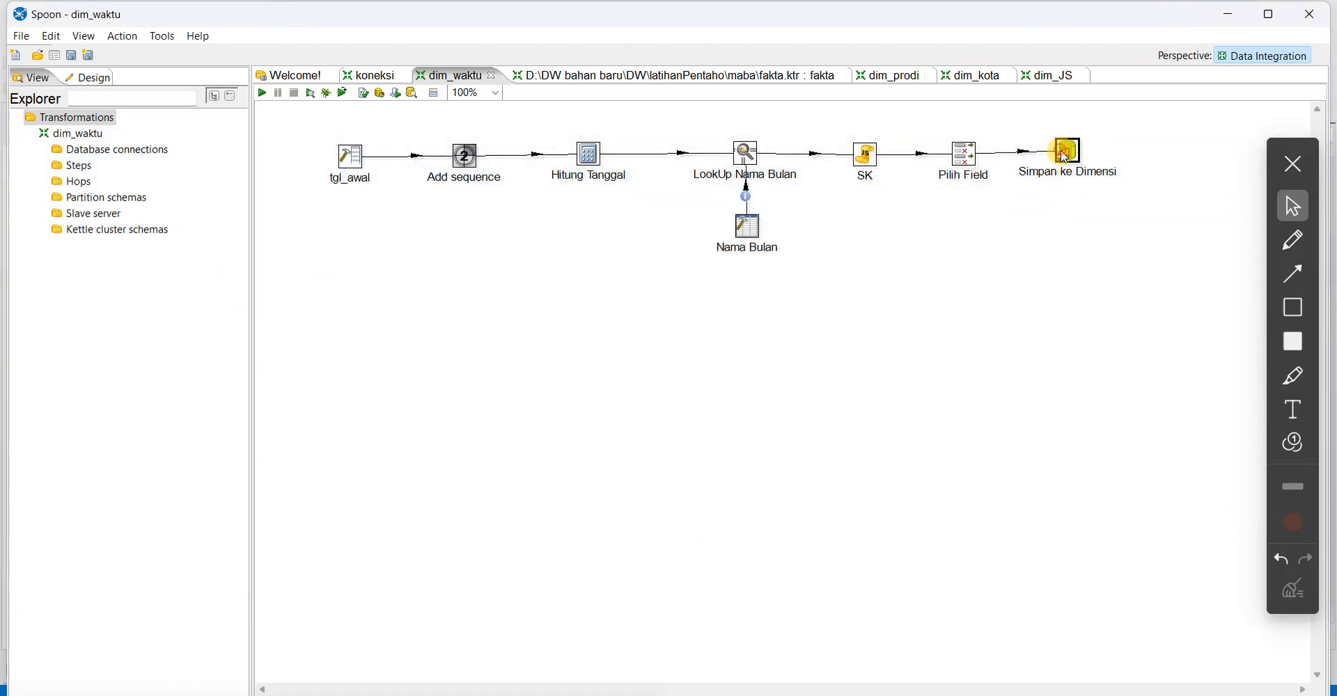
double_click(1065, 154)
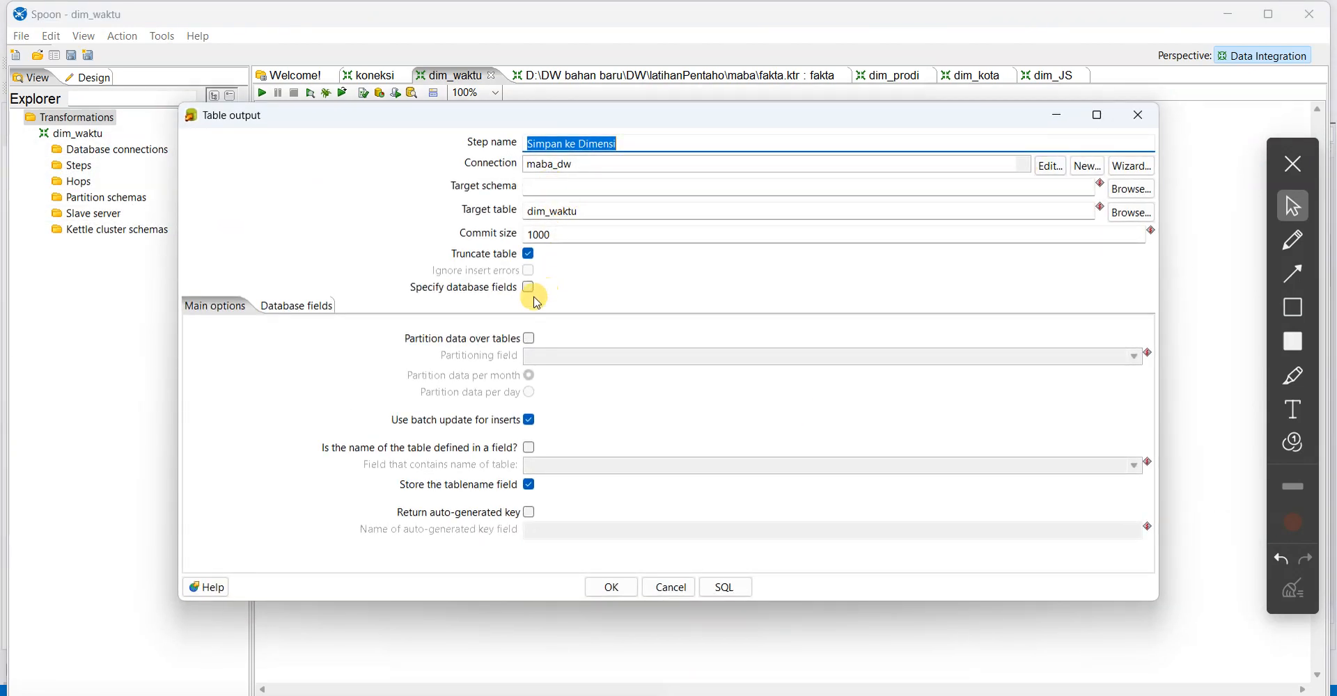
click(670, 588)
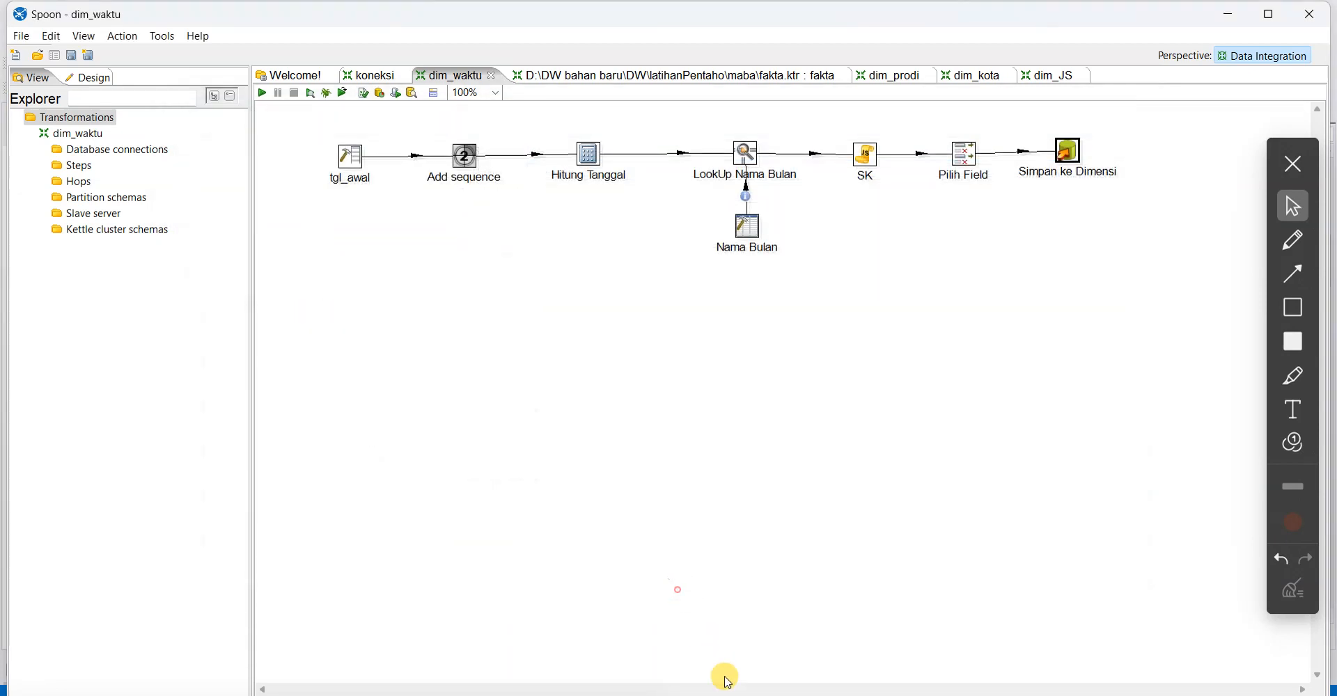
Switch to dbForge Studio and close the maba_oltp prodi, mhs, kota and jenissekolah documents
click(737, 691)
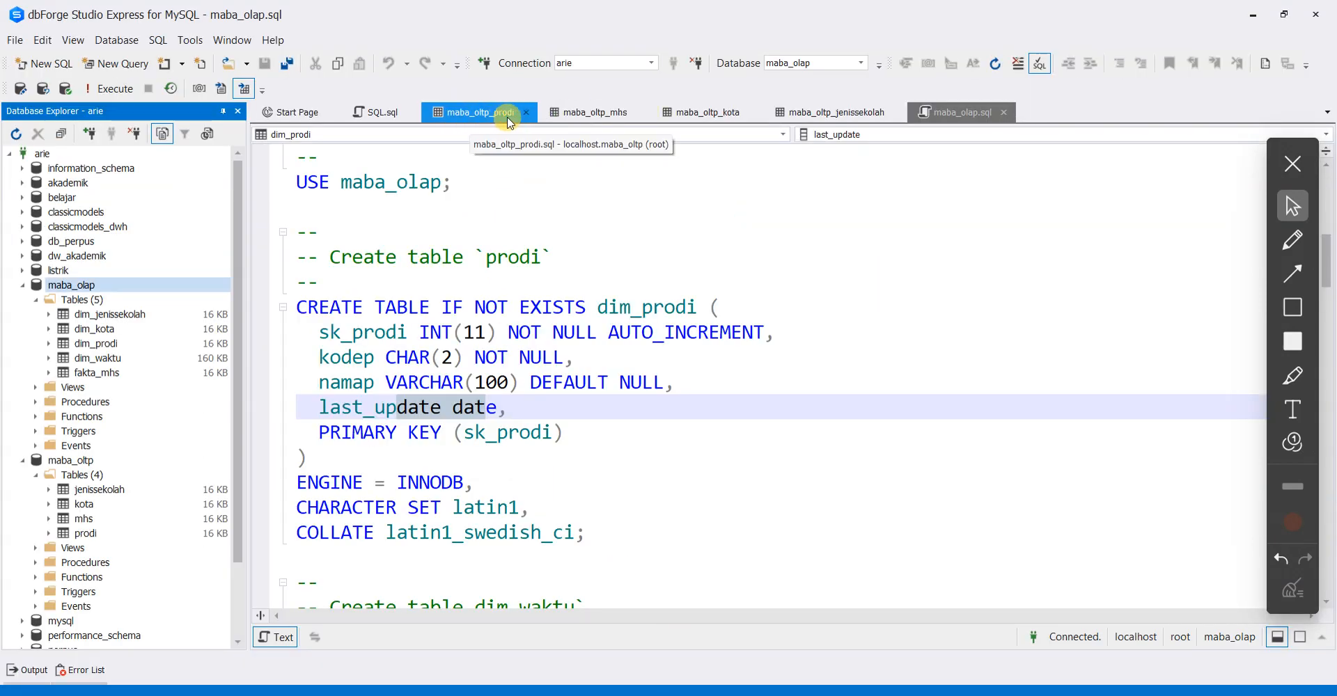
click(525, 114)
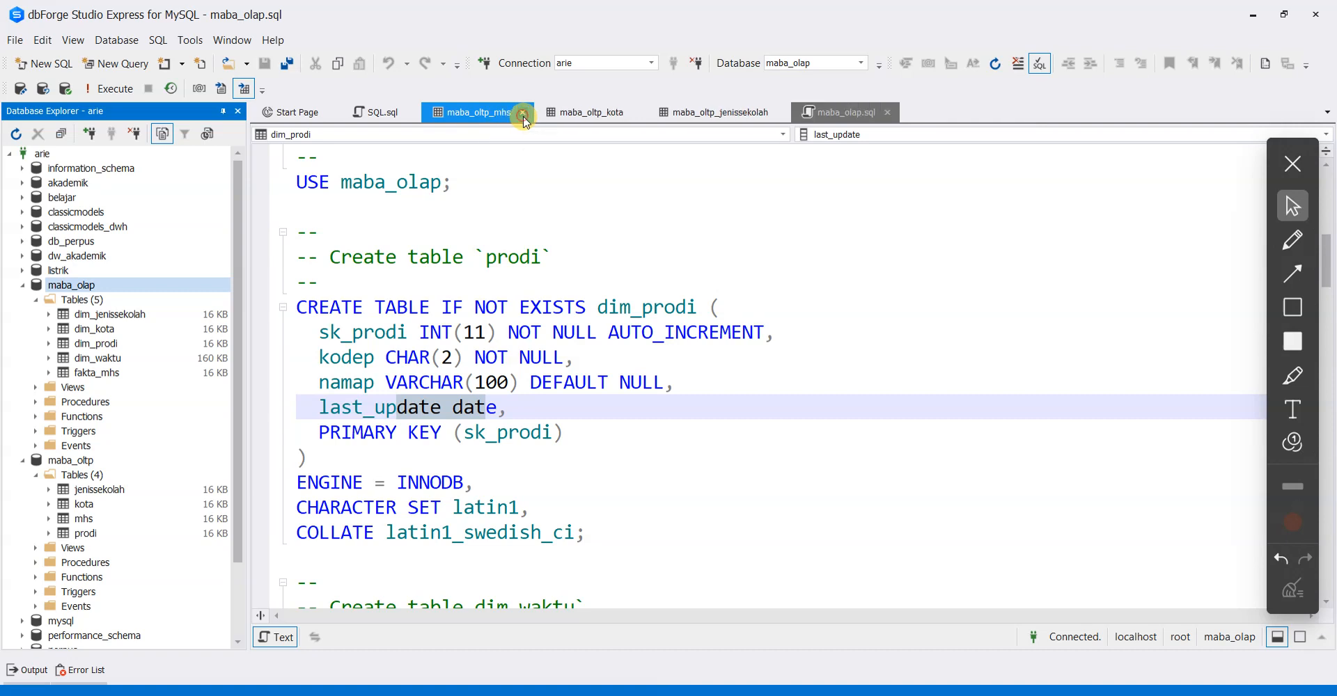
click(522, 114)
click(522, 113)
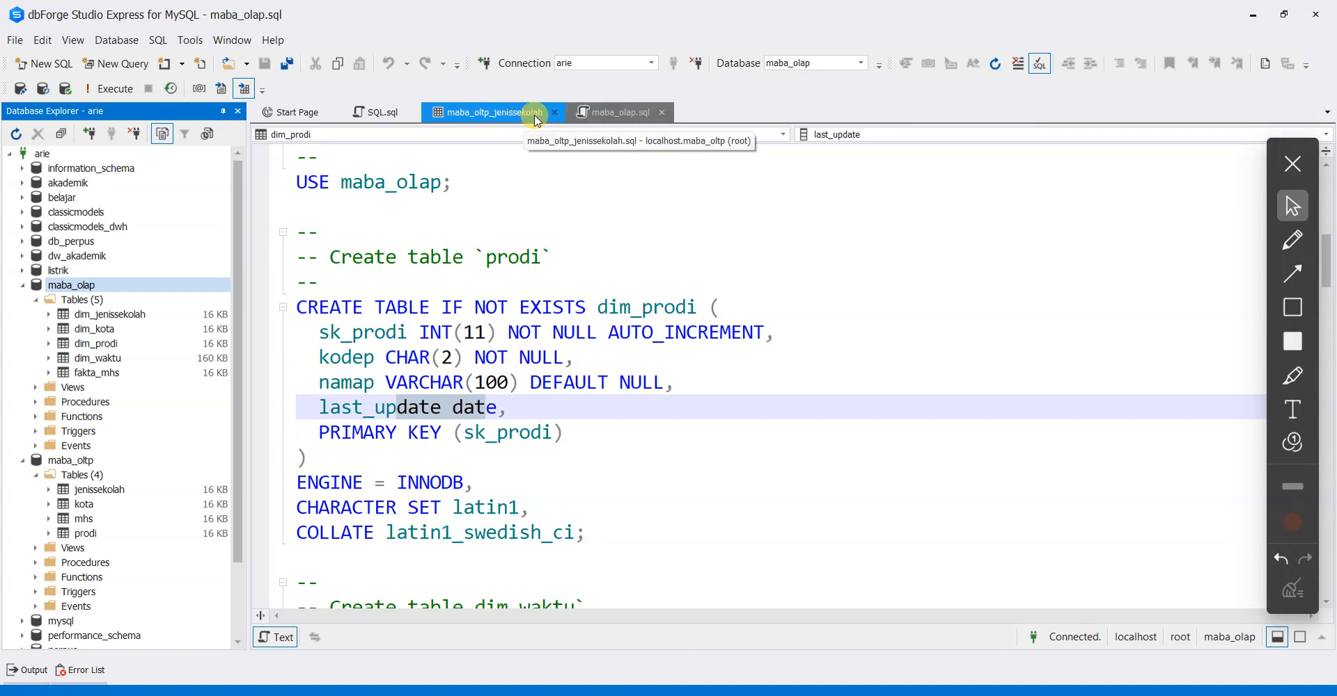
click(554, 114)
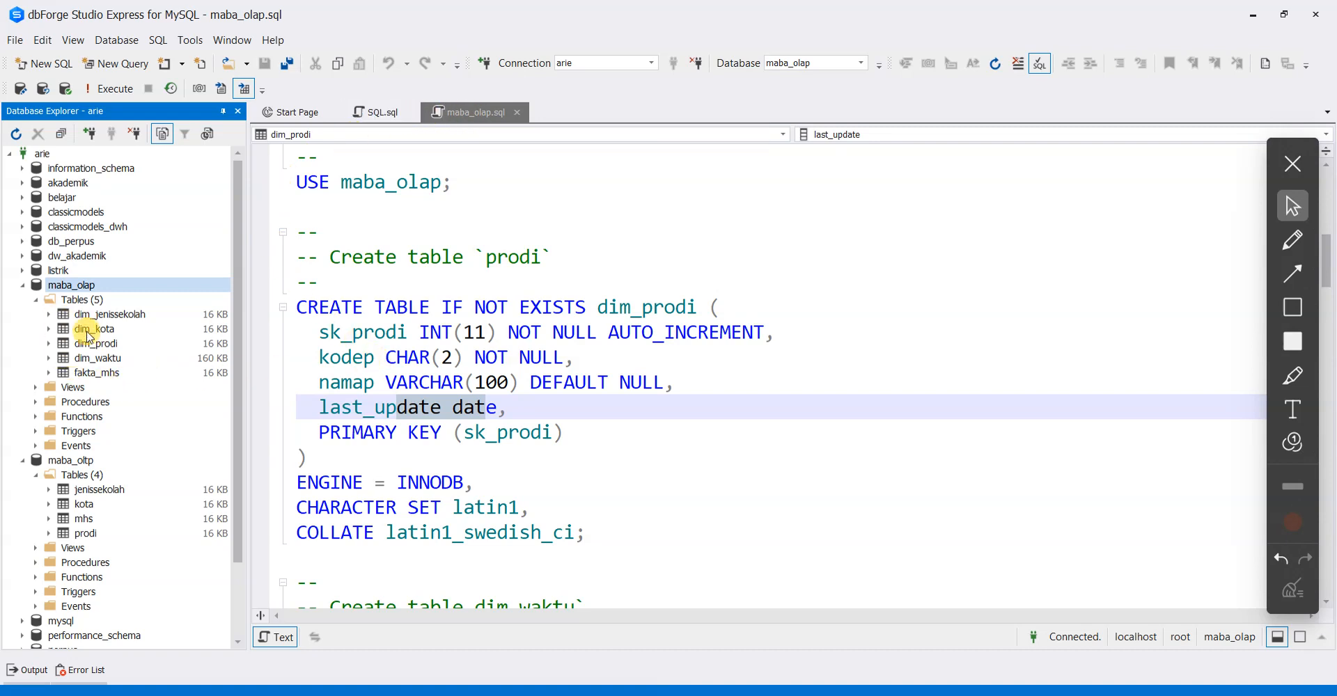
Retrieve the data of the dim_waktu table in maba_olap and examine its rows
click(94, 358)
right_click(94, 358)
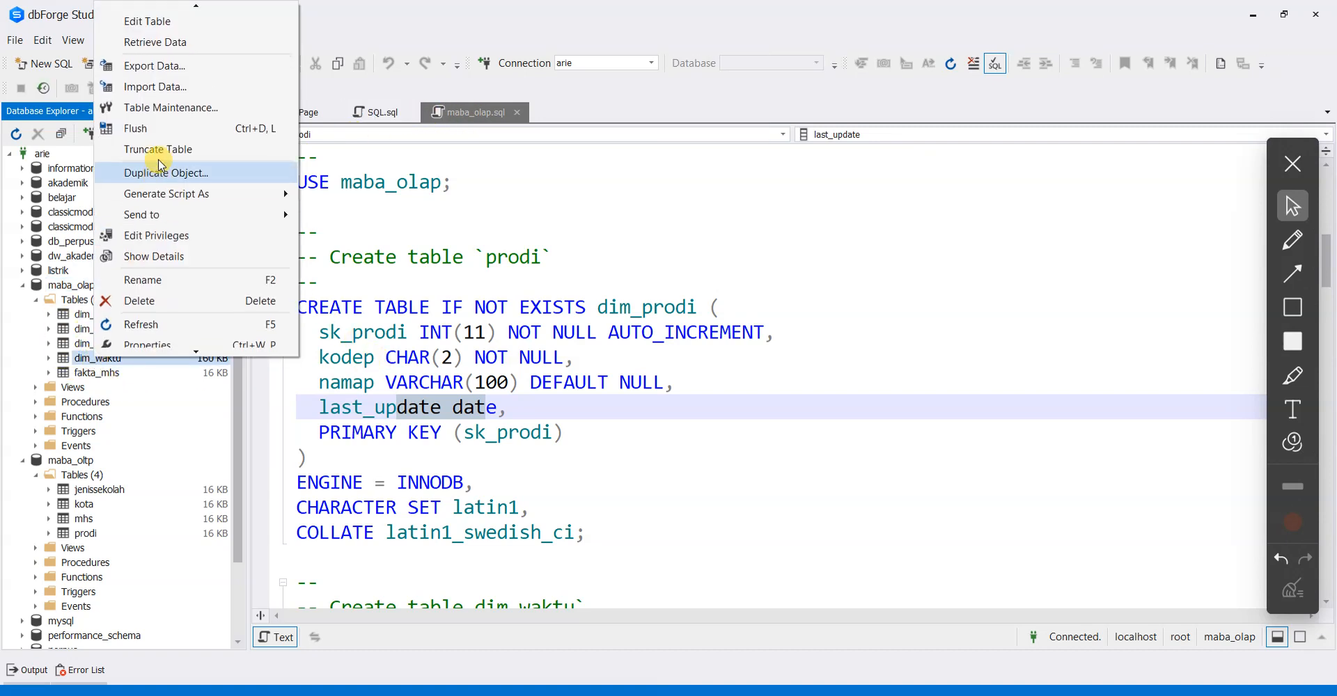
click(169, 43)
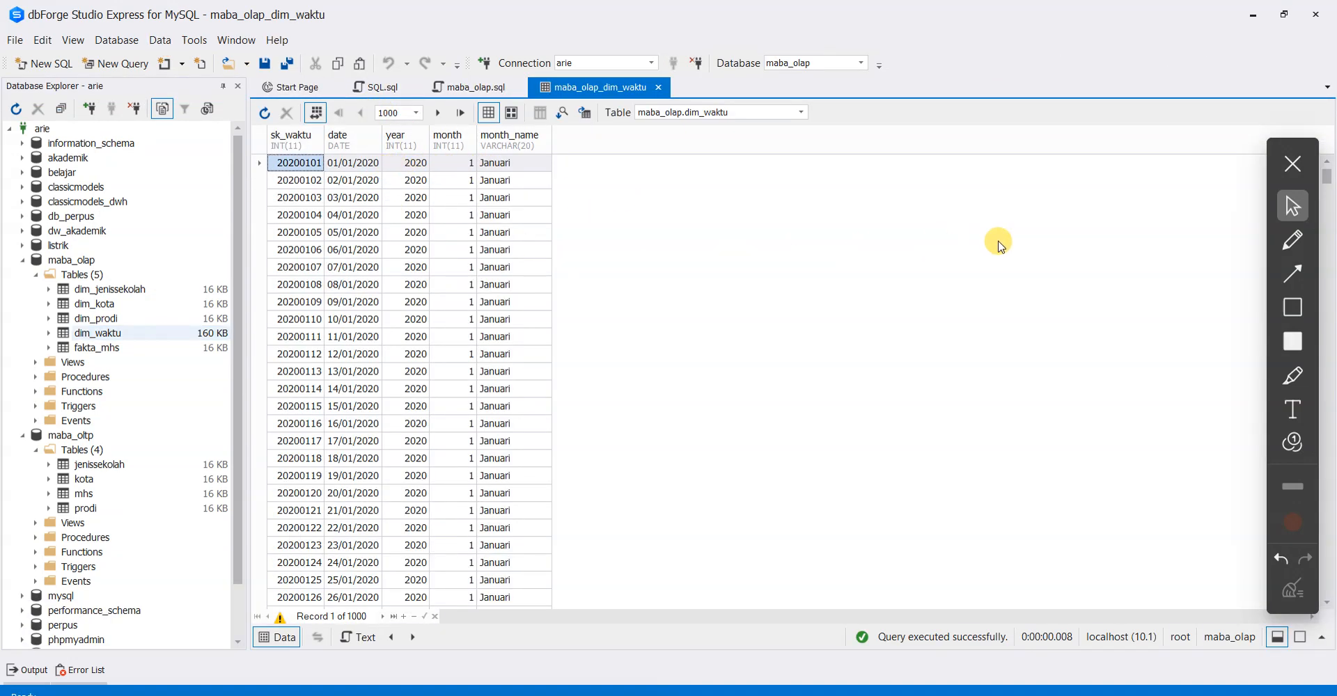
drag(1283, 148, 1230, 125)
drag(1327, 178, 1330, 598)
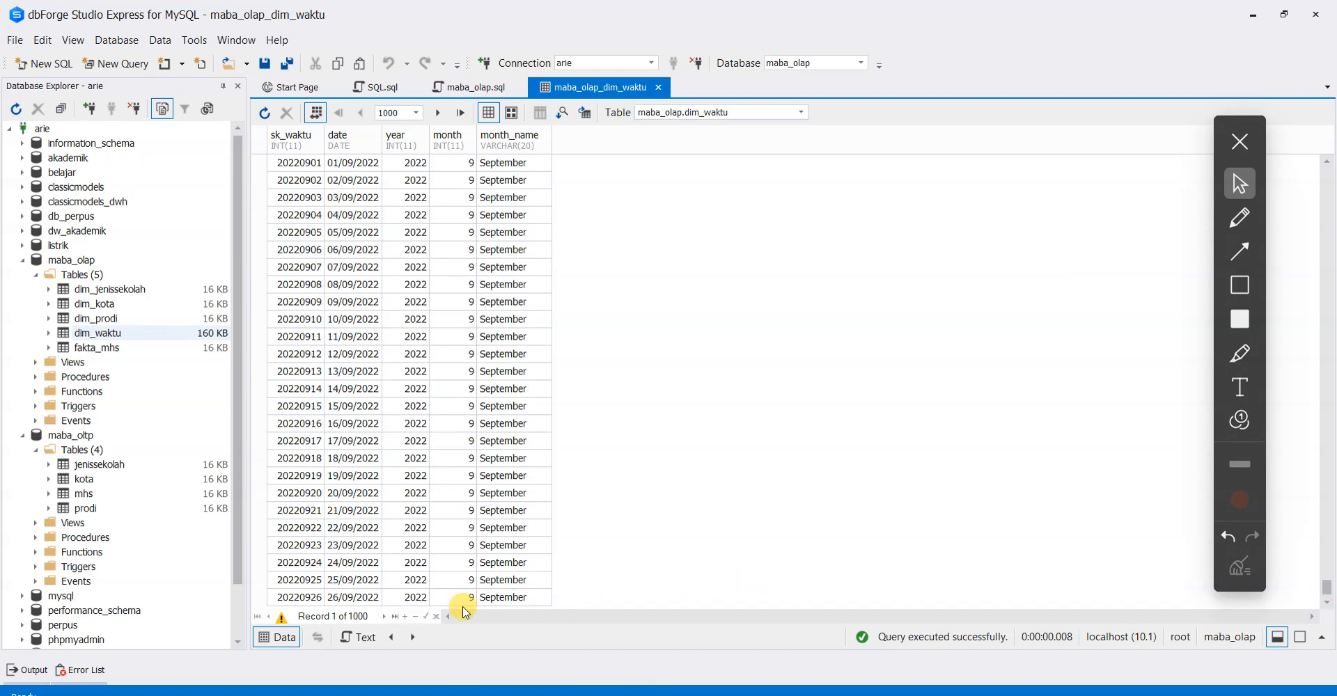
Display the query text alongside the dim_waktu rows and enlarge the data grid
click(414, 638)
scroll(540, 305, up, 1)
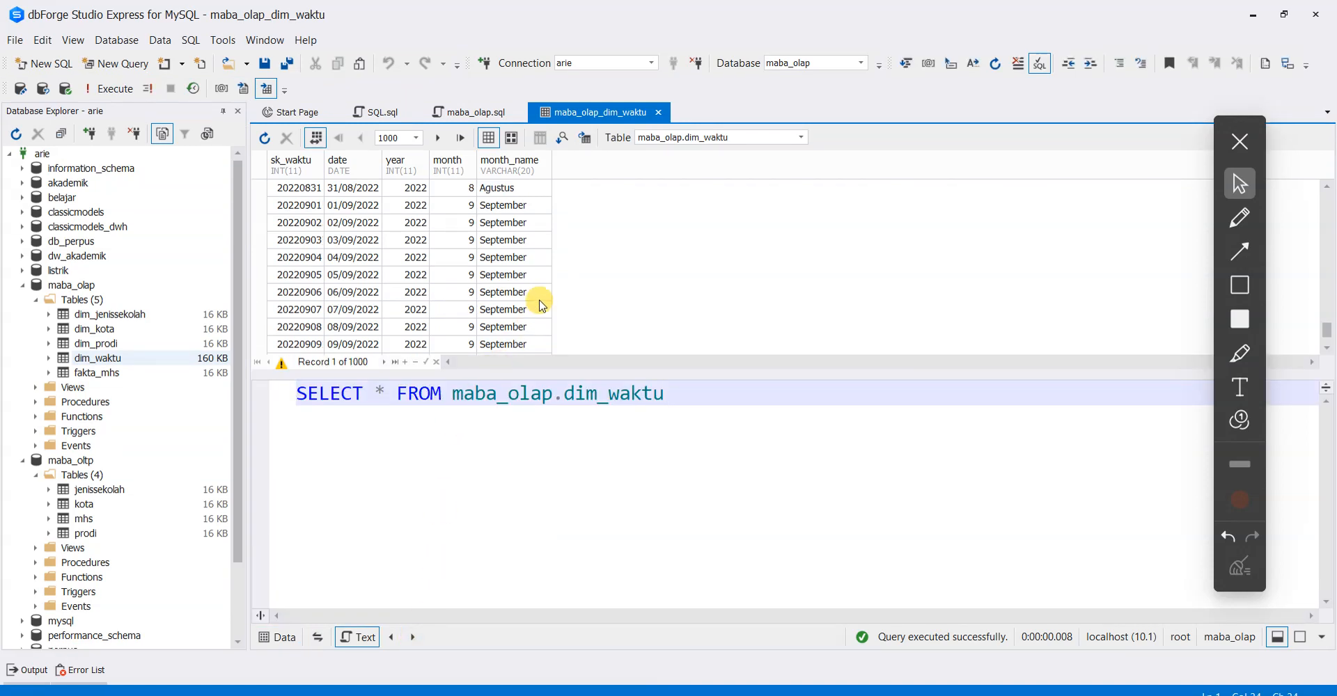
scroll(540, 305, down, 3)
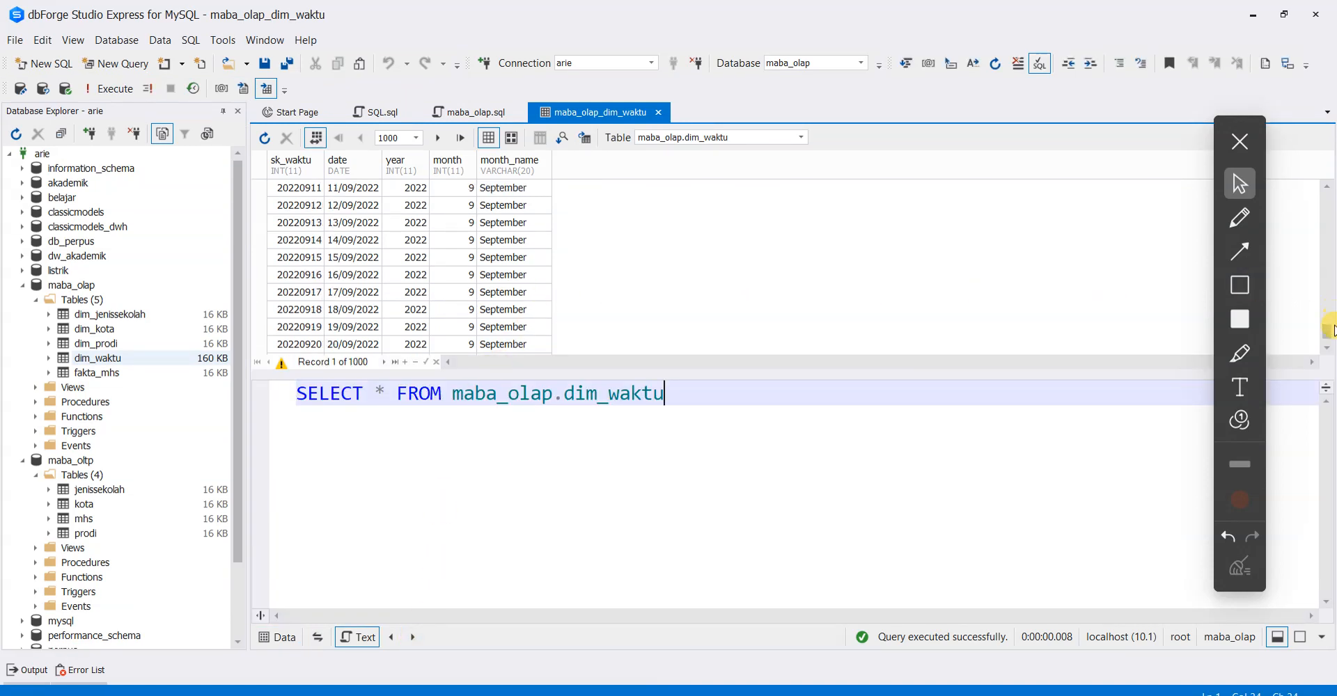
scroll(1329, 332, down, 2)
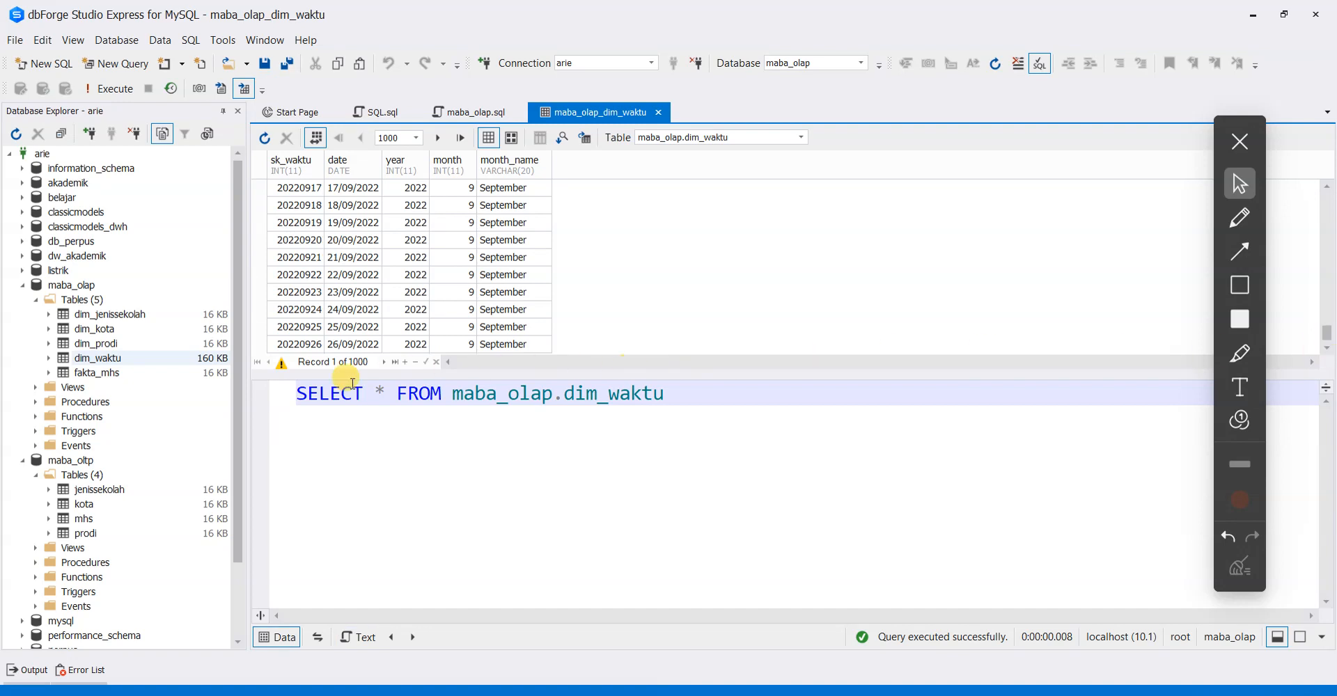
drag(917, 375, 937, 562)
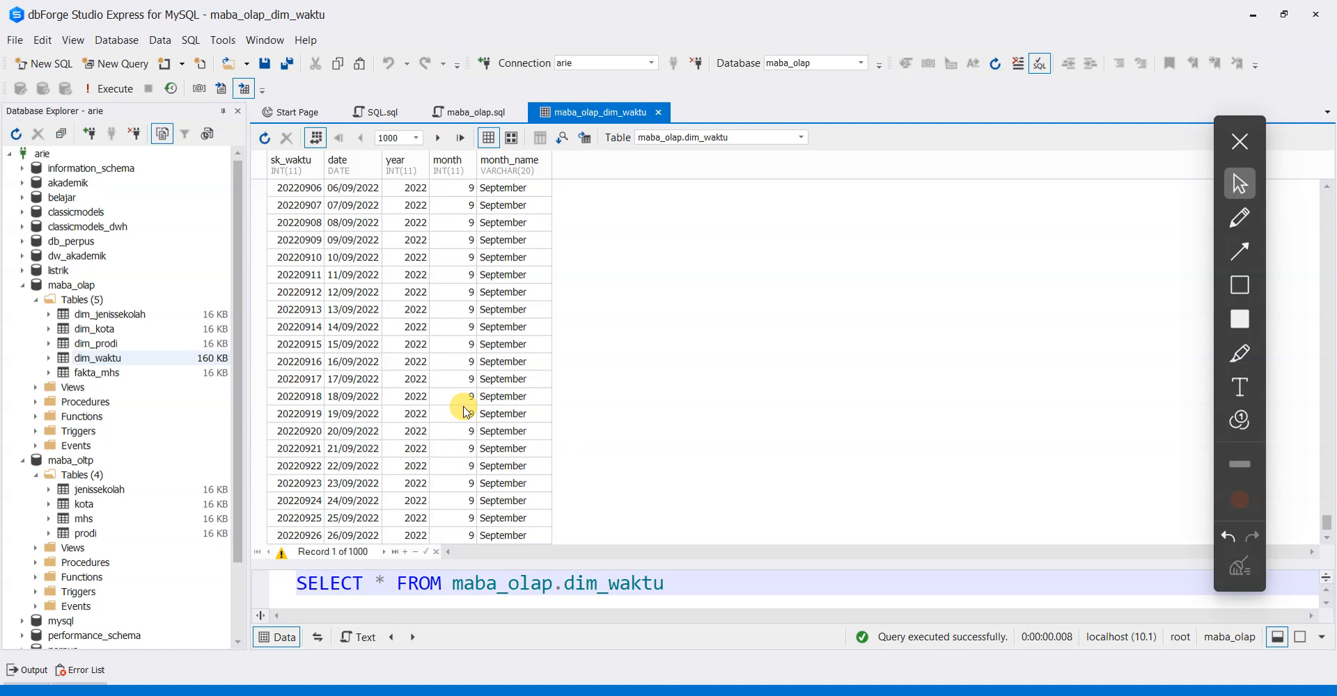
Step forward through the dim_waktu records and jump to the last record of the loaded page
click(384, 552)
click(385, 552)
click(385, 552)
click(385, 552)
click(385, 552)
click(385, 552)
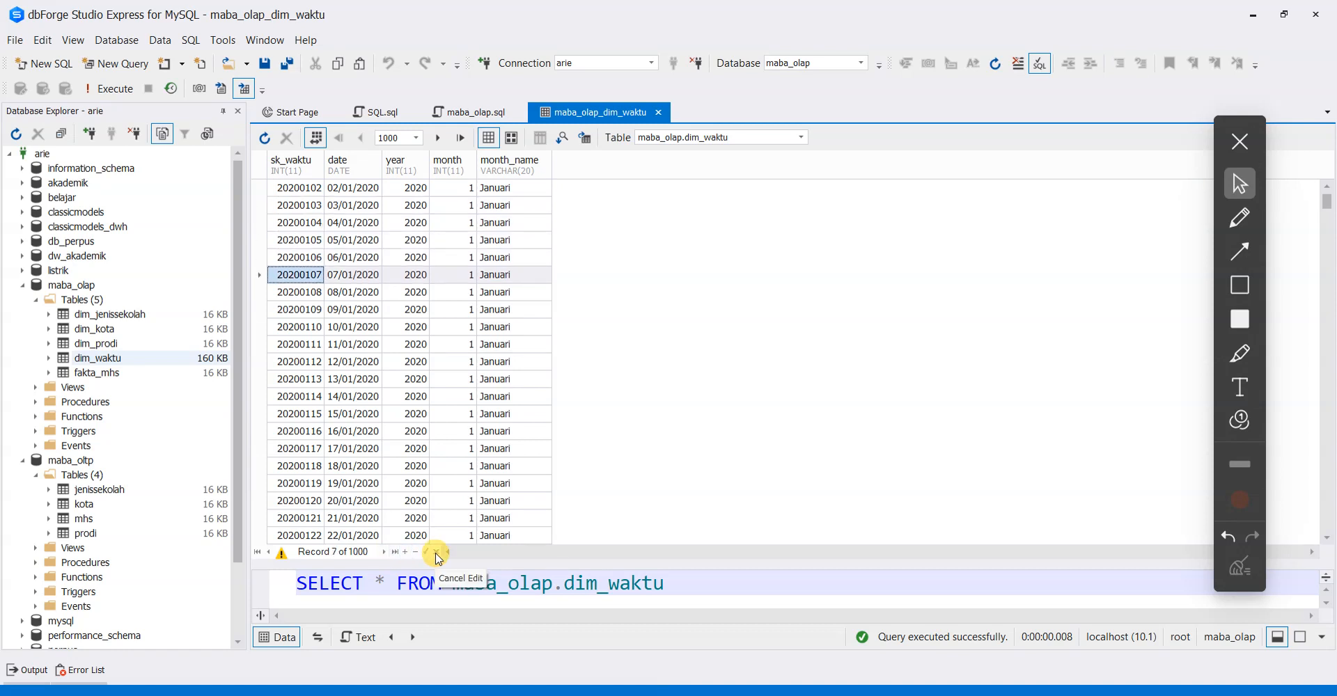
click(395, 552)
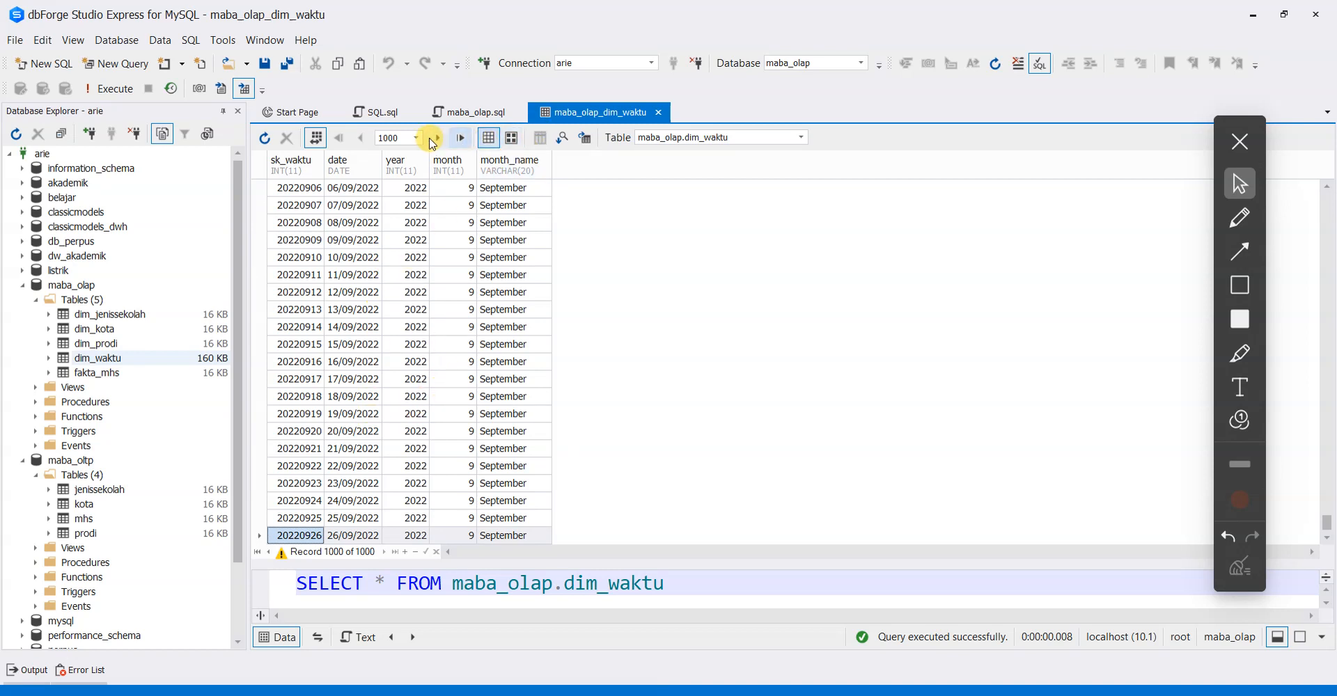
Load the last page of dim_waktu rows in the data grid
click(1239, 217)
mouse_move(404, 122)
mouse_down()
mouse_move(341, 150)
mouse_move(445, 146)
mouse_move(449, 125)
mouse_up()
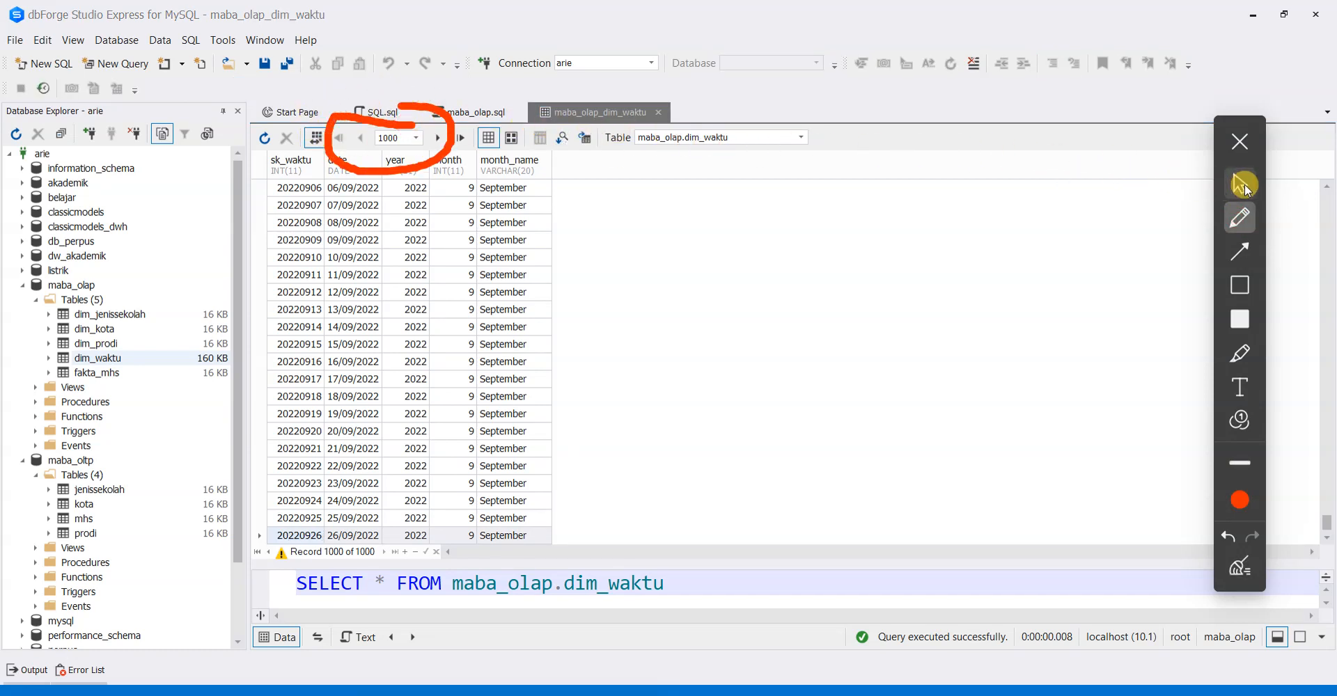
click(1240, 564)
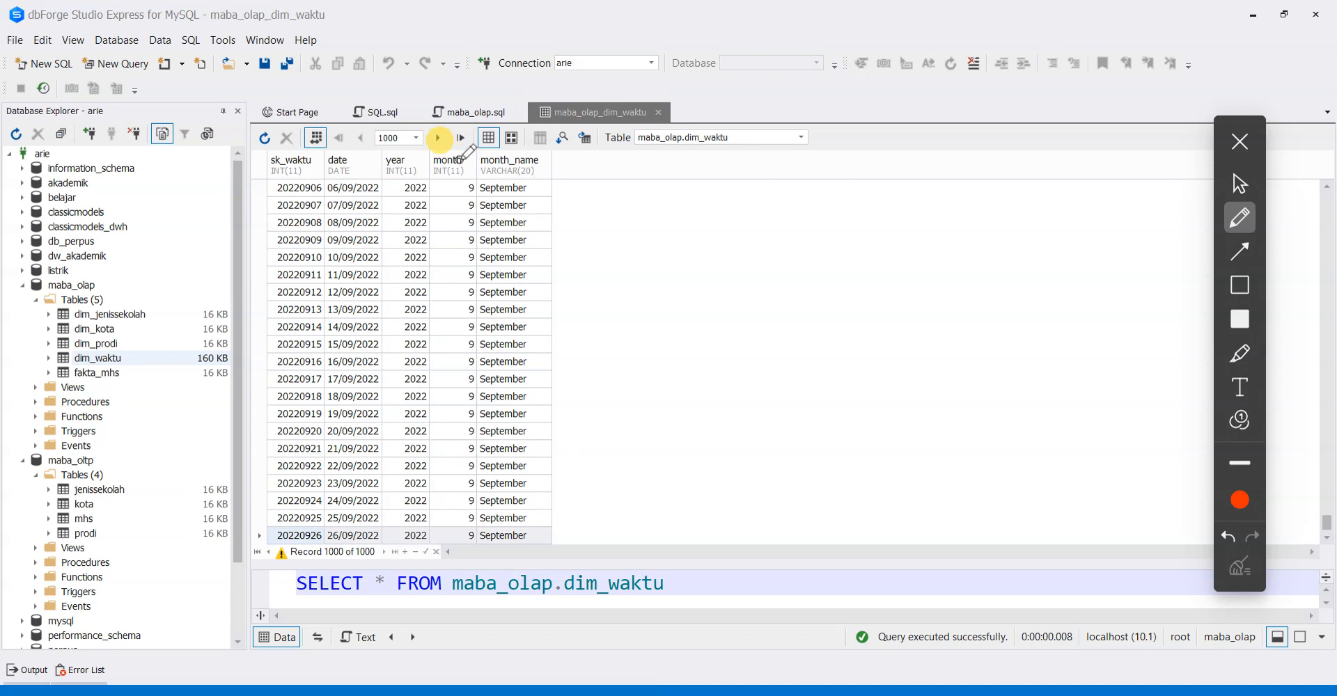
click(1239, 183)
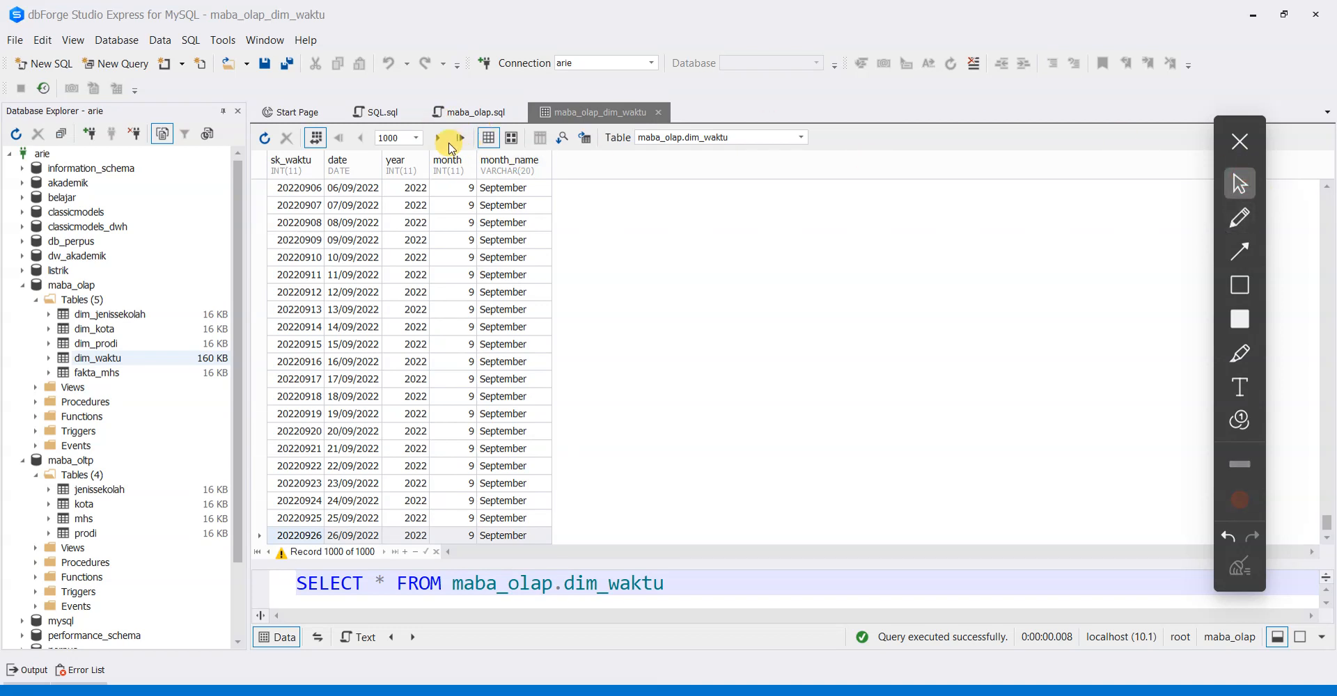
click(462, 139)
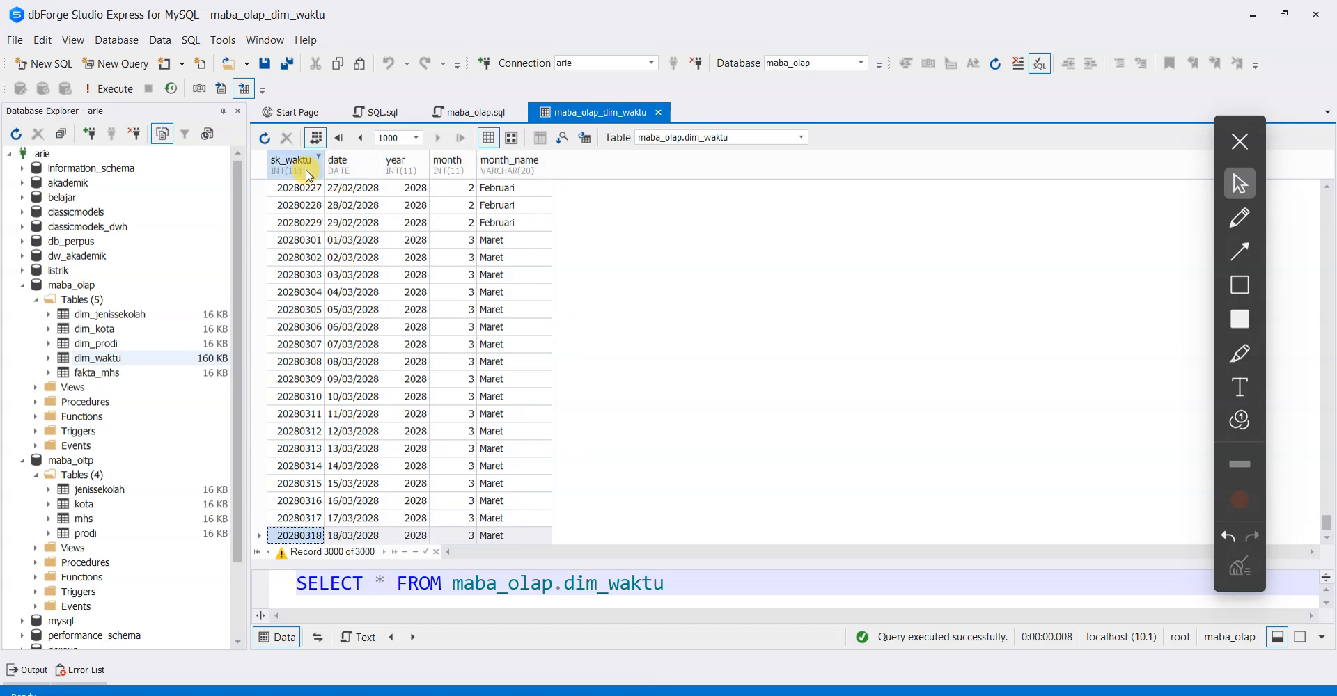
Locate the dim_waktu table definition in maba_olap.sql and highlight the type and constraints of the sk_waktu column
click(438, 110)
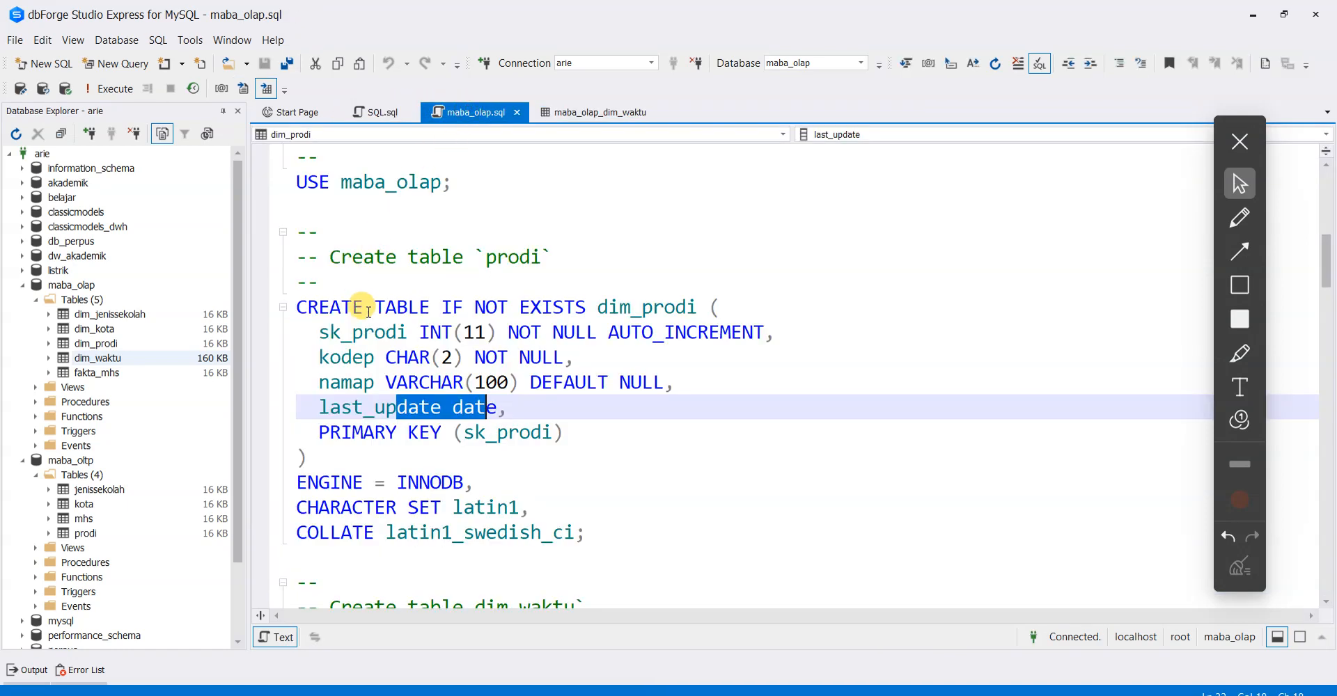
scroll(439, 336, up, 5)
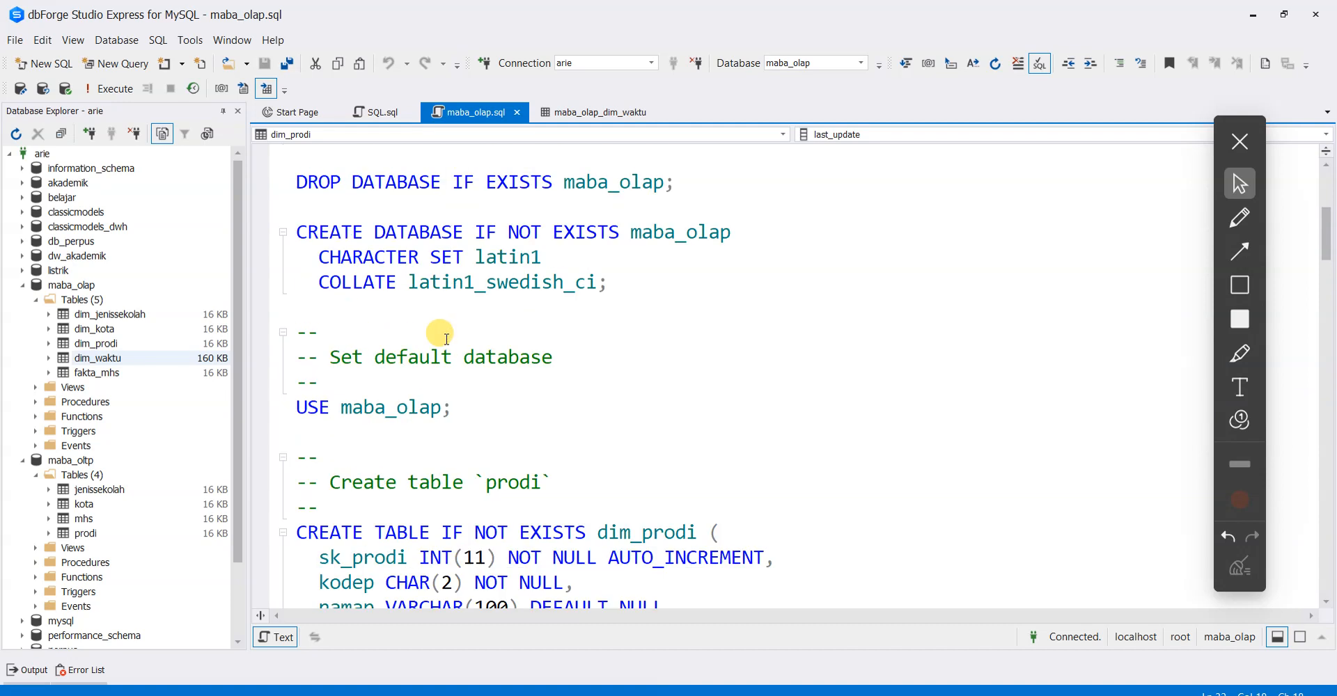
scroll(446, 337, down, 8)
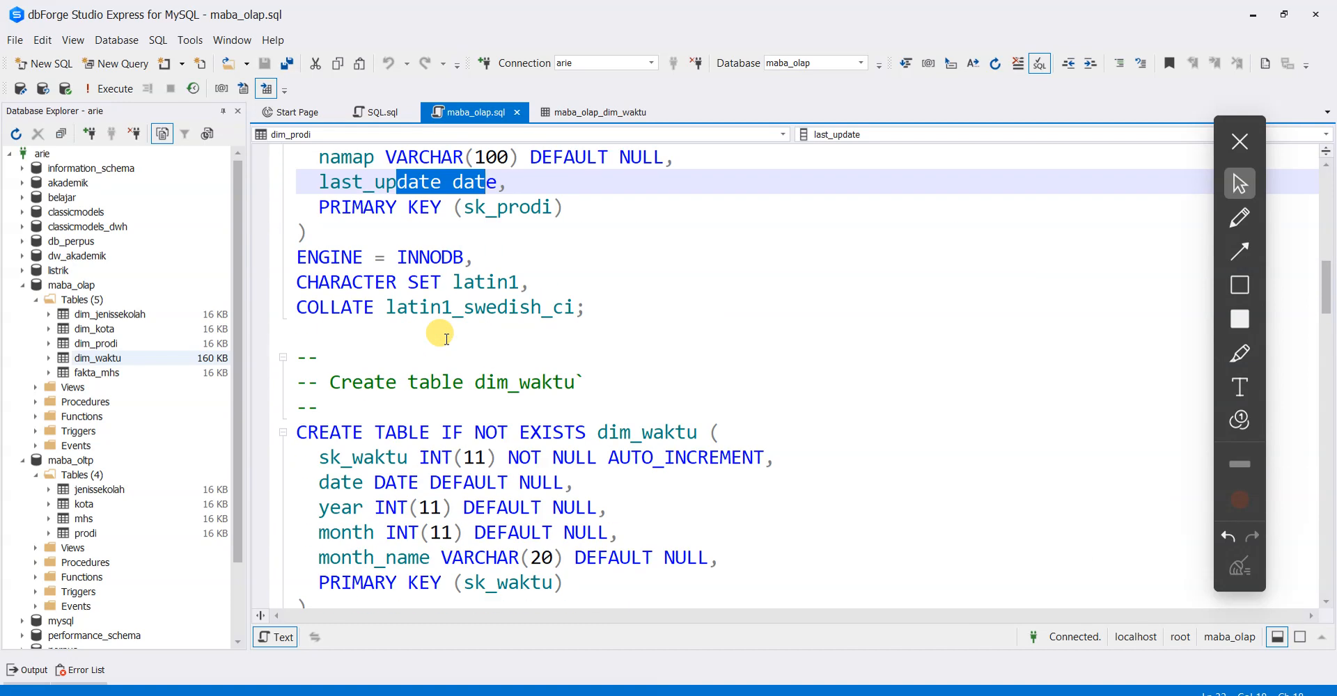
scroll(444, 339, down, 1)
drag(426, 382, 781, 380)
drag(427, 383, 769, 376)
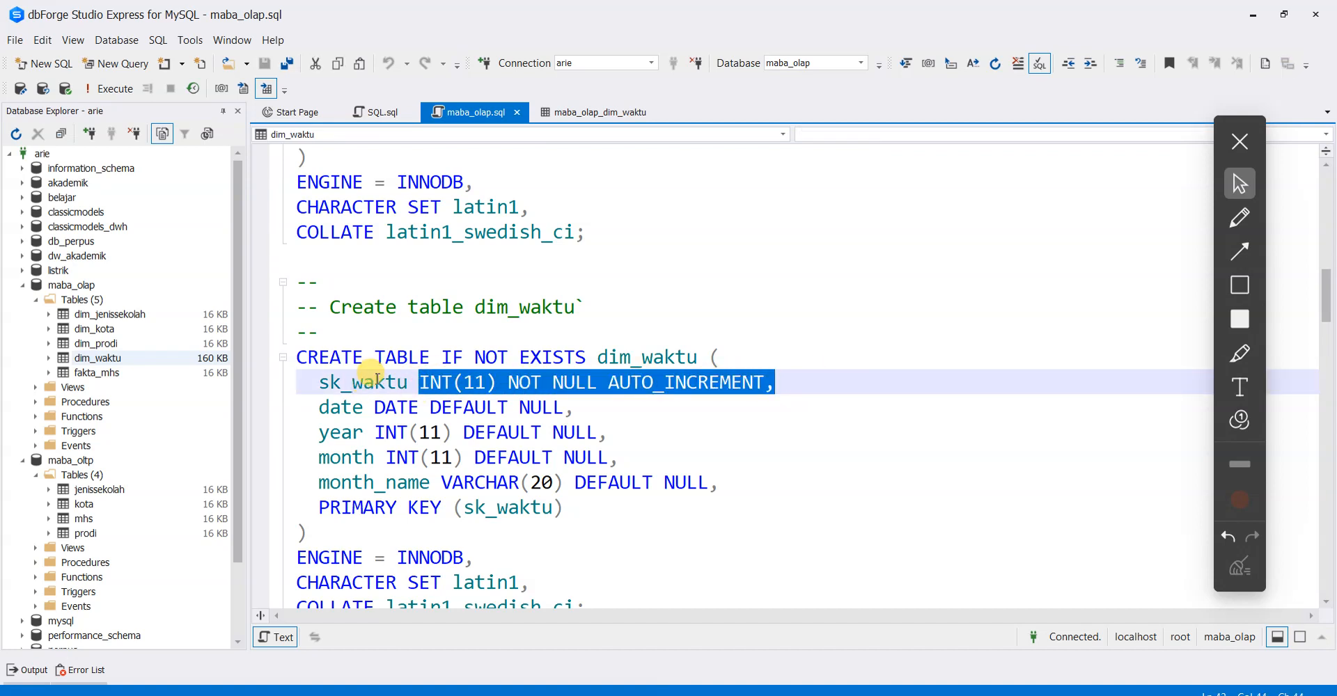
Examine the sk_waktu column line by highlighting its name, its INT(11) type and its NOT NULL AUTO_INCREMENT attributes
drag(321, 382, 408, 382)
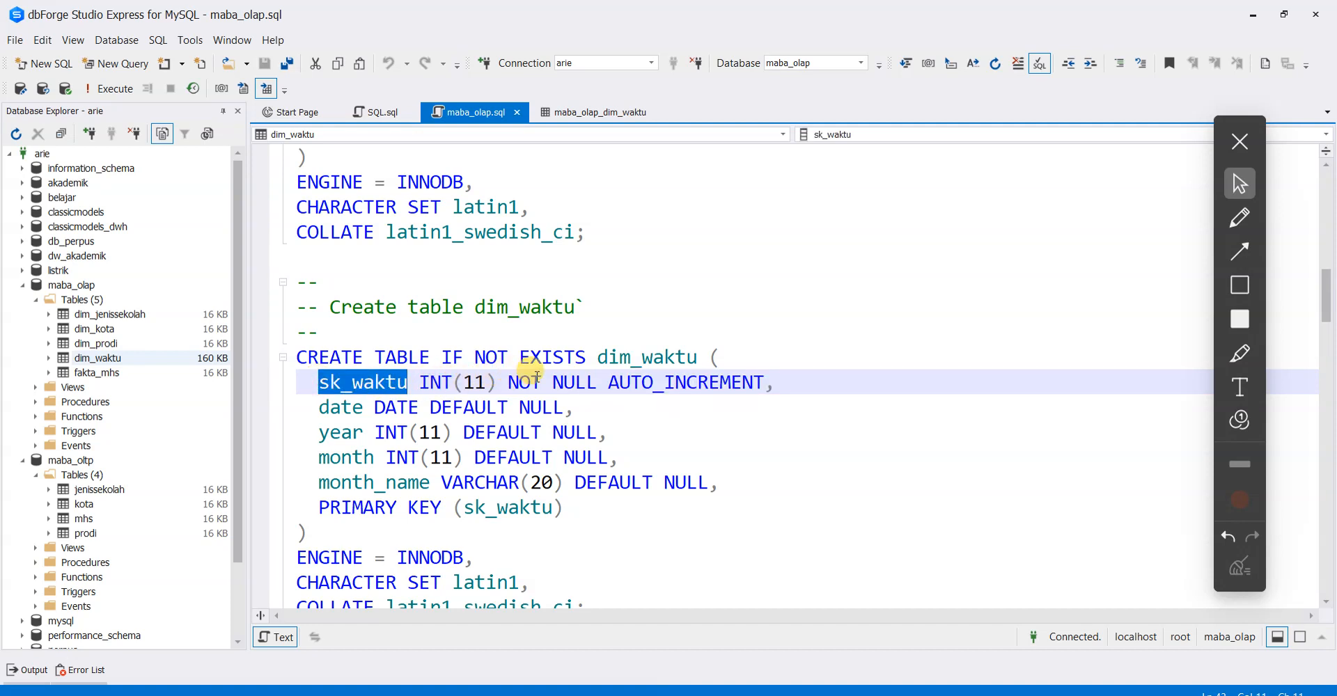
drag(596, 382, 791, 381)
click(498, 382)
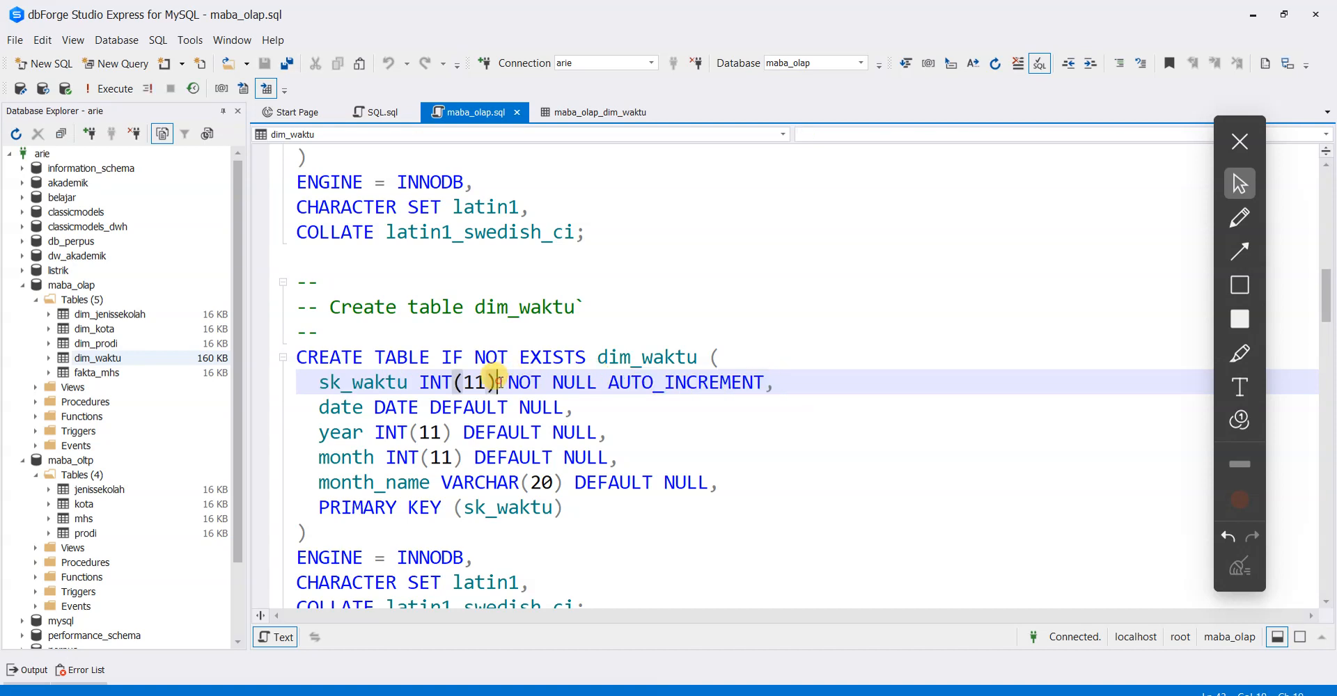
drag(499, 382, 293, 394)
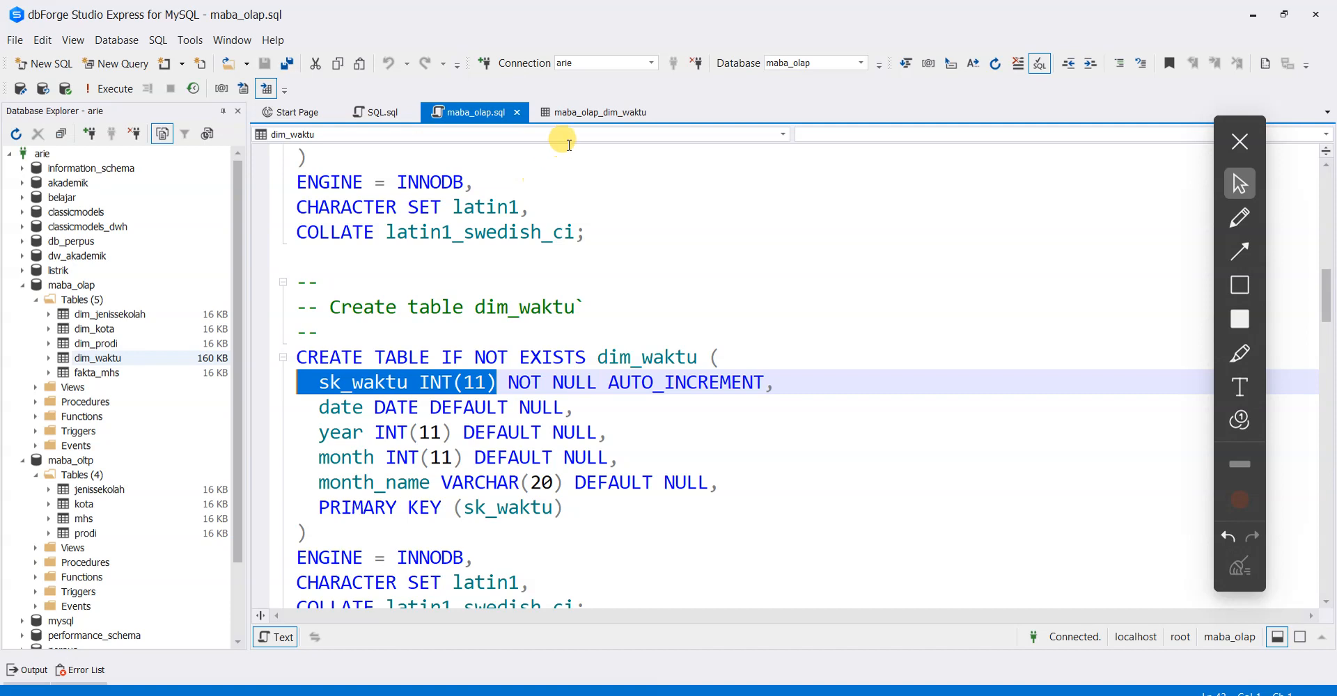
drag(507, 382, 742, 382)
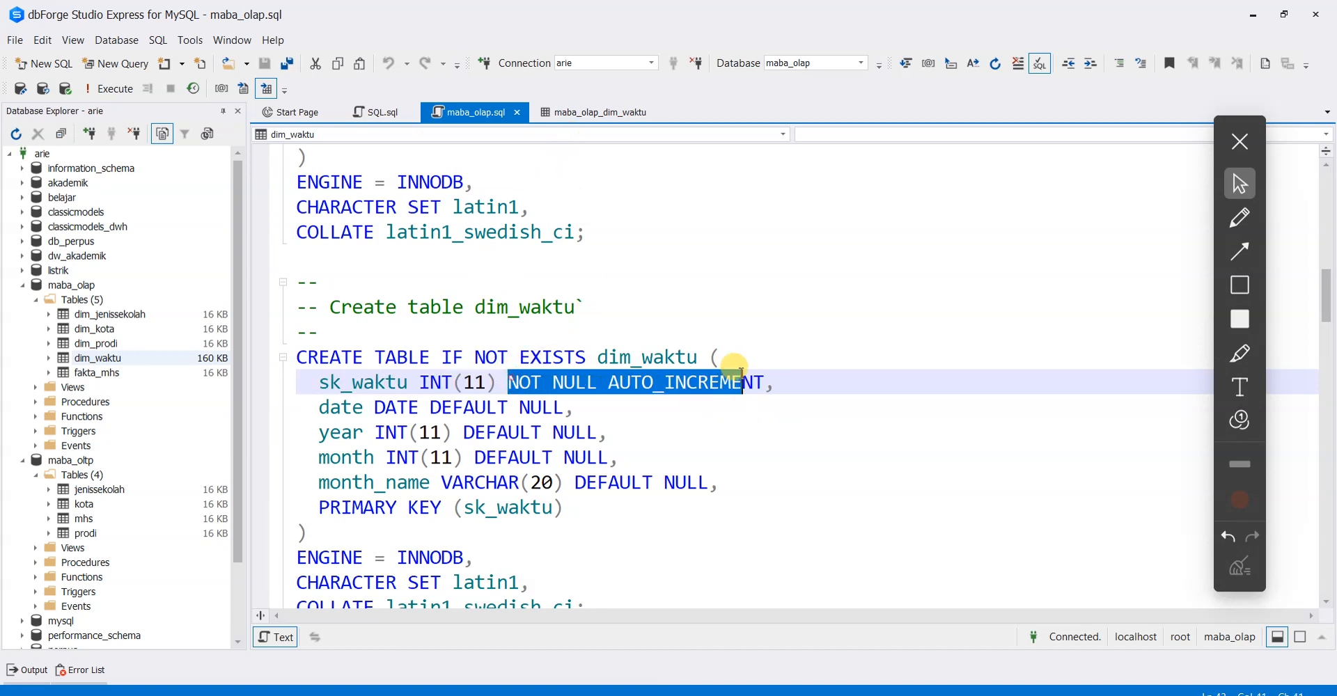
Return to the dim_waktu rows, switch to Spoon, highlight the sk formula in the SK step's script, and close it without changes
click(590, 119)
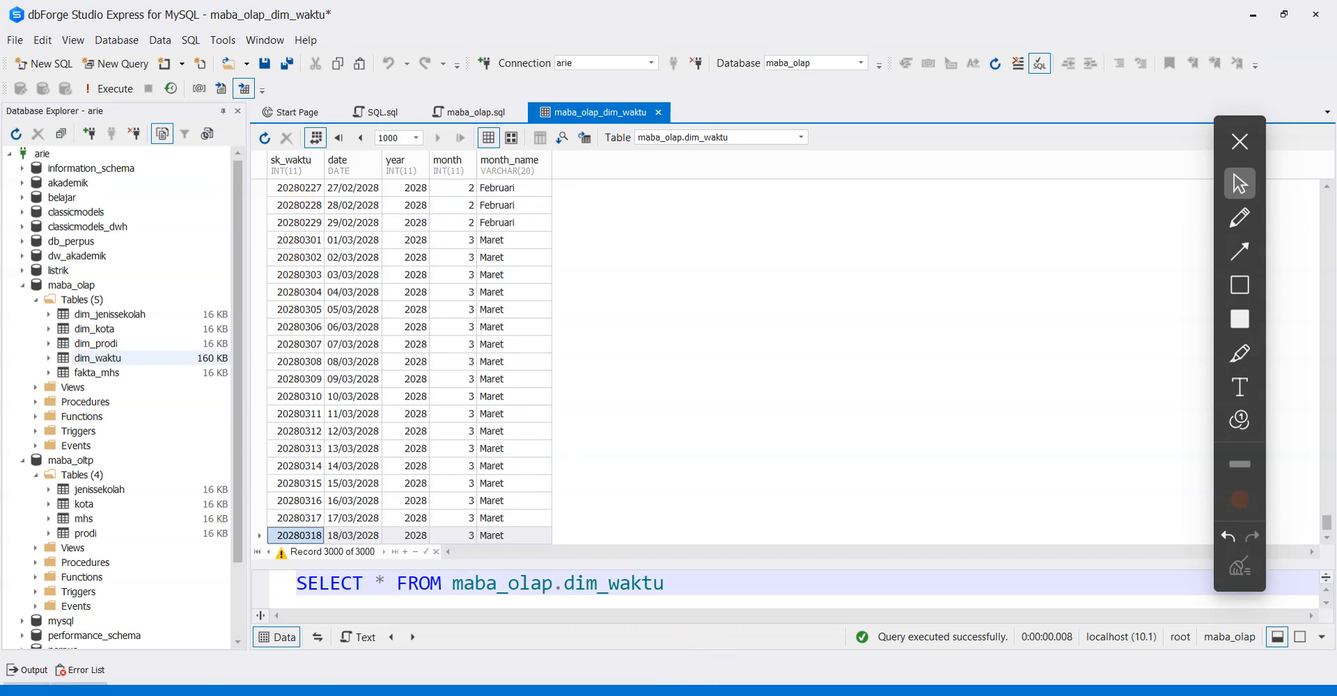
click(751, 586)
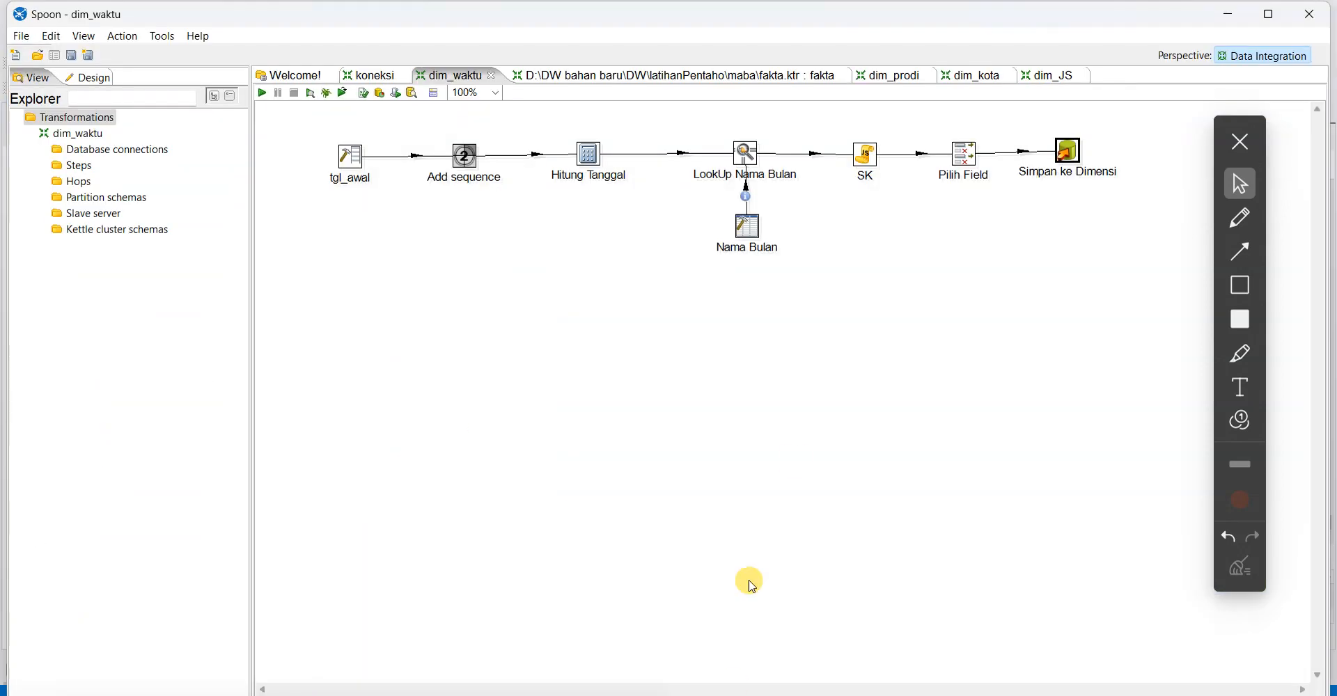
double_click(865, 155)
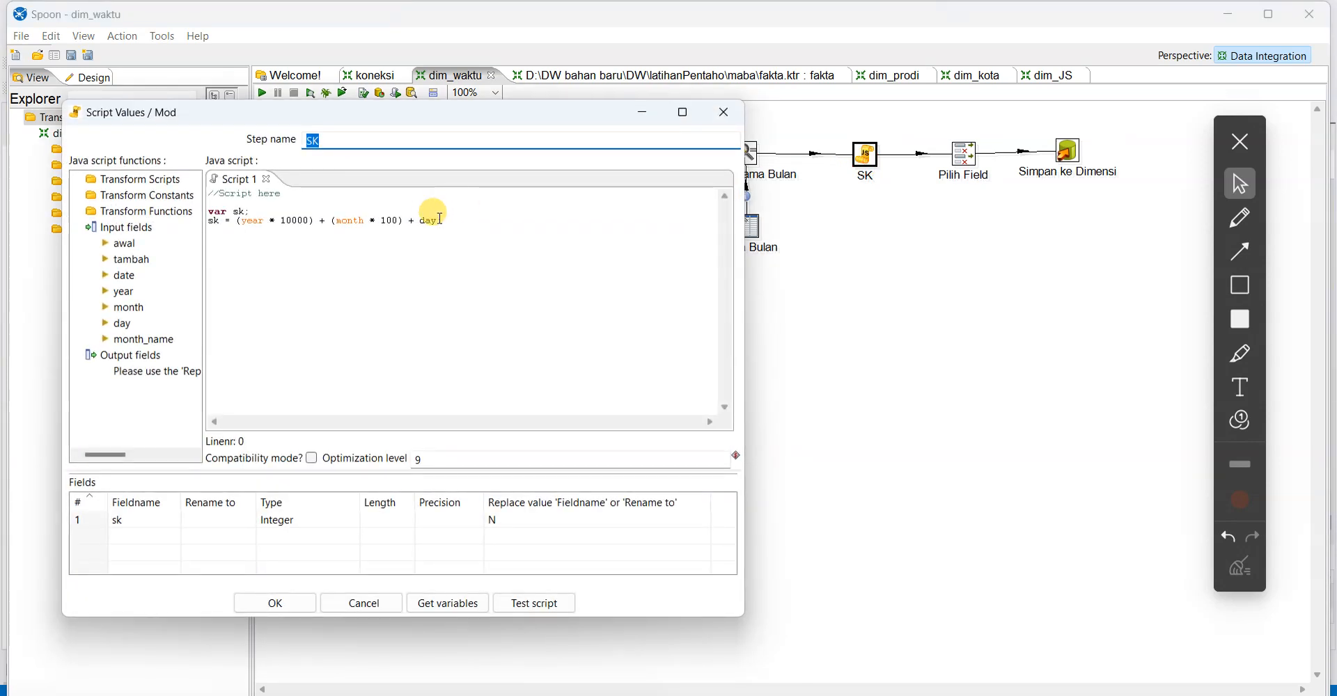
drag(439, 220, 209, 220)
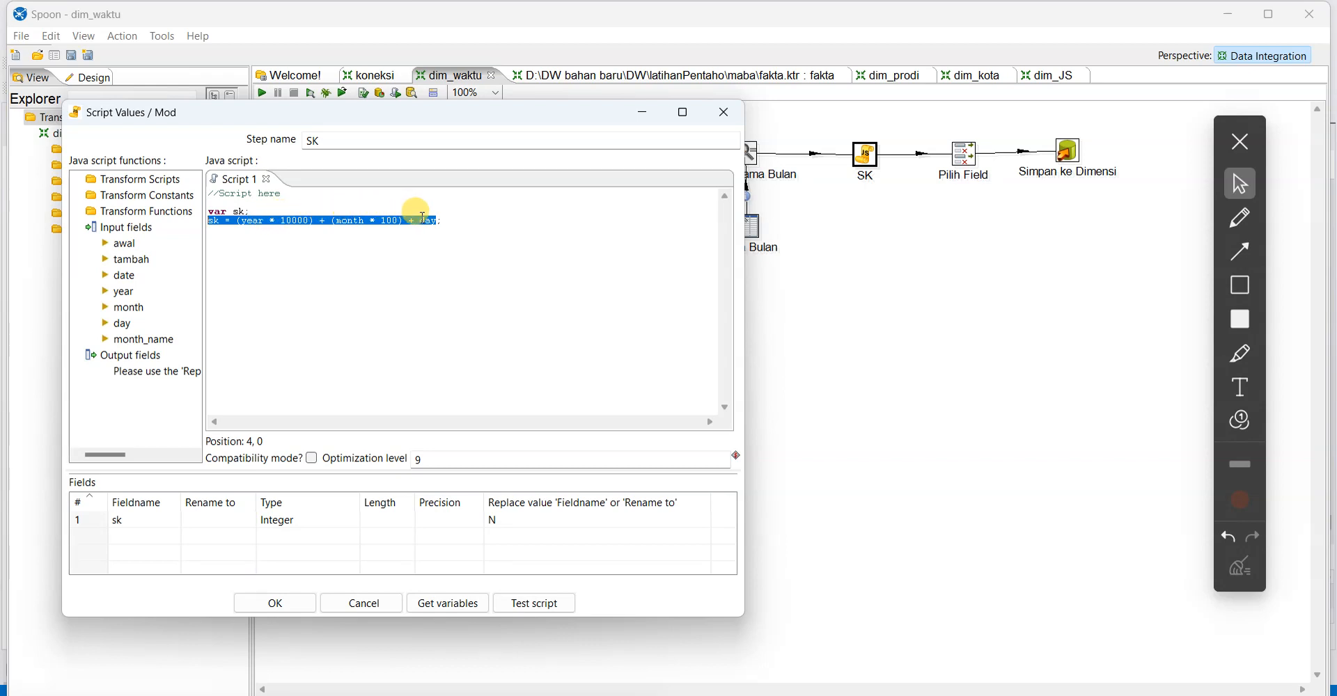
click(371, 604)
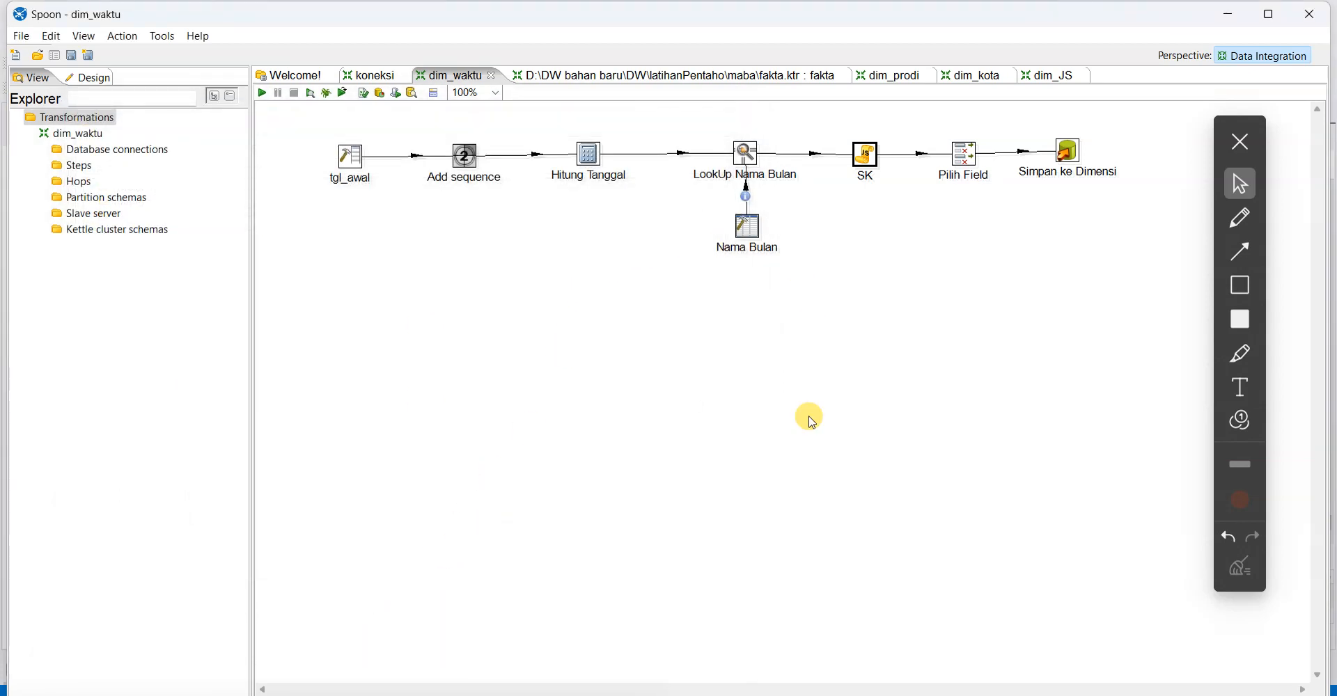
Compare the dim_waktu rows in dbForge Studio with the SK script formula in Spoon, closing the script without changes
click(728, 662)
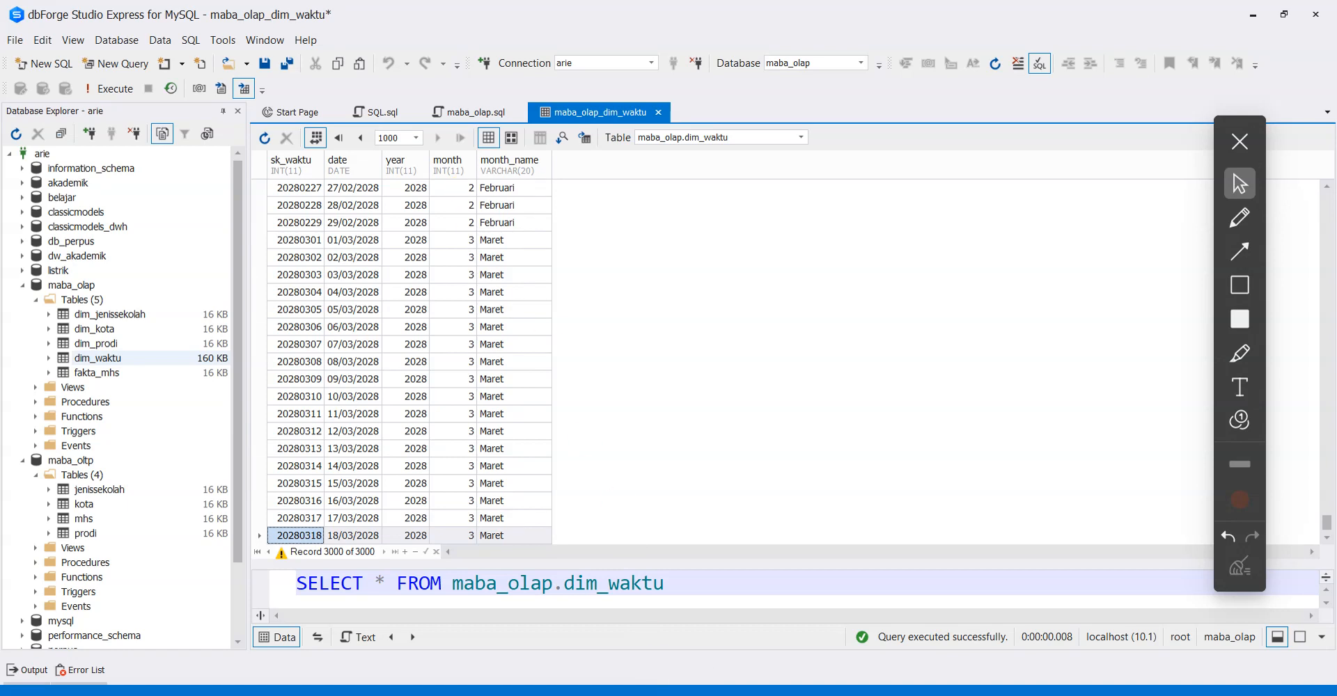
click(445, 695)
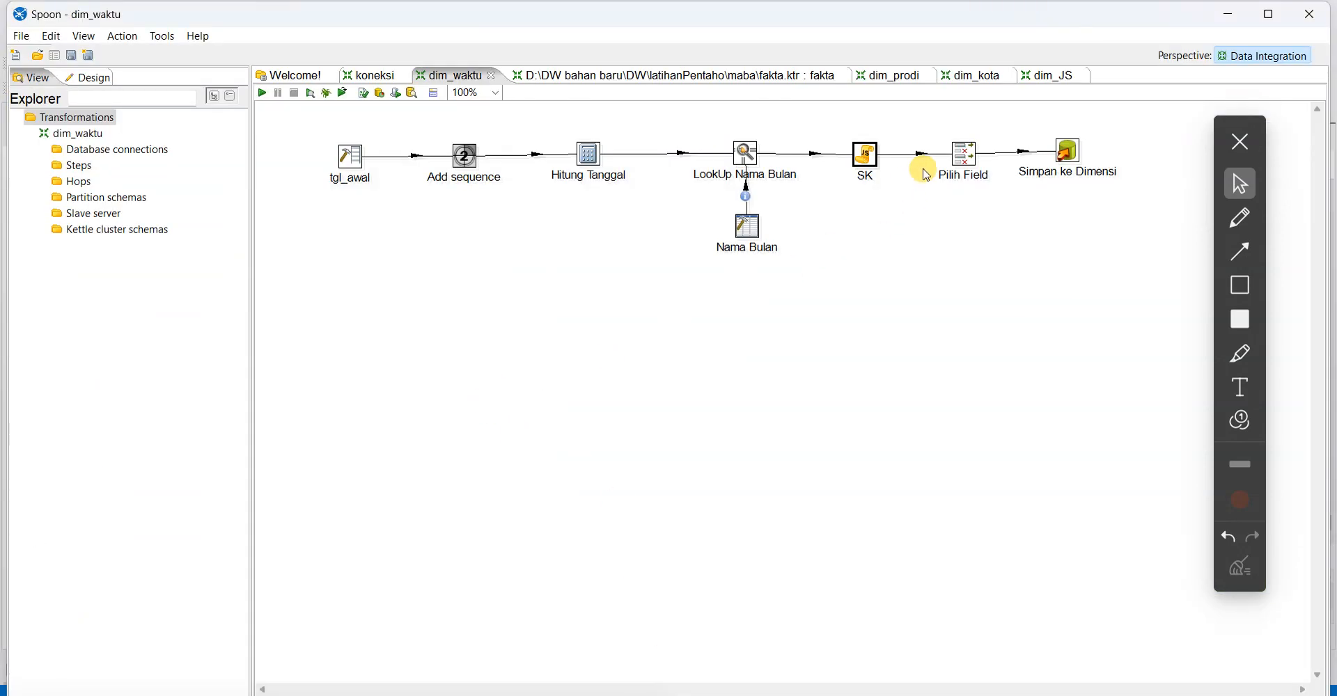
double_click(865, 158)
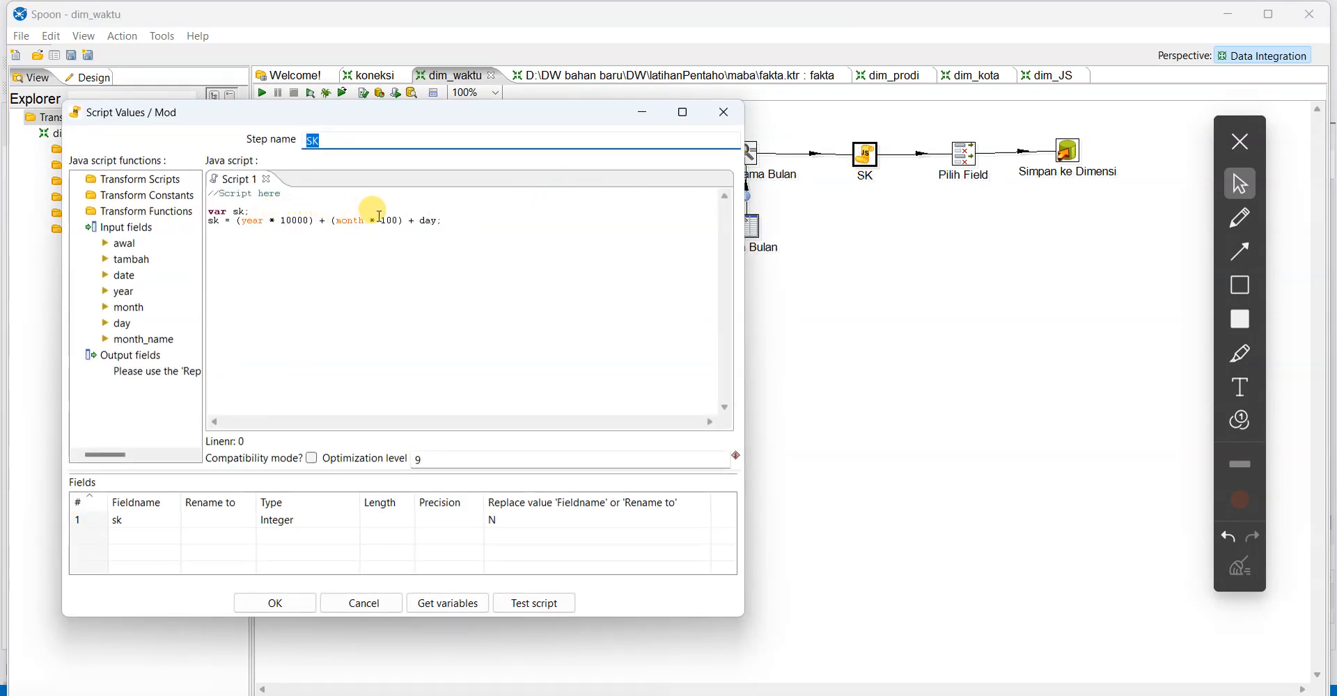
click(379, 602)
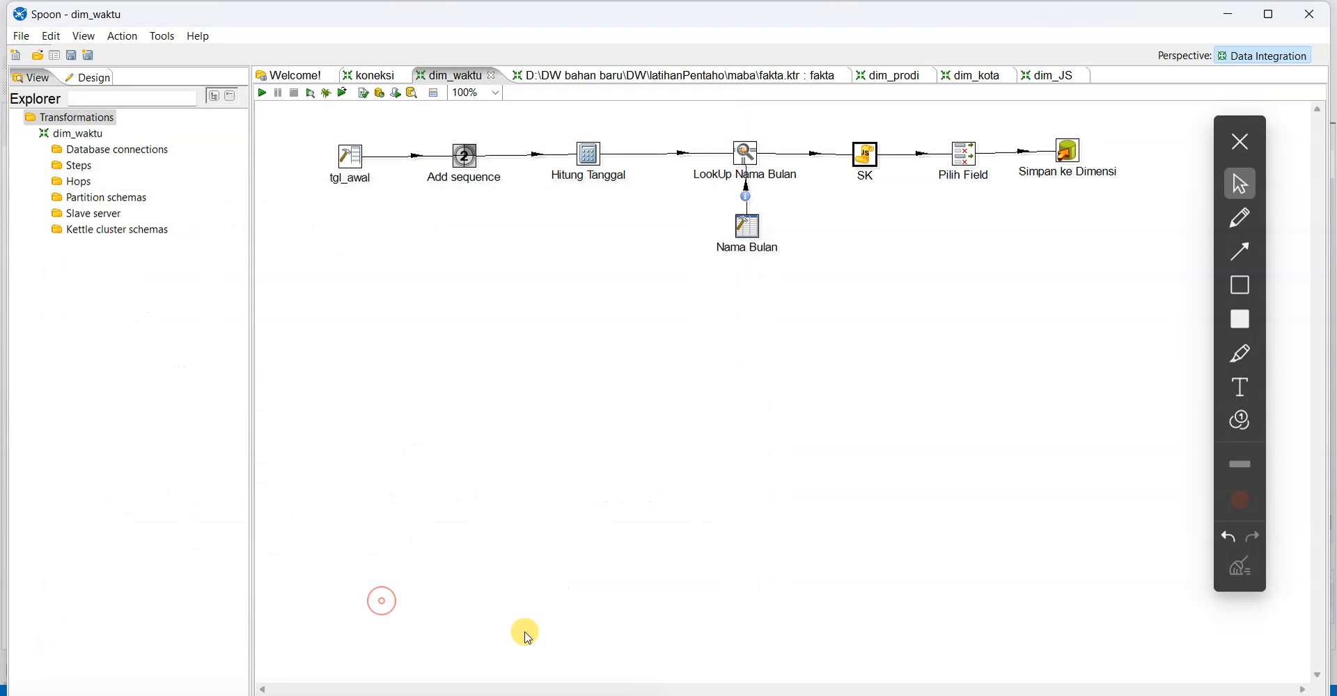
click(706, 693)
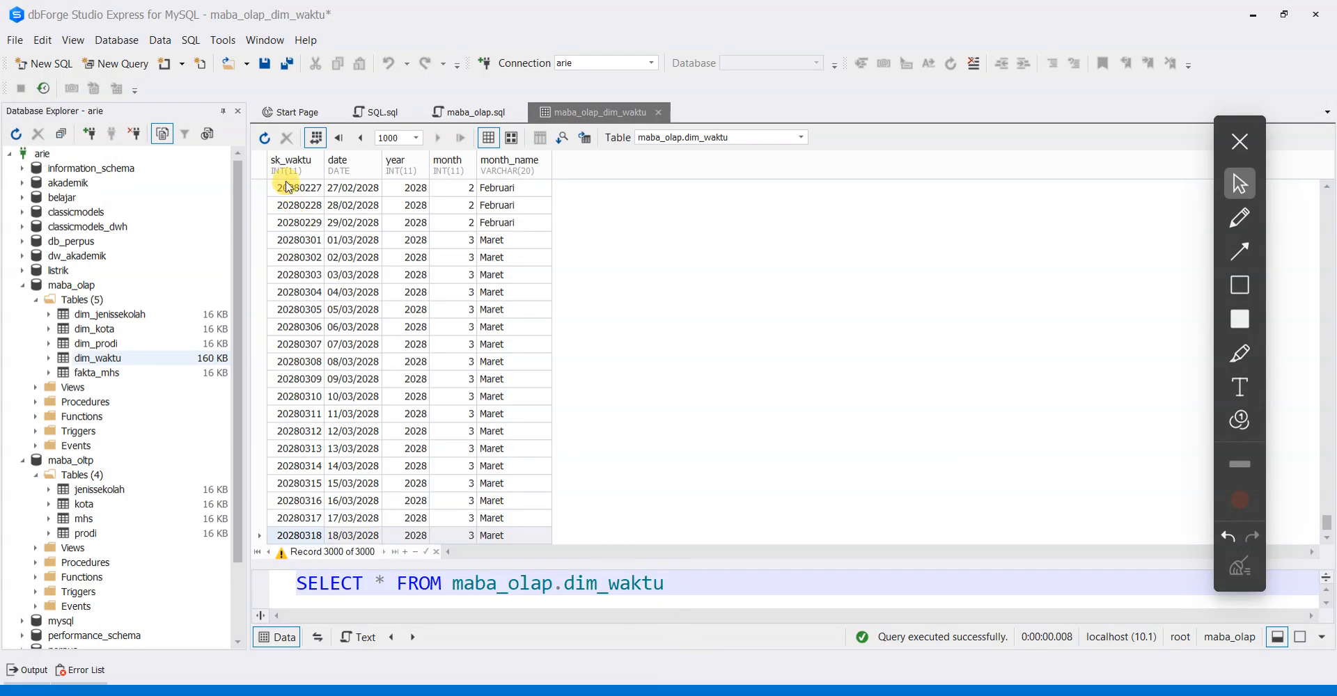
Select the dim_waktu row dated 27/02/2028, switch to Spoon, and move the Simpan ke Dimensi step slightly along the canvas
click(284, 188)
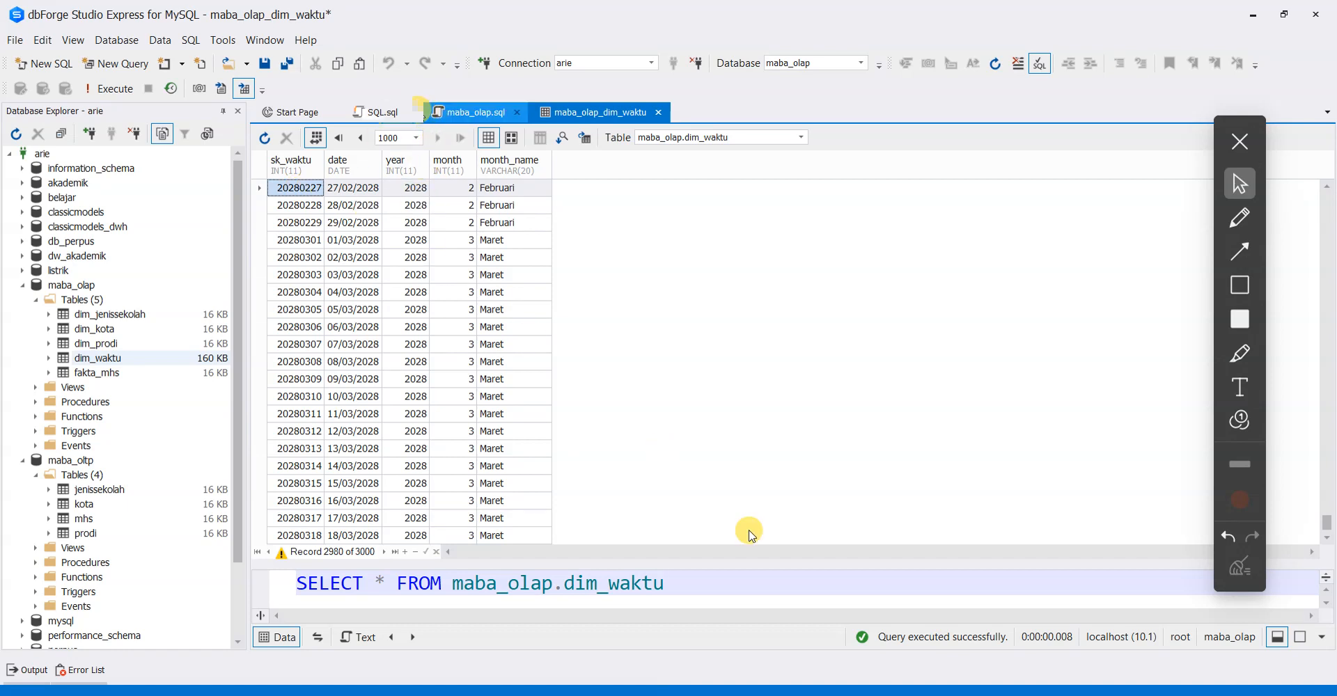
click(725, 695)
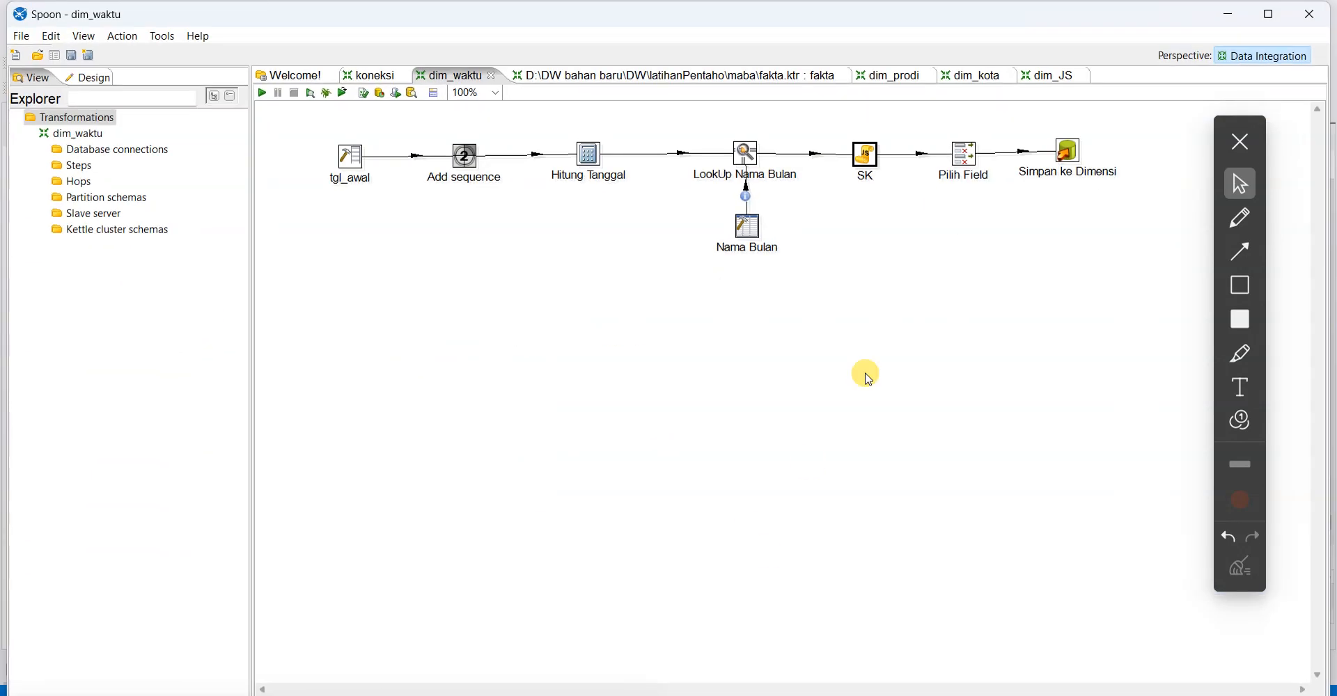
drag(1058, 149, 1091, 165)
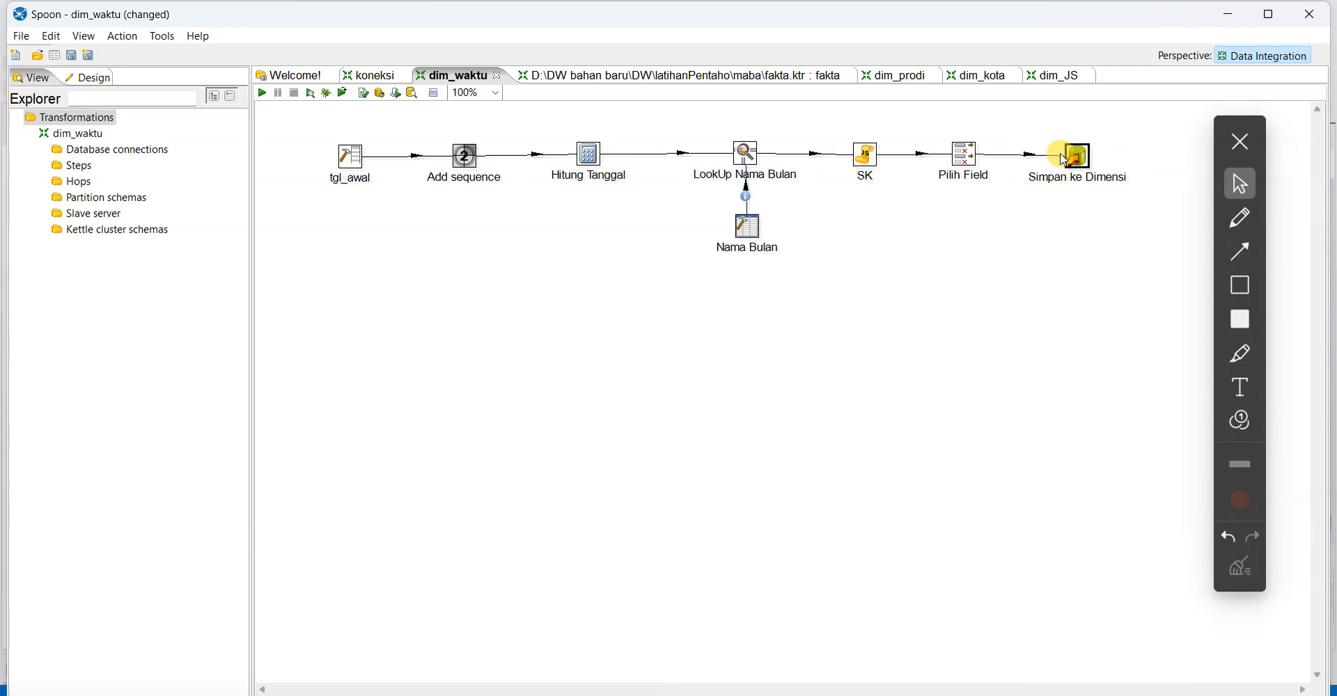
In the dim_prodi transformation, reposition the ambil_prodi and update terakhir steps slightly and open the update terakhir table input
click(889, 69)
mouse_move(444, 186)
mouse_down()
mouse_move(442, 161)
mouse_move(450, 171)
mouse_up()
drag(324, 193, 321, 173)
double_click(321, 173)
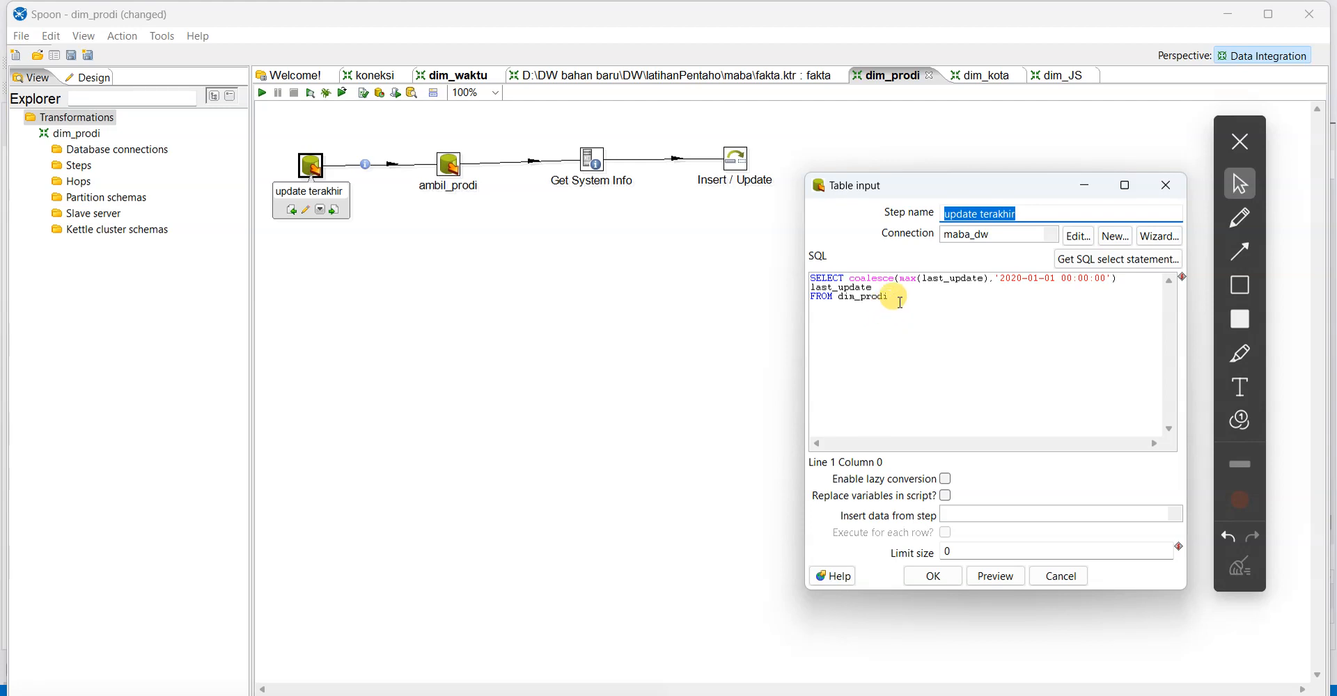
drag(968, 190, 458, 236)
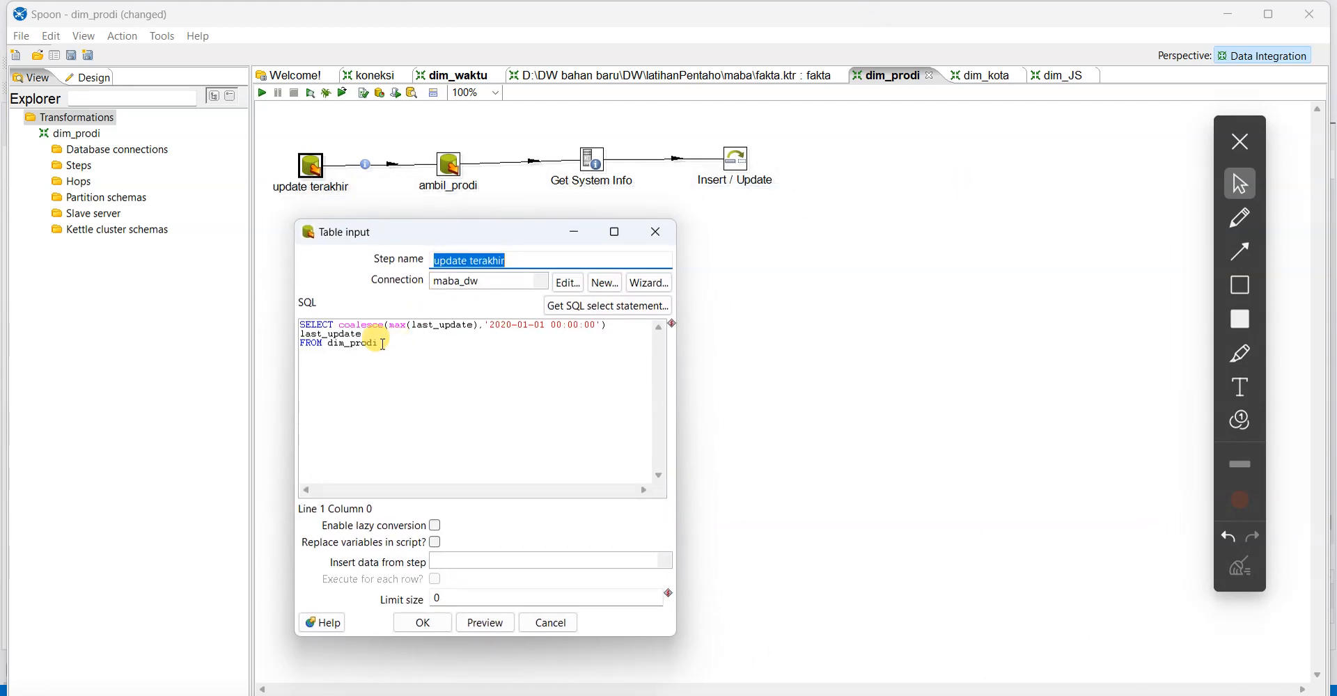
Highlight the whole SQL query of the update terakhir step to examine how it reads last_update from dim_prodi
drag(383, 344, 289, 319)
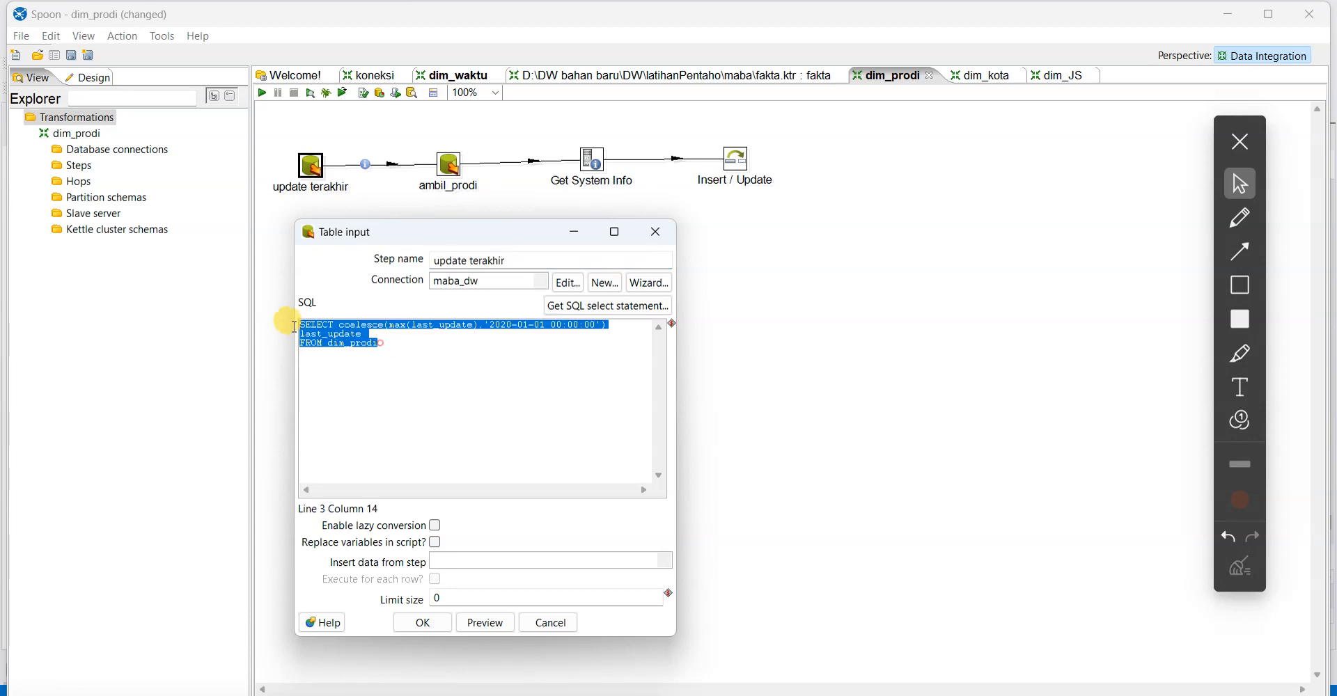
click(453, 345)
drag(377, 341, 284, 313)
click(421, 333)
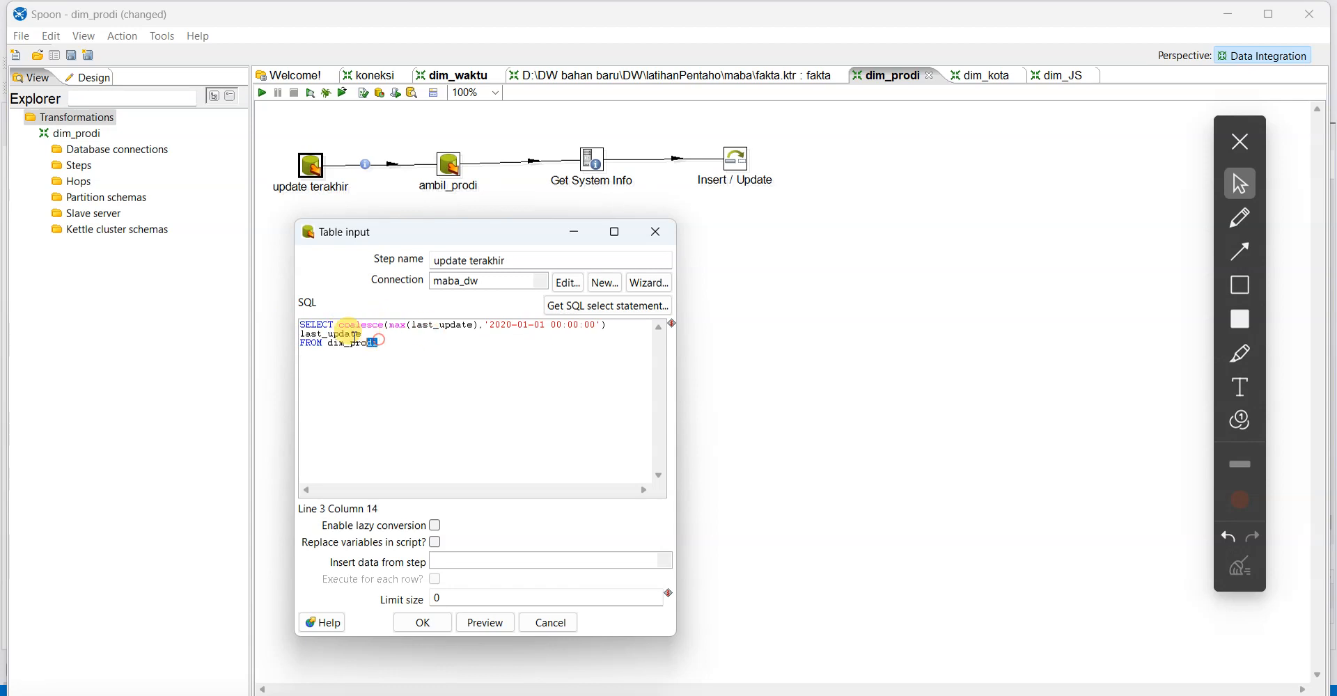
drag(376, 342, 298, 324)
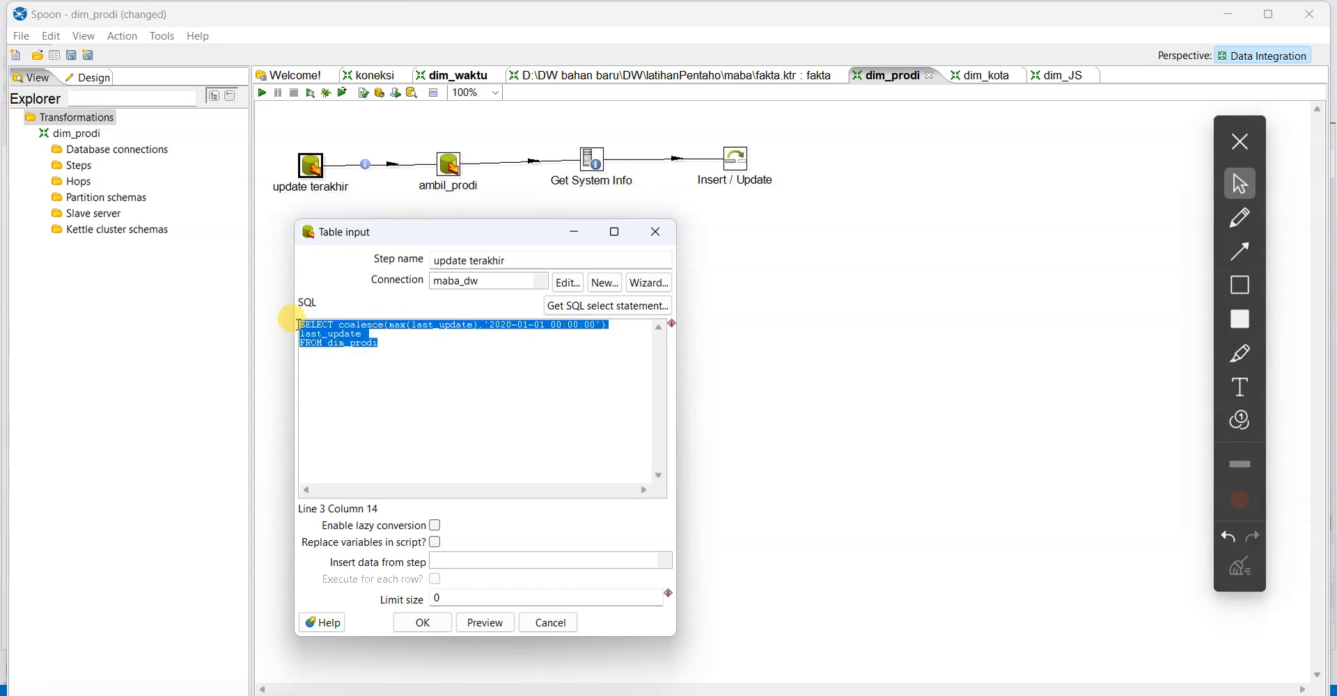
click(384, 340)
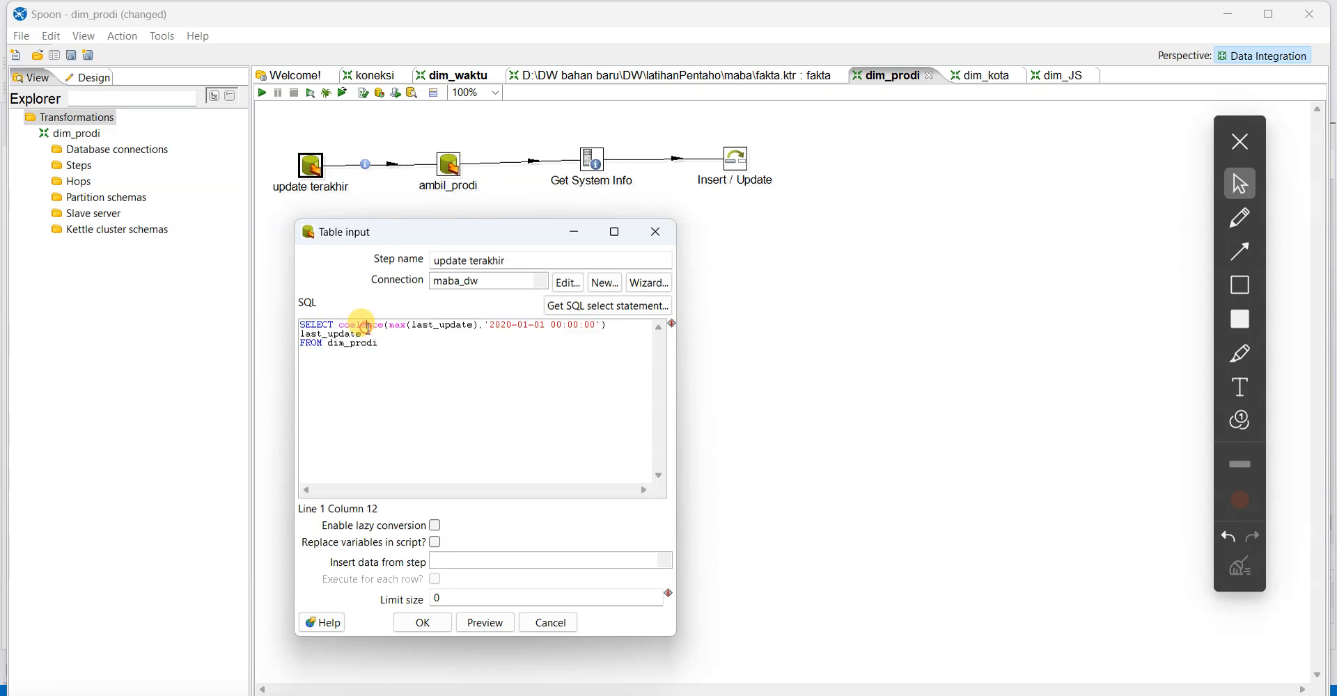
shift+click(575, 327)
drag(489, 325, 572, 324)
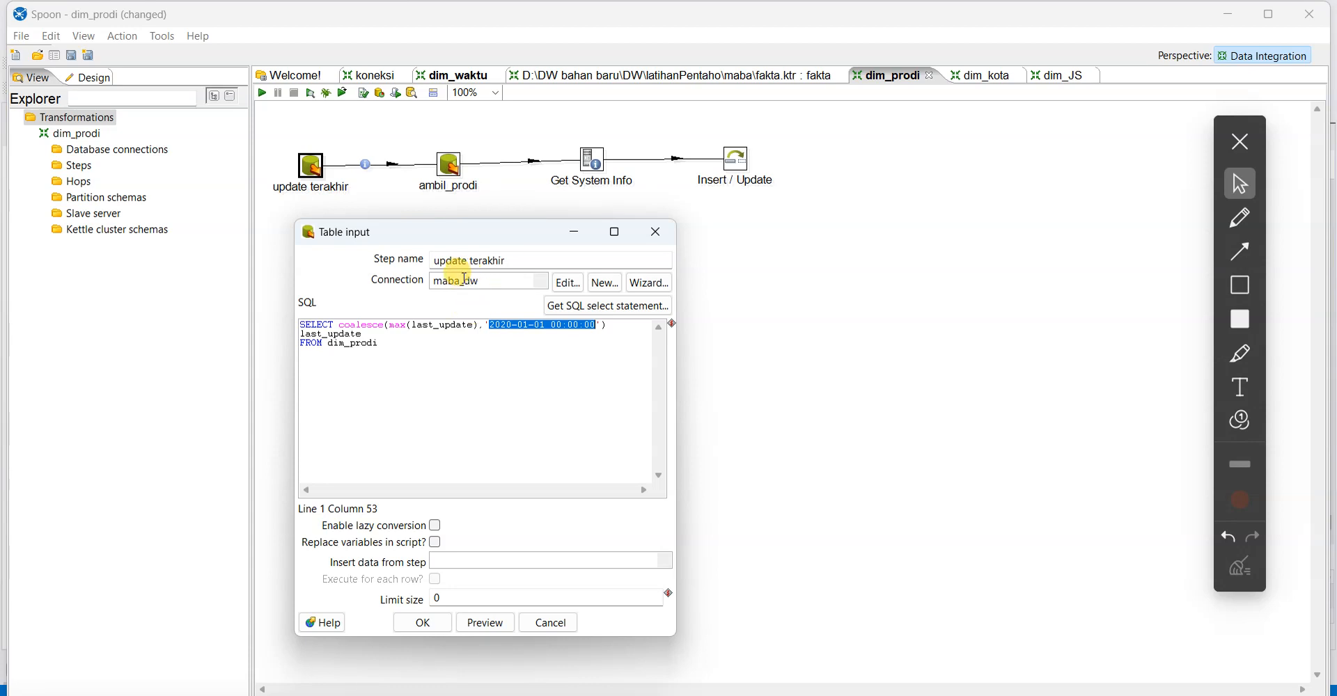
click(553, 622)
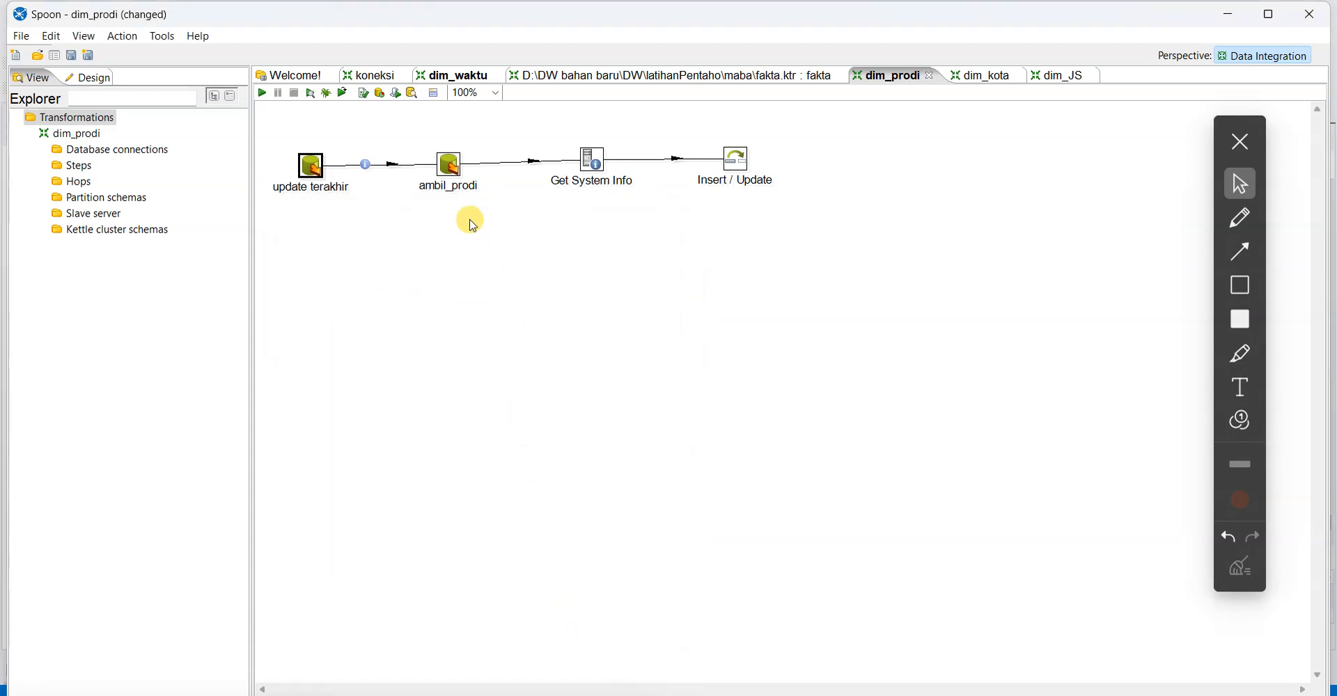
Open the ambil_prodi table input, circle its maba_oltp connection and its SQL query with the annotation pen, and clear the marks
double_click(451, 169)
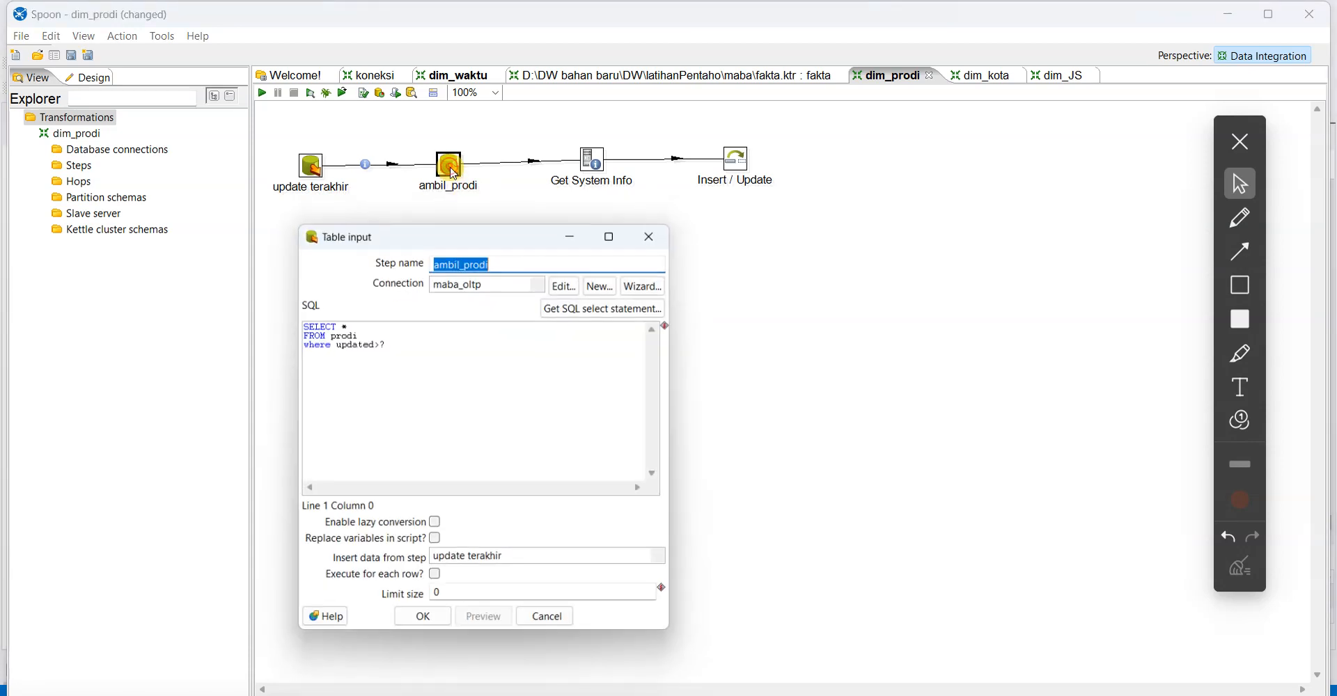
click(395, 342)
key(ctrl+a)
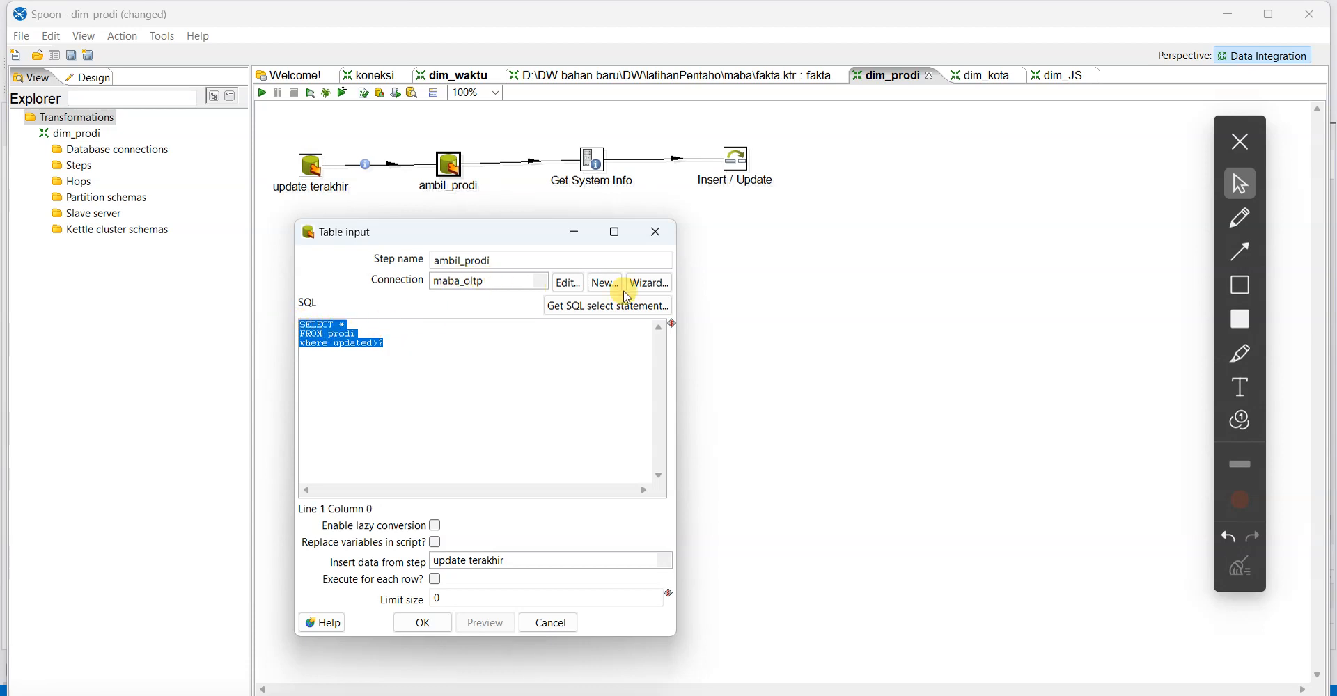
click(1239, 217)
mouse_move(507, 262)
mouse_down()
mouse_move(417, 296)
mouse_move(487, 256)
mouse_up()
mouse_move(391, 305)
mouse_down()
mouse_move(342, 292)
mouse_move(386, 338)
mouse_up()
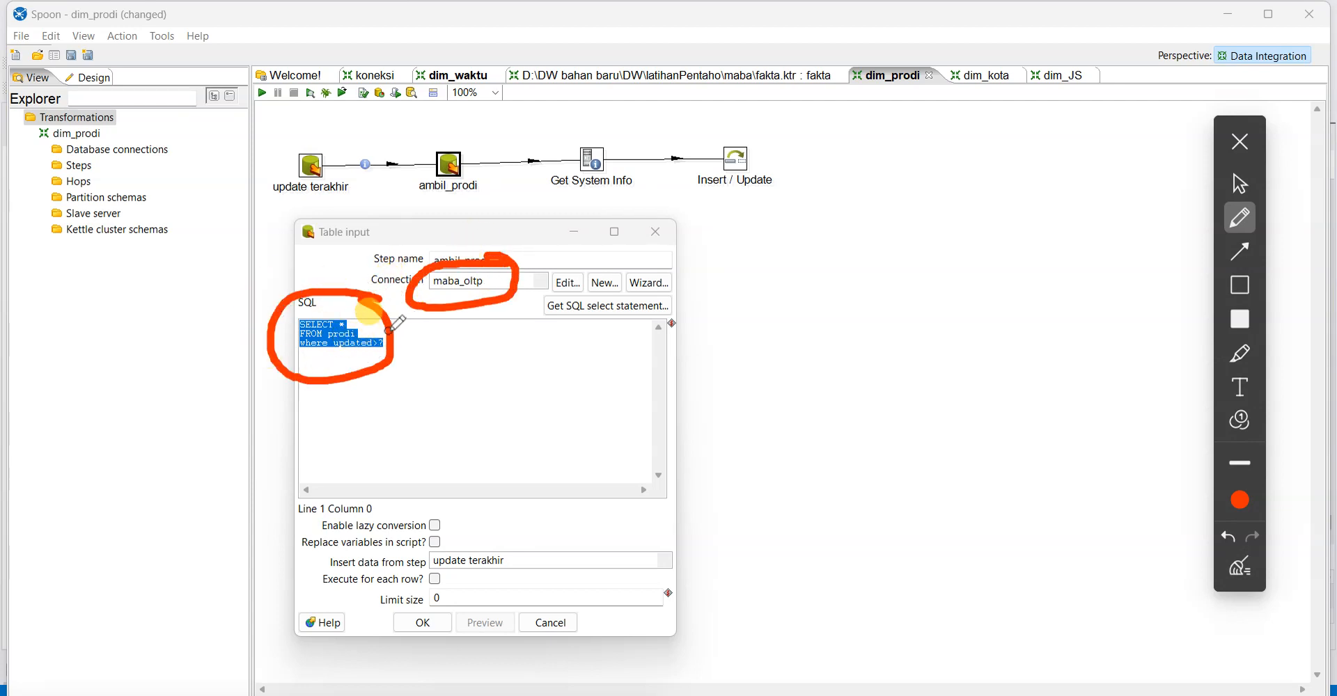
click(1239, 566)
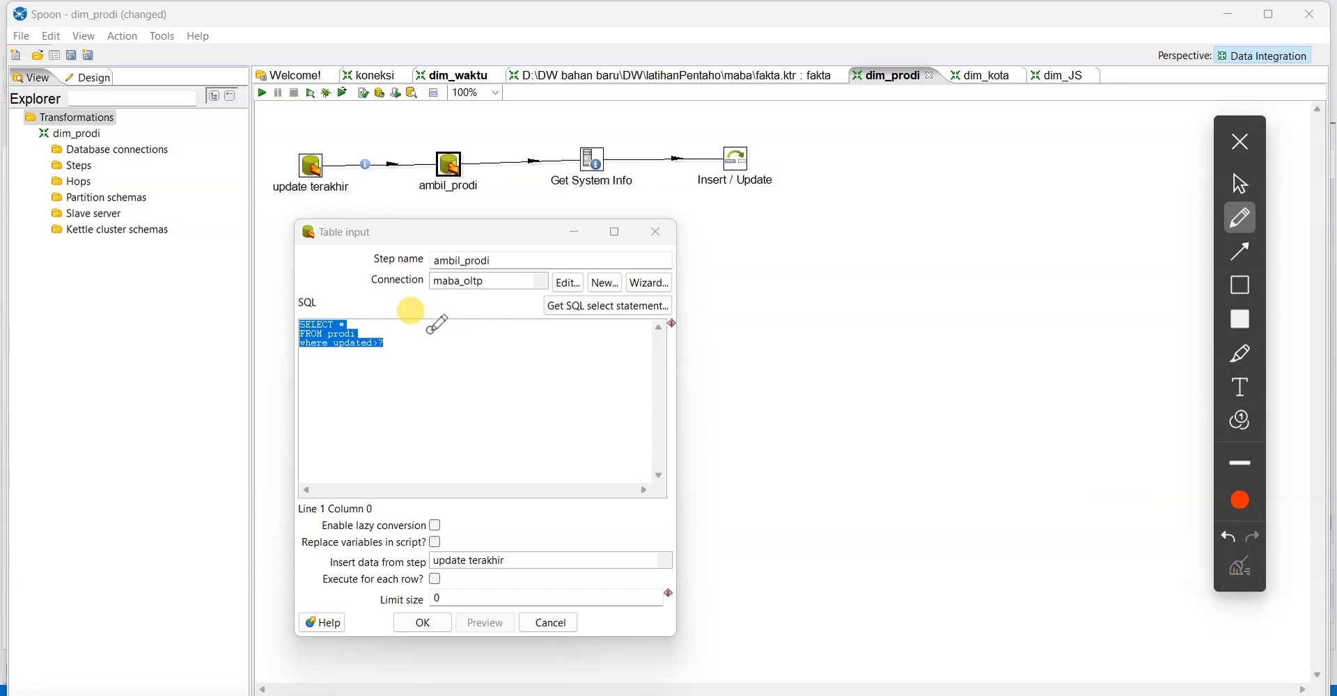
Trace the query's updated>? parameter to the update terakhir source step with the pen, clear the marks, and close ambil_prodi without changes
mouse_move(381, 333)
mouse_down()
mouse_move(350, 334)
mouse_move(394, 341)
mouse_move(373, 332)
mouse_move(473, 394)
mouse_move(529, 513)
mouse_move(426, 560)
mouse_move(515, 519)
mouse_move(334, 474)
mouse_move(188, 240)
mouse_move(355, 143)
mouse_move(240, 197)
mouse_up()
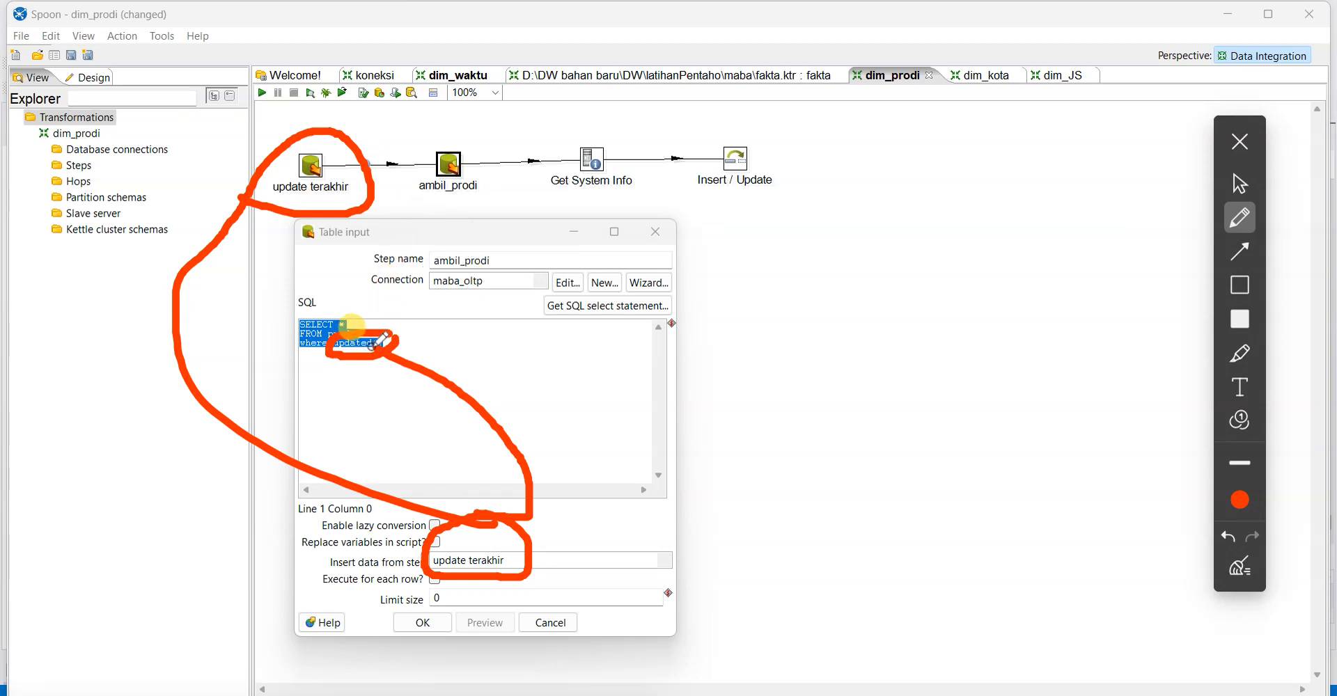
click(1239, 565)
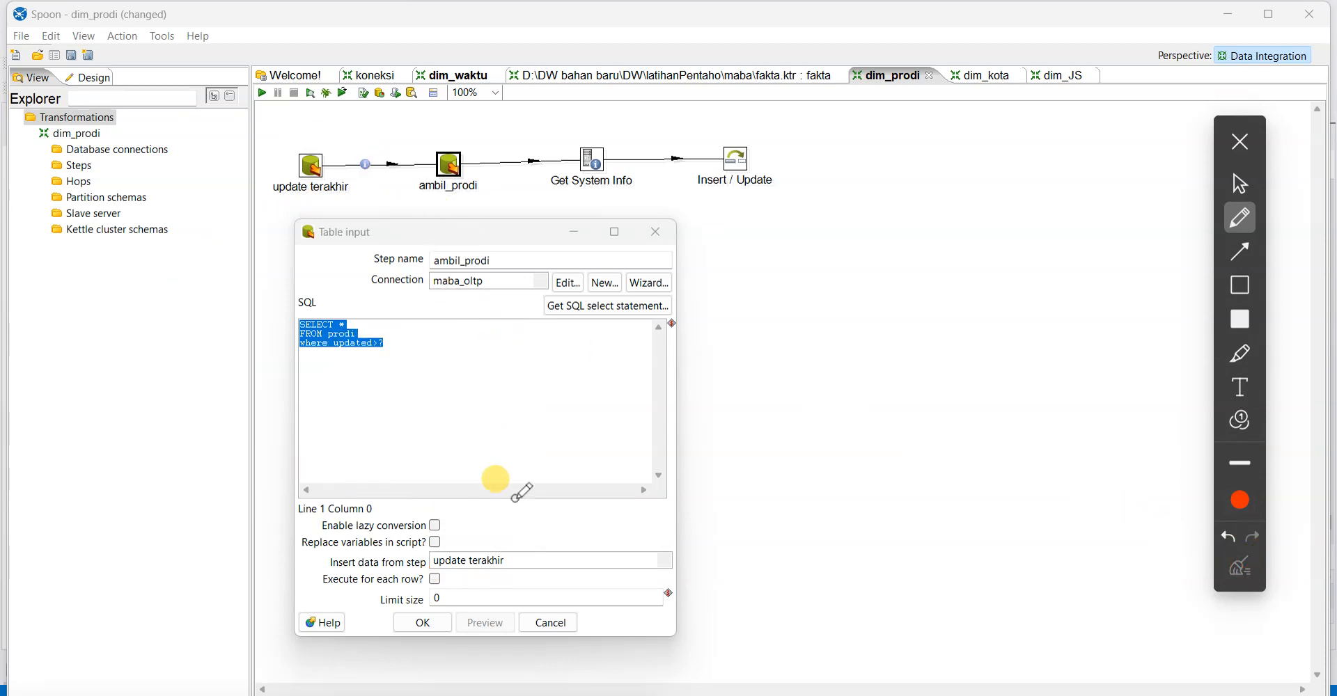
click(1239, 183)
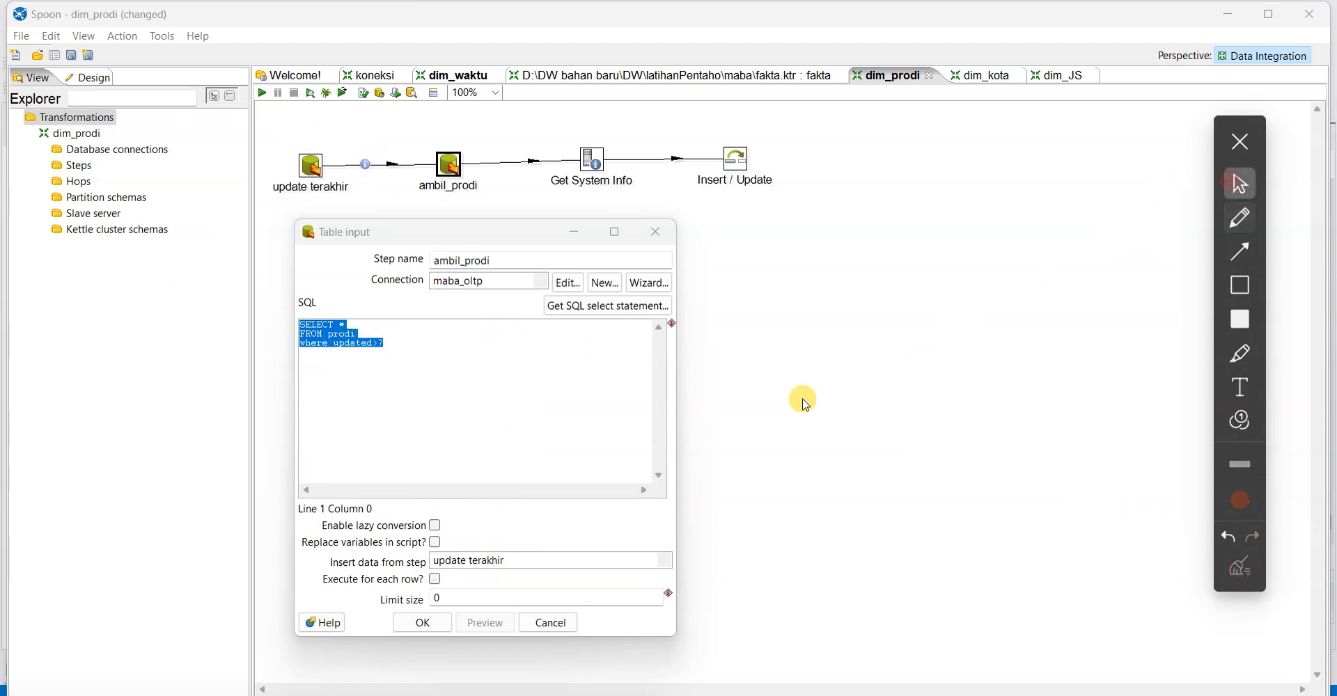
click(556, 623)
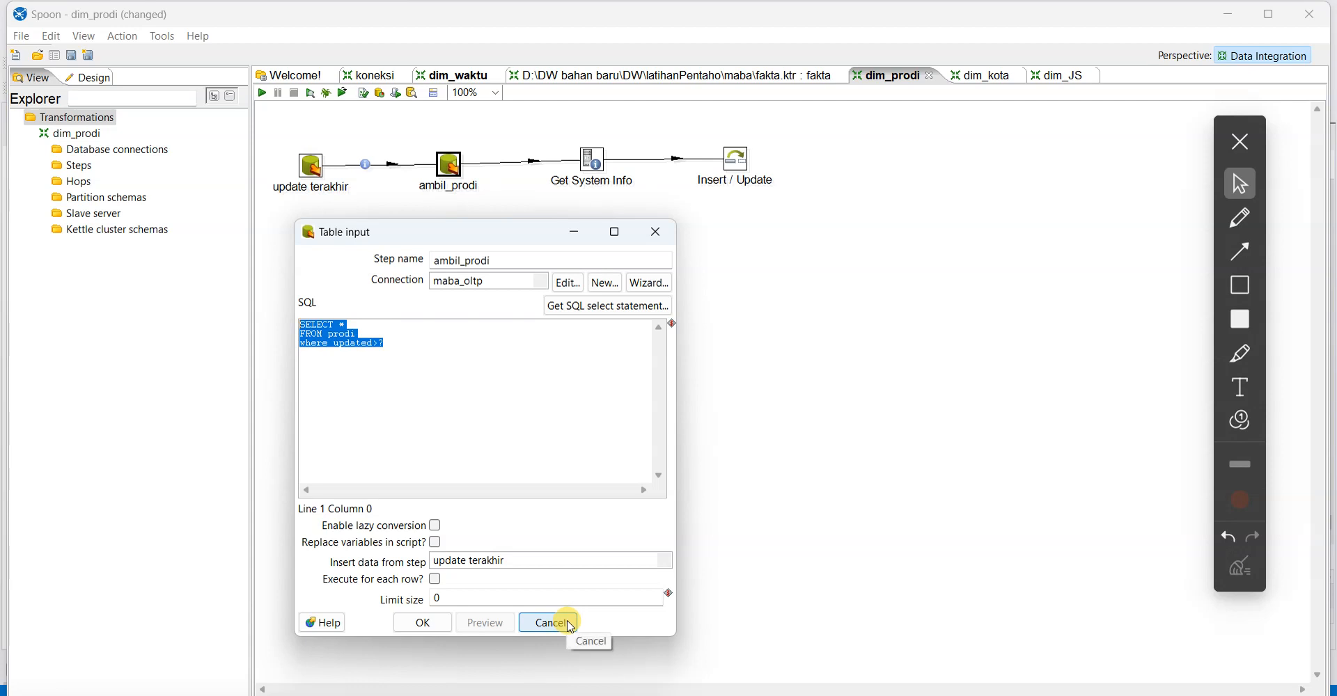
click(569, 625)
Open the Insert / Update step, circle its table field and stream field columns with the pen, and clear the marks
mouse_move(602, 164)
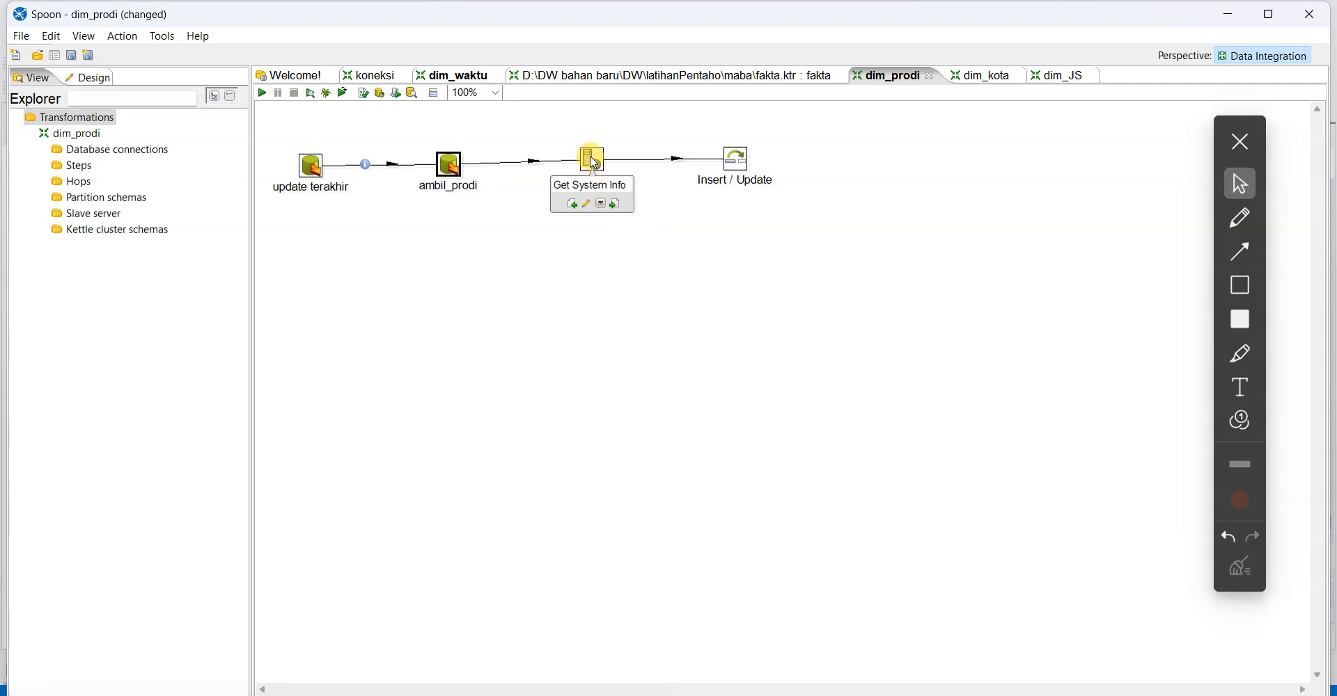
double_click(739, 159)
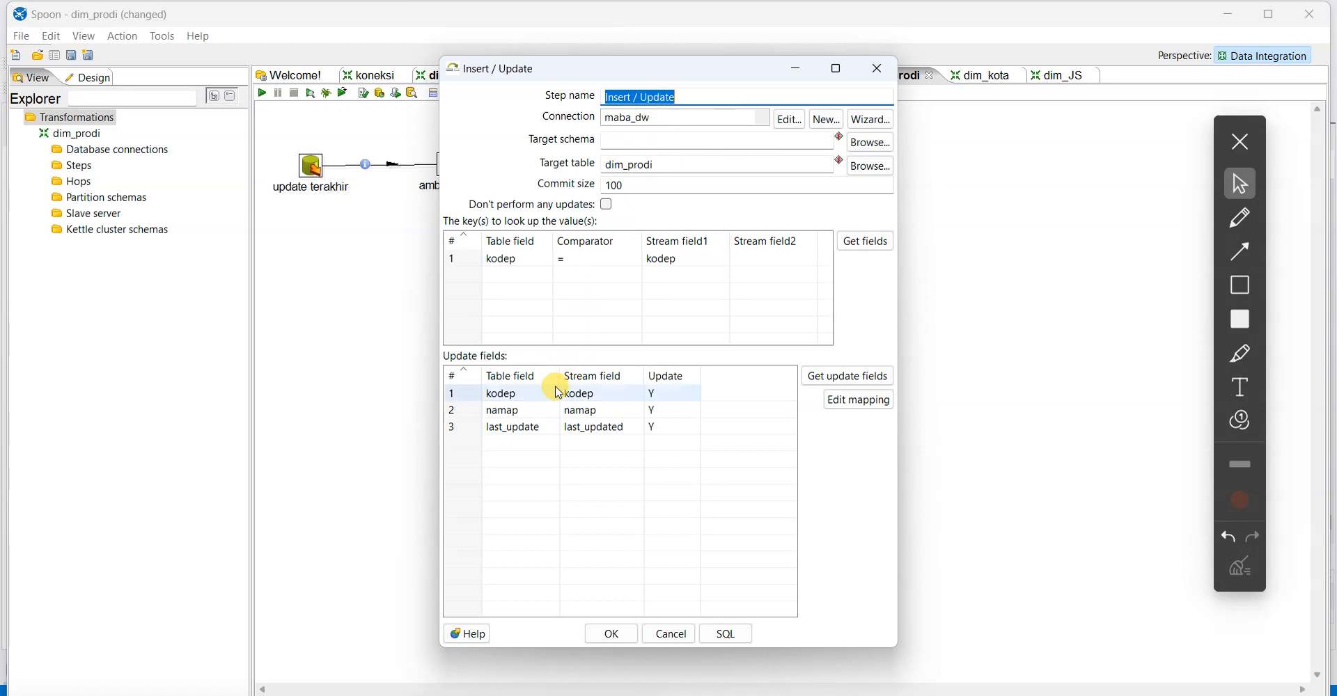
click(1241, 212)
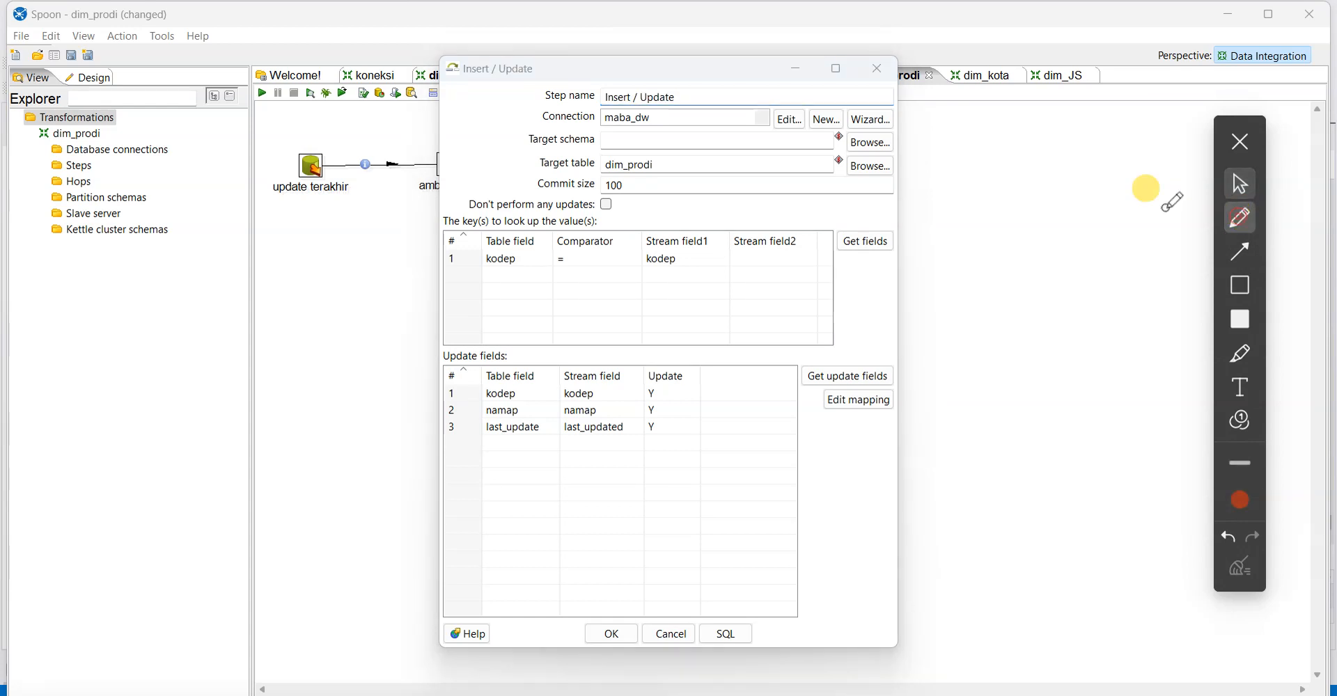
mouse_move(543, 215)
mouse_down()
mouse_move(473, 219)
mouse_move(449, 454)
mouse_move(550, 445)
mouse_move(560, 219)
mouse_move(533, 210)
mouse_up()
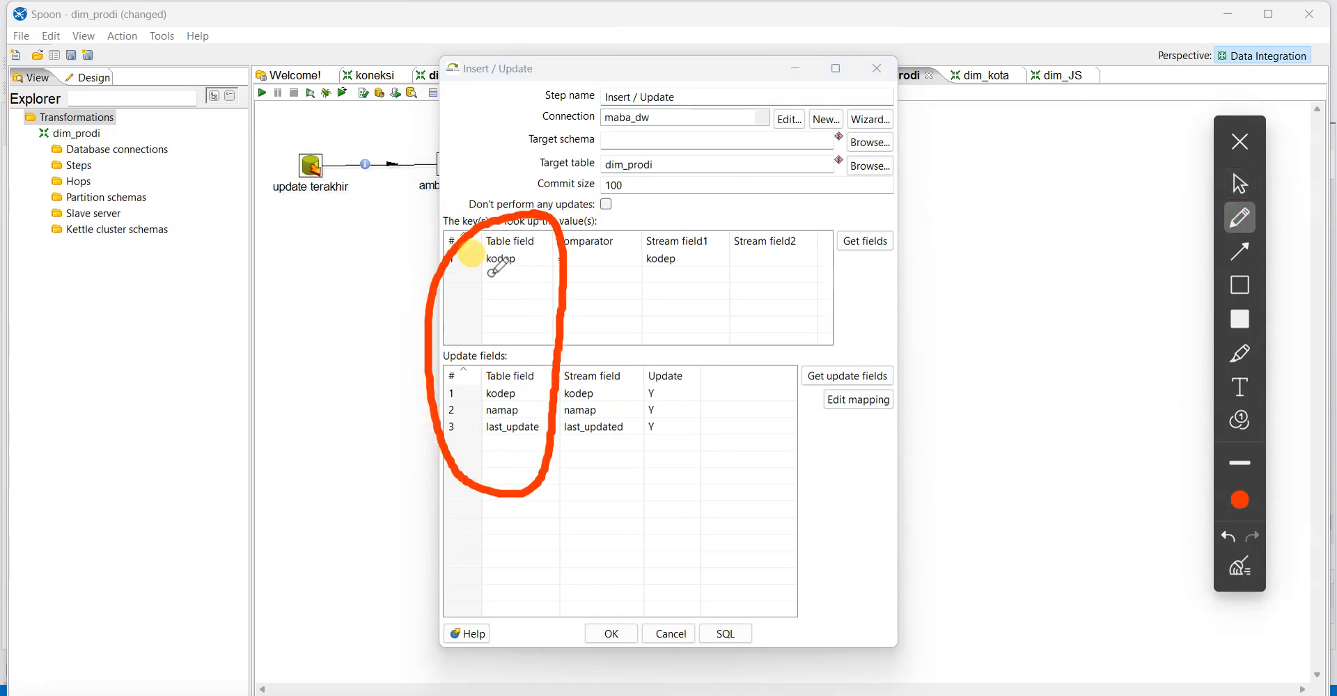
mouse_move(717, 217)
mouse_down()
mouse_move(672, 209)
mouse_move(628, 227)
mouse_move(556, 402)
mouse_move(634, 445)
mouse_move(713, 285)
mouse_move(725, 224)
mouse_up()
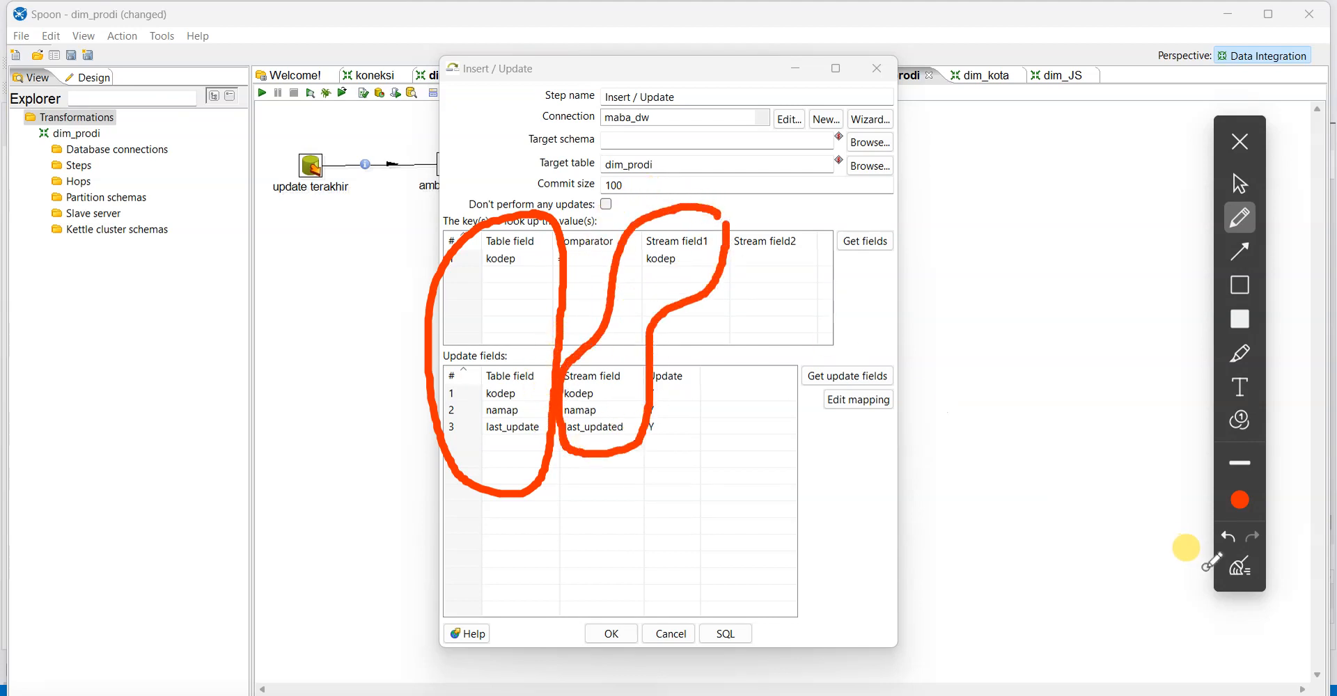
click(1239, 568)
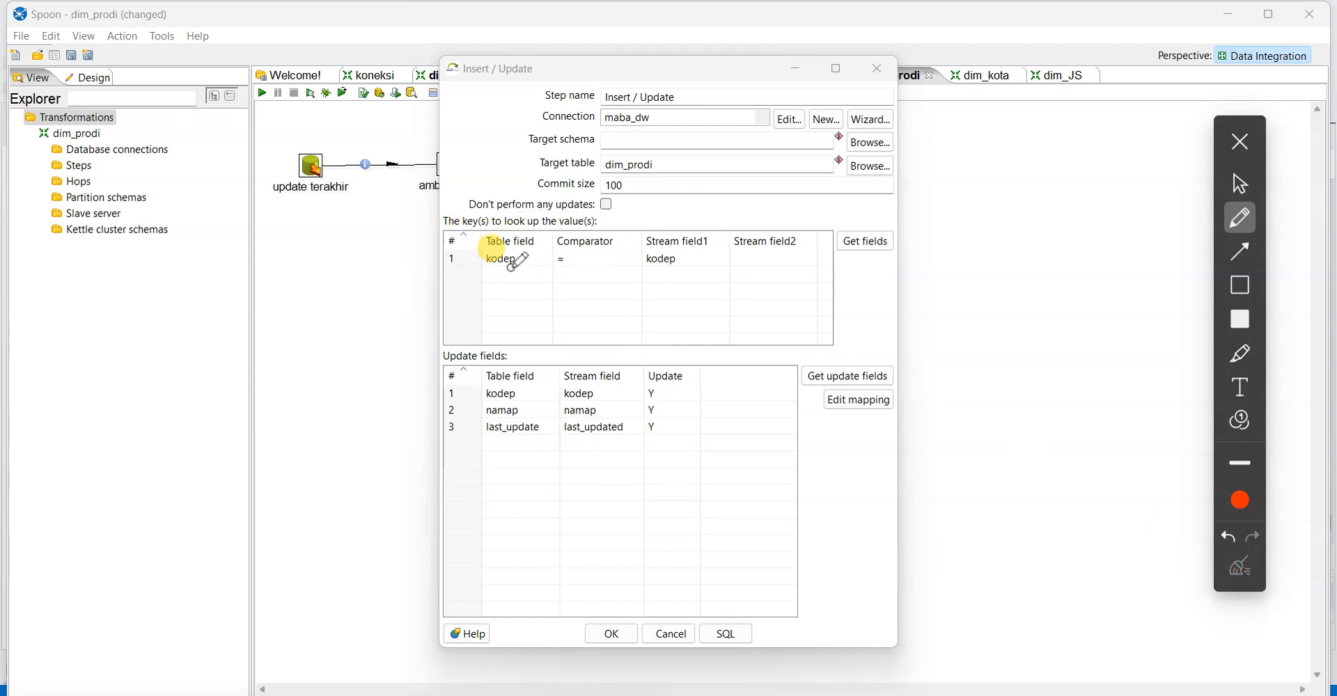
Circle the kodep lookup key pair and the update stream fields, clear the marks, and close the Insert / Update settings without changes
mouse_move(530, 229)
mouse_down()
mouse_move(456, 254)
mouse_move(536, 279)
mouse_move(540, 221)
mouse_up()
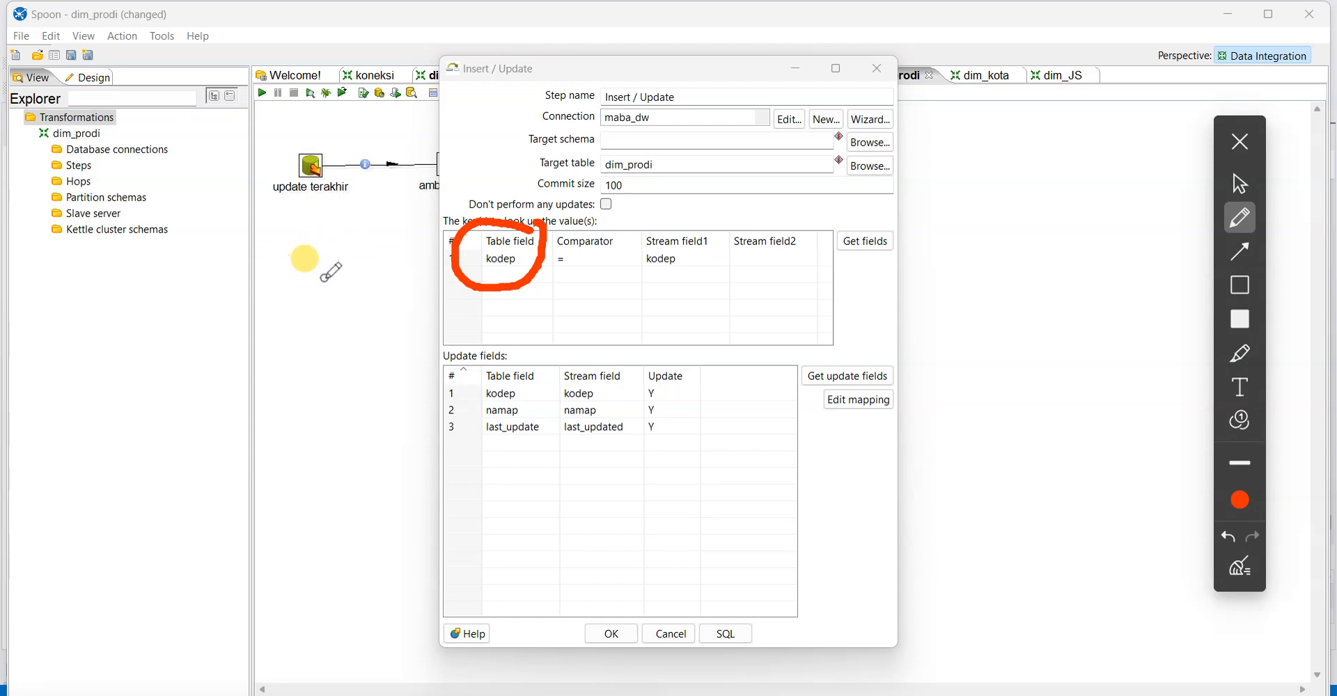
mouse_move(689, 221)
mouse_down()
mouse_move(630, 260)
mouse_move(705, 224)
mouse_up()
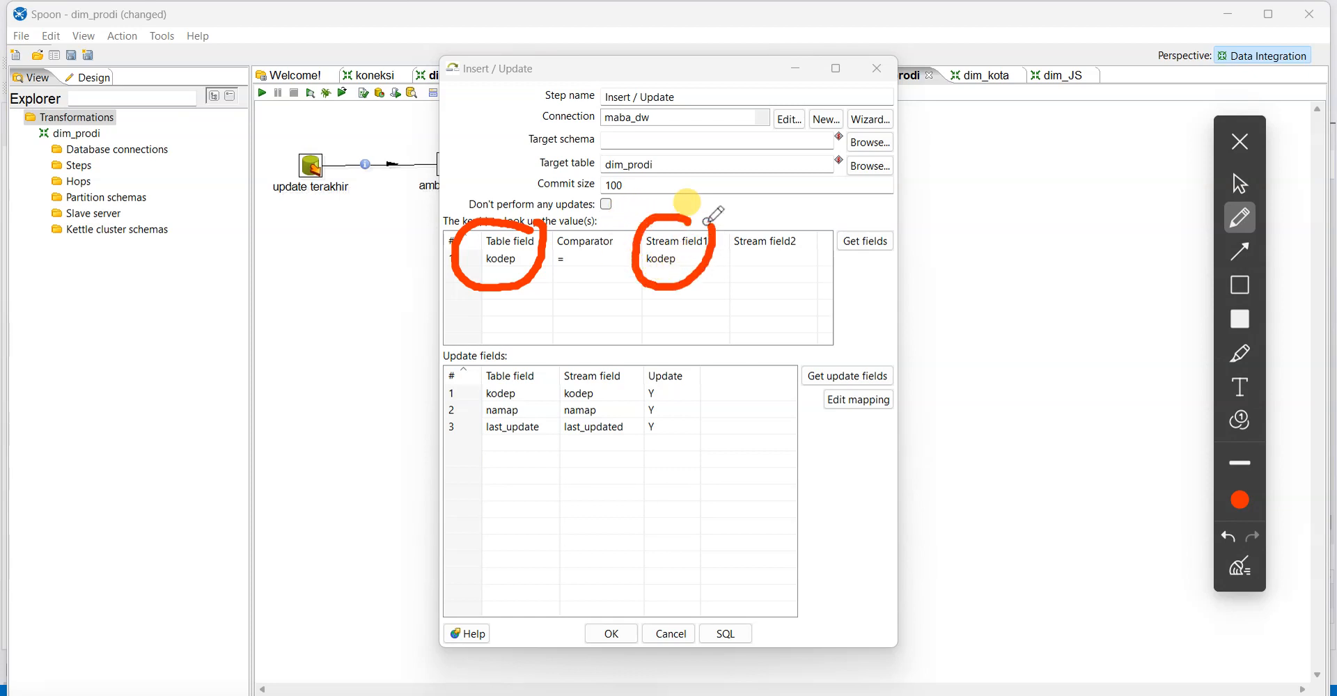
mouse_move(630, 348)
mouse_down()
mouse_move(557, 379)
mouse_move(630, 407)
mouse_move(634, 348)
mouse_up()
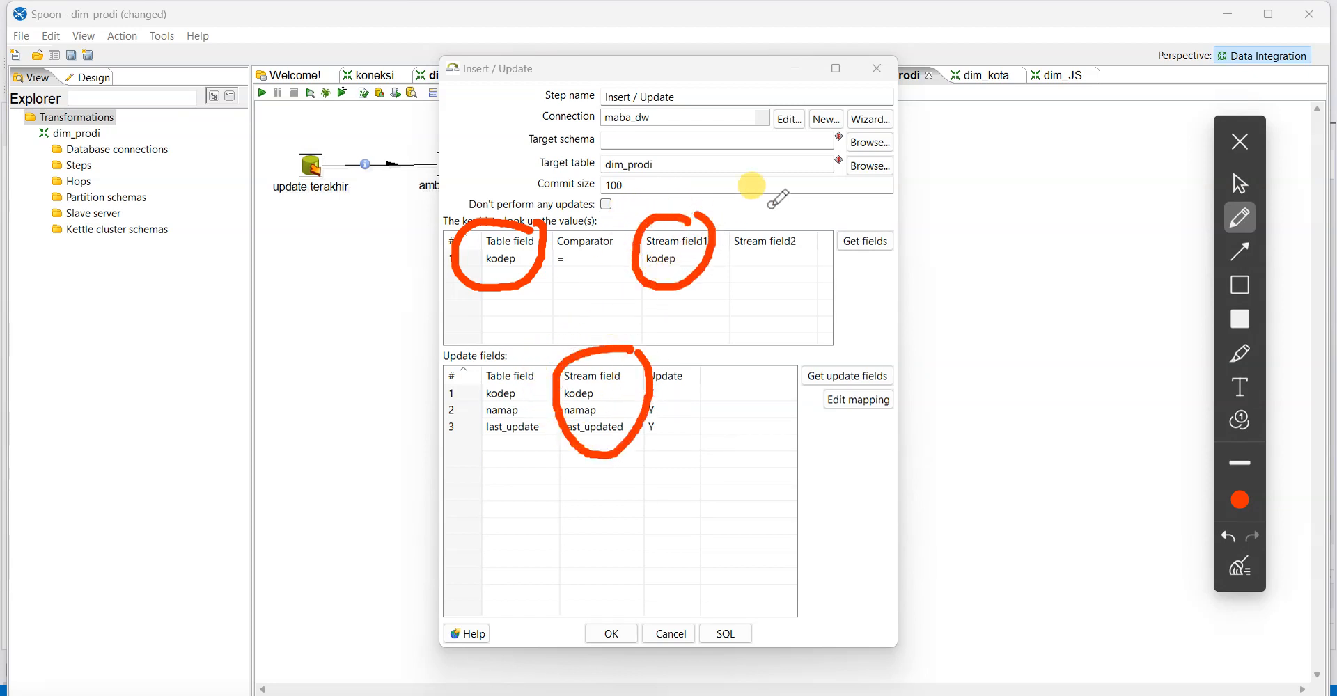
click(1241, 567)
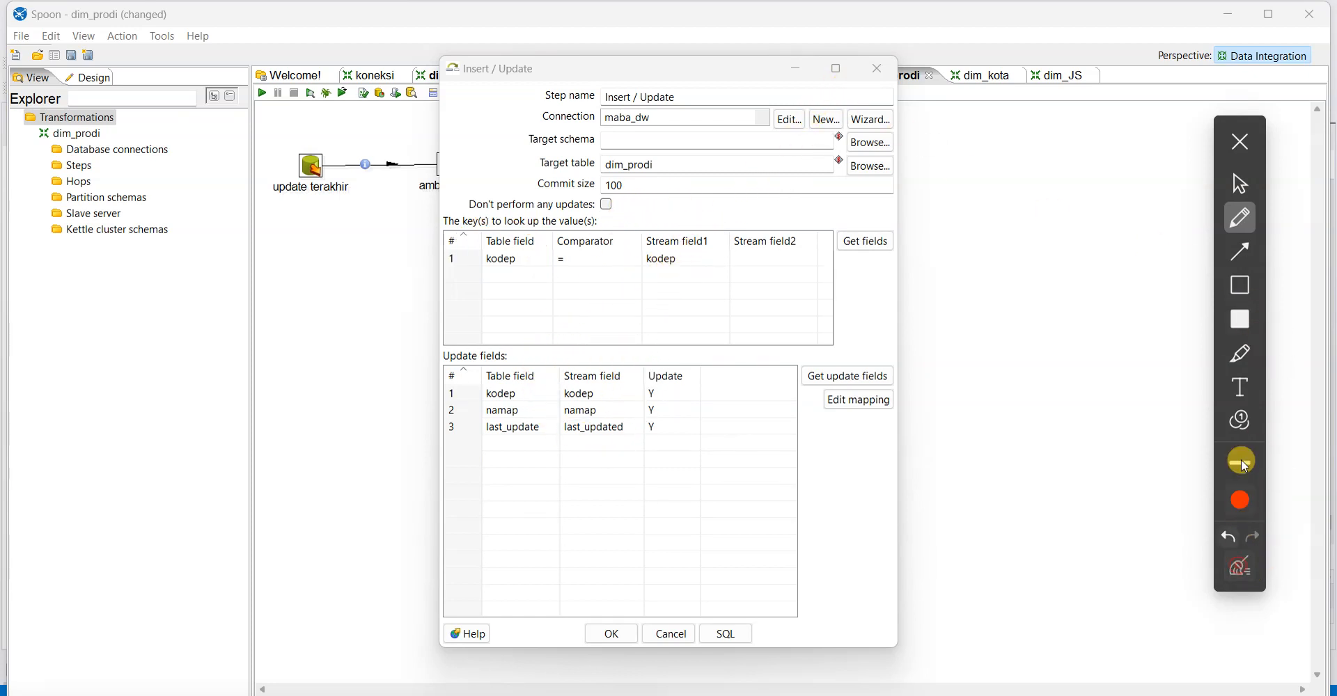
click(1241, 184)
click(879, 68)
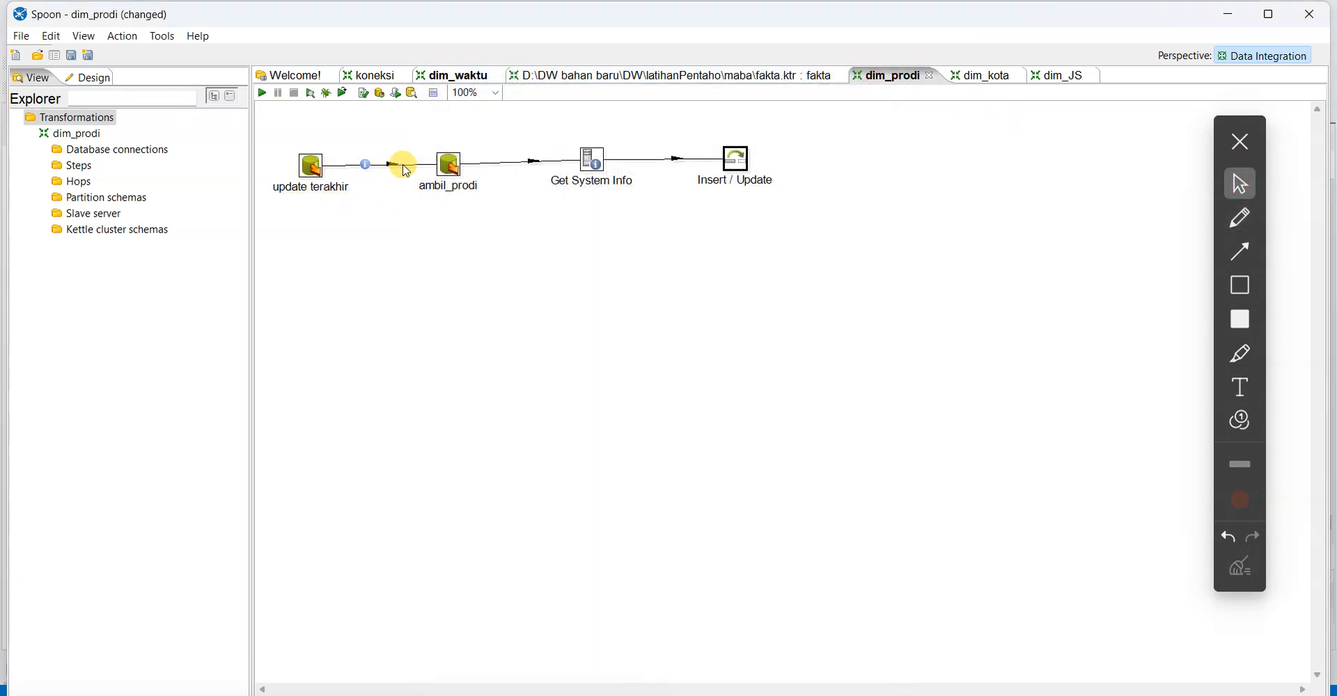
Mark the three hops of the dim_prodi transformation with pen strokes and circle the Insert / Update step
click(1240, 217)
drag(353, 151, 407, 151)
drag(488, 140, 682, 136)
mouse_move(700, 182)
mouse_down()
mouse_move(725, 108)
mouse_move(783, 156)
mouse_move(710, 221)
mouse_up()
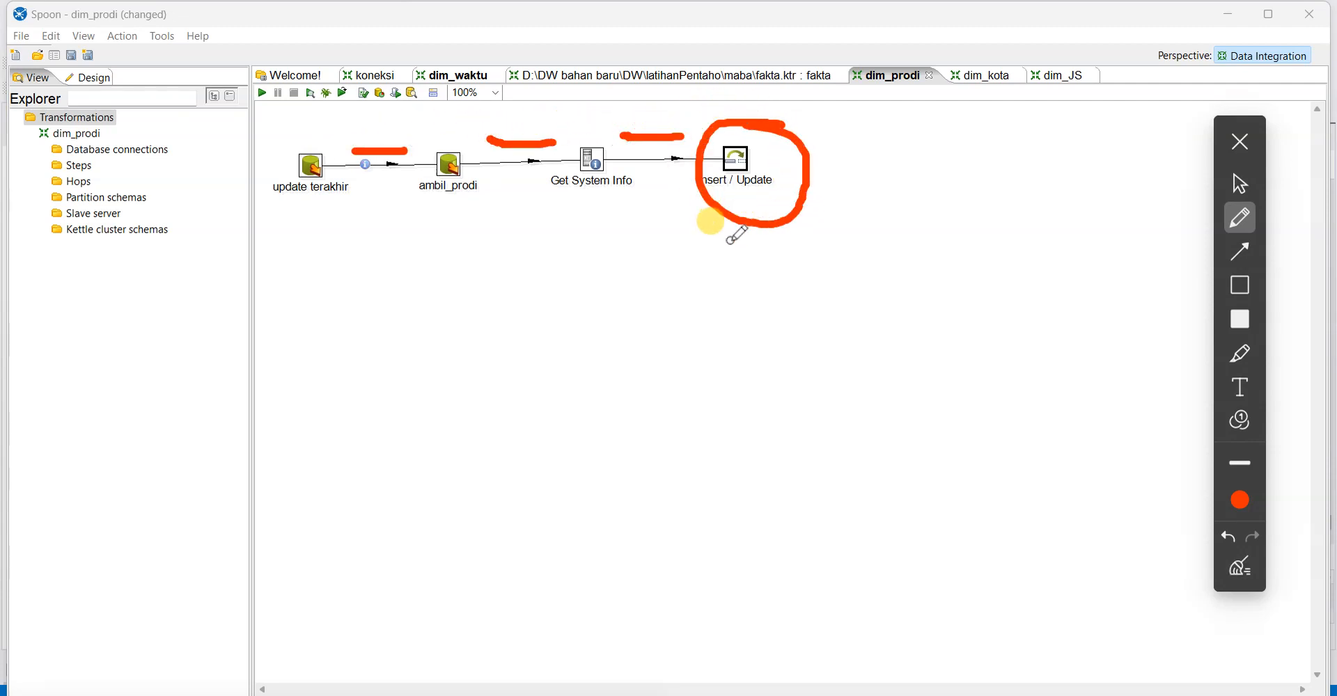
Sketch three arrows leading to a table box with three check marks below the dim_prodi flow, and clear all annotations
mouse_move(307, 355)
mouse_down()
mouse_move(507, 346)
mouse_move(524, 365)
mouse_up()
mouse_move(686, 300)
mouse_down()
mouse_move(689, 546)
mouse_move(945, 428)
mouse_move(742, 552)
mouse_up()
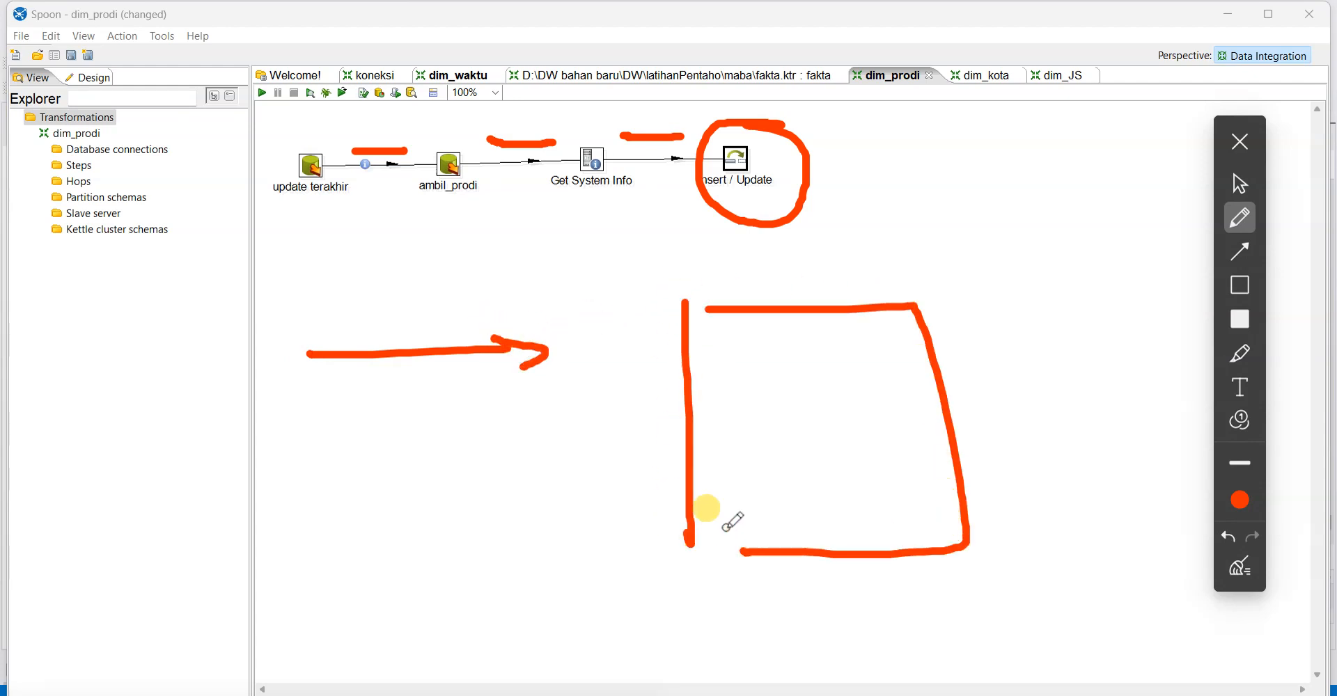
mouse_move(352, 411)
mouse_down()
mouse_move(536, 402)
mouse_move(567, 417)
mouse_up()
mouse_move(393, 480)
mouse_down()
mouse_move(607, 481)
mouse_move(640, 498)
mouse_up()
drag(718, 352, 737, 349)
mouse_move(711, 409)
mouse_down()
mouse_move(724, 430)
mouse_move(738, 408)
mouse_up()
drag(721, 470, 756, 475)
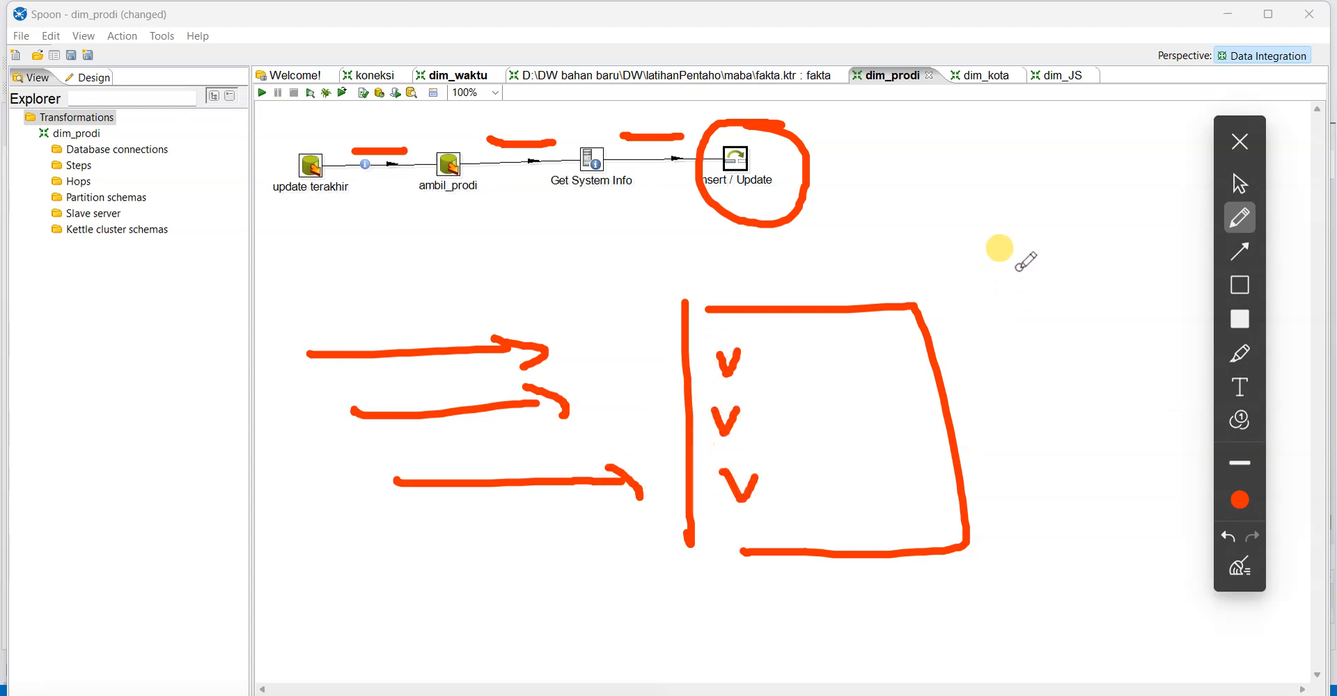
click(1239, 567)
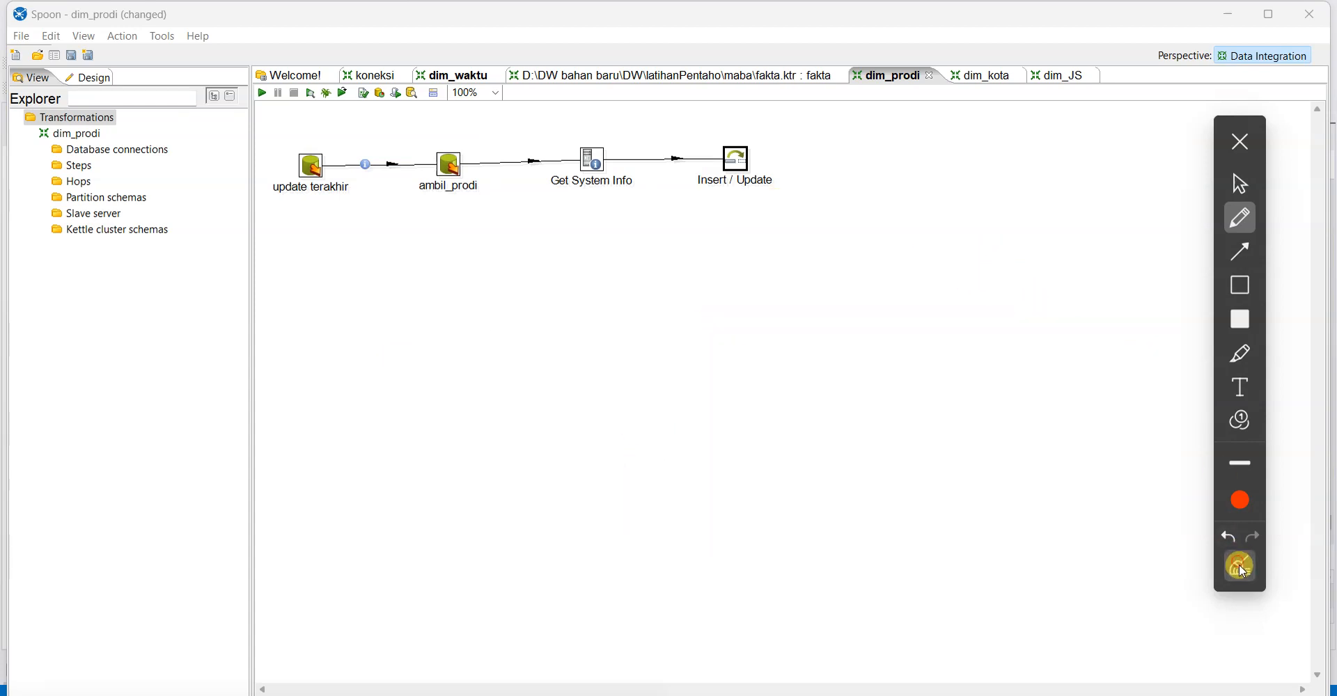
click(1236, 181)
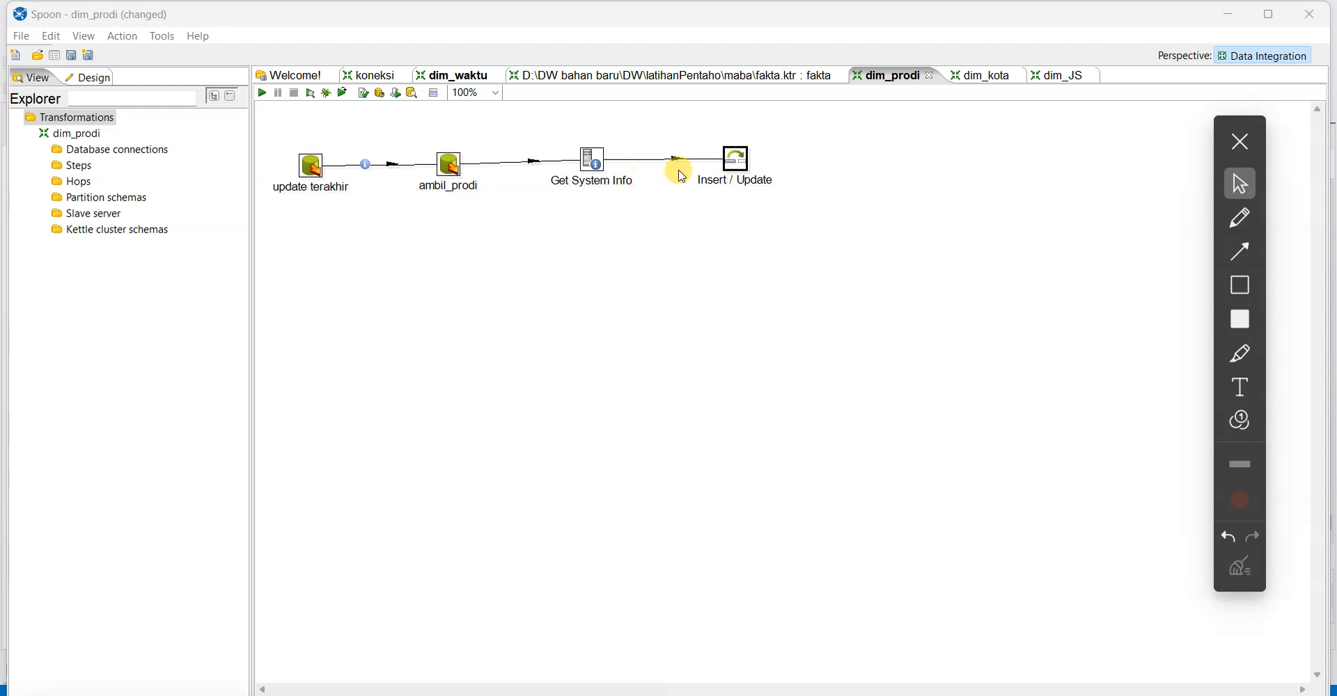
Show the dim_kota transformation and raise the ambil_kota and update terakhir steps roughly level with the rest of the flow
click(982, 78)
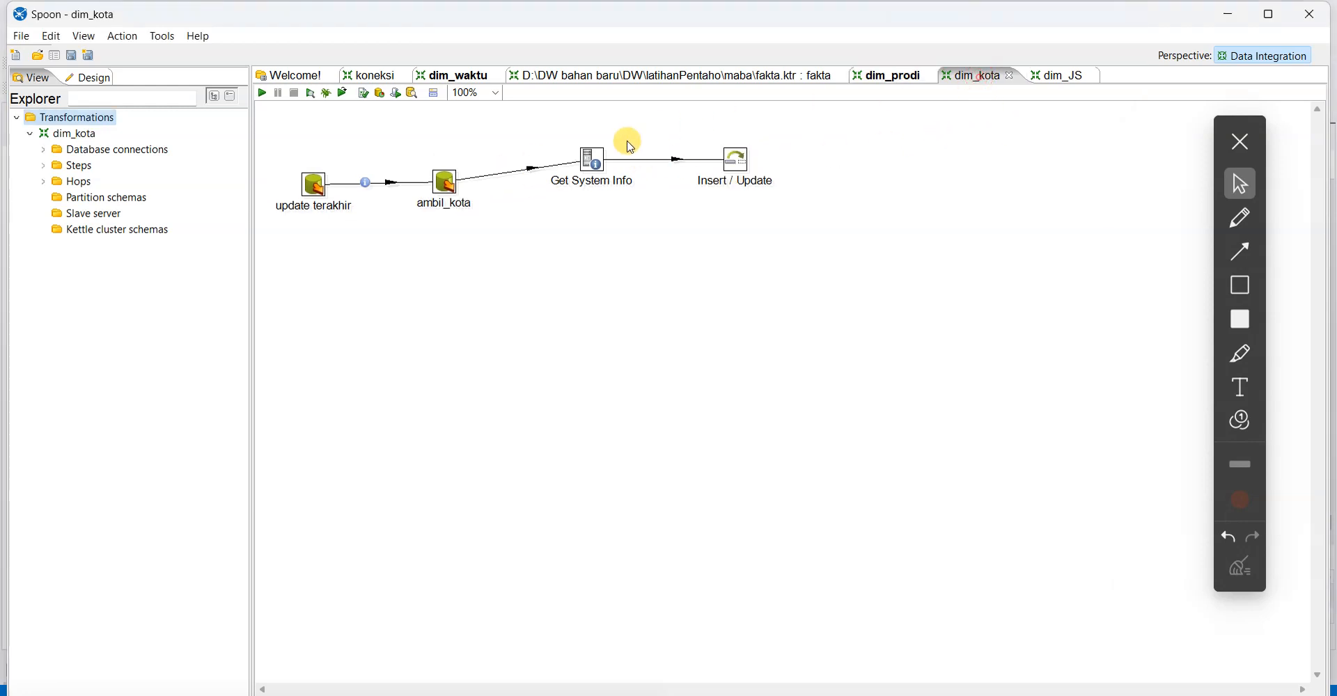
drag(441, 189, 443, 167)
drag(311, 184, 312, 169)
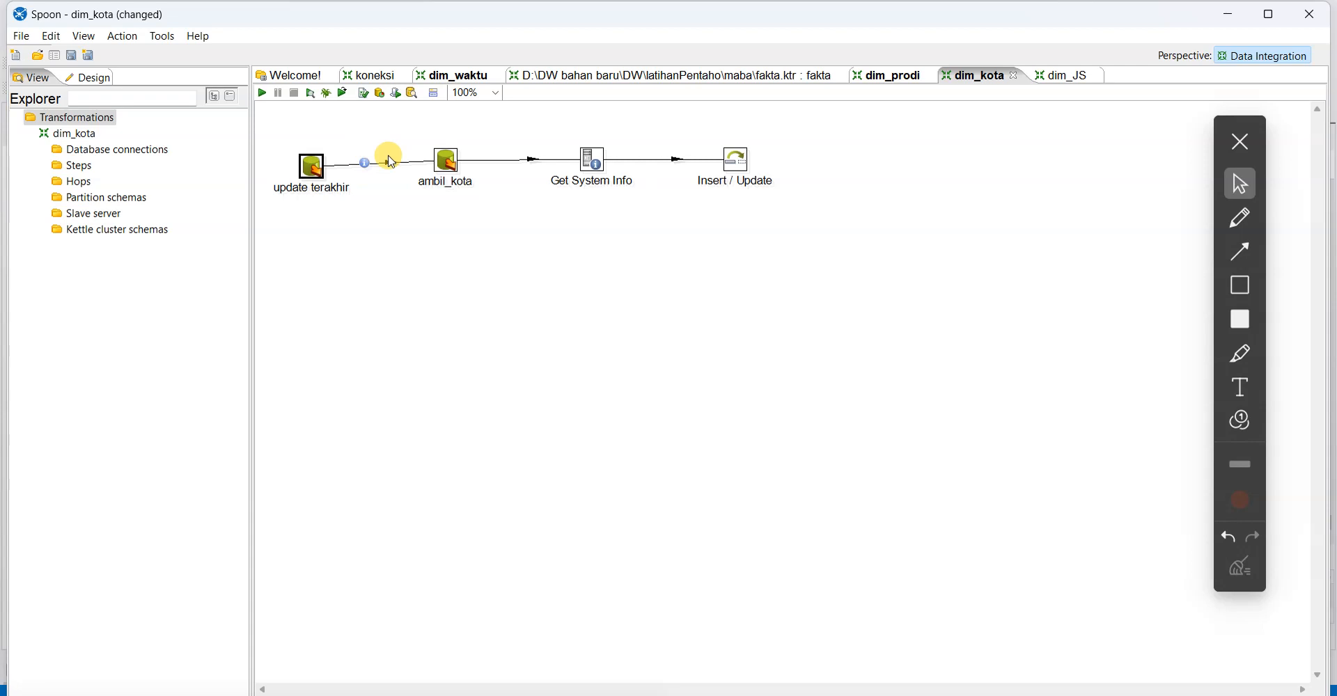
click(445, 160)
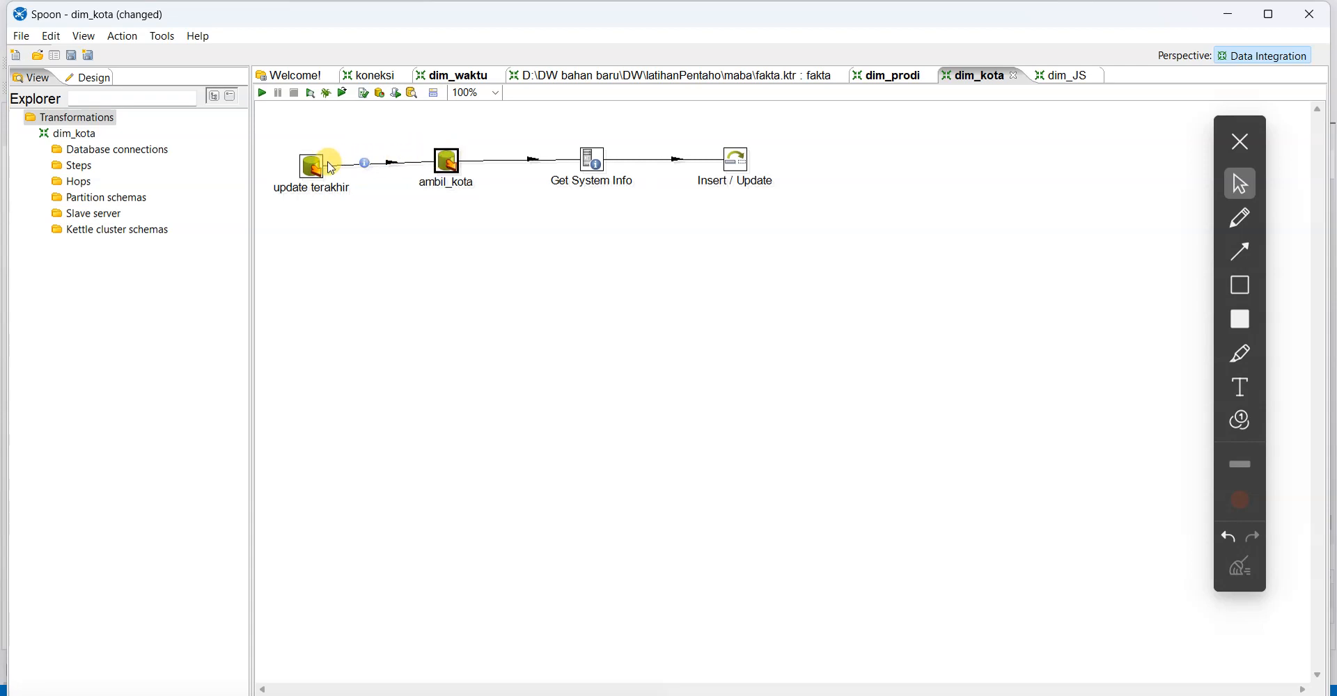
Open dim_kota's update terakhir table input, highlight the FROM dim_kota clause in its query, and close it without changes
double_click(307, 169)
click(367, 334)
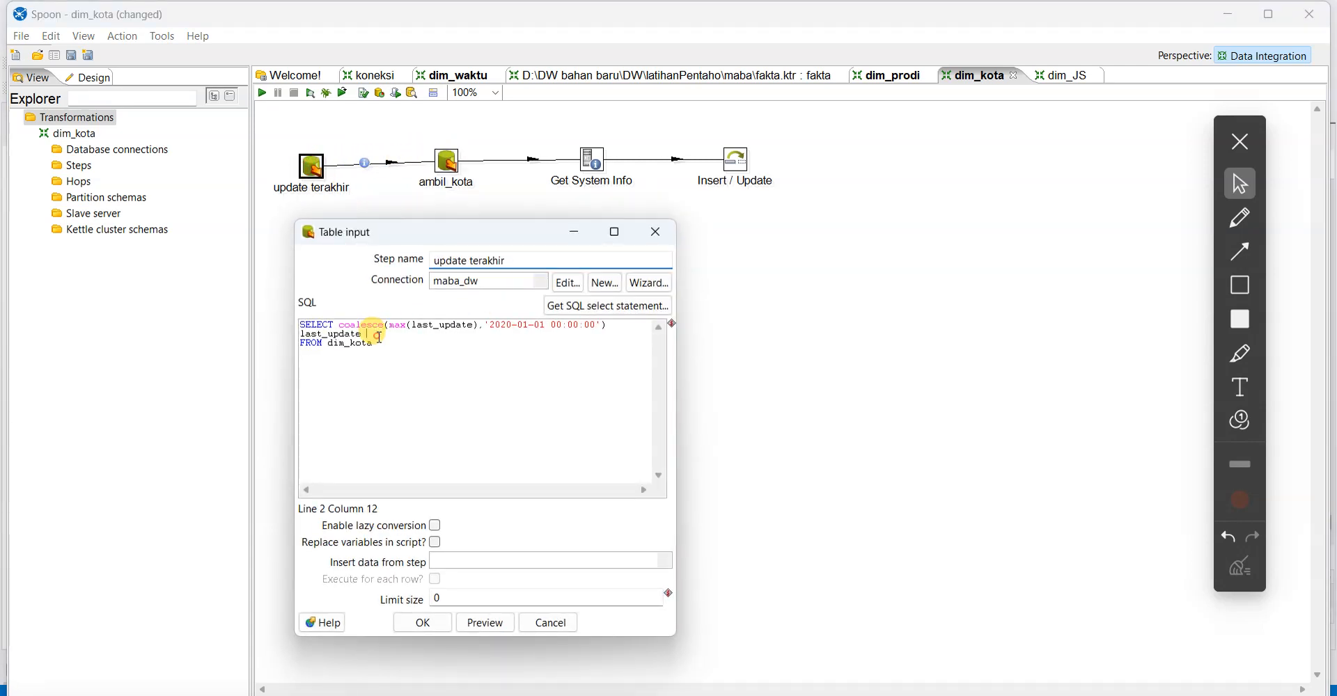
drag(314, 346, 397, 344)
click(549, 622)
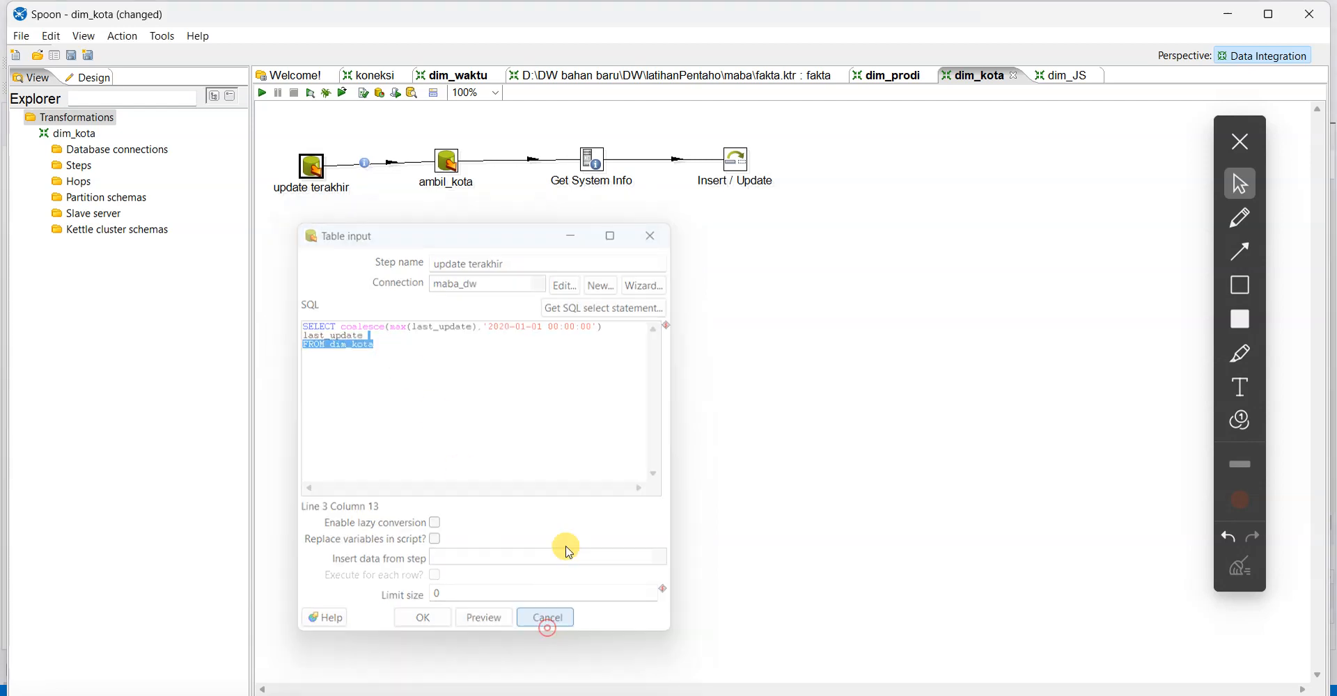
Highlight the FROM and WHERE clauses in the ambil_kota query, and review the Get System Info fields, closing both without changes
double_click(448, 171)
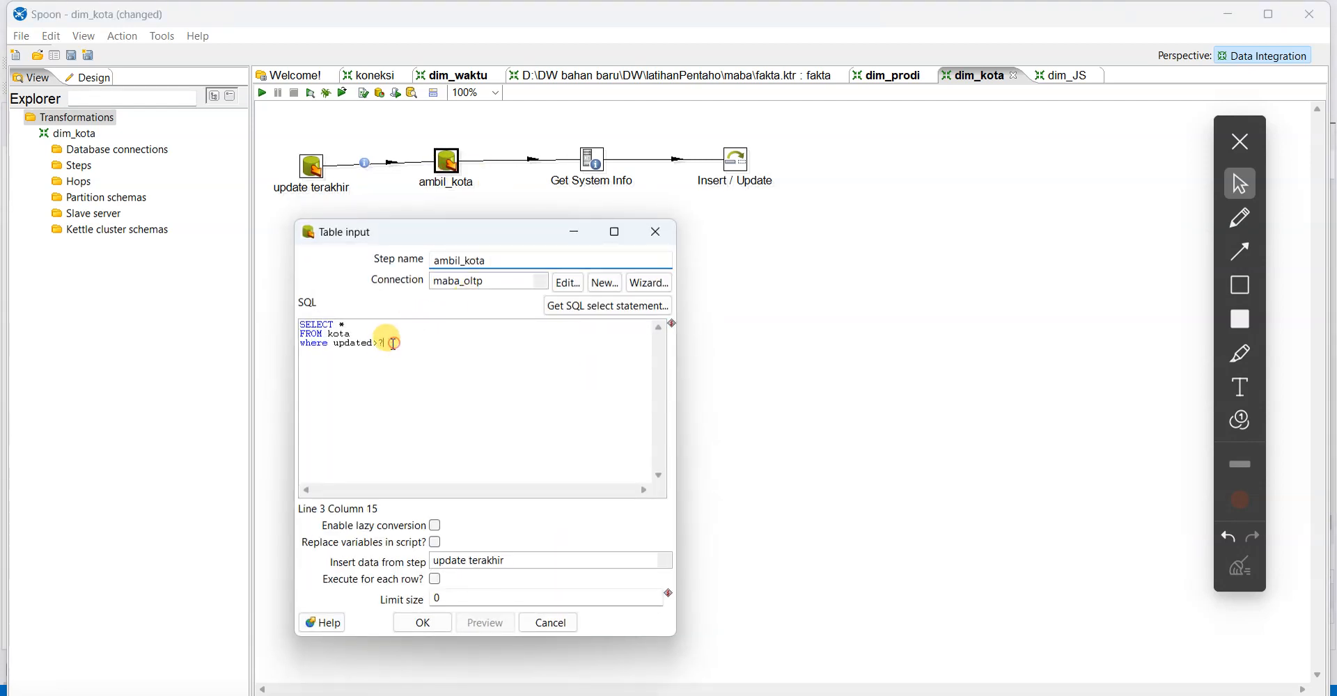
drag(394, 343, 286, 336)
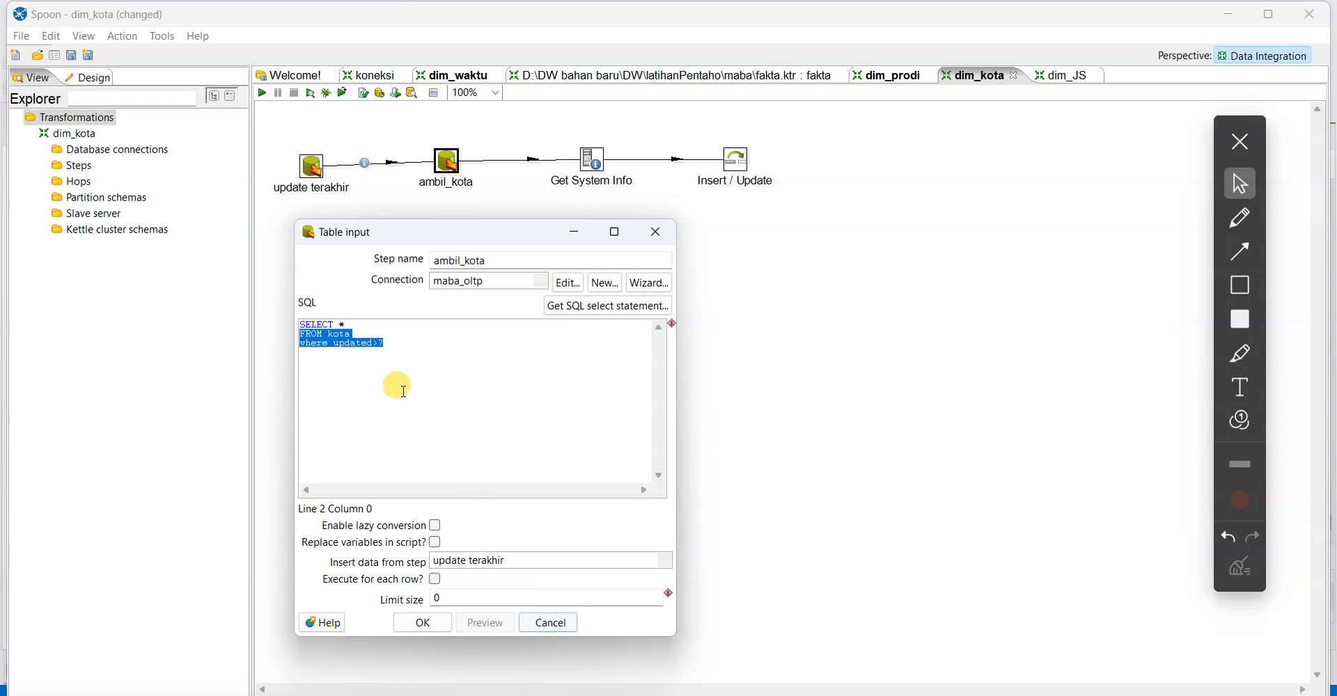
click(549, 622)
double_click(600, 165)
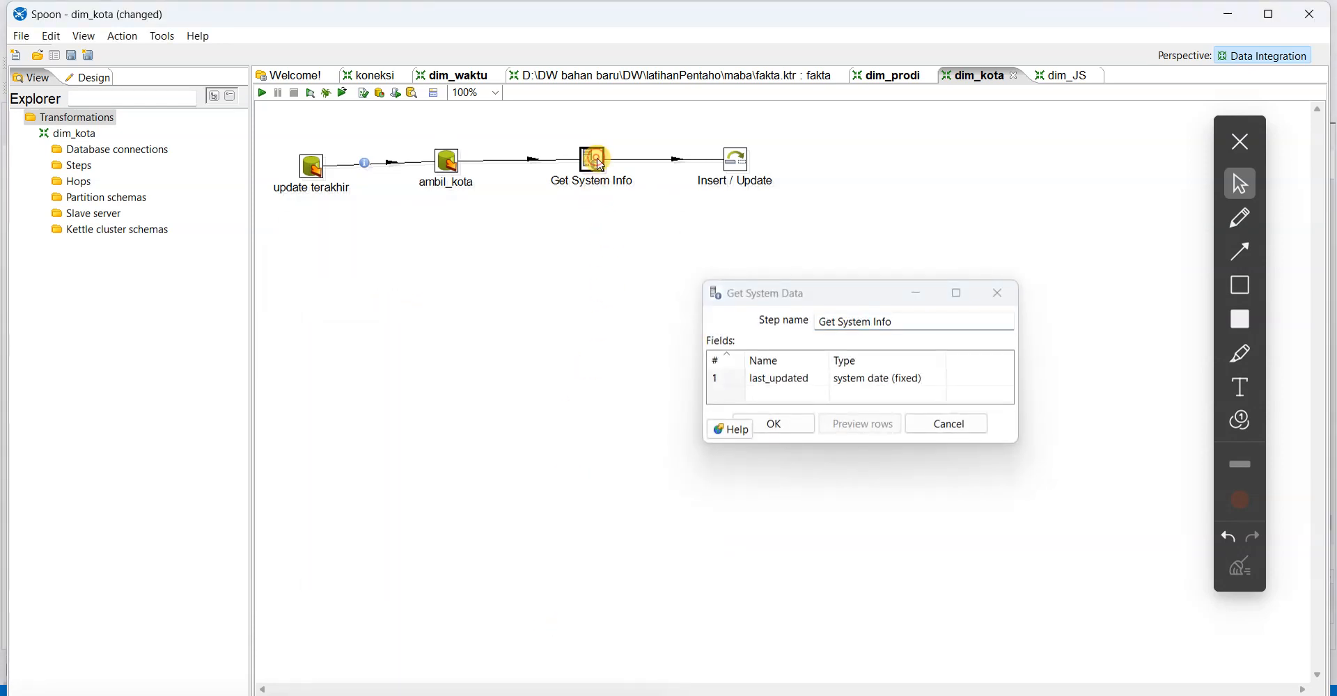
click(945, 424)
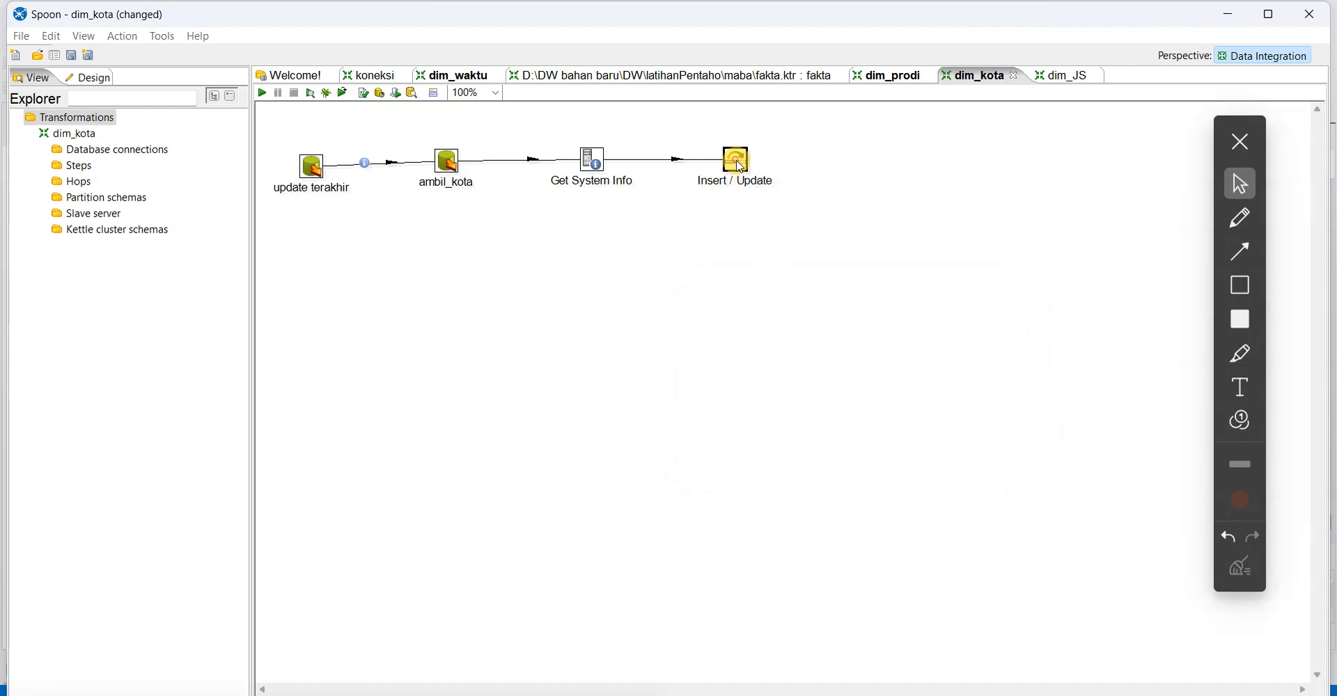
Circle the target table, lookup key table field and update table fields in dim_kota's Insert / Update settings, clear the marks, and close without changes
double_click(740, 165)
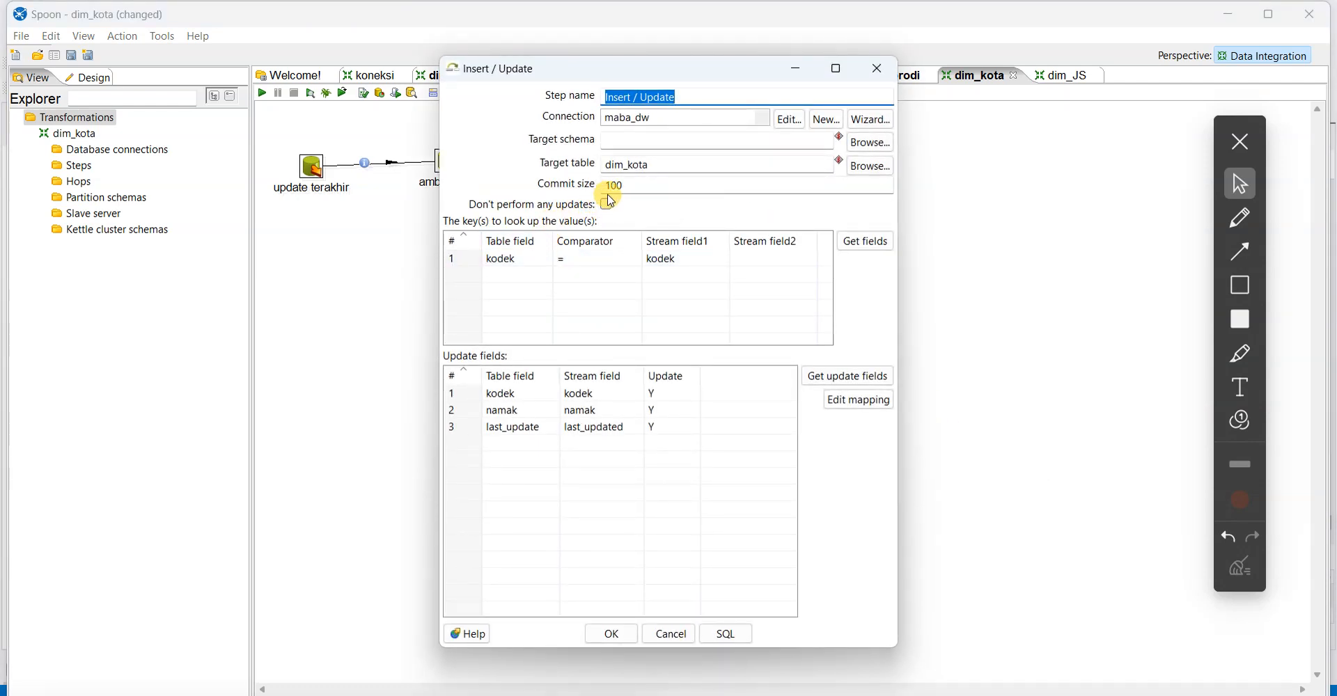
click(1239, 217)
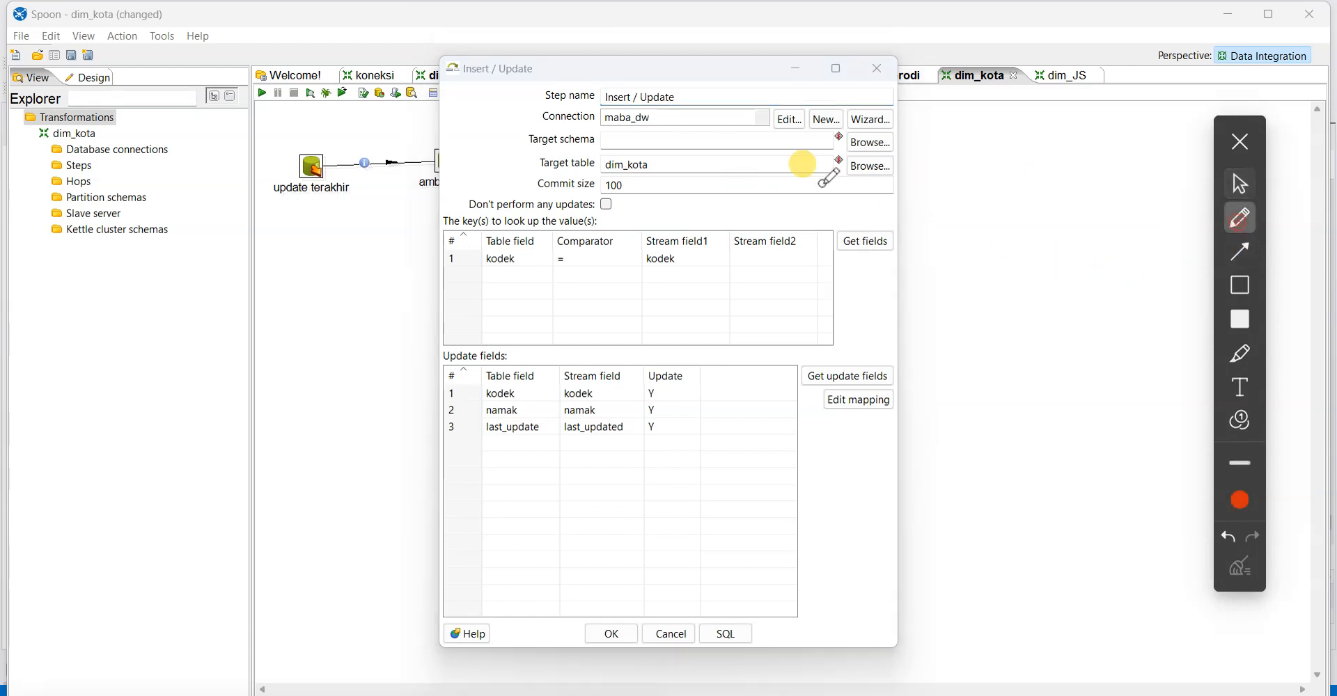
mouse_move(665, 153)
mouse_down()
mouse_move(616, 187)
mouse_move(651, 156)
mouse_up()
mouse_move(533, 226)
mouse_down()
mouse_move(488, 231)
mouse_move(548, 252)
mouse_up()
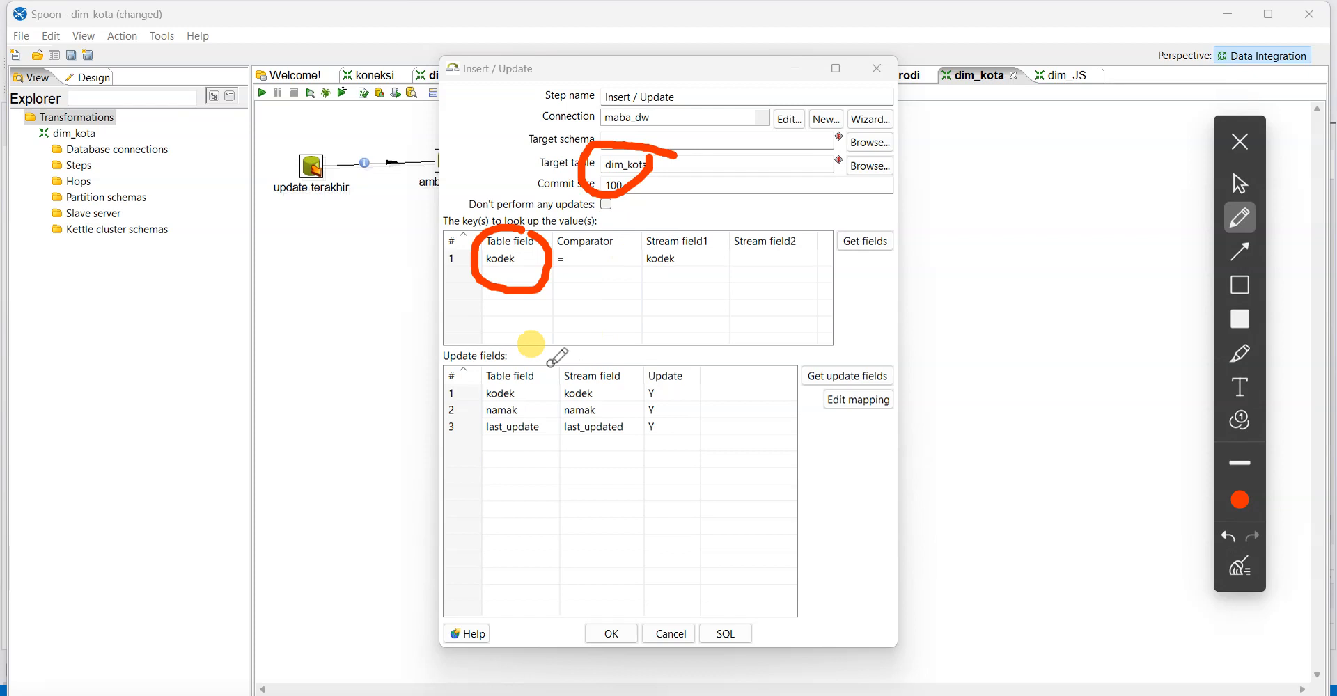
mouse_move(527, 346)
mouse_down()
mouse_move(475, 428)
mouse_move(543, 352)
mouse_move(529, 334)
mouse_up()
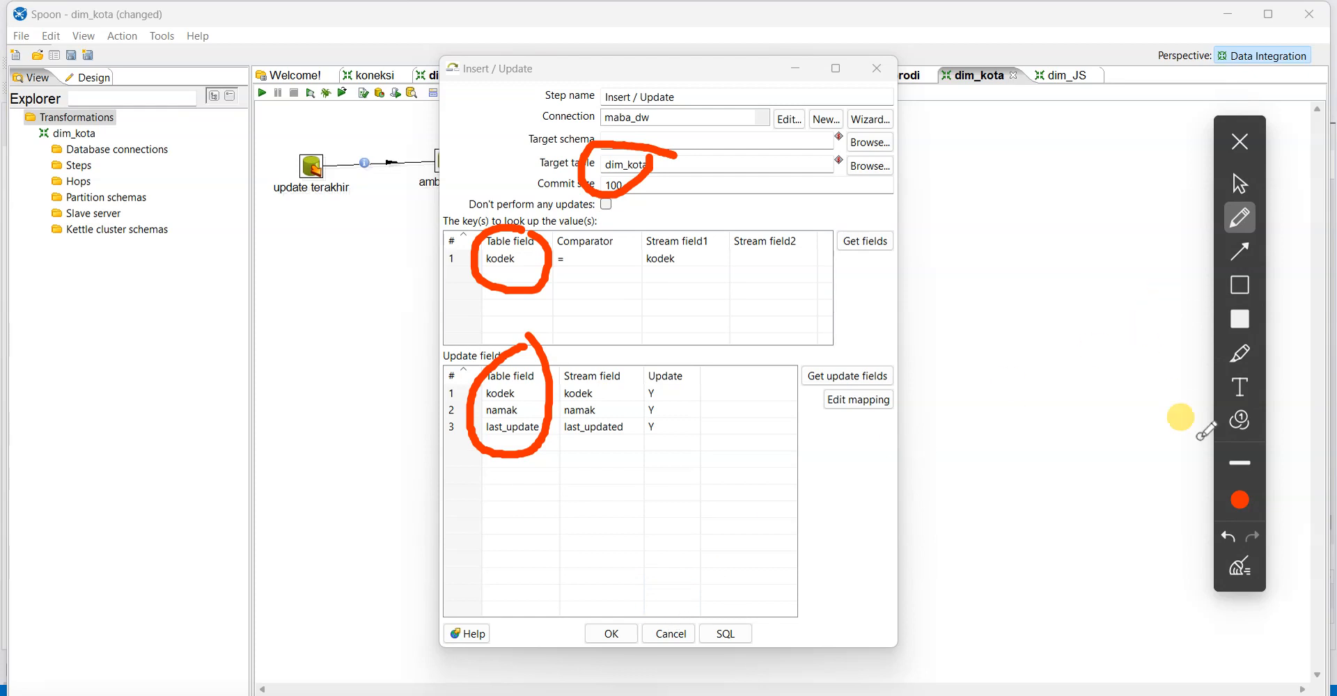
click(1239, 566)
click(1239, 183)
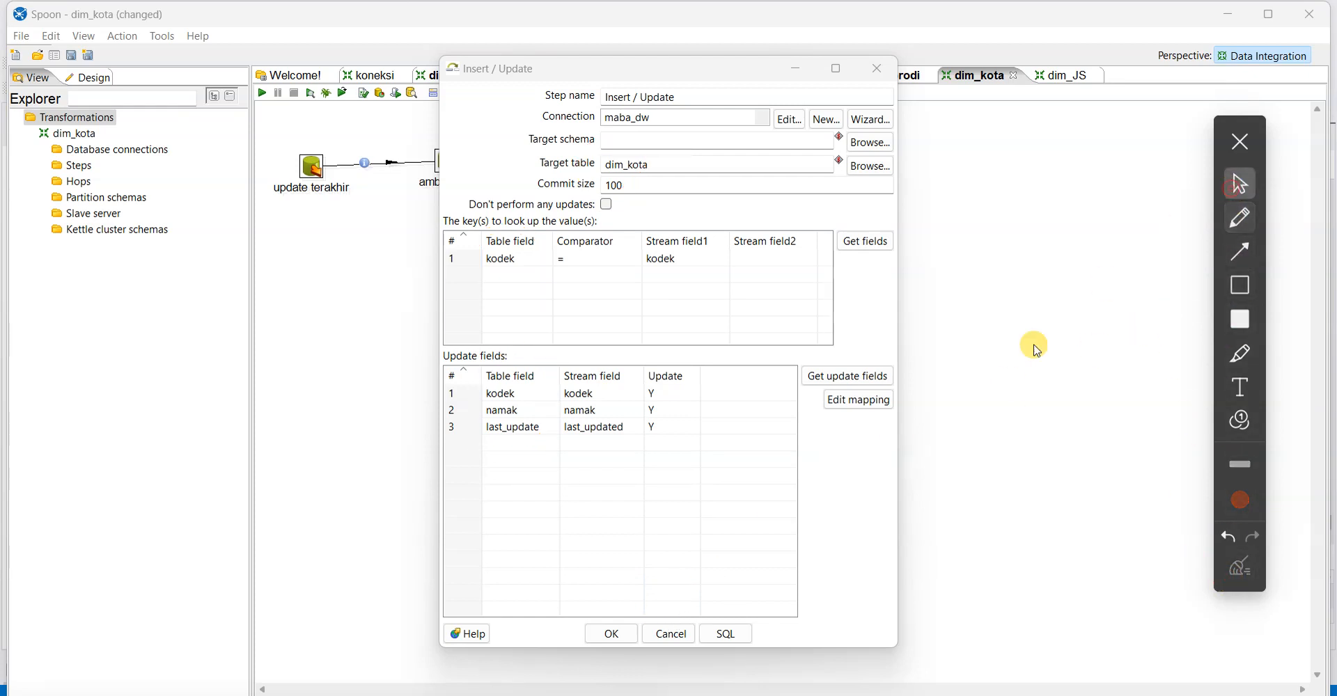
click(668, 633)
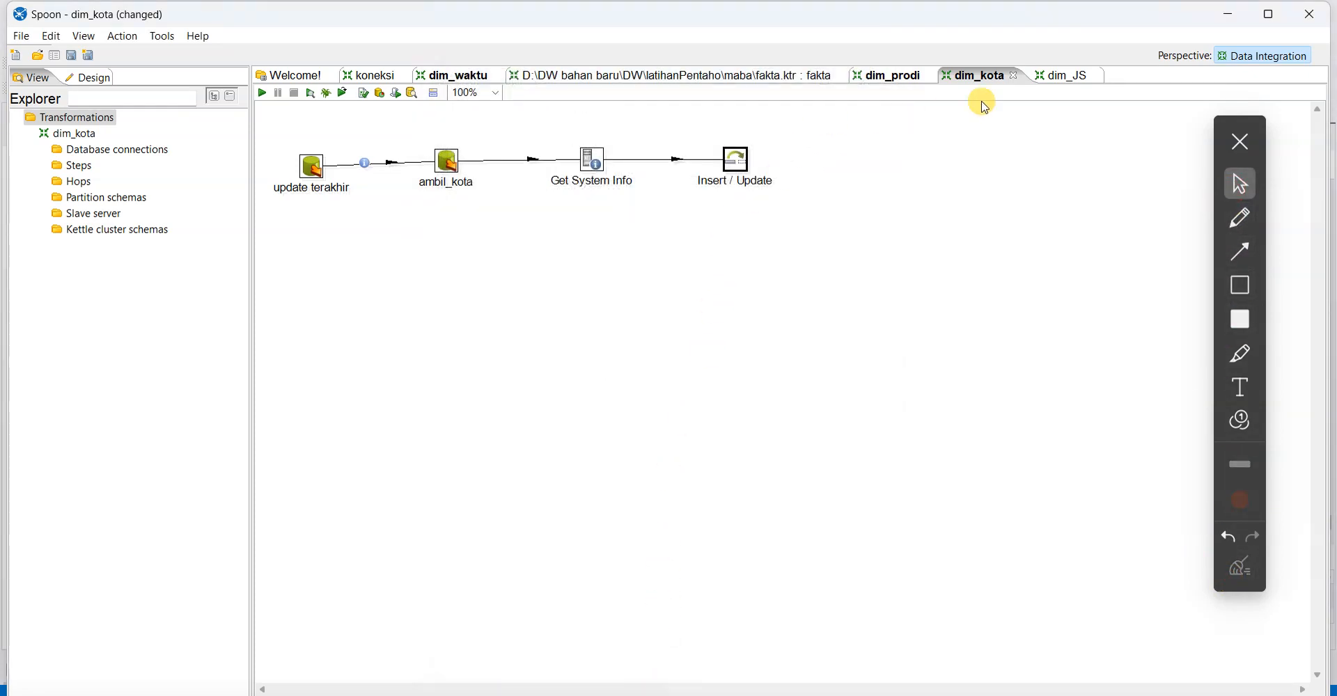
Show the dim_JS transformation and move the ambil_JS and update terakhir steps up in line with the other steps
click(1056, 76)
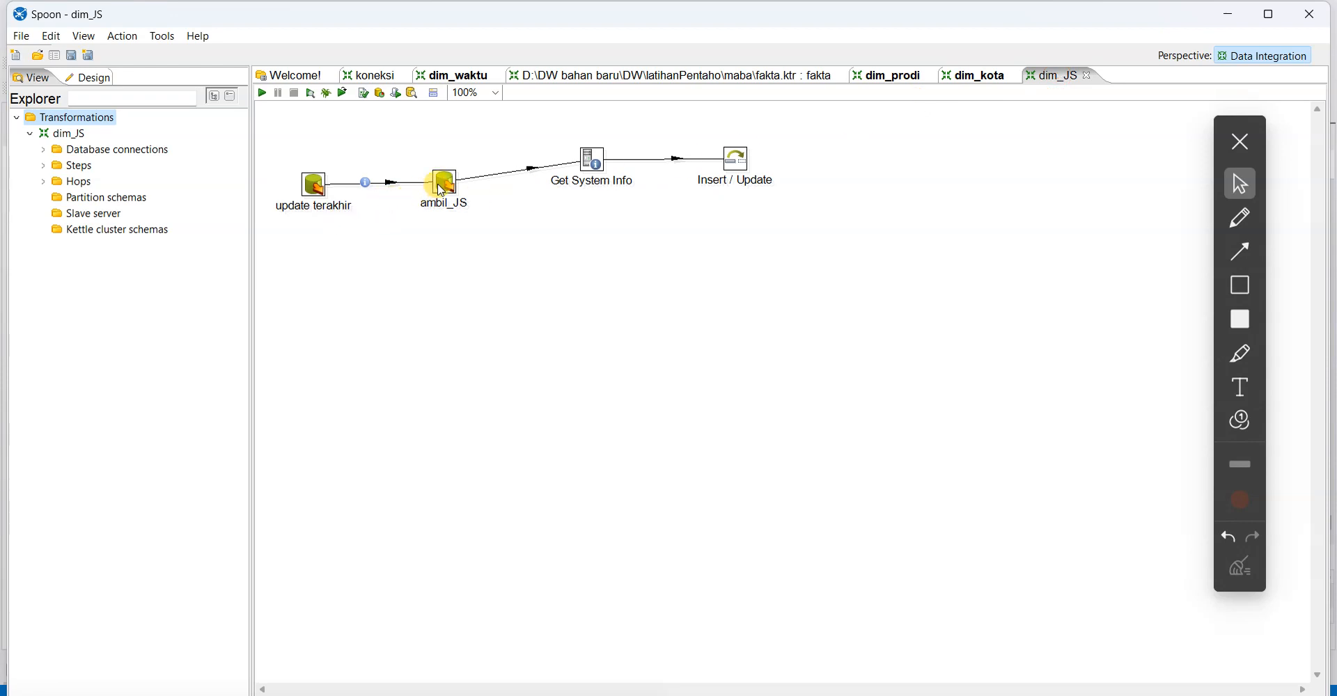
drag(441, 192, 440, 171)
mouse_move(446, 160)
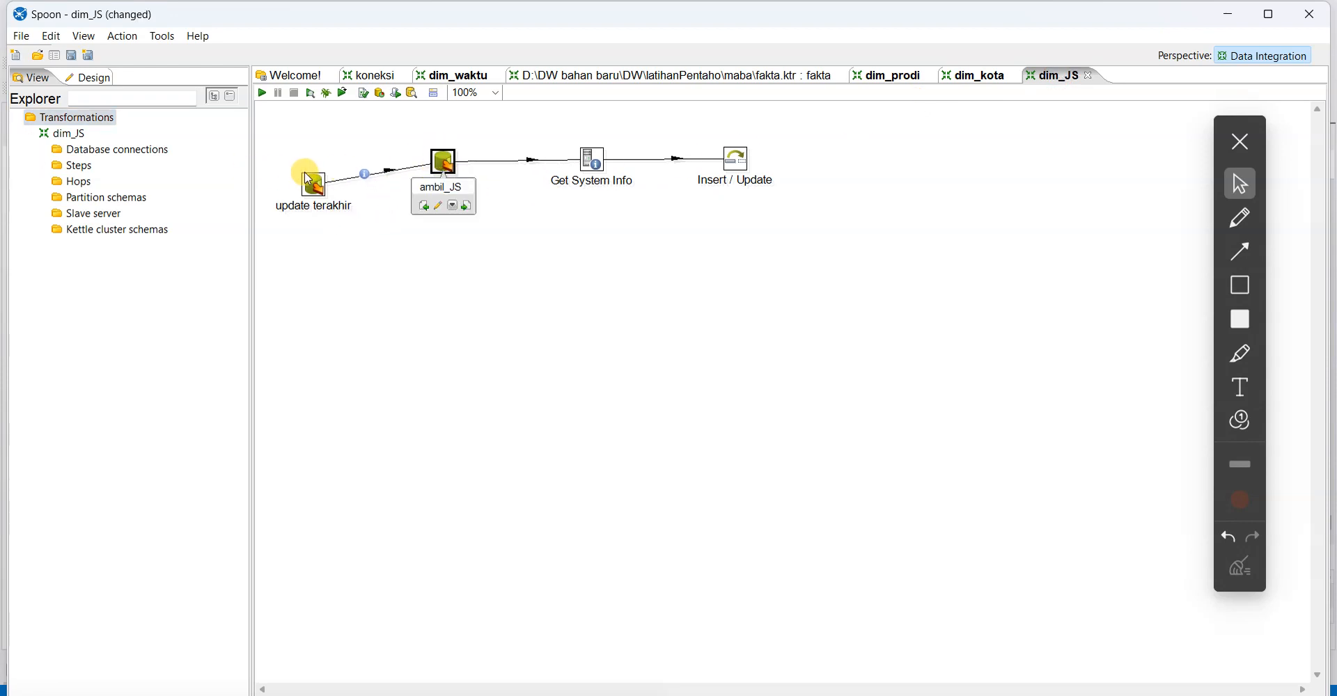
drag(307, 174, 307, 152)
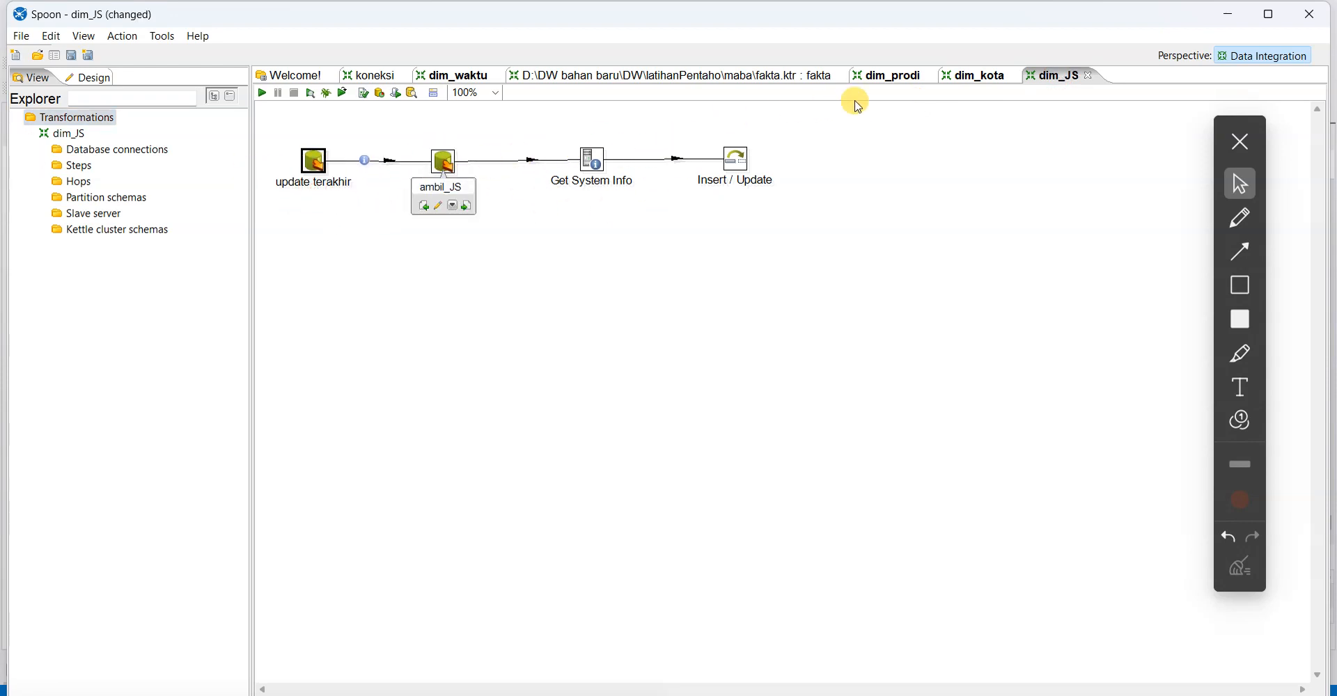
Show the fakta transformation, circle its Max Last Update step with the pen, and clear the mark
click(696, 74)
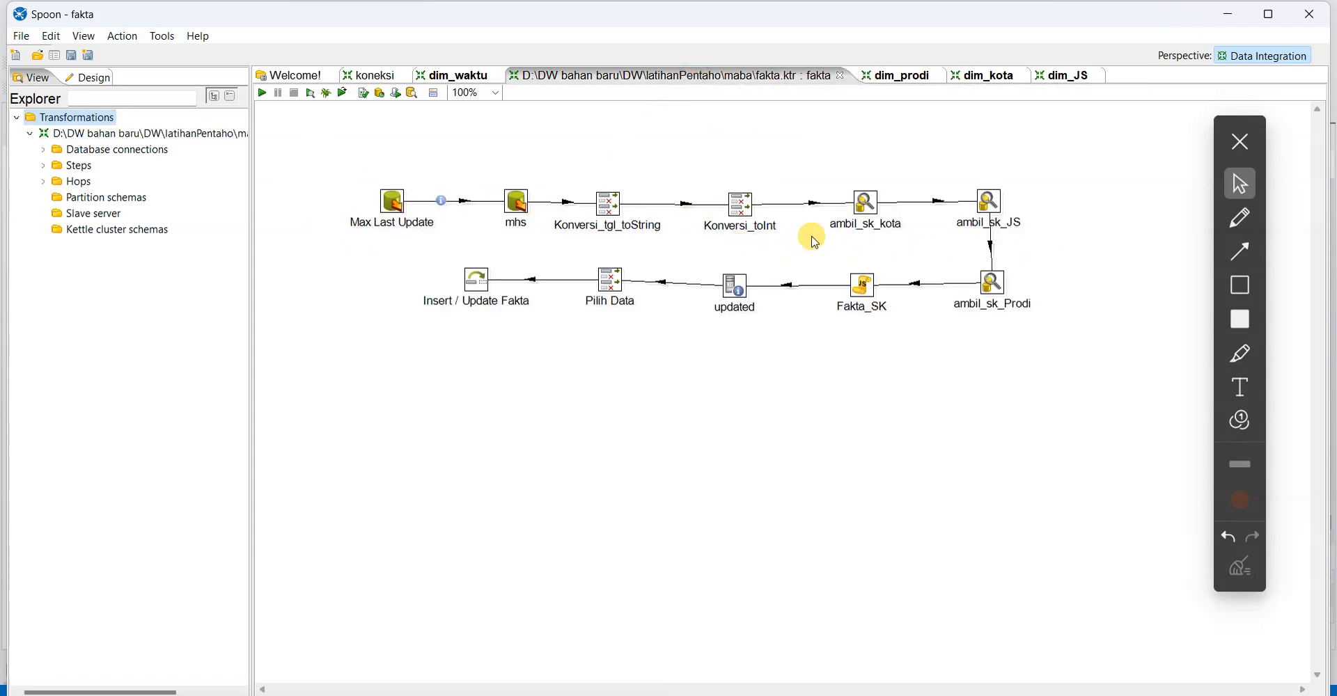
click(1250, 219)
mouse_move(409, 167)
mouse_down()
mouse_move(351, 181)
mouse_move(339, 240)
mouse_move(423, 191)
mouse_move(399, 174)
mouse_up()
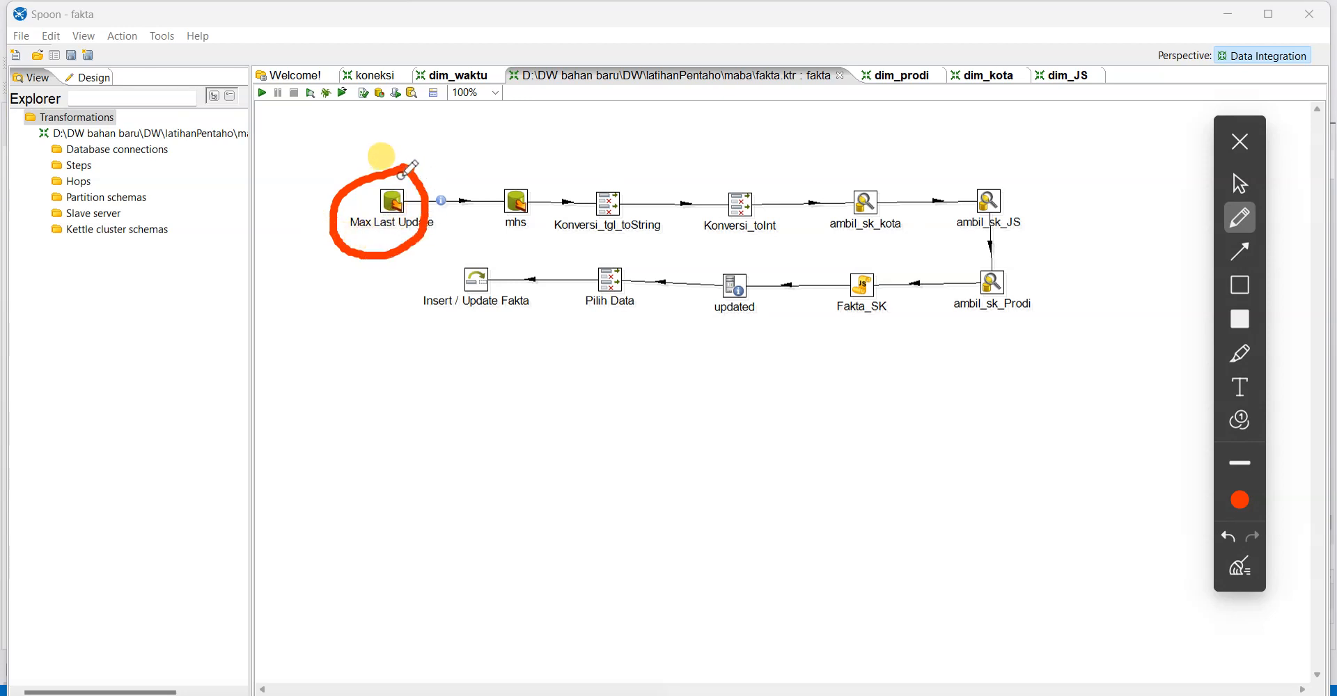
click(1239, 183)
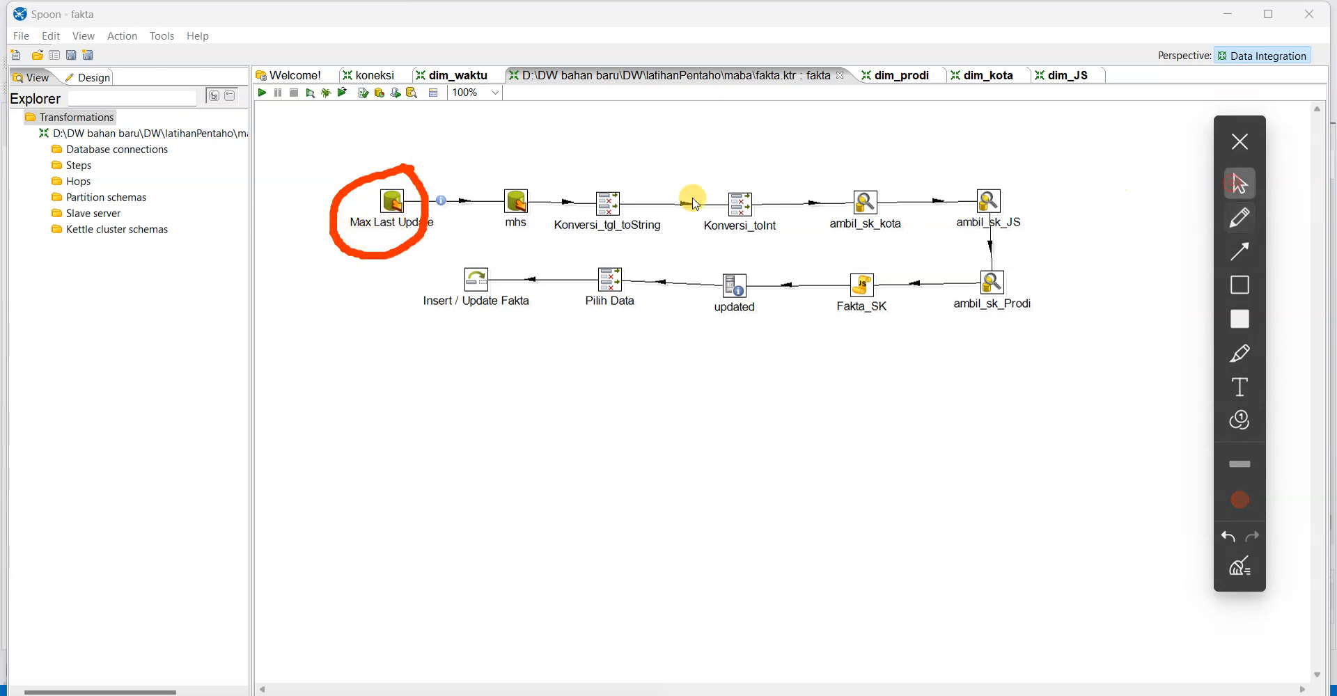
click(1240, 567)
Open the Max Last Update table input, highlight the fakta_mhs table name in its query, and close it without changes
double_click(389, 202)
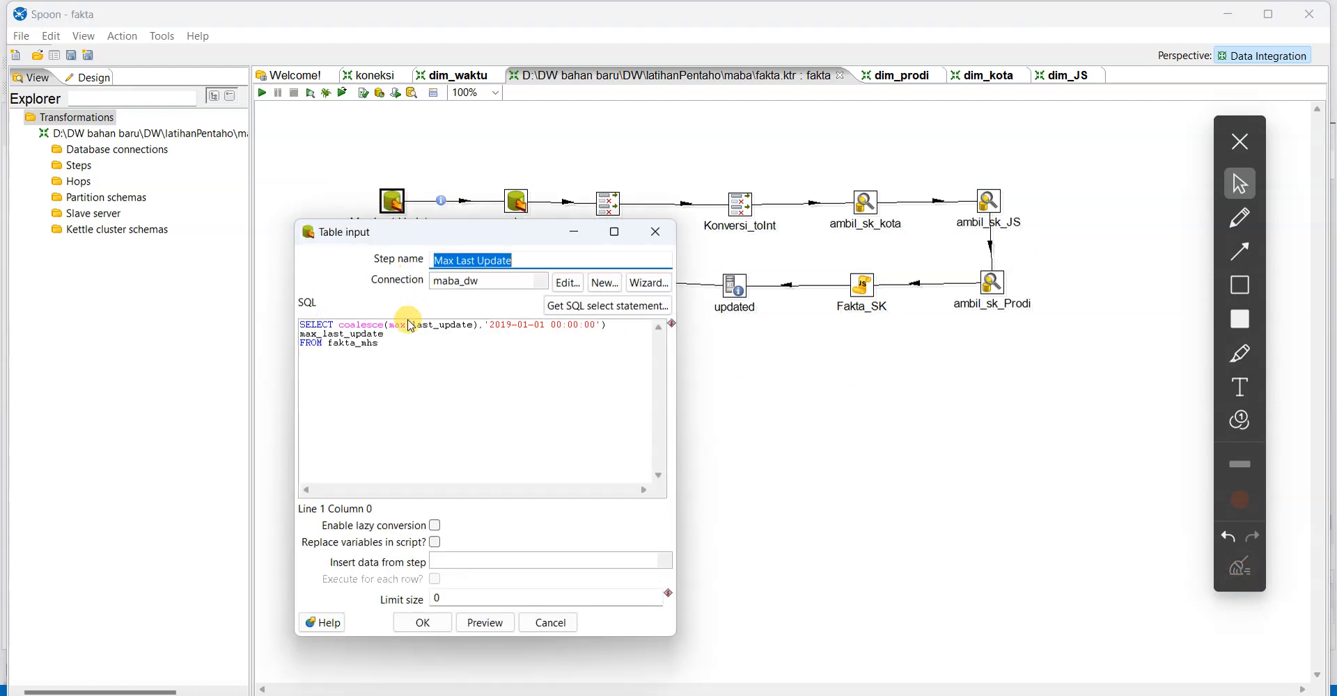
drag(388, 342, 327, 344)
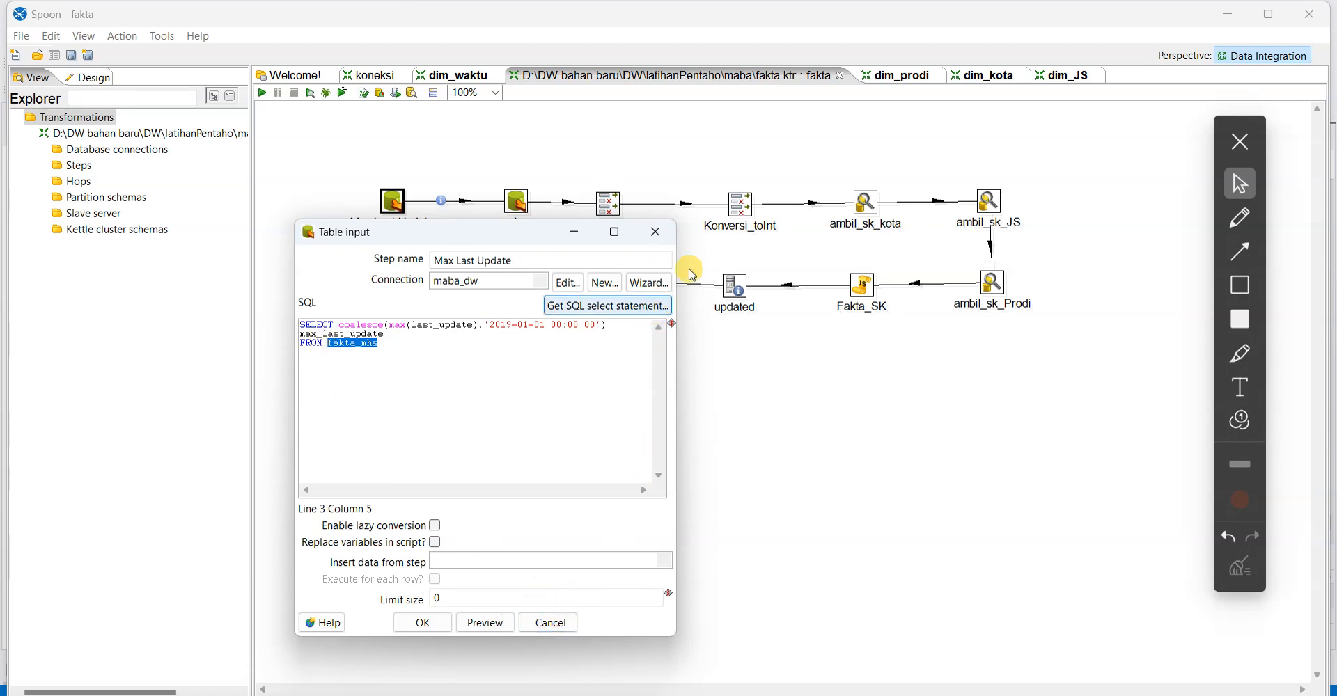
click(549, 622)
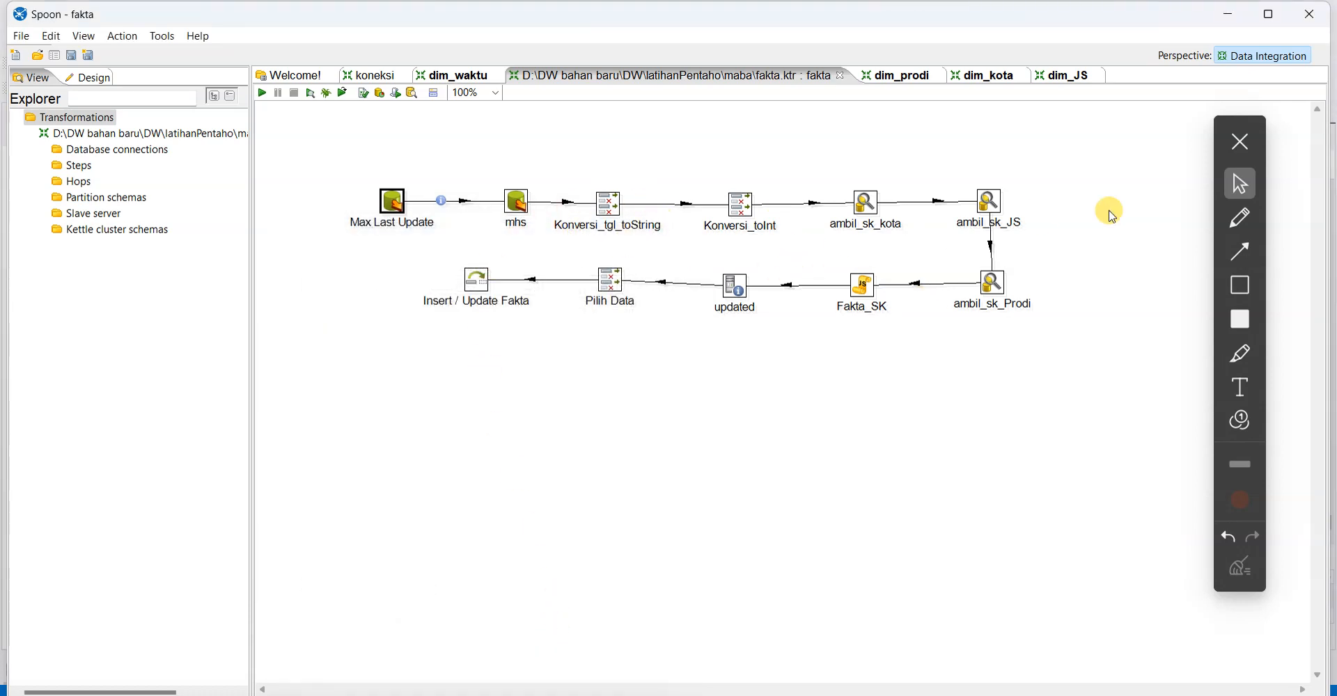
Open the mhs table input, highlight its whole grouped select query for review, and close it without changes
double_click(519, 204)
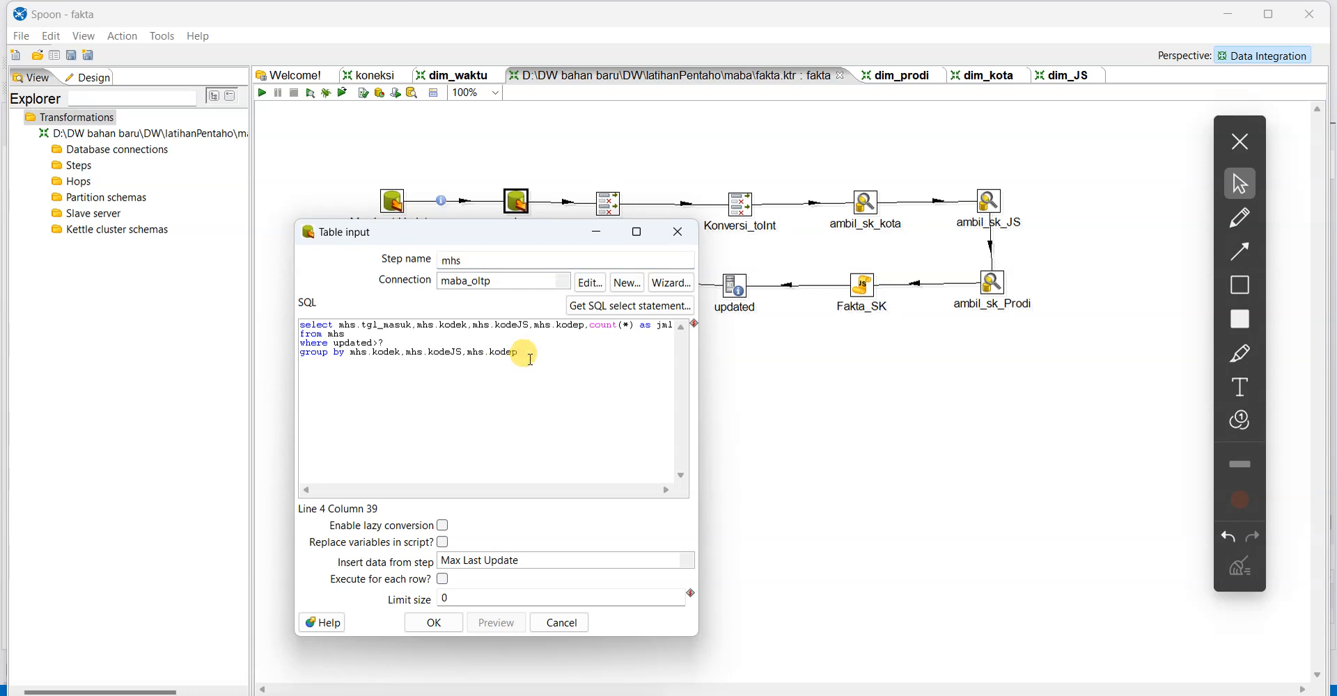
drag(531, 359, 284, 315)
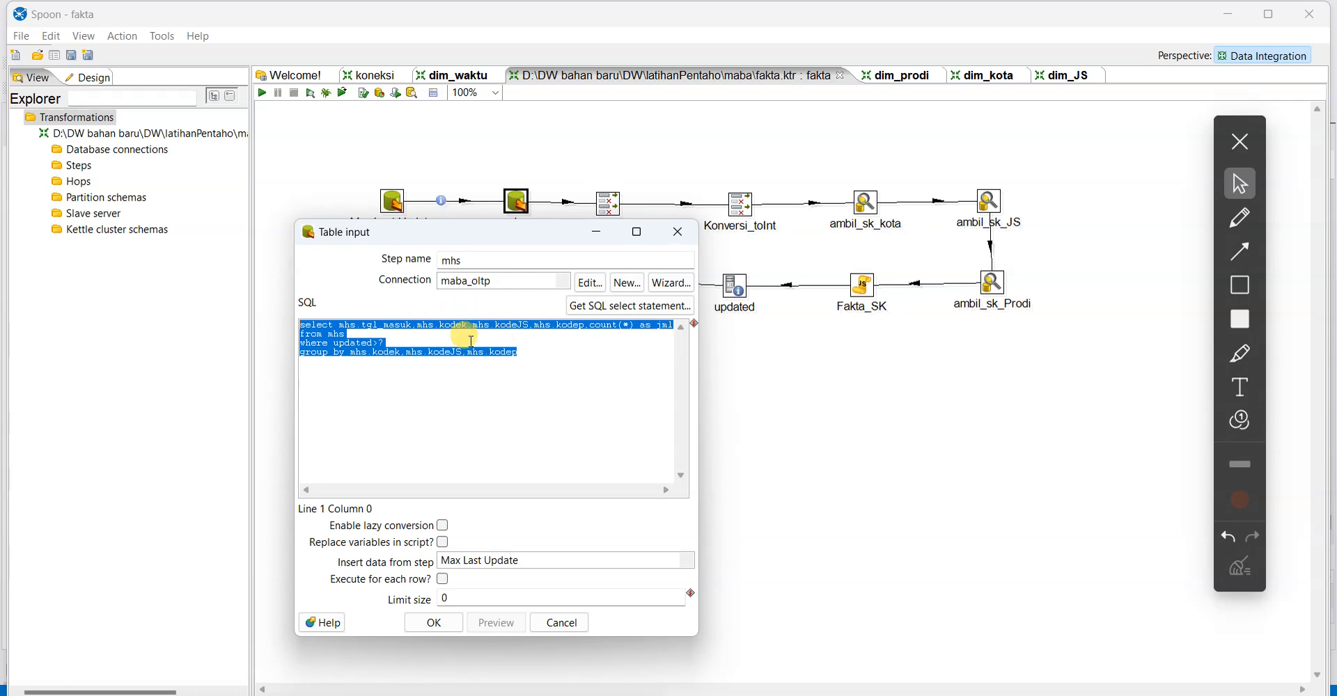
click(521, 350)
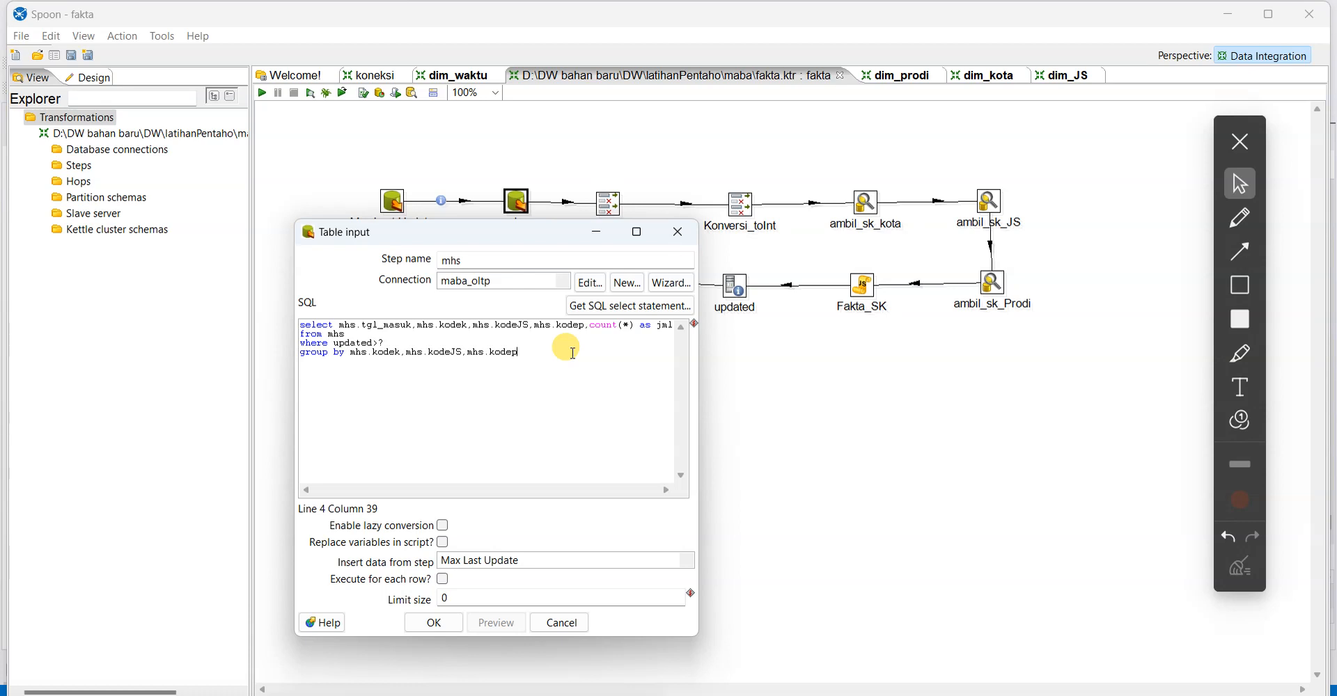
drag(552, 354, 296, 303)
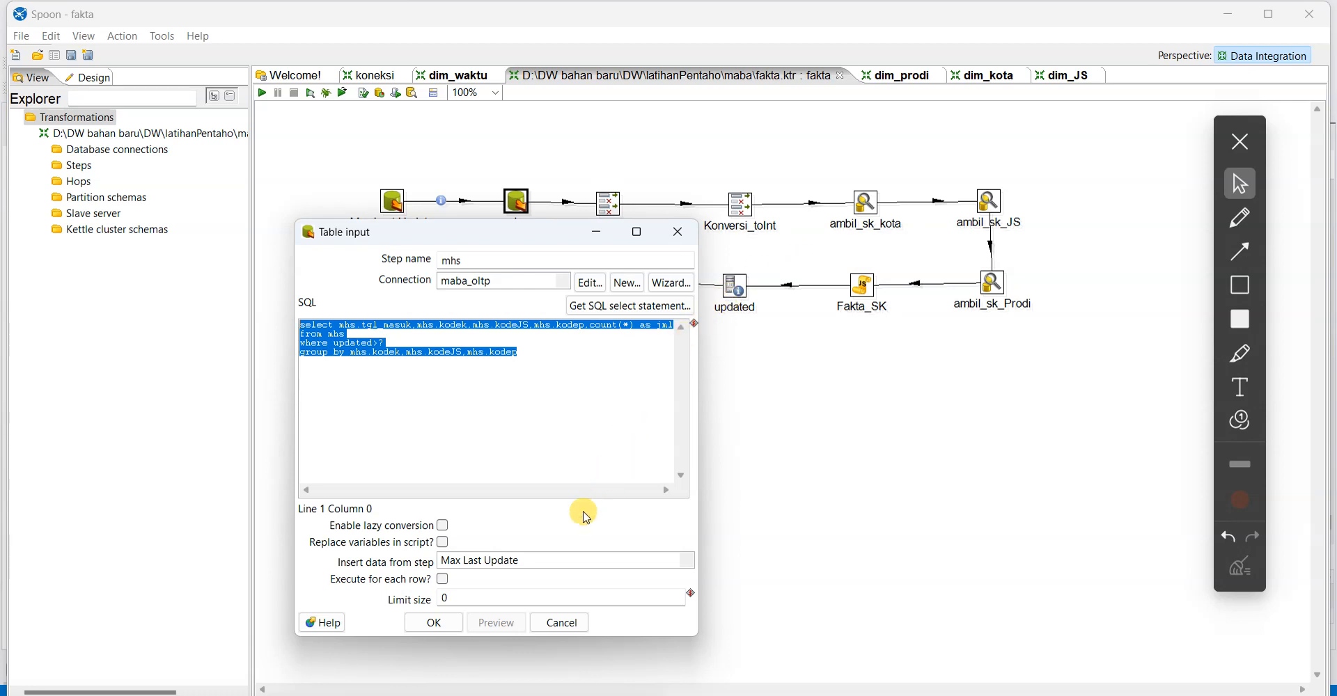
click(529, 352)
drag(521, 352, 283, 314)
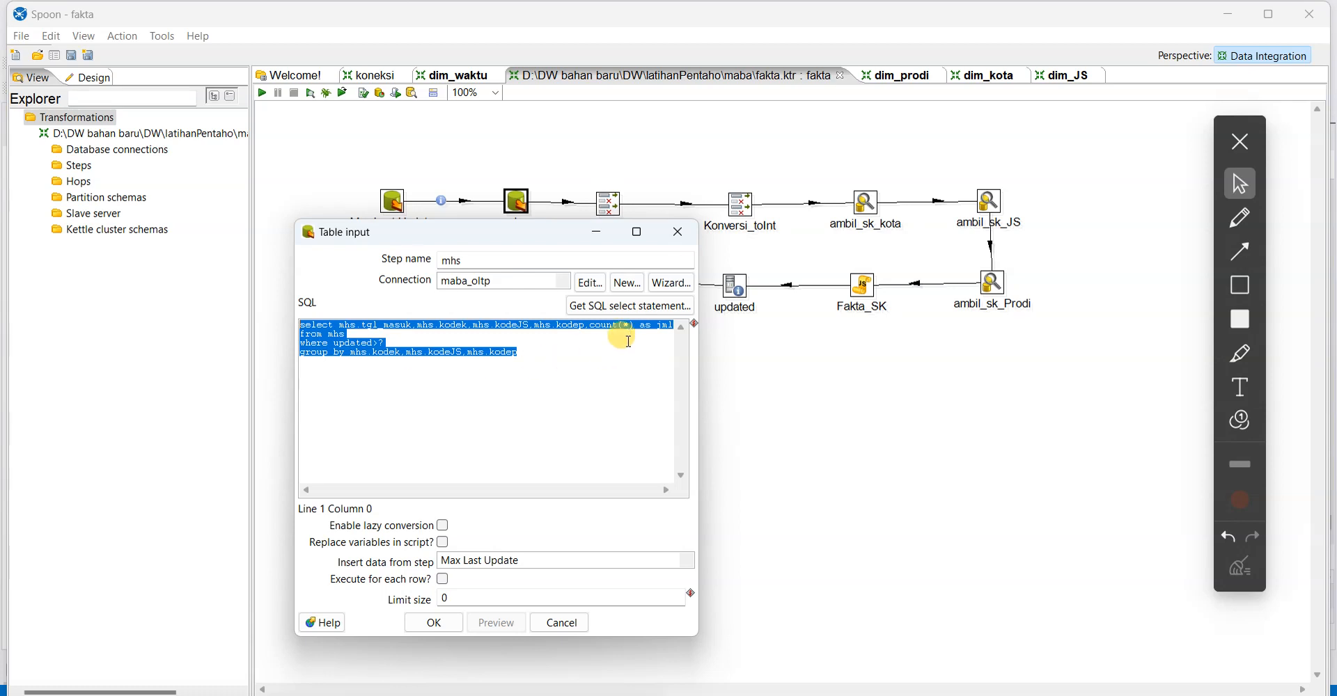
click(574, 622)
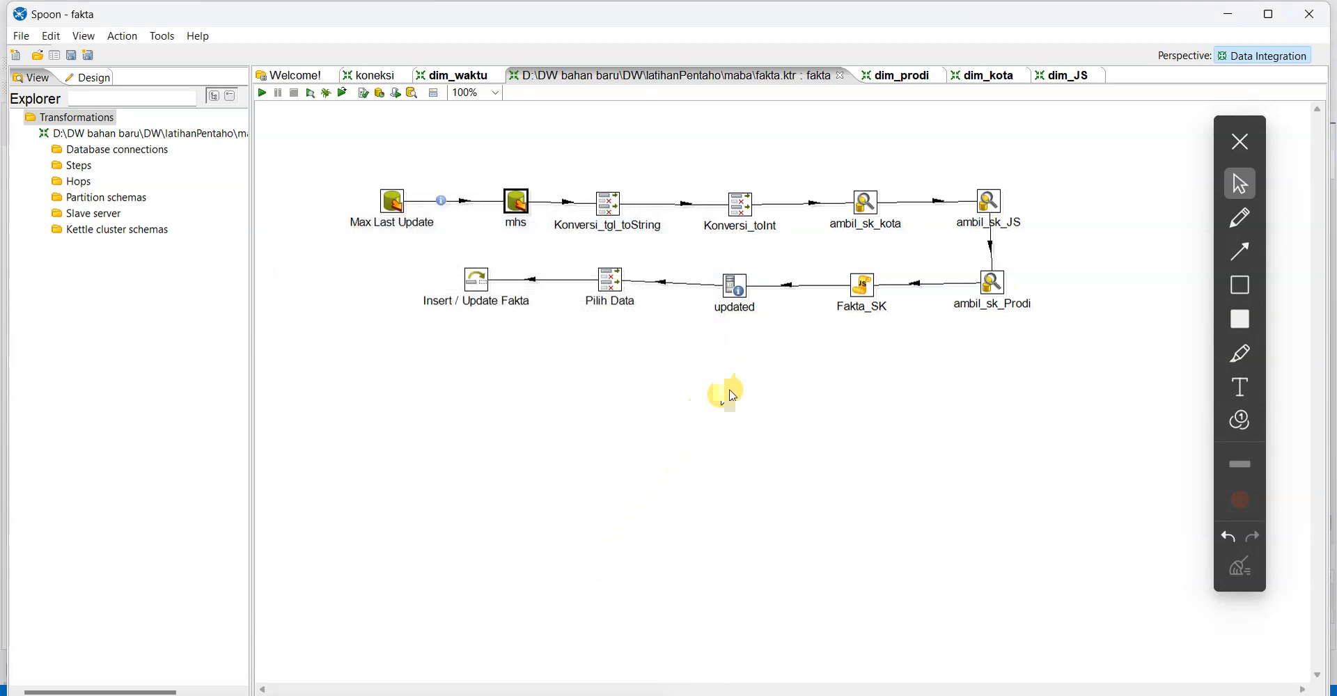
Mark the Konversi_tgl_toString step with the pen, inspect the format of its tgl_masuk field, and close it without changes
click(1250, 219)
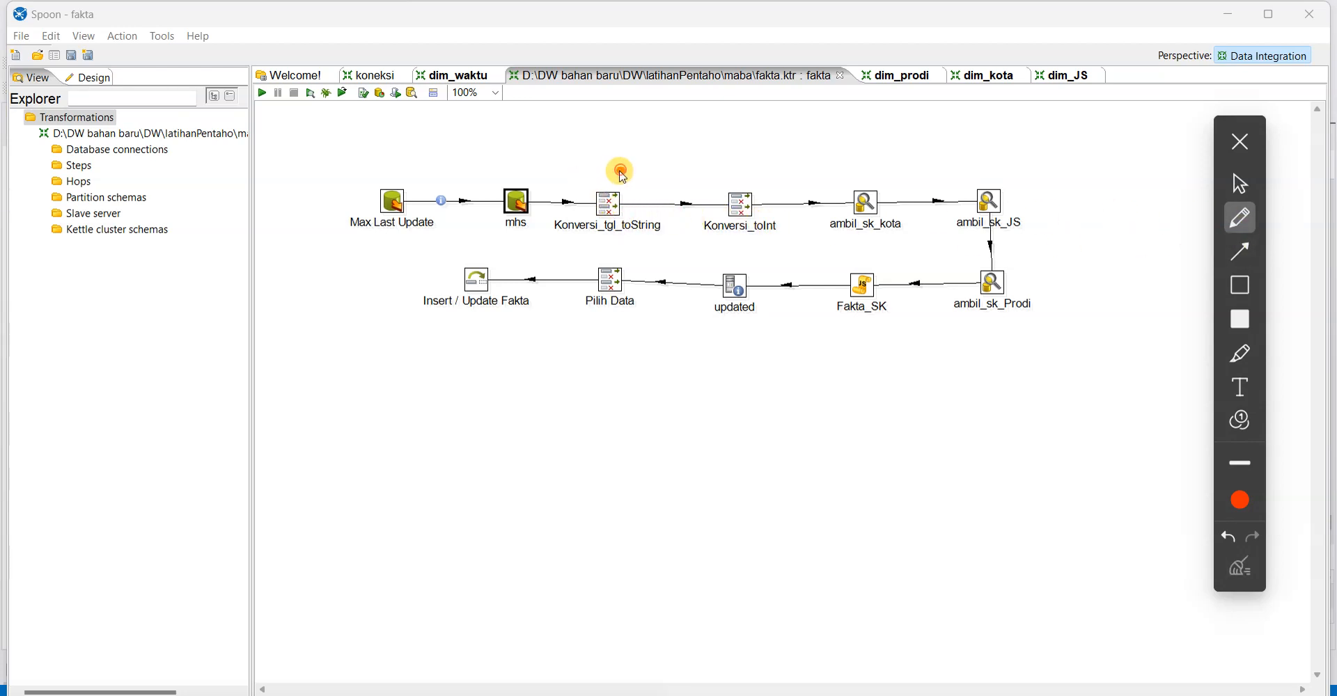
drag(623, 176, 603, 176)
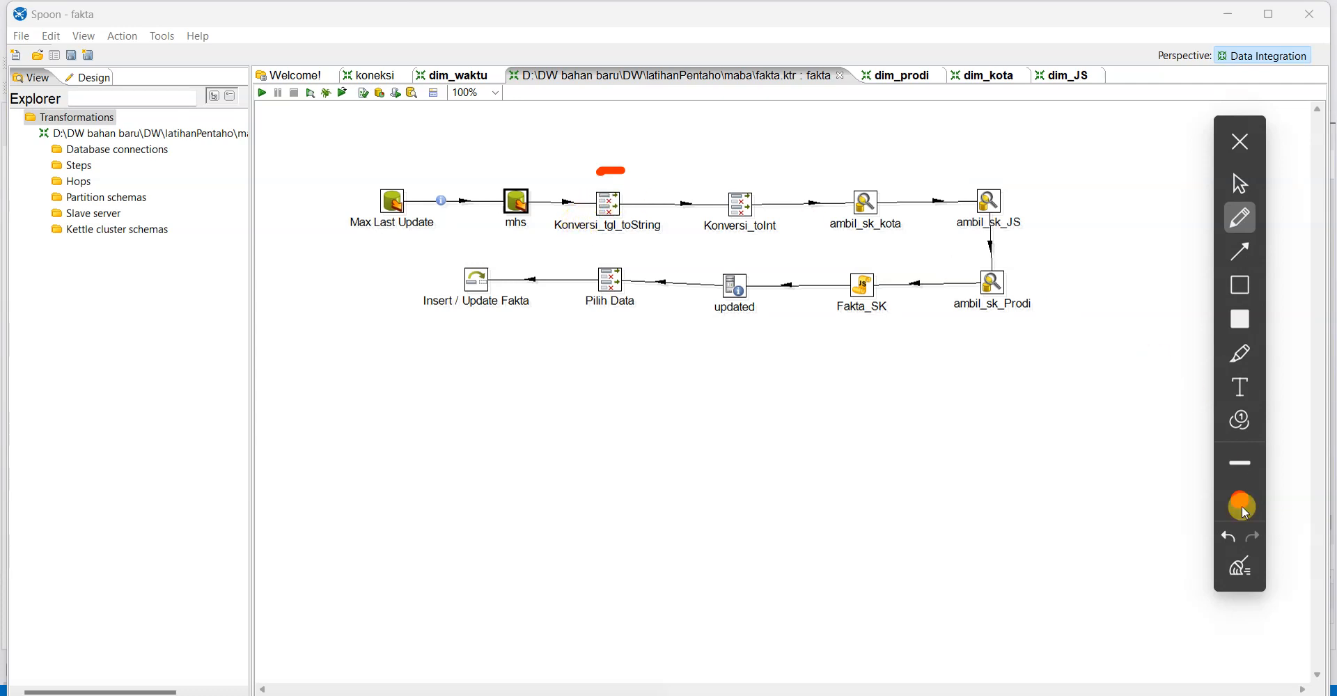
click(1240, 183)
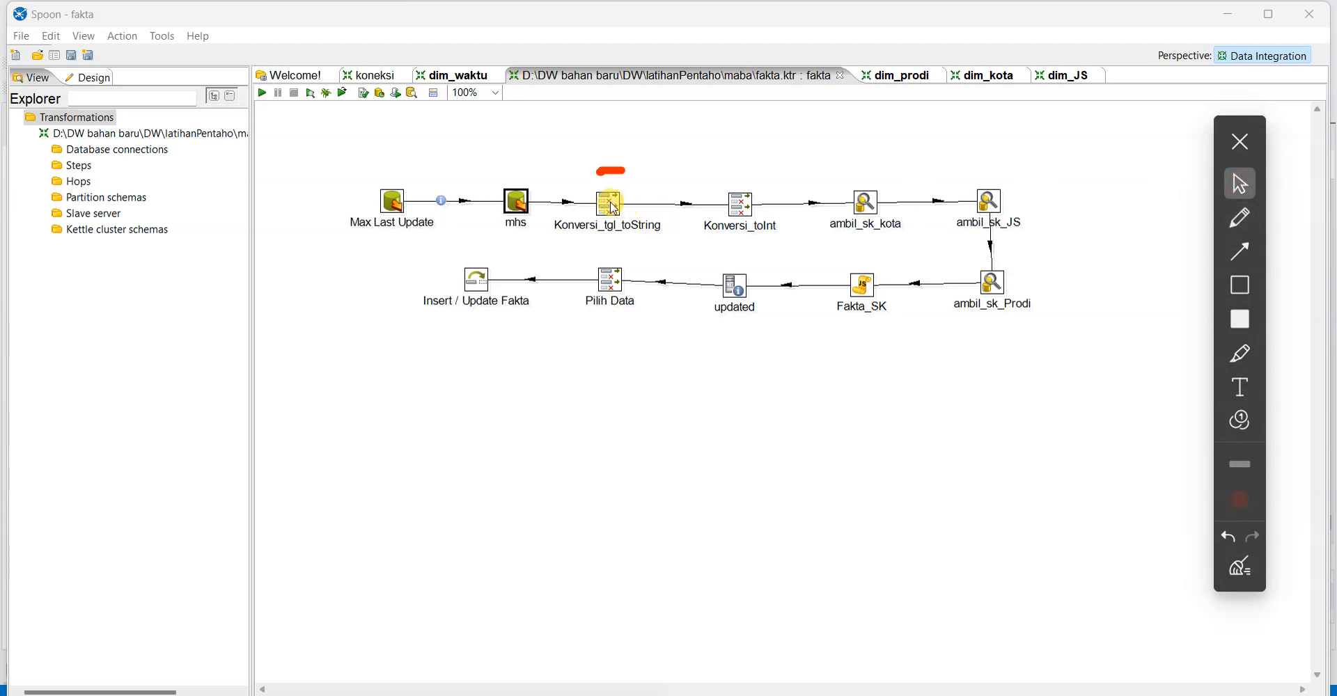
double_click(608, 205)
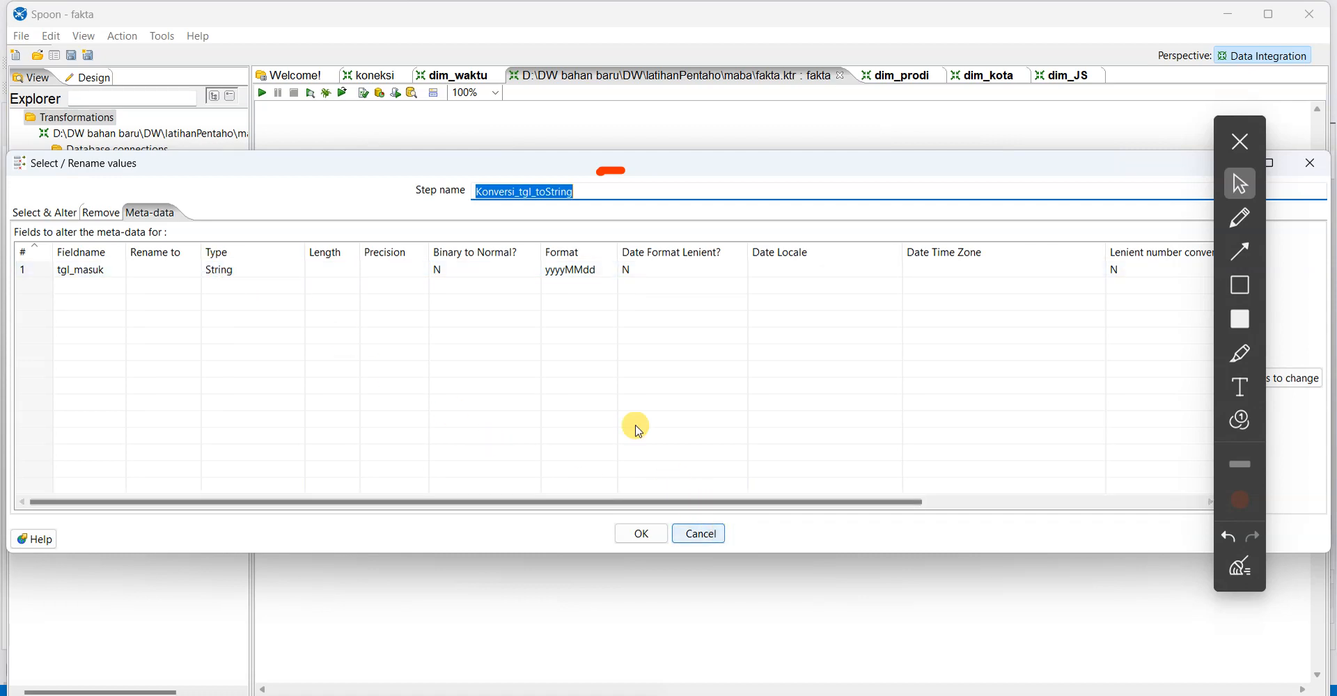
click(602, 271)
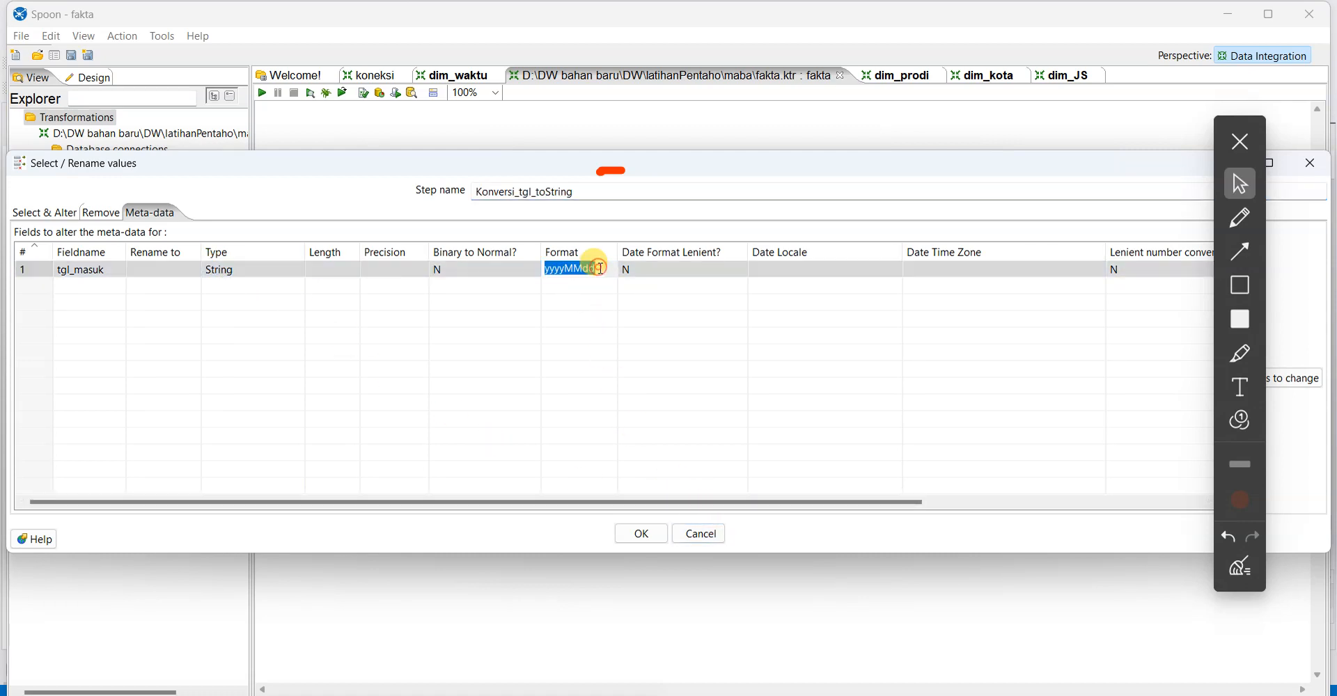
click(703, 534)
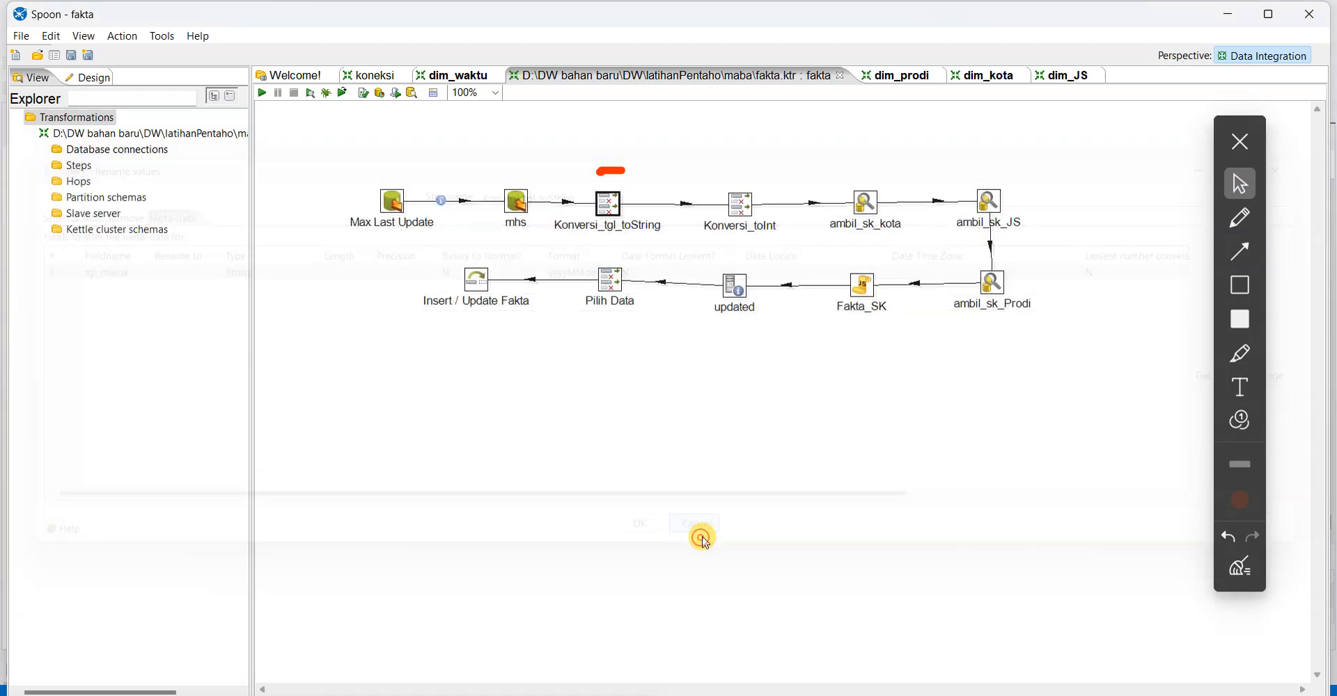
Draw a pen line above the Konversi_toInt step, open it to review the tgl_masuk type, and close it without changes
click(1239, 218)
drag(711, 174, 808, 171)
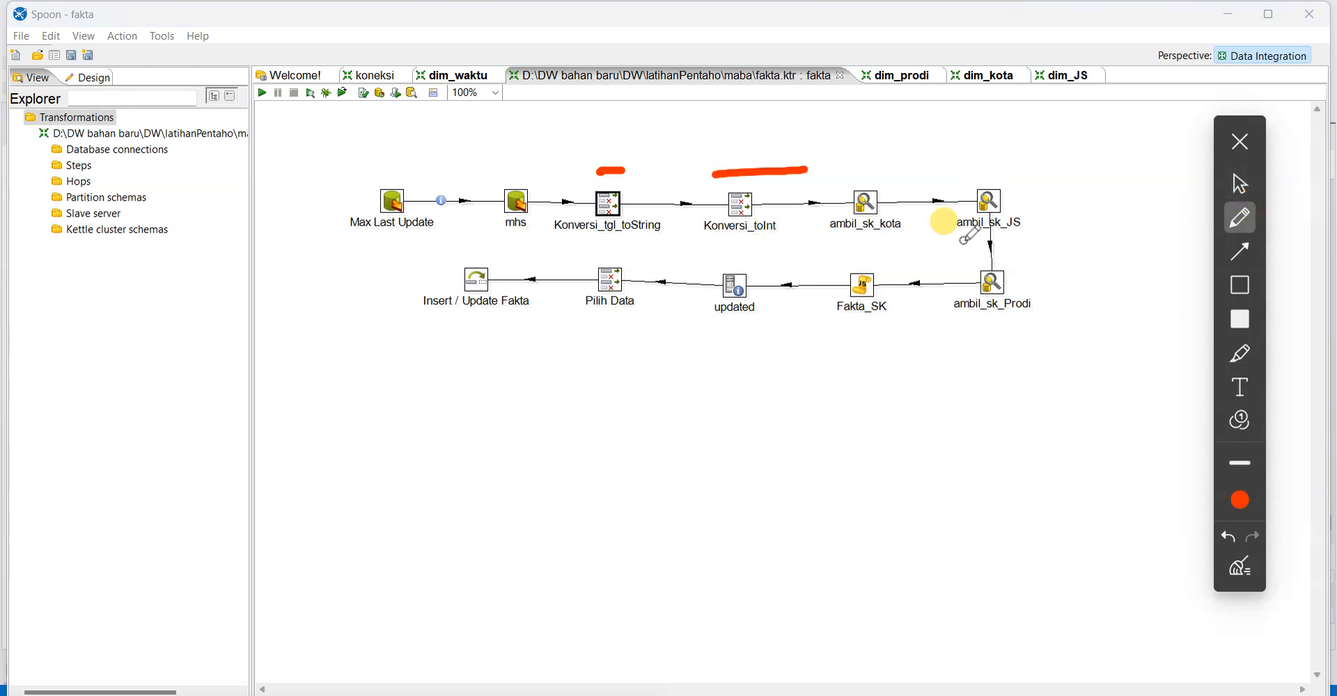
click(1240, 183)
double_click(729, 218)
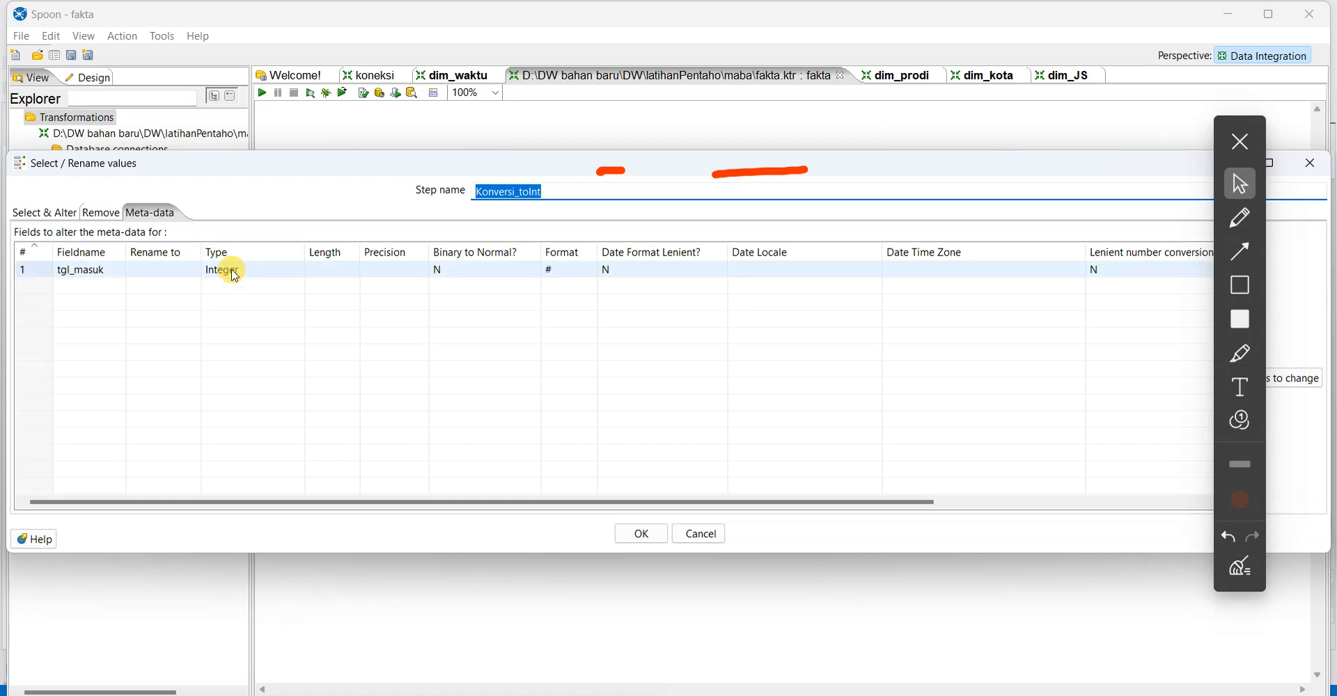
click(699, 534)
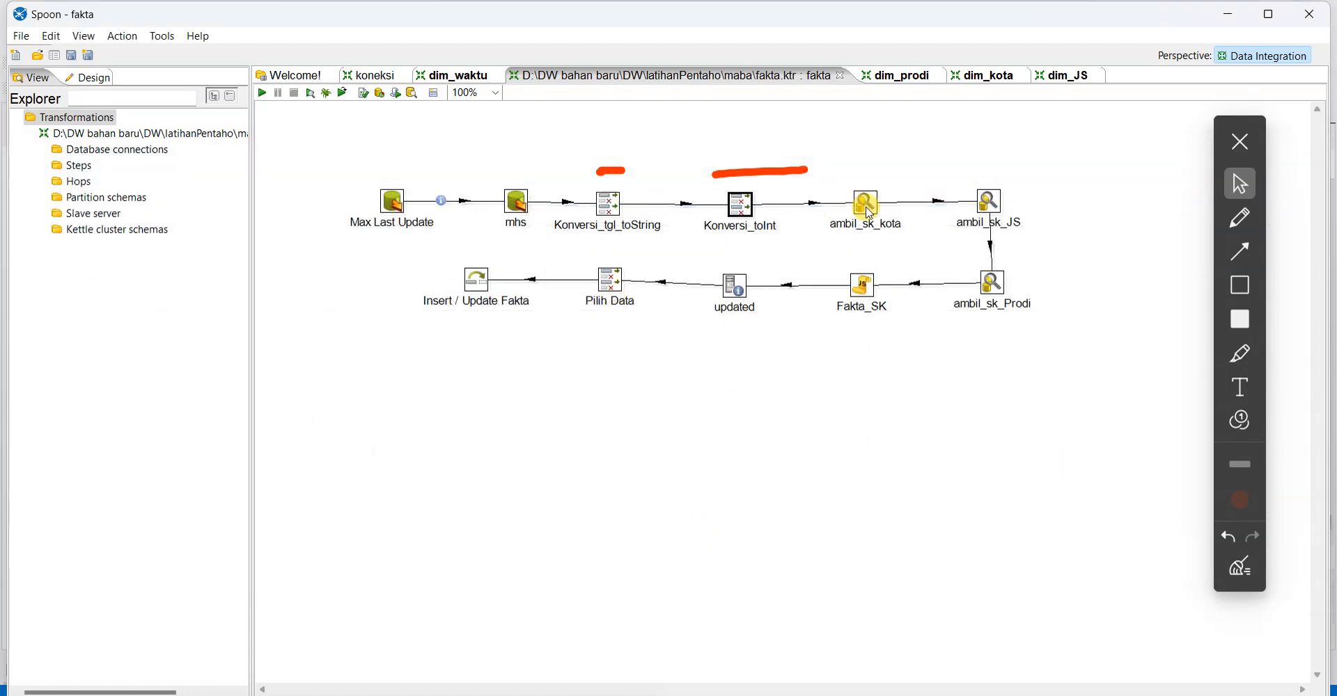
Circle the three ambil_sk lookup steps, mark their matching dimension transformations, box Fakta_SK with the pen, and clear all marks
click(1240, 217)
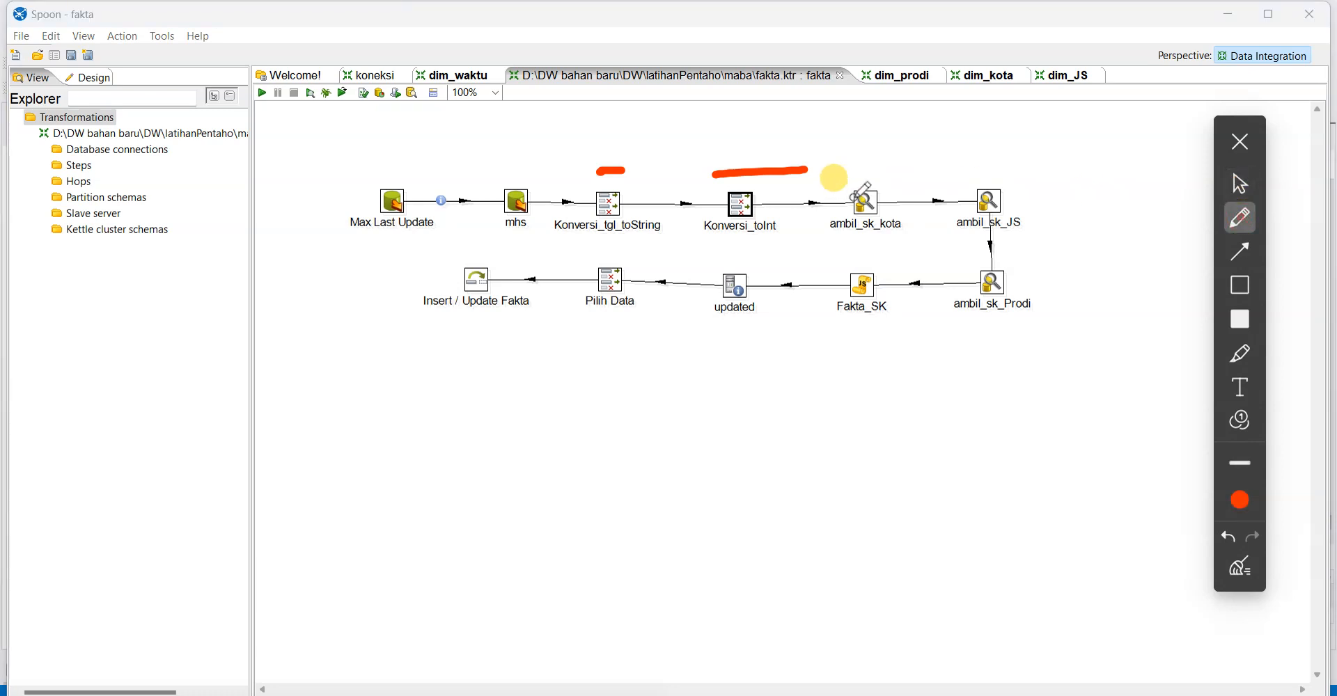
mouse_move(874, 170)
mouse_down()
mouse_move(819, 236)
mouse_move(919, 194)
mouse_move(878, 174)
mouse_up()
mouse_move(1005, 168)
mouse_down()
mouse_move(964, 230)
mouse_move(1029, 202)
mouse_move(1004, 252)
mouse_move(1023, 256)
mouse_move(1011, 256)
mouse_up()
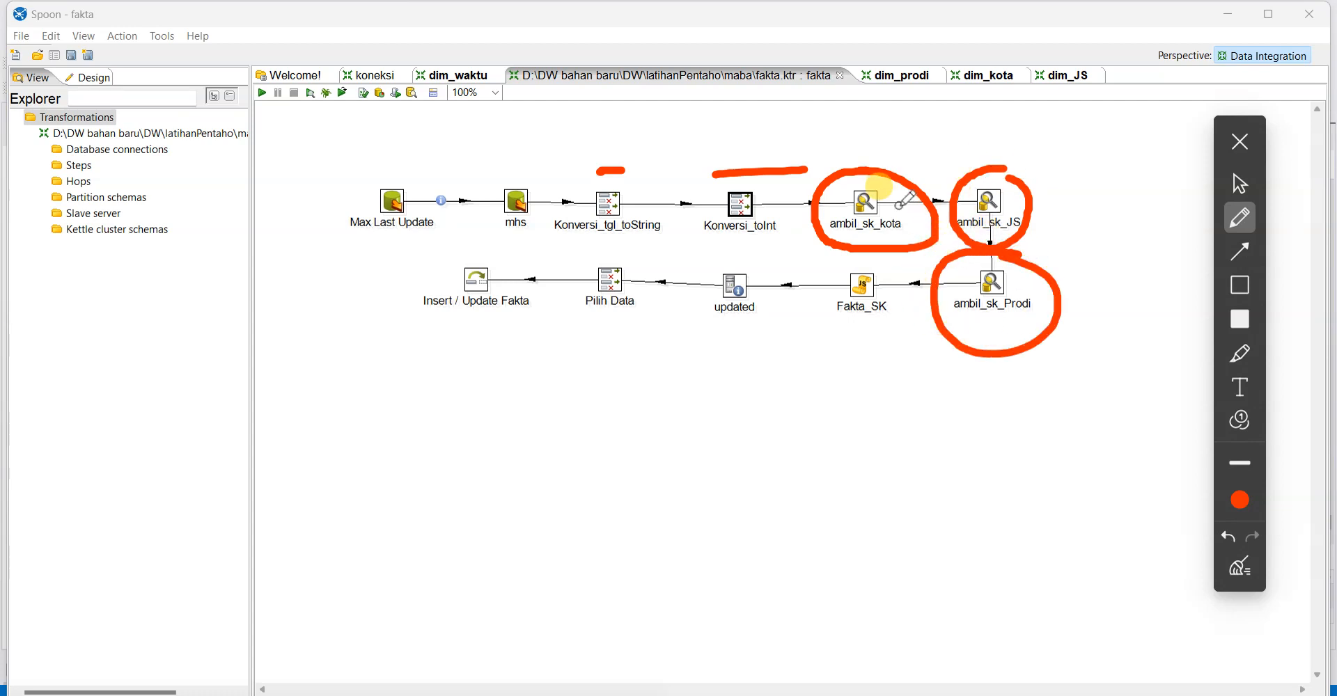
mouse_move(898, 61)
mouse_down()
mouse_move(912, 46)
mouse_move(1077, 50)
mouse_up()
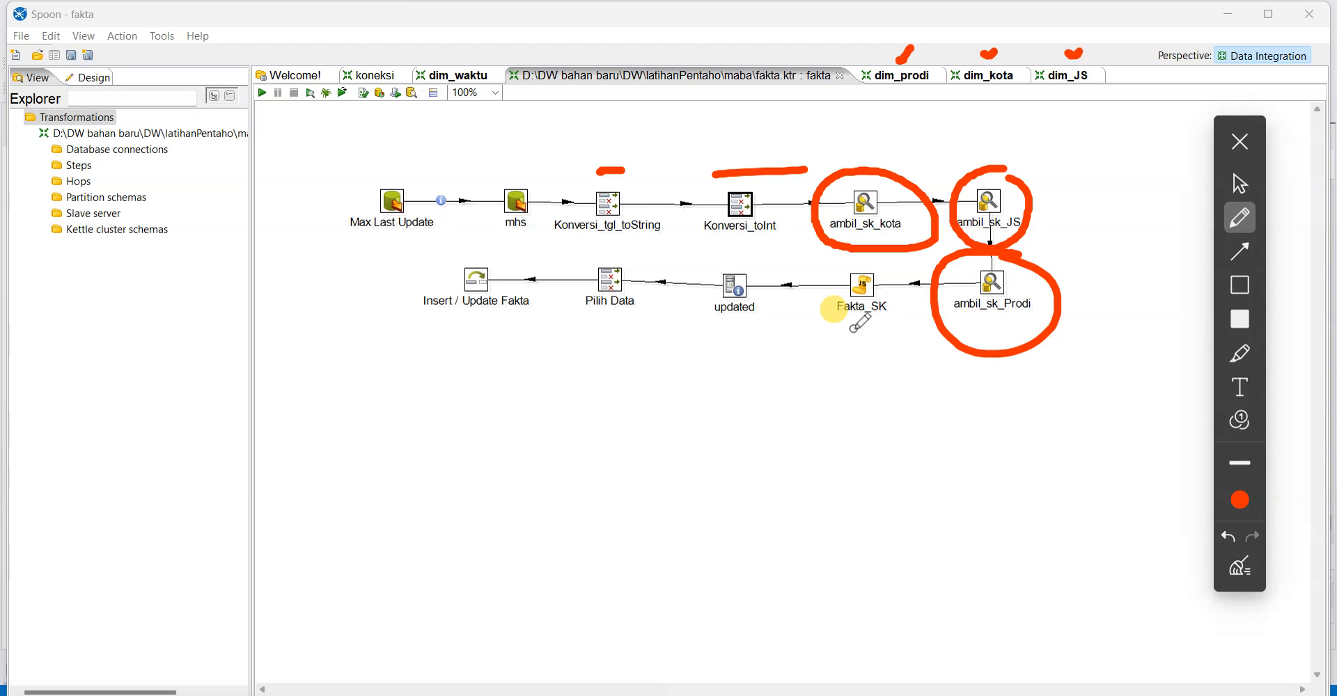
mouse_move(820, 326)
mouse_down()
mouse_move(909, 322)
mouse_move(902, 254)
mouse_move(805, 257)
mouse_move(826, 332)
mouse_up()
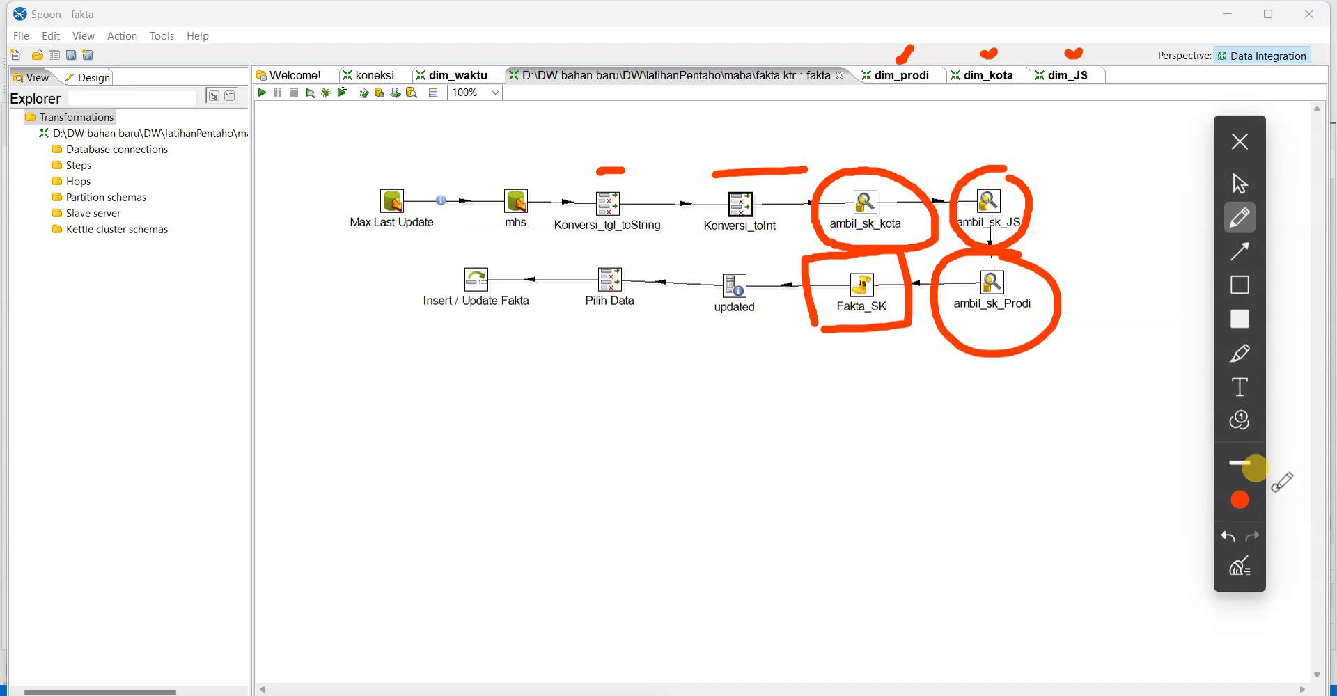
click(1242, 568)
click(1242, 186)
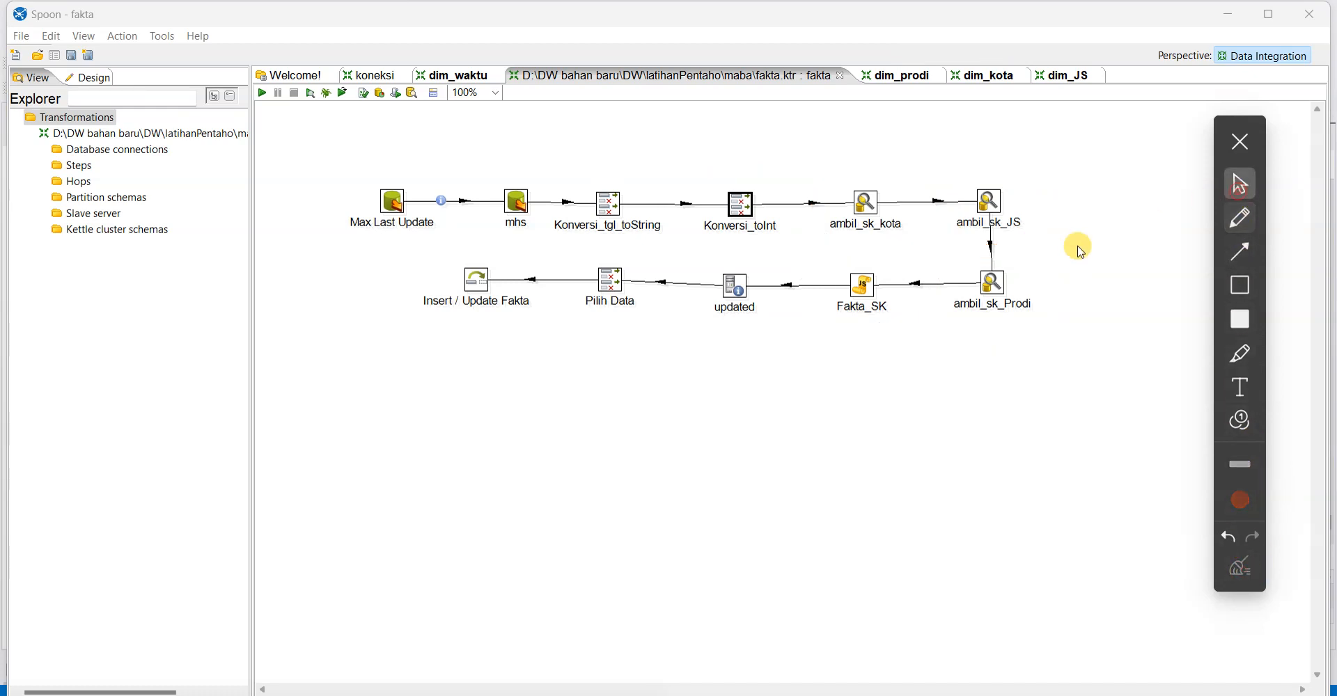
Open the Fakta_SK script, highlight the line that builds idfakta from kodek, kodeJS and kodep, and close it without changes
double_click(835, 311)
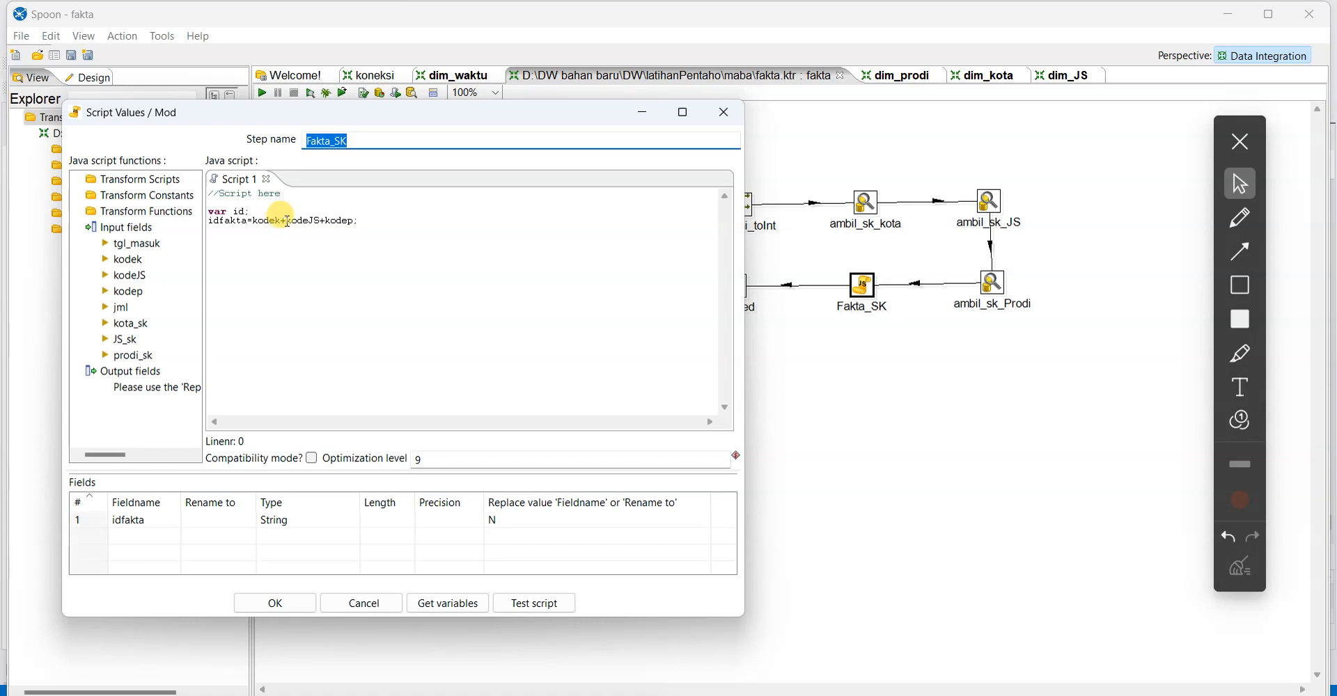
drag(358, 221, 209, 221)
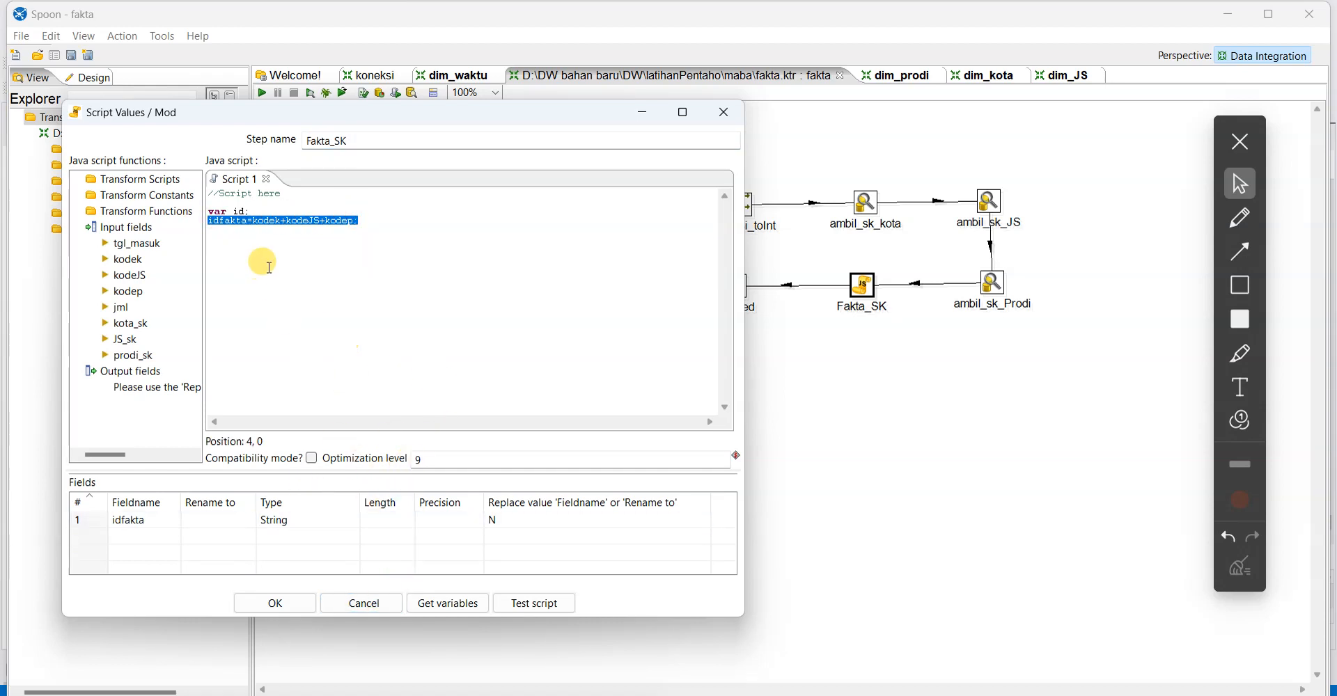
click(351, 611)
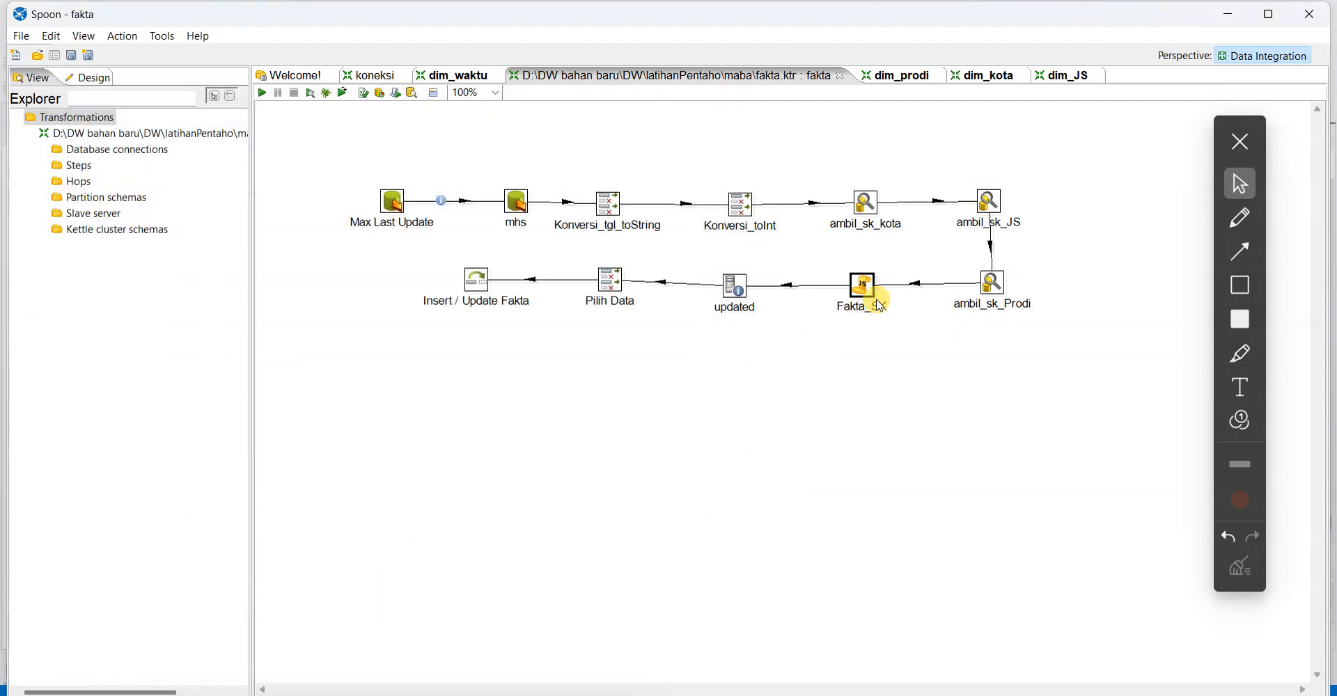
Review the system data field of the updated step and the selected fields of Pilih Data, closing both without changes
double_click(734, 286)
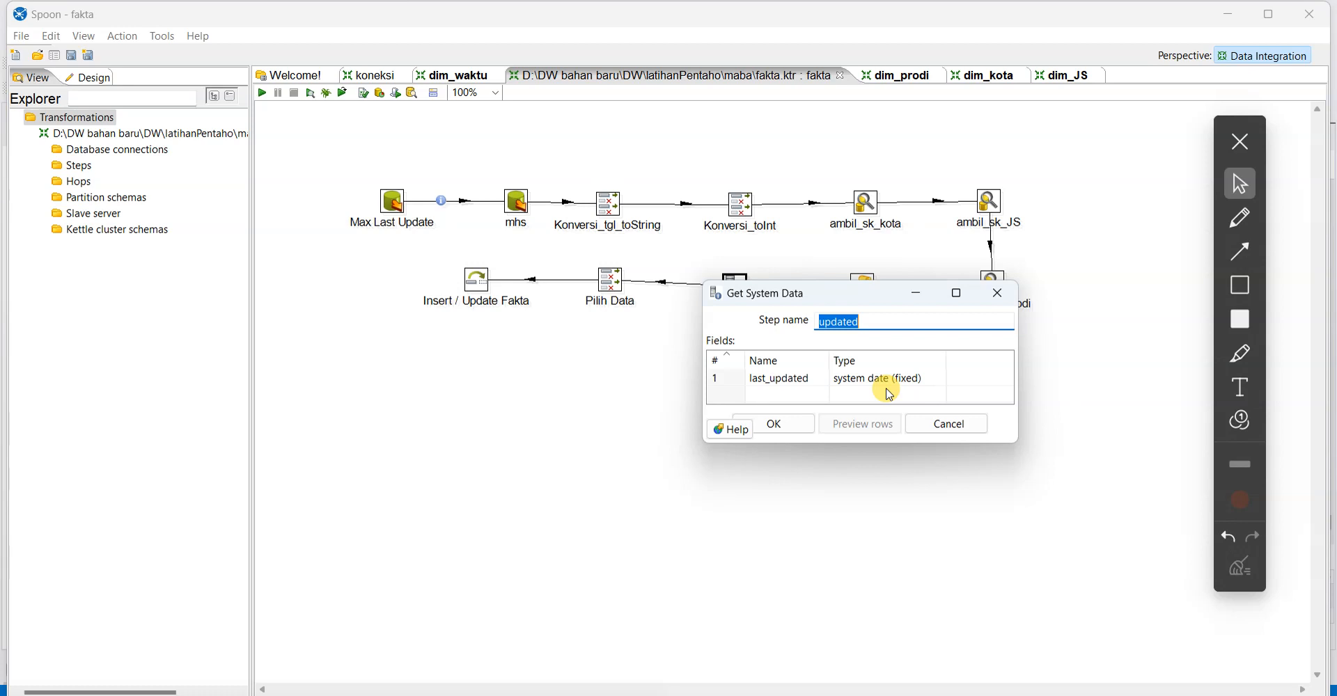
click(946, 425)
double_click(611, 281)
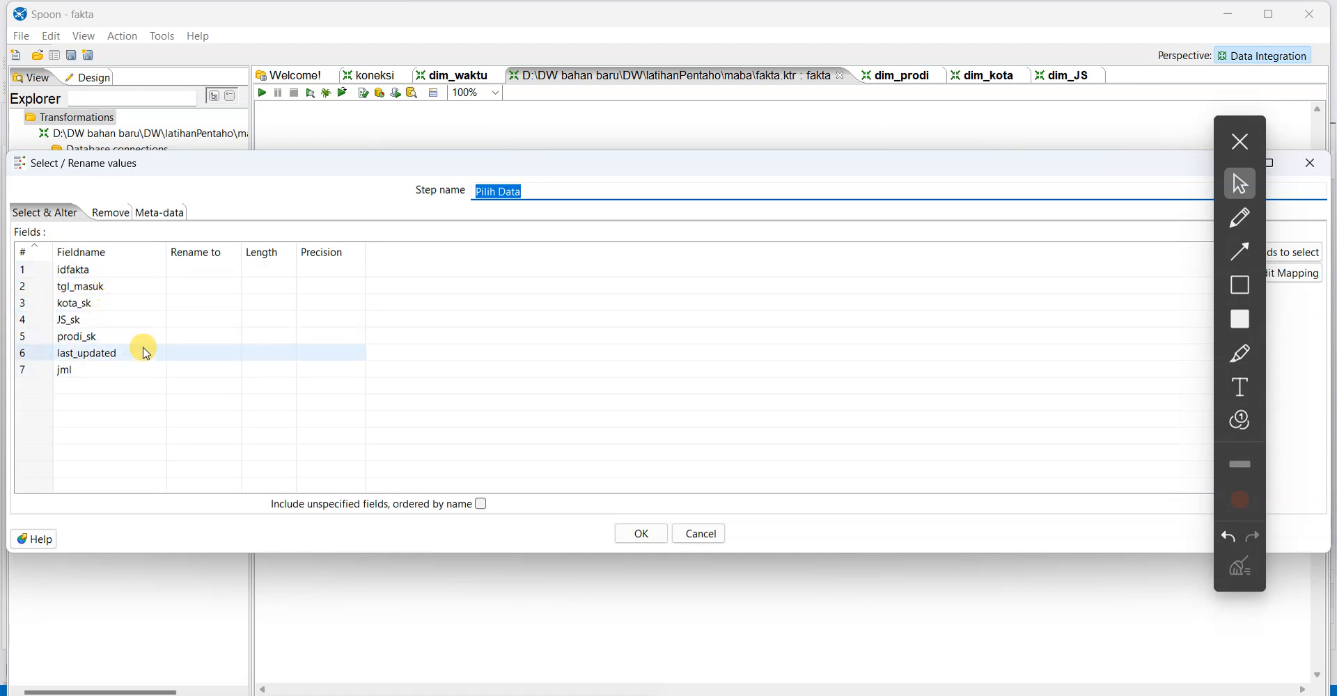
click(705, 534)
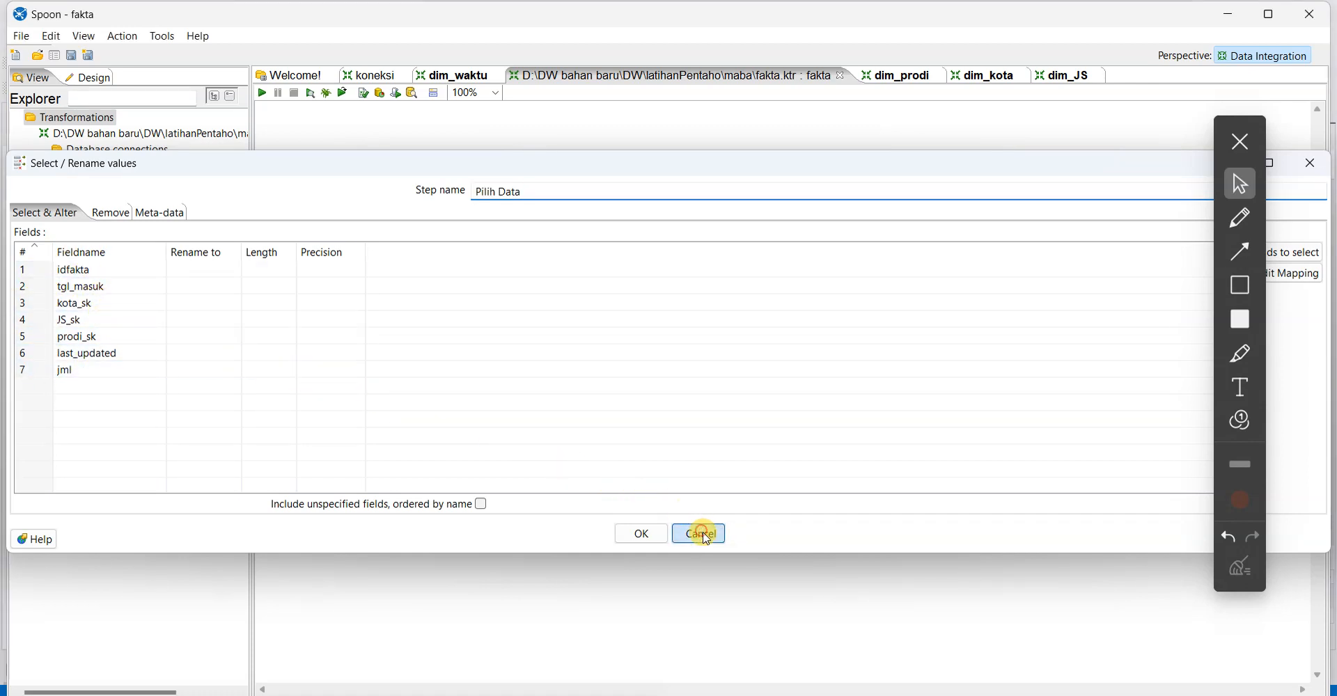
Open Insert / Update Fakta, circle its lookup key and update fields with the pen, and clear the marks
double_click(476, 281)
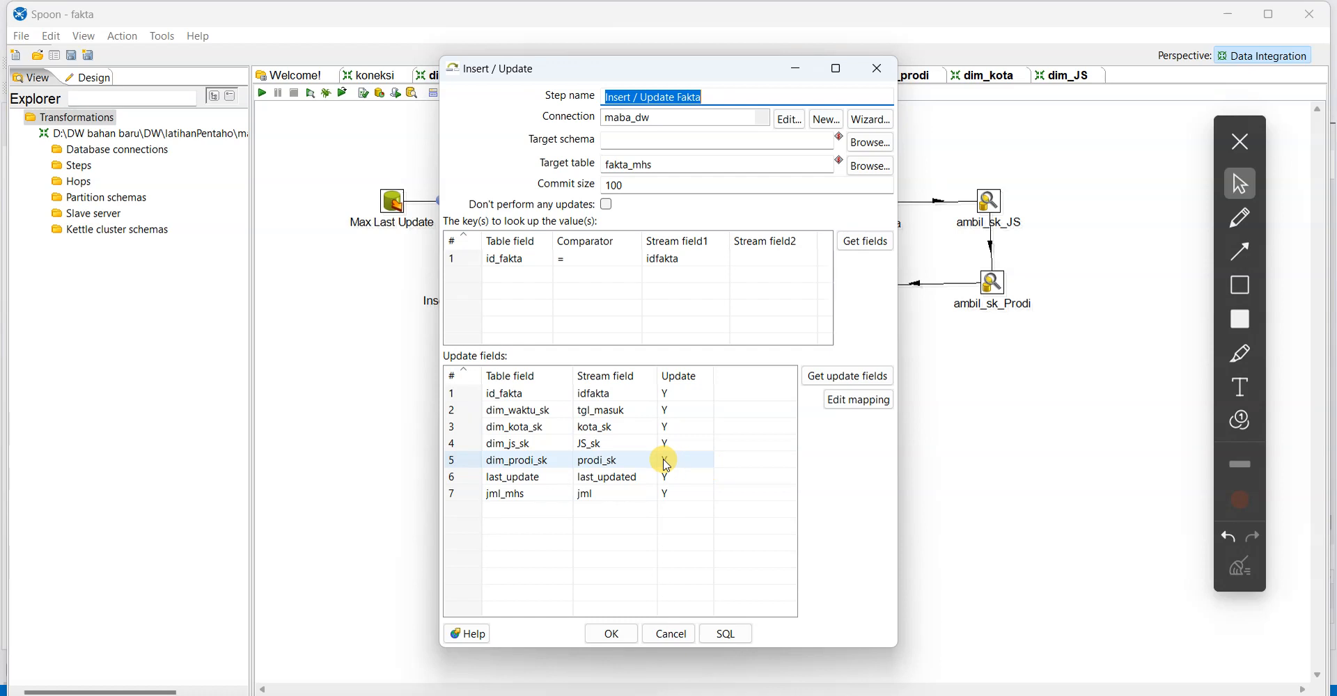
click(1239, 218)
mouse_move(679, 216)
mouse_down()
mouse_move(520, 209)
mouse_move(449, 273)
mouse_move(696, 198)
mouse_move(620, 202)
mouse_up()
mouse_move(621, 333)
mouse_down()
mouse_move(446, 349)
mouse_move(746, 489)
mouse_move(547, 322)
mouse_up()
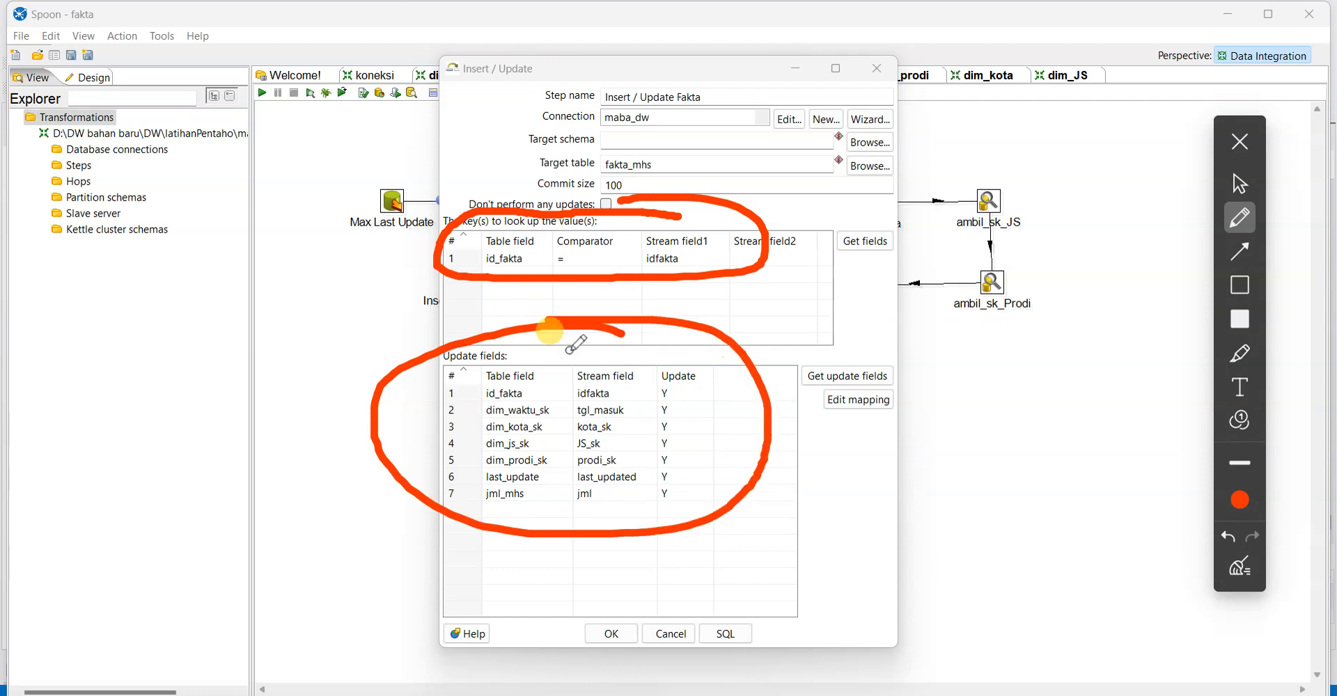
click(1240, 567)
Circle the table fields and stream fields of Insert / Update Fakta separately, close it without changes, and clear the marks
mouse_move(533, 213)
mouse_down()
mouse_move(479, 252)
mouse_move(550, 252)
mouse_move(532, 215)
mouse_up()
mouse_move(529, 341)
mouse_down()
mouse_move(427, 403)
mouse_move(552, 500)
mouse_move(563, 390)
mouse_move(529, 340)
mouse_move(515, 342)
mouse_up()
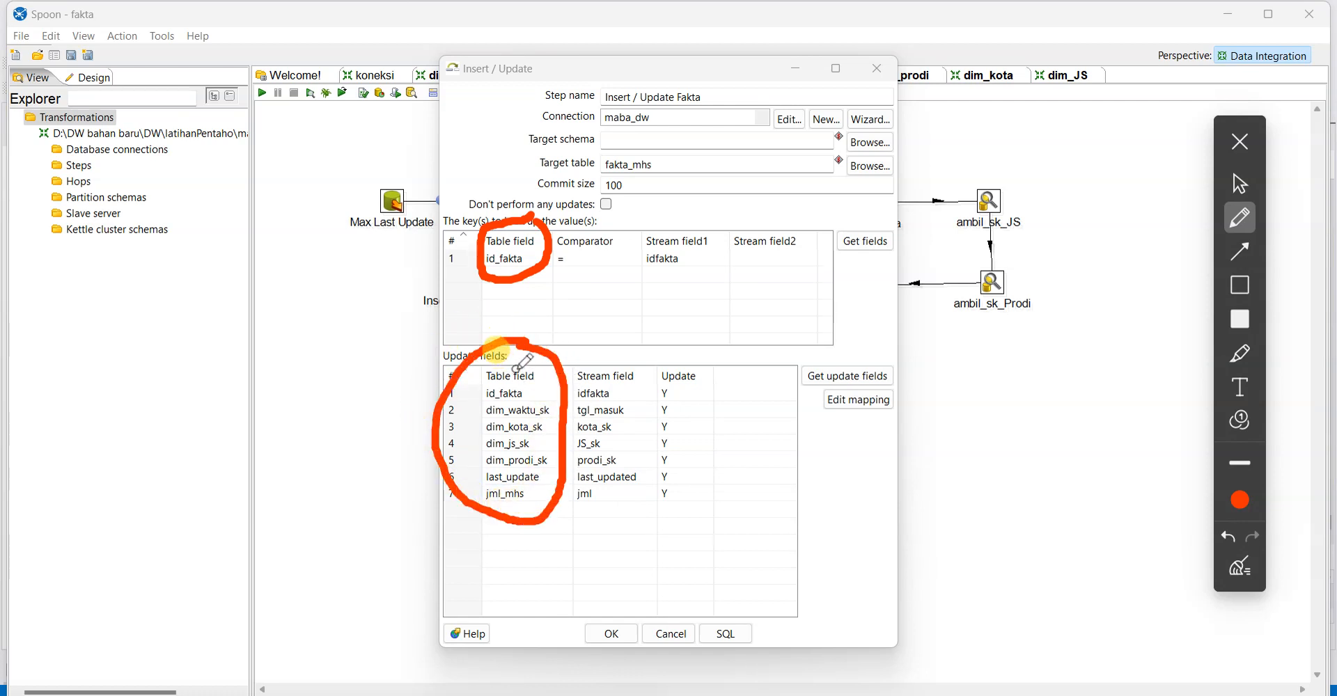
mouse_move(700, 207)
mouse_down()
mouse_move(583, 353)
mouse_move(576, 407)
mouse_move(647, 487)
mouse_move(665, 324)
mouse_move(706, 215)
mouse_up()
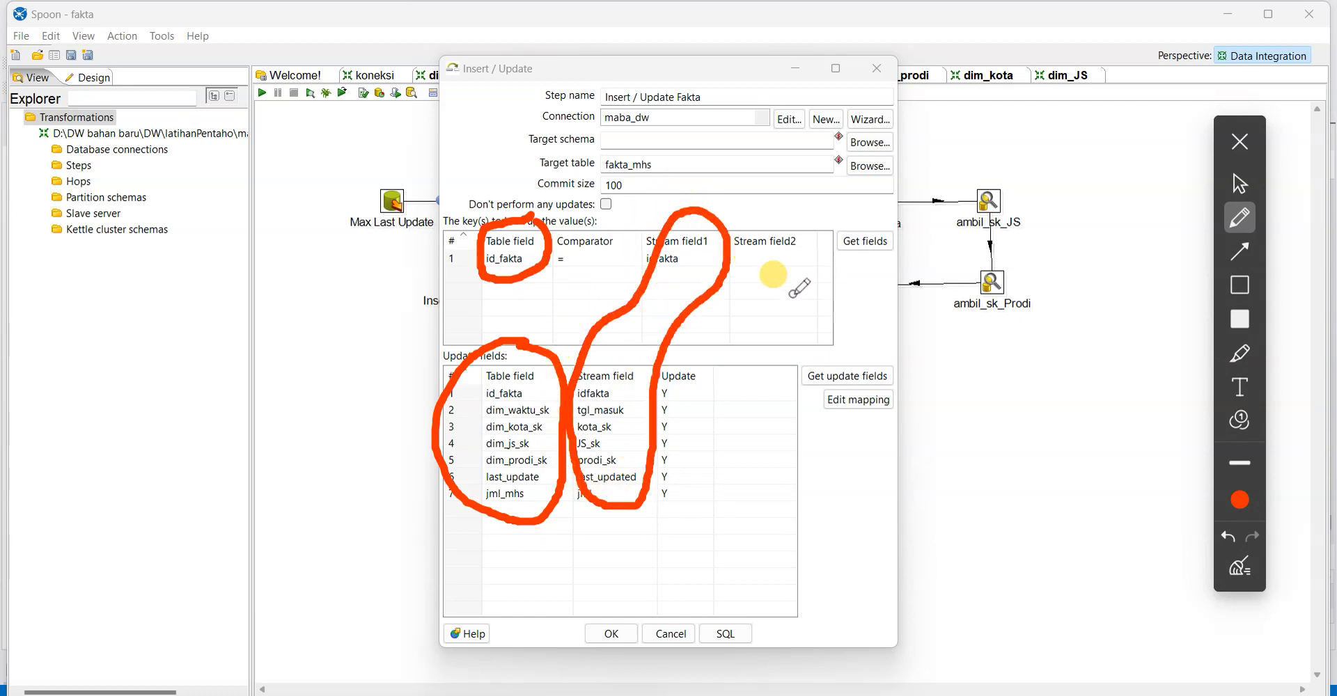
click(1239, 183)
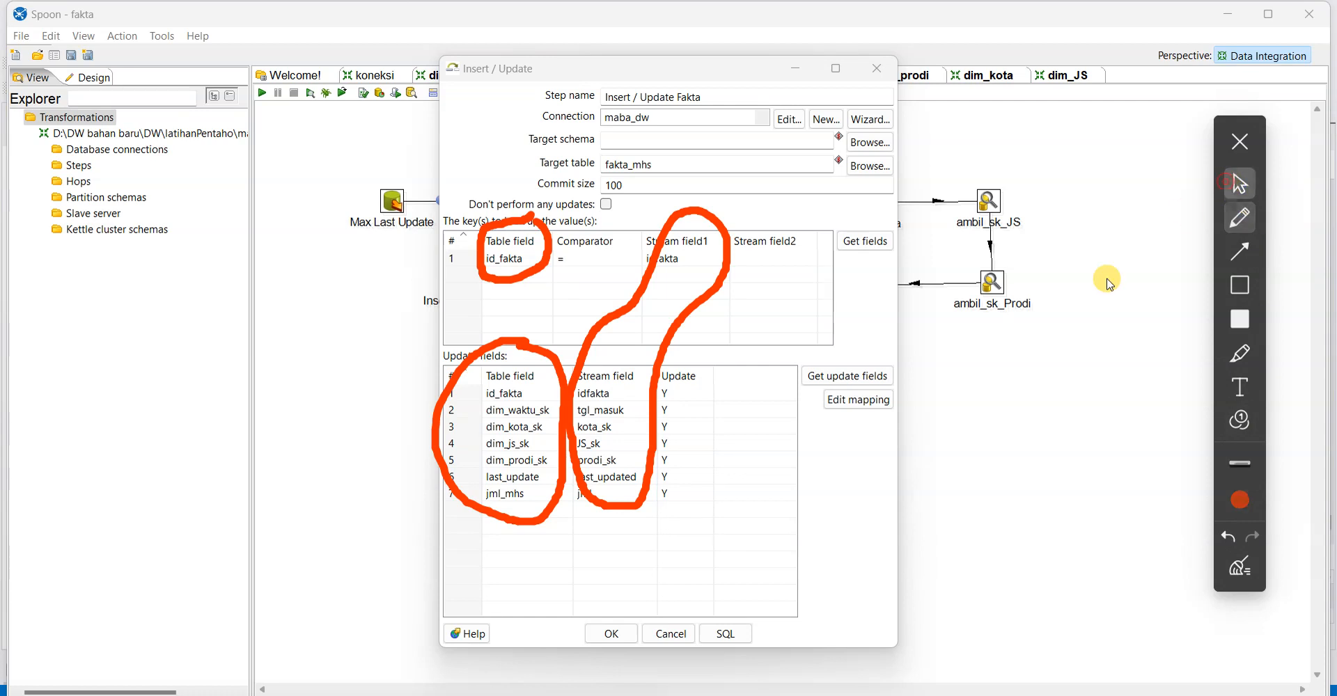
click(679, 633)
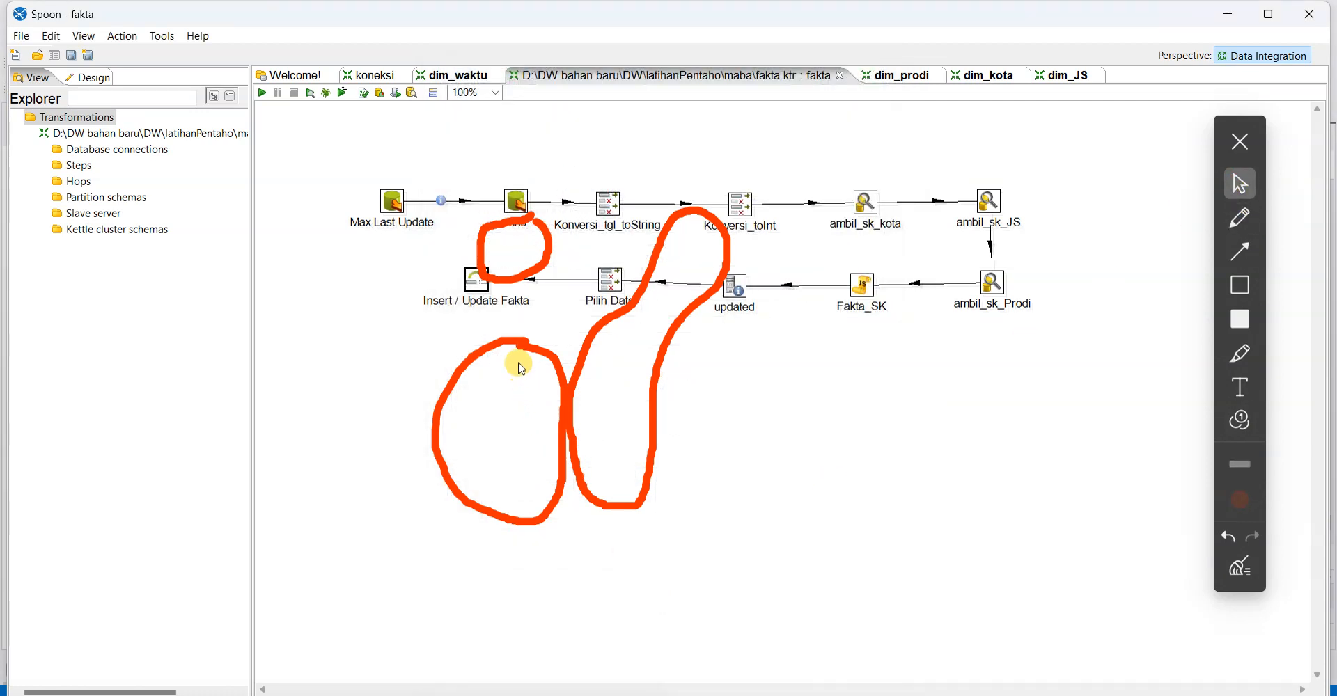
click(1240, 566)
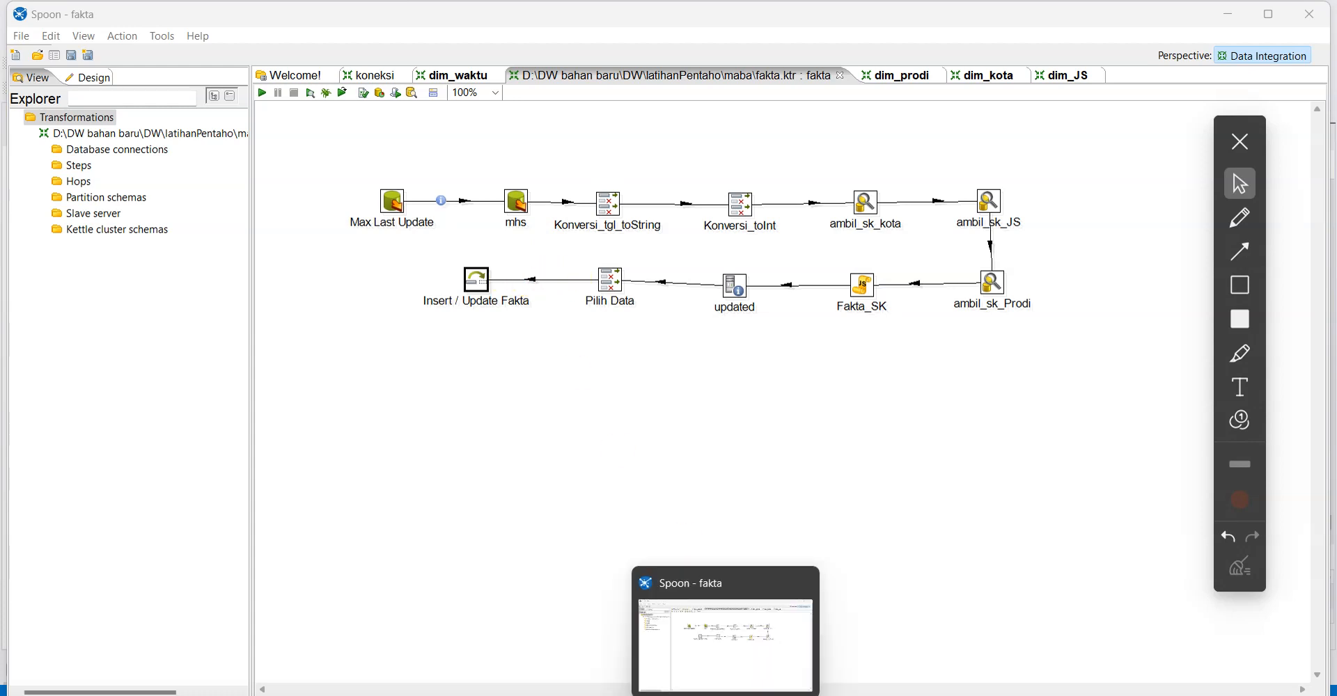
Switch to dbForge Studio and retrieve the data of the dim_kota table in maba_olap
click(643, 694)
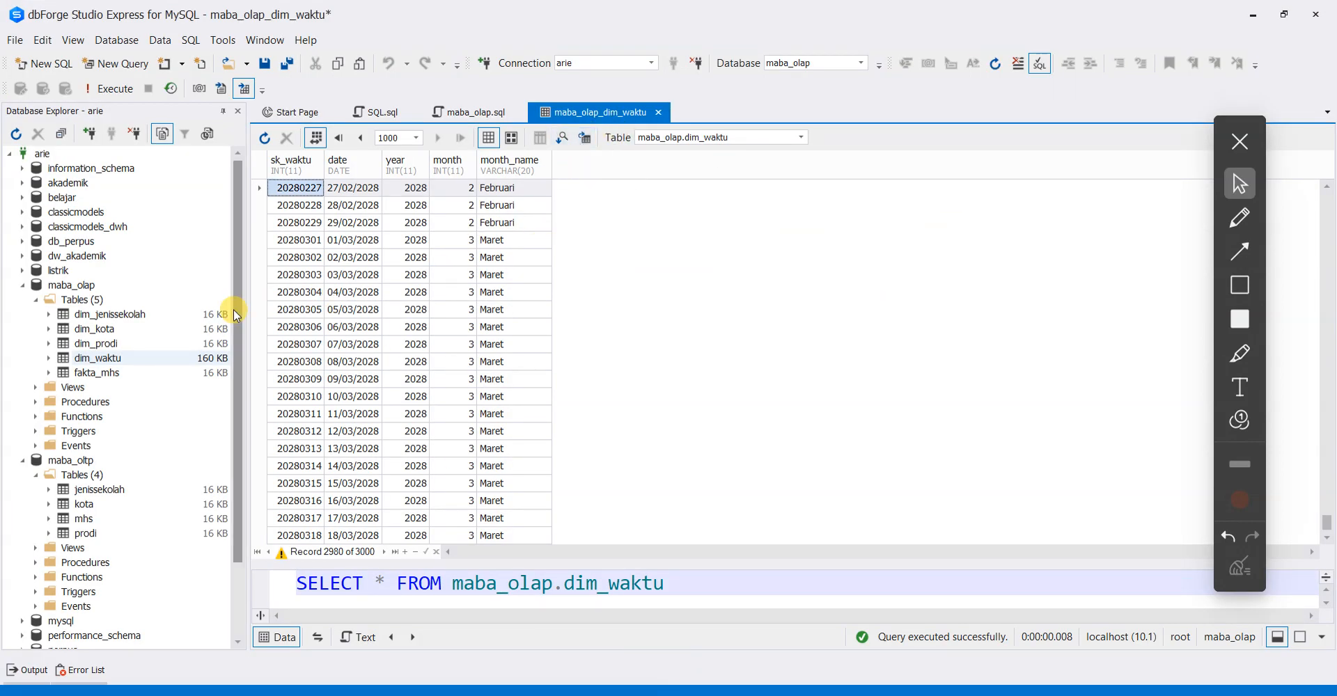
click(95, 328)
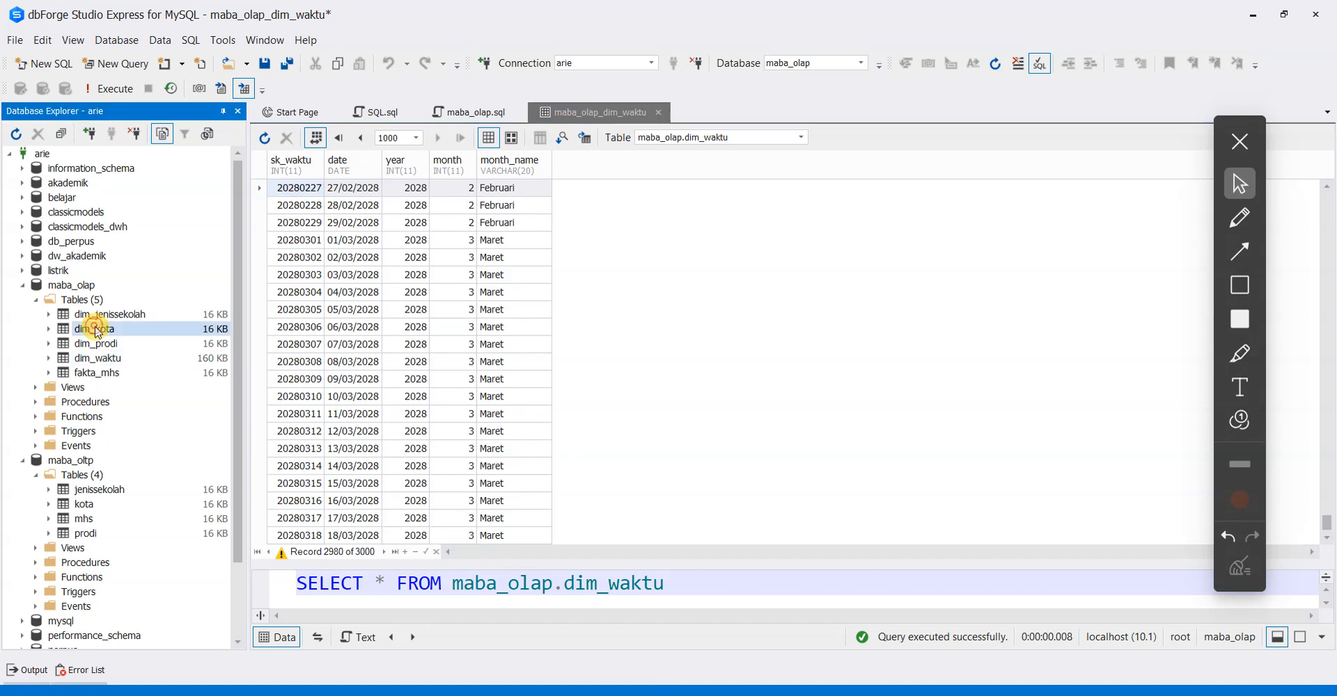
right_click(96, 328)
click(139, 376)
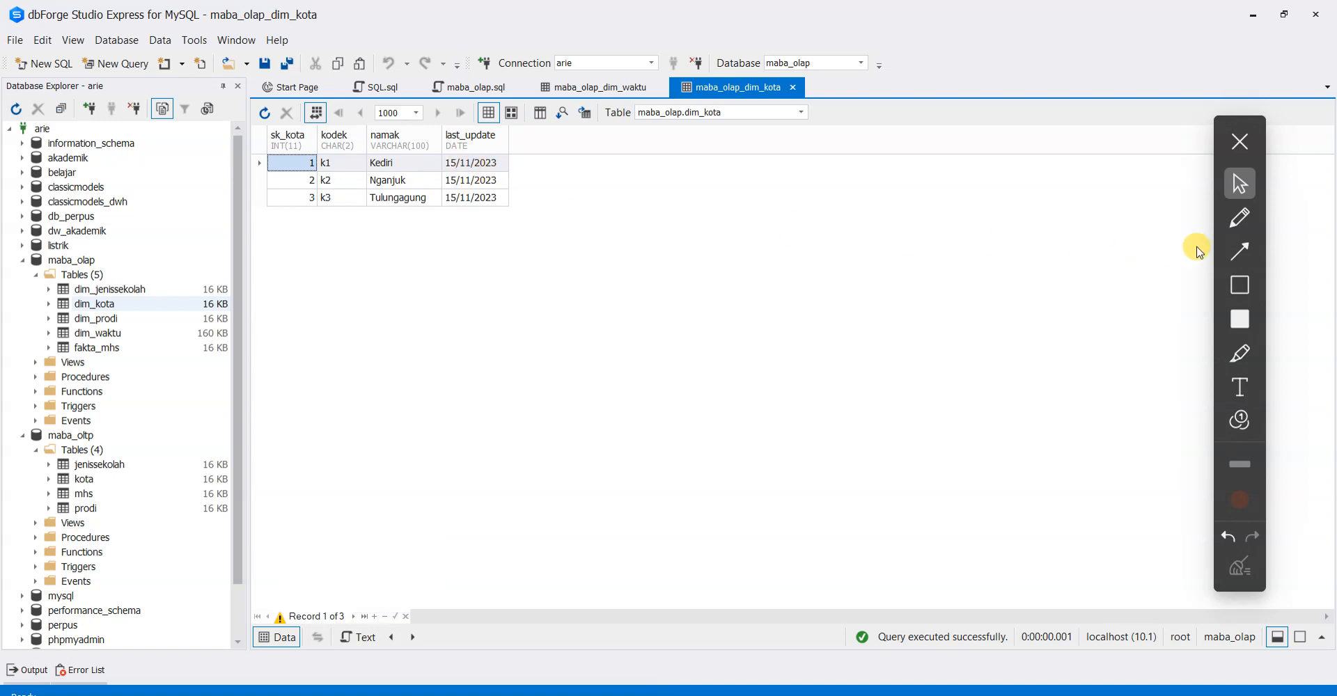
Mark the last_update side of the dim_kota records with the pen, and clear the mark
click(1246, 215)
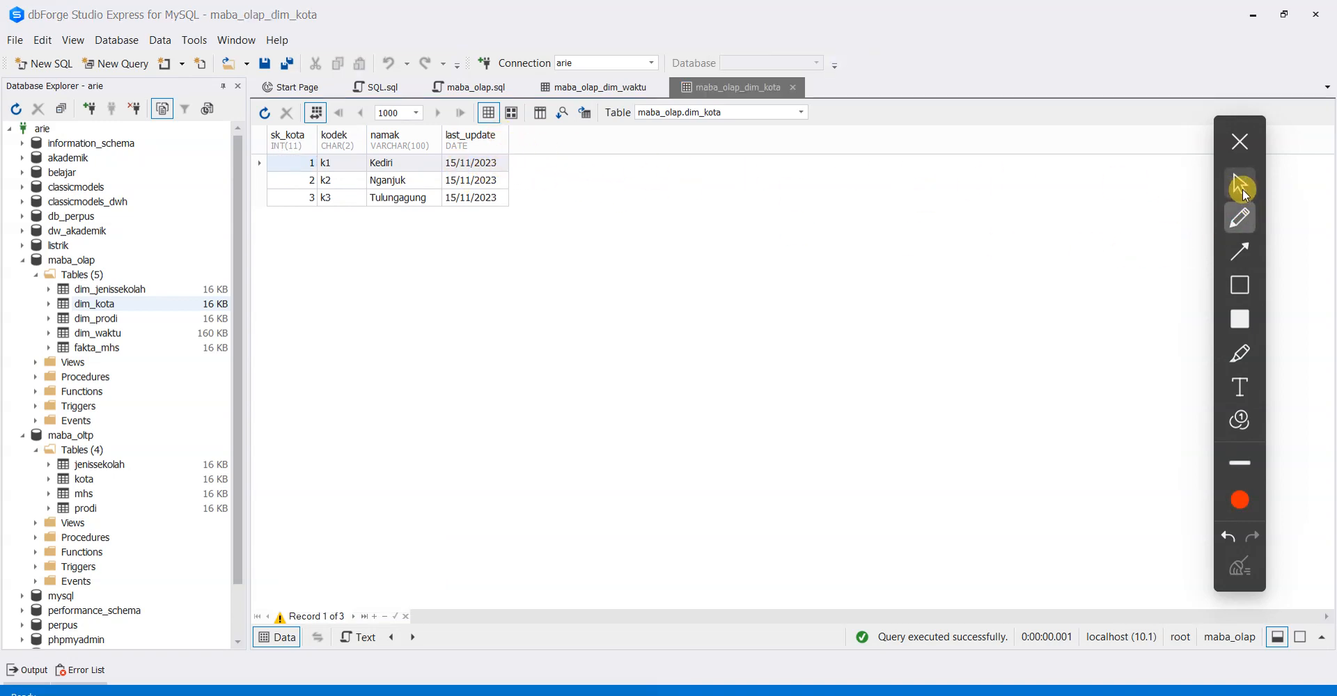
mouse_move(512, 146)
mouse_down()
mouse_move(519, 197)
mouse_move(440, 234)
mouse_up()
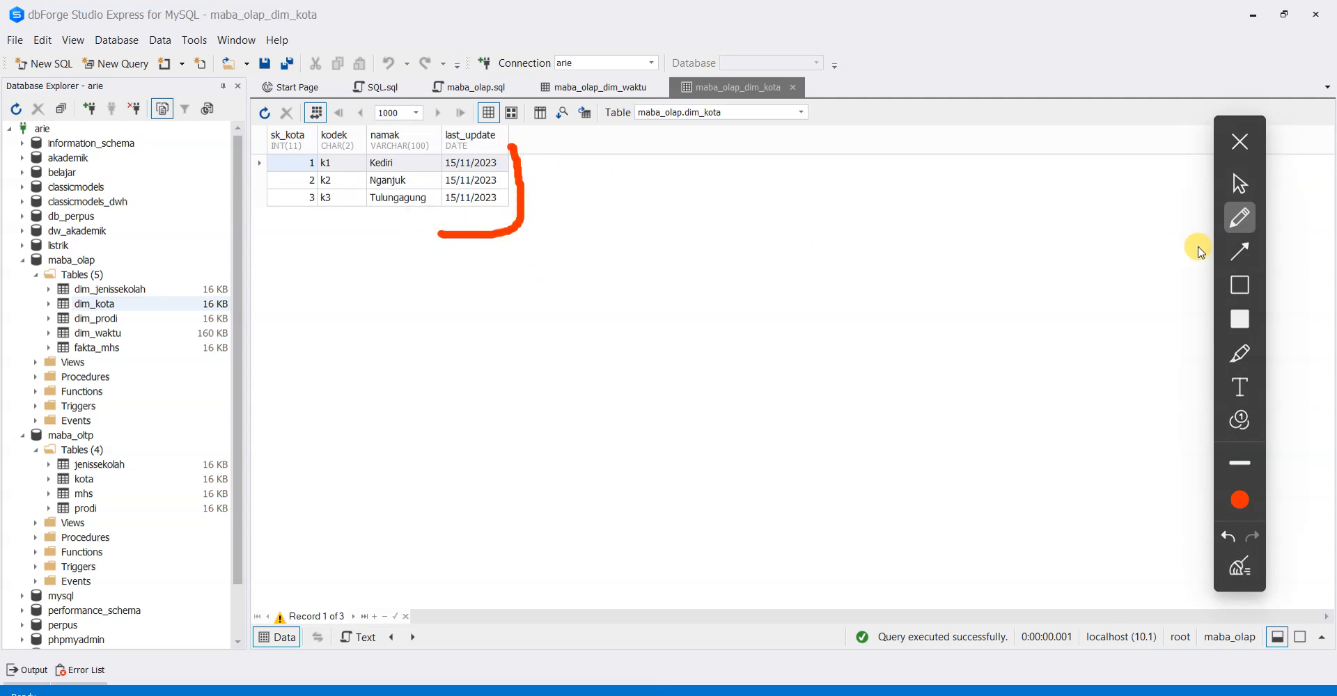
click(1239, 572)
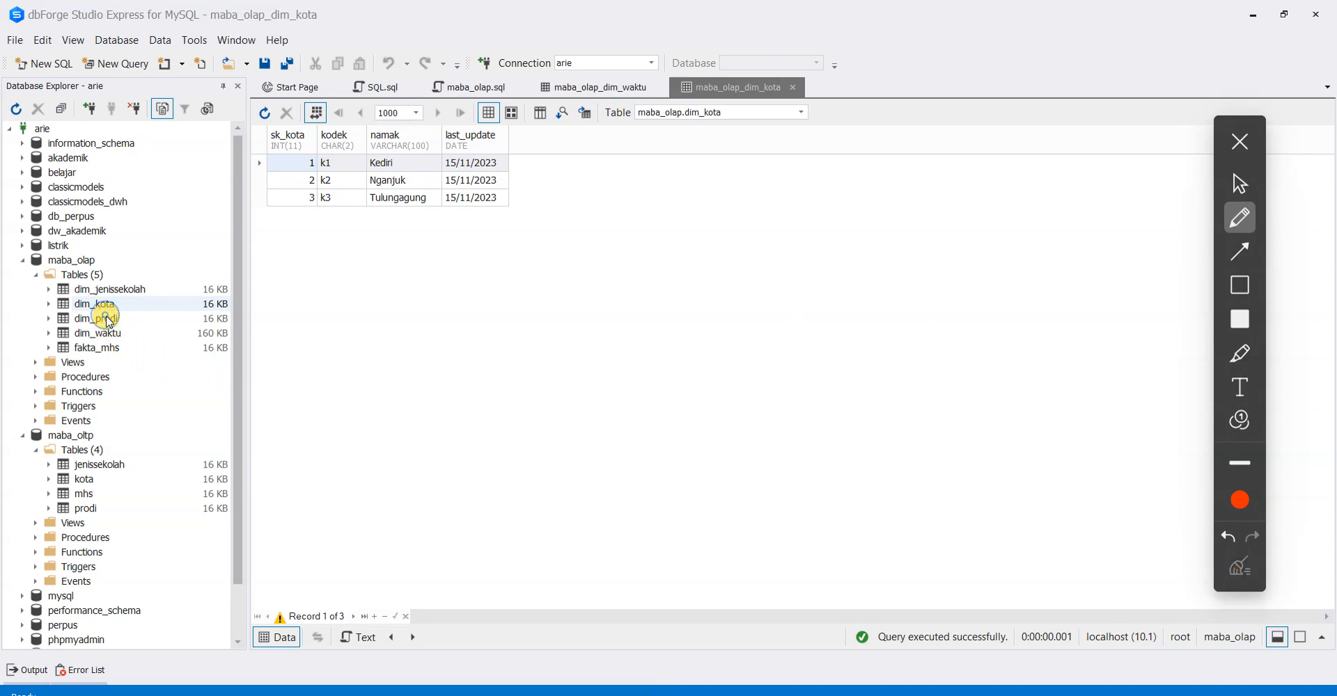
click(1241, 183)
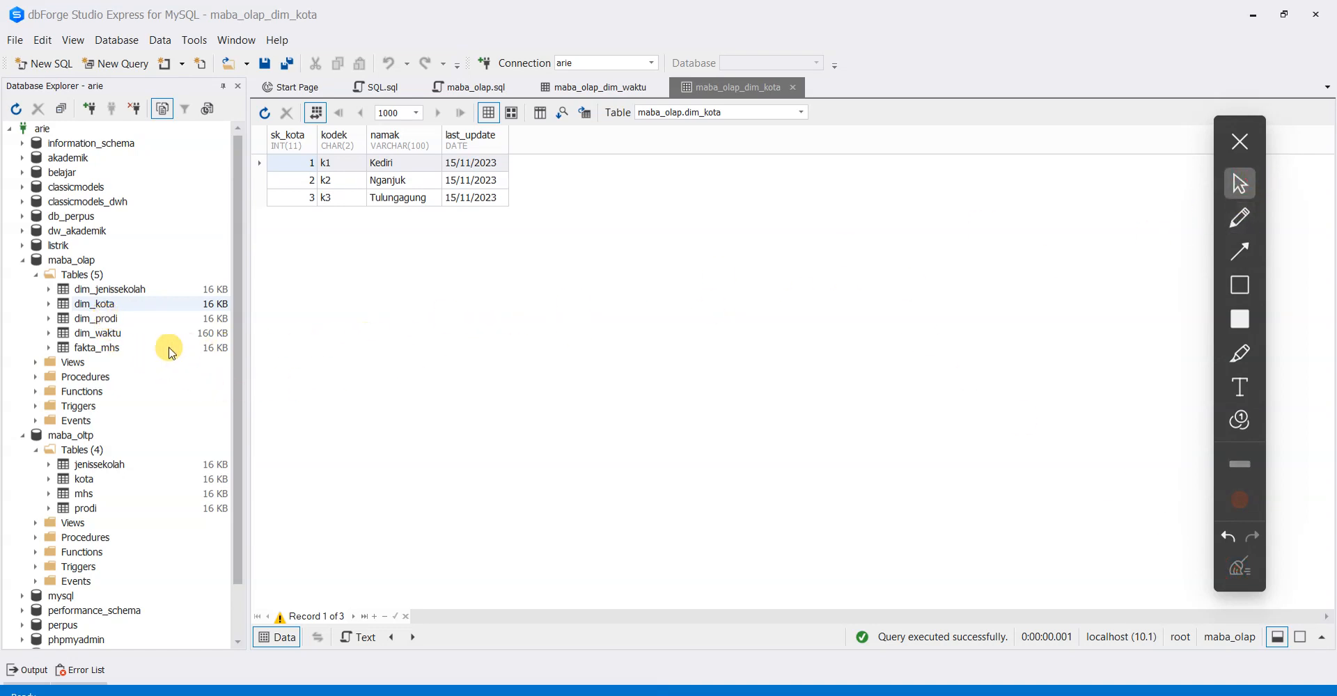
Retrieve the data of the dim_prodi table and the dim_jenissekolah table in maba_olap
right_click(100, 318)
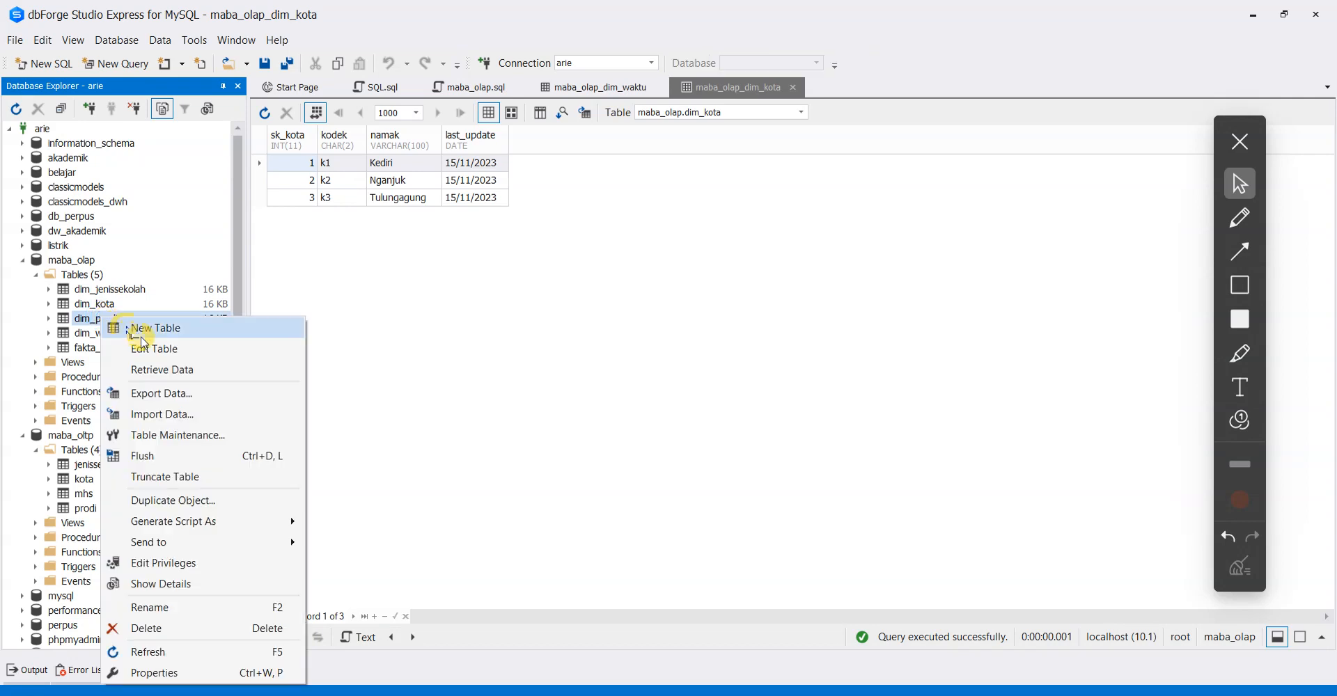
click(155, 370)
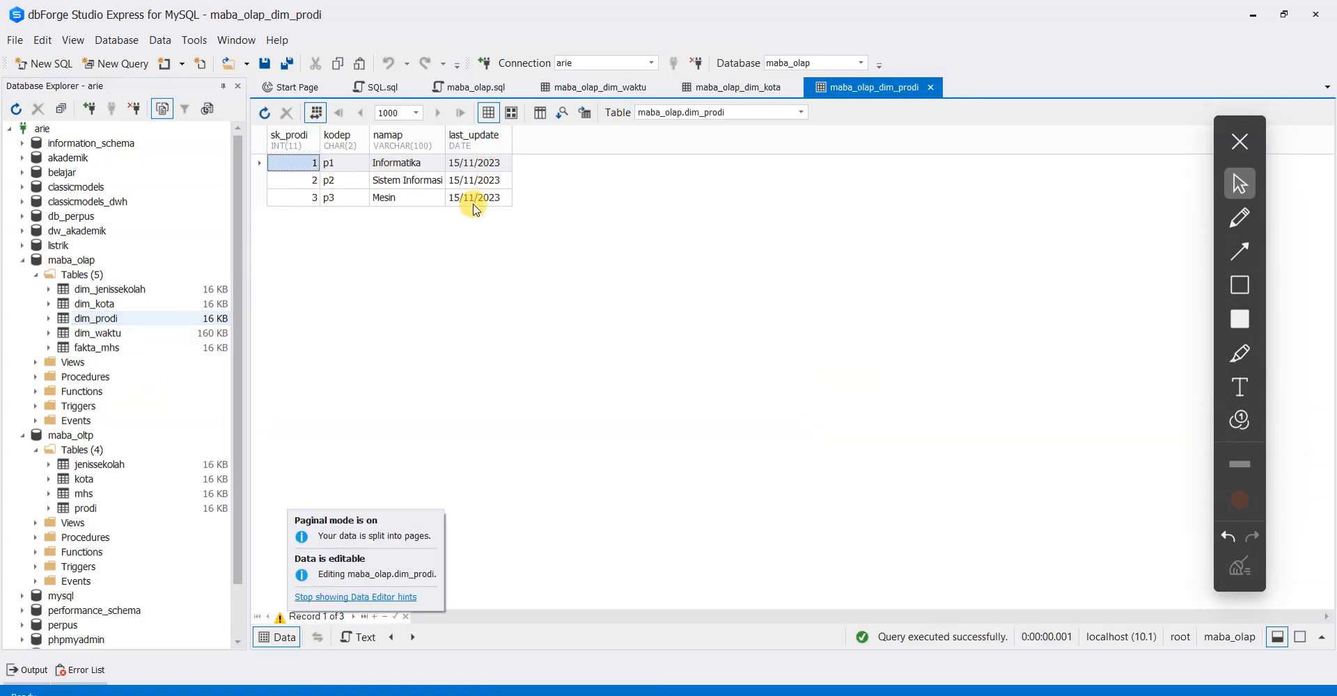
click(101, 290)
right_click(106, 290)
click(156, 345)
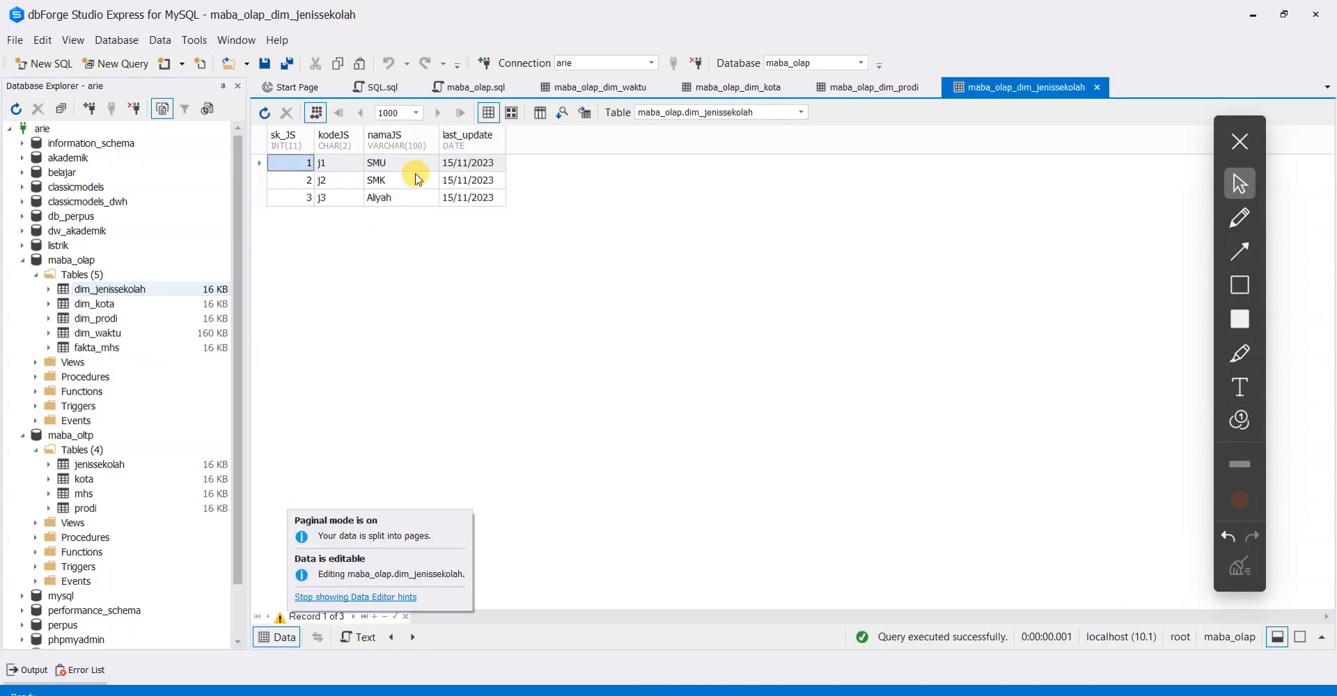
Retrieve the data of the fakta_mhs table in maba_olap
click(108, 350)
right_click(108, 350)
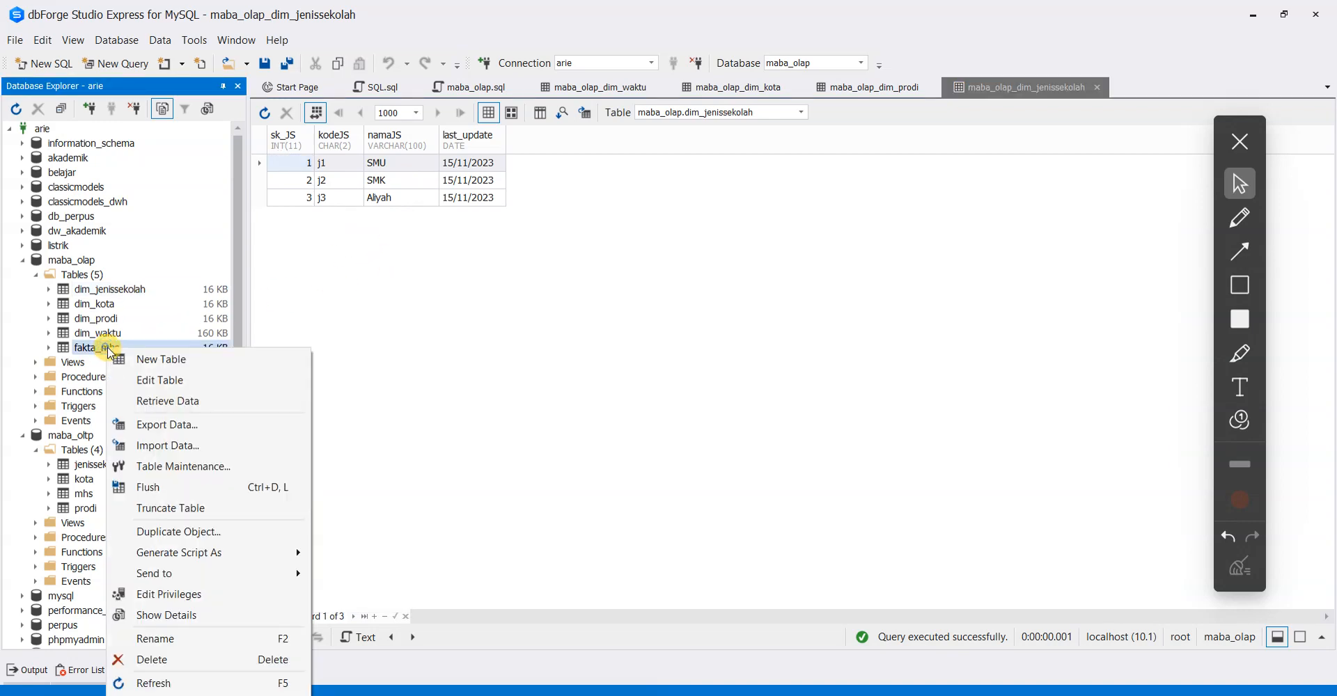
click(158, 402)
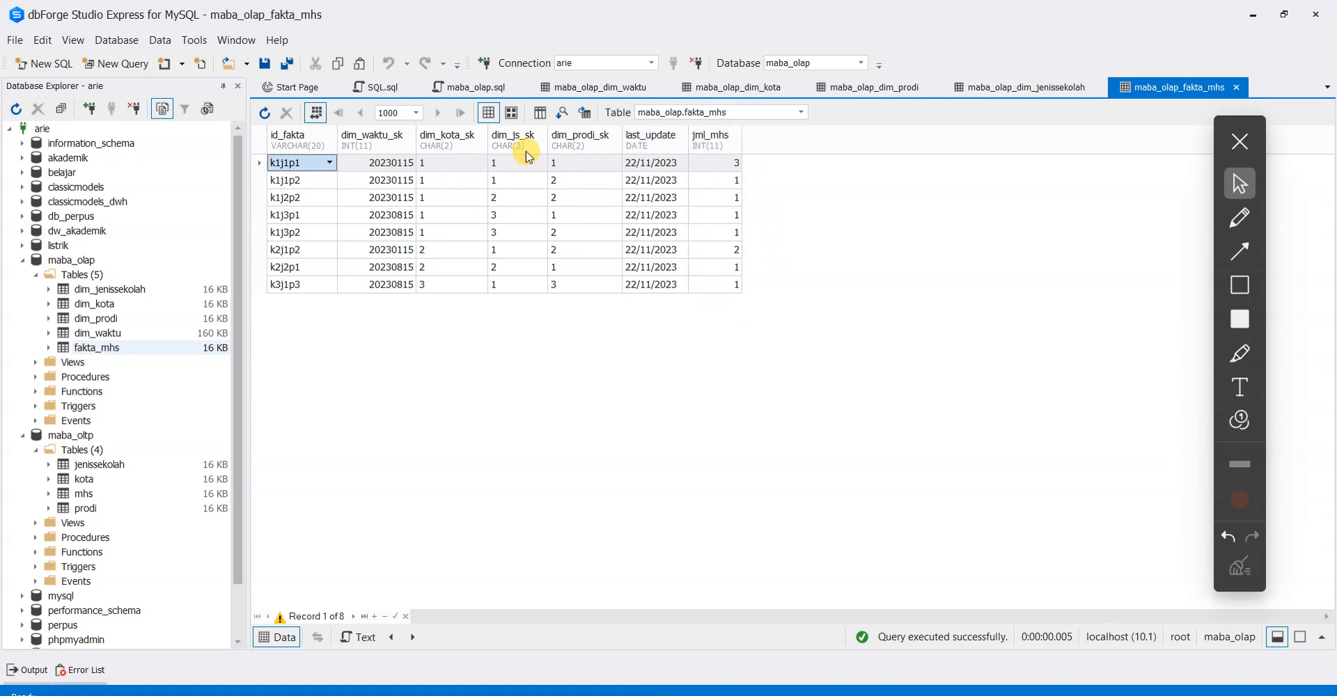
Underline the id_fakta column and the dim_kota_sk to dim_prodi_sk columns of fakta_mhs with the pen, and clear the marks
click(1239, 217)
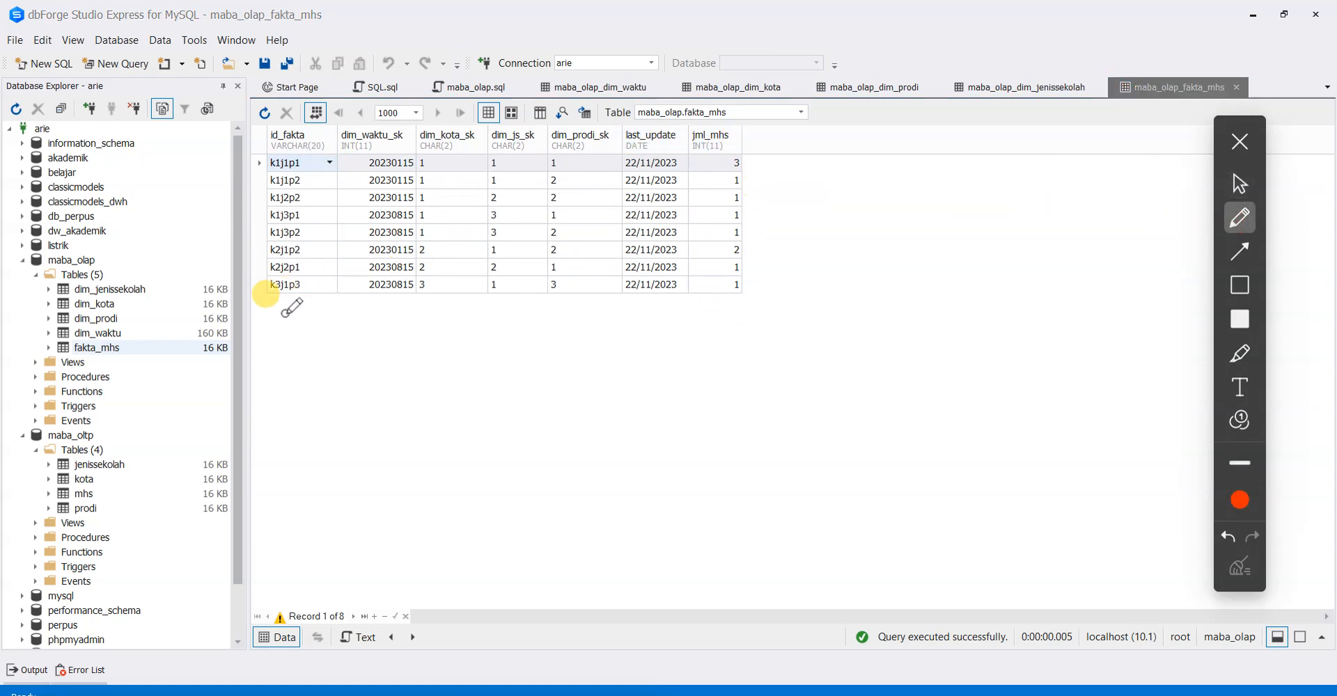
drag(281, 317, 322, 310)
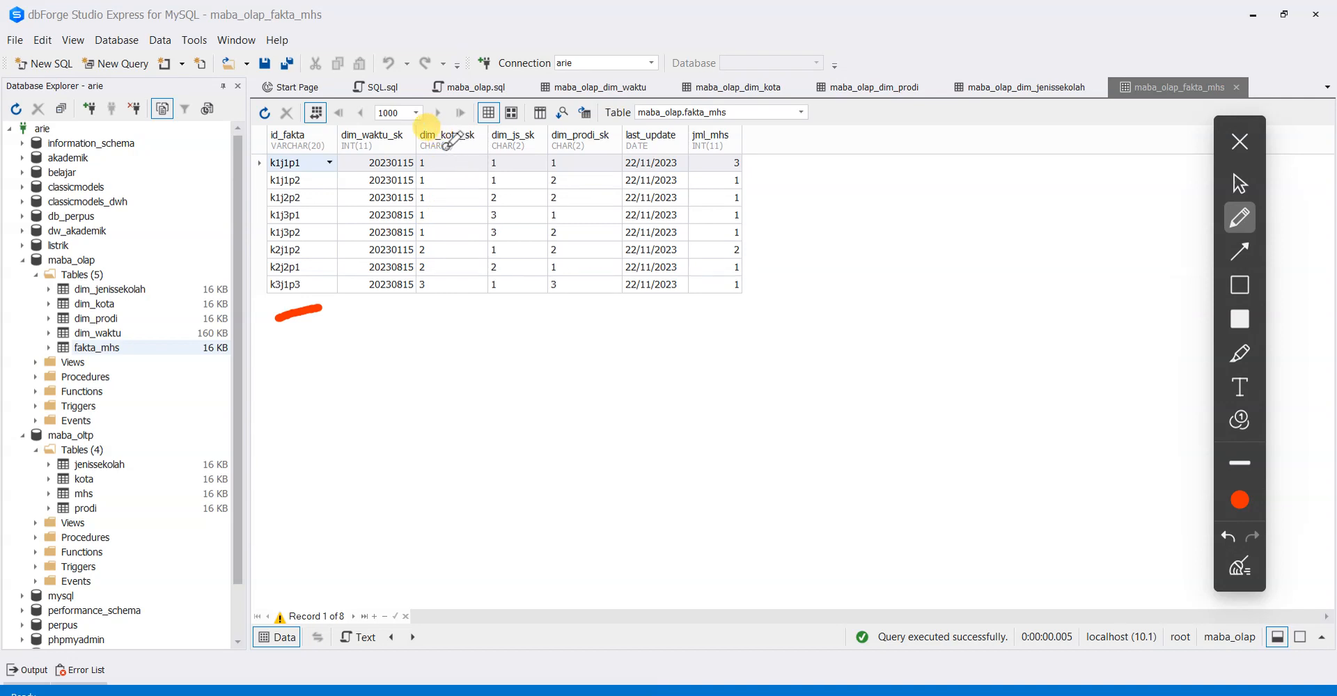
drag(433, 309, 585, 294)
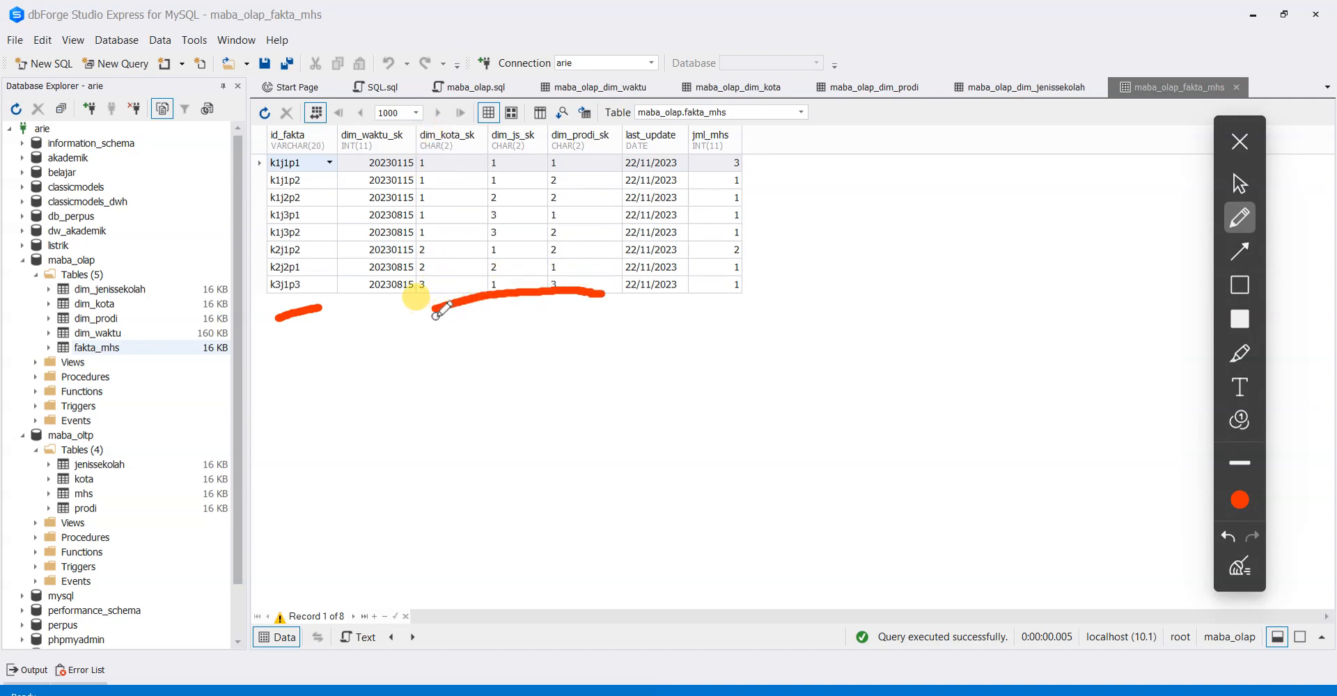
drag(437, 306, 491, 301)
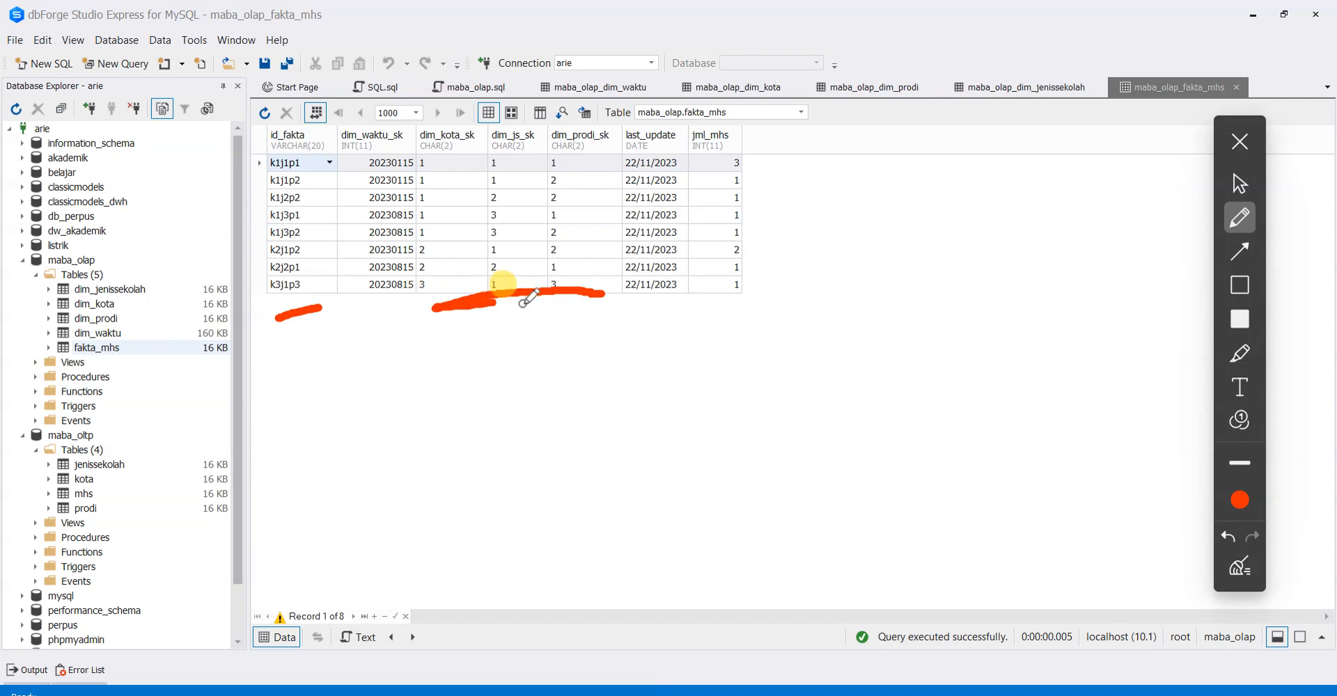
click(1253, 568)
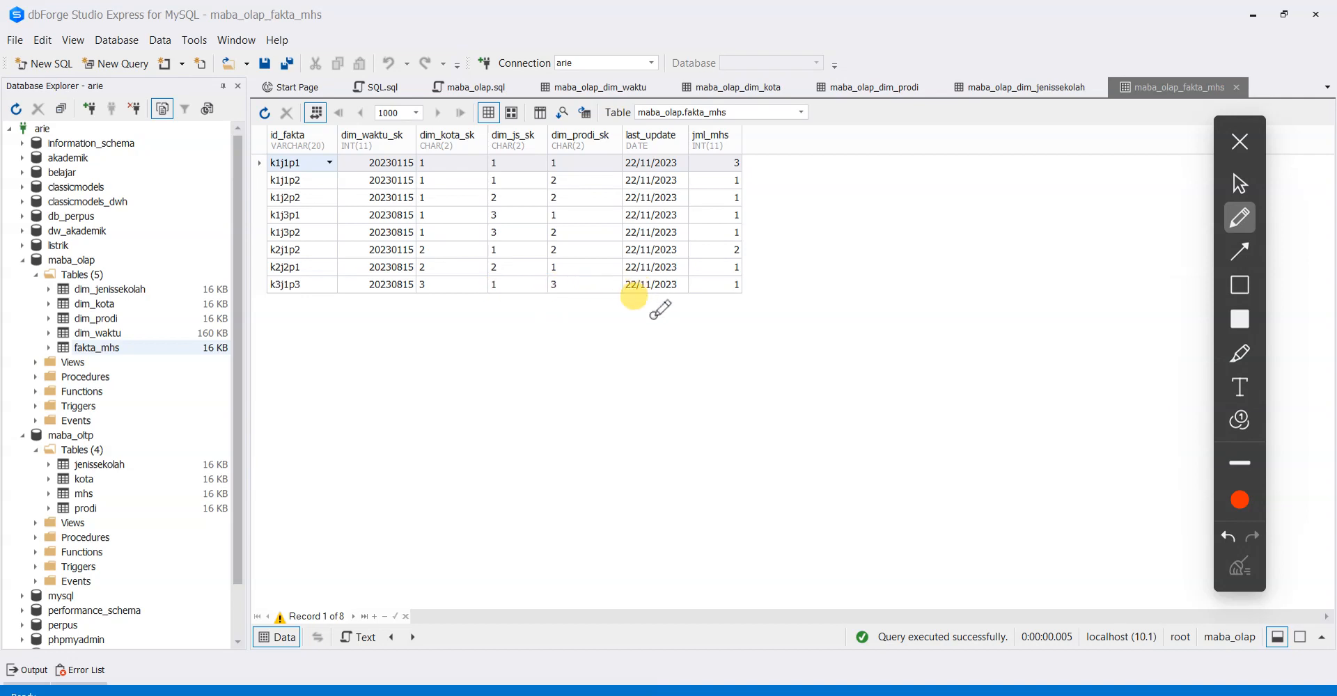
Tick the last_update column and circle the jml_mhs column of fakta_mhs with the pen, and clear the marks
drag(654, 315, 660, 308)
mouse_move(731, 116)
mouse_down()
mouse_move(741, 320)
mouse_move(731, 118)
mouse_up()
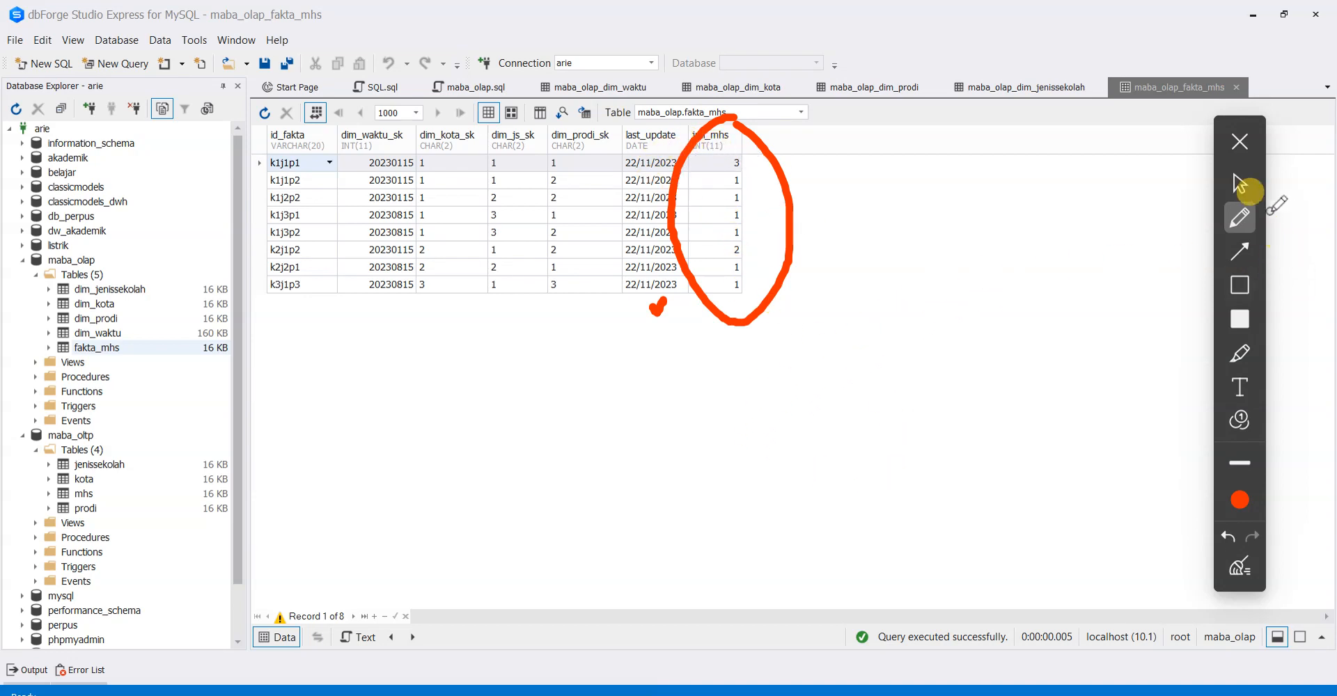
click(1247, 219)
click(1239, 567)
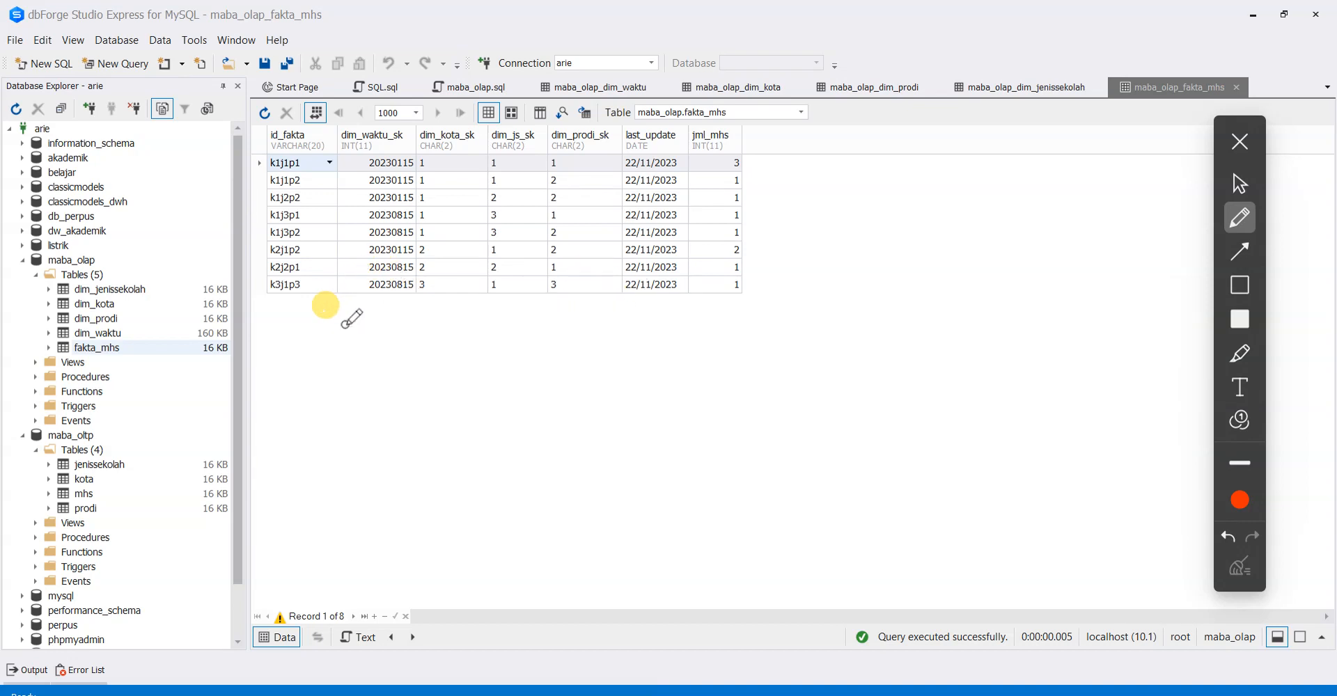
Circle the entire fakta_mhs record grid with the pen, and return to the normal pointer
mouse_move(751, 137)
mouse_down()
mouse_move(399, 89)
mouse_move(783, 285)
mouse_move(752, 133)
mouse_up()
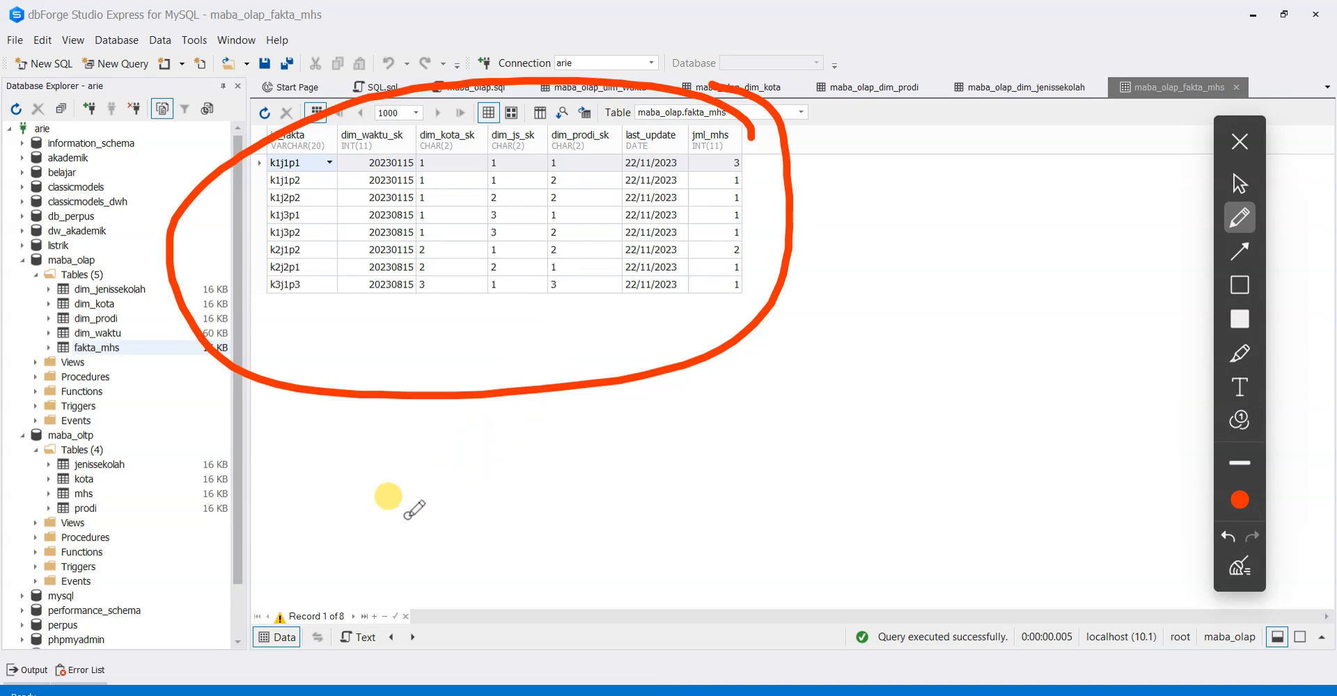
click(1238, 183)
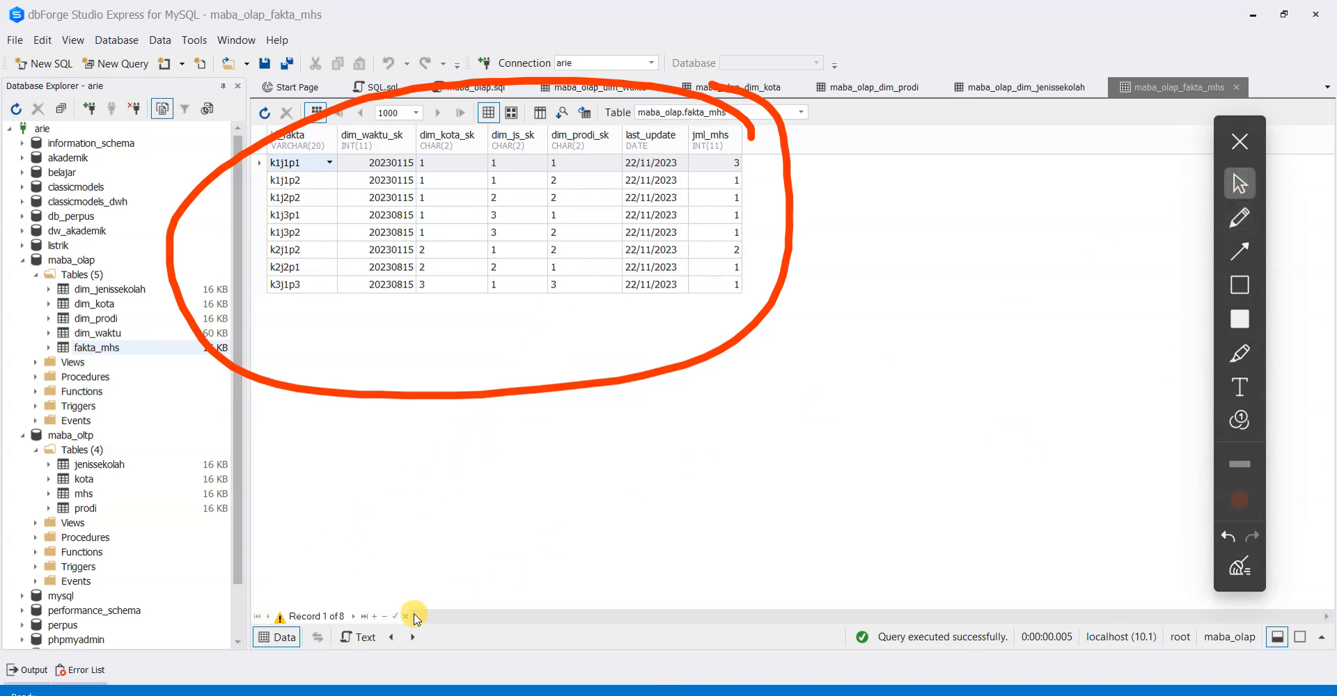